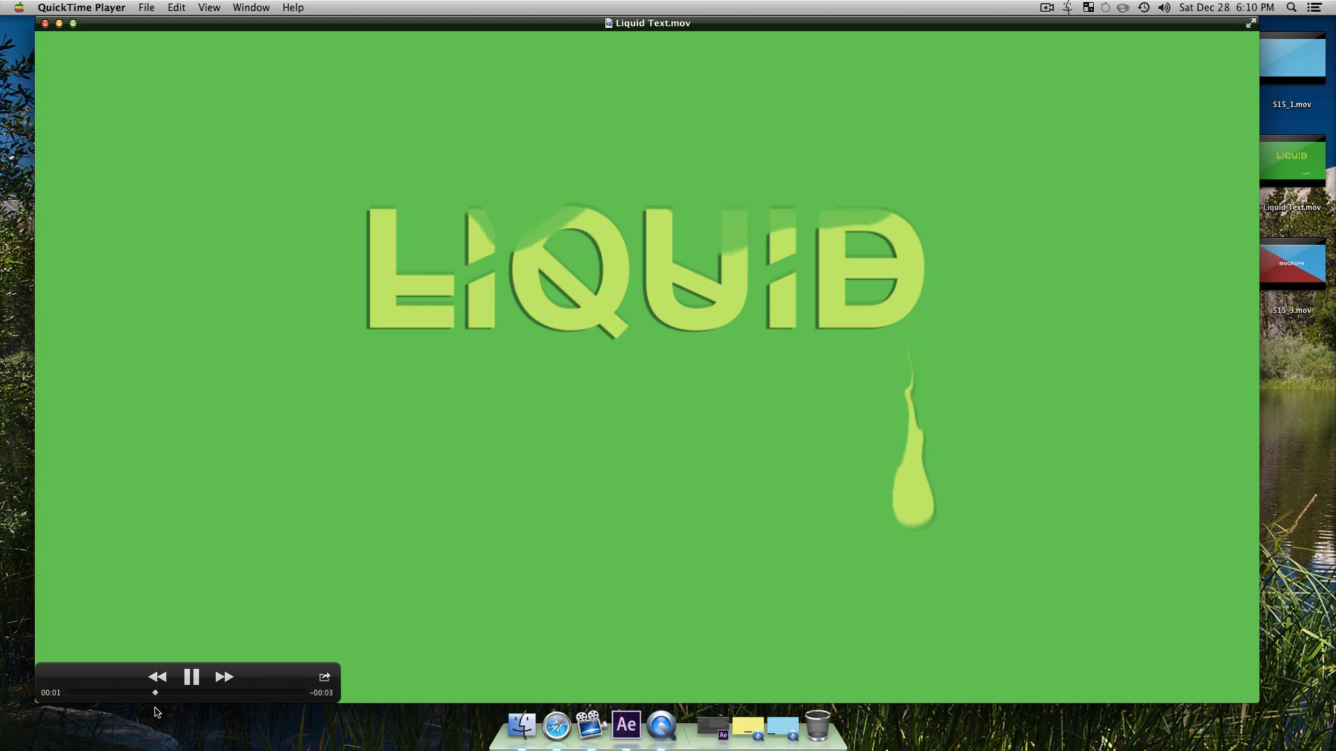
# Step: Close the Liquid Text.mov preview, then bring up the minimized blue sample movie and close it
pyautogui.click(45, 23)
pyautogui.click(756, 307)
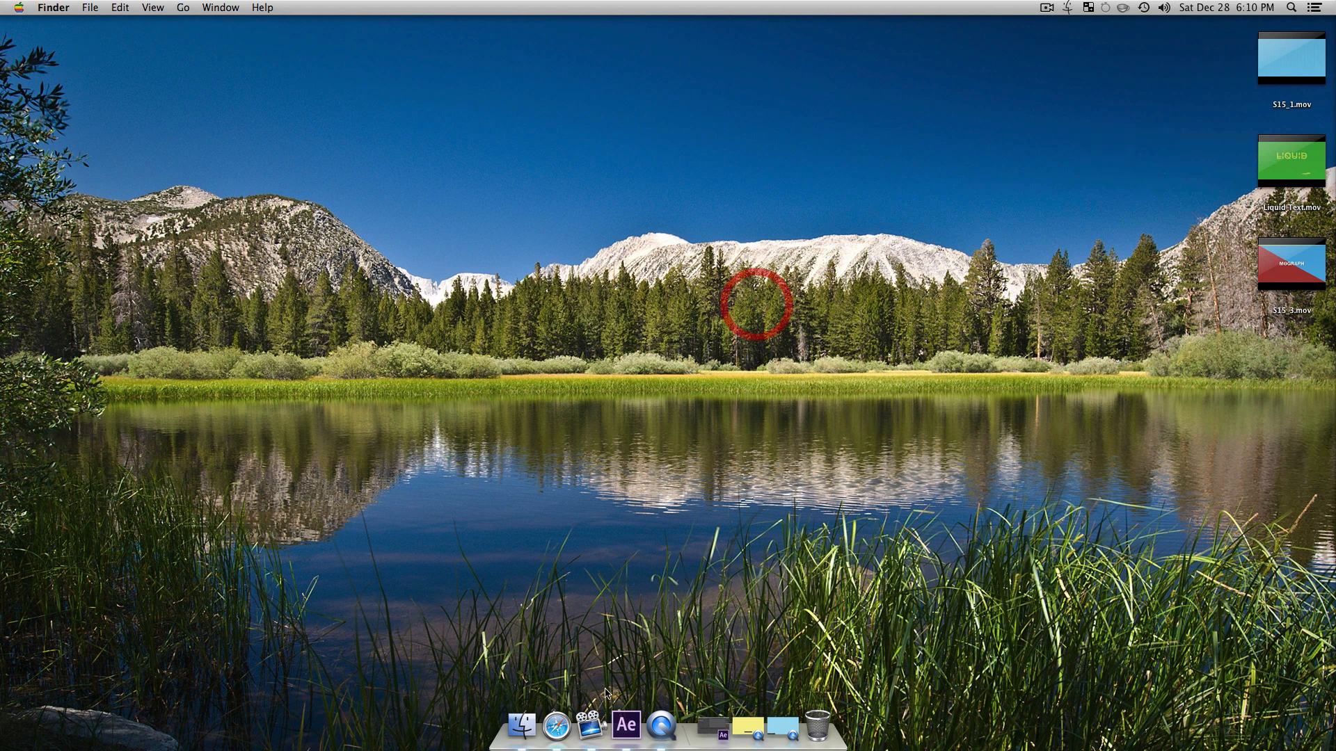
pyautogui.click(780, 728)
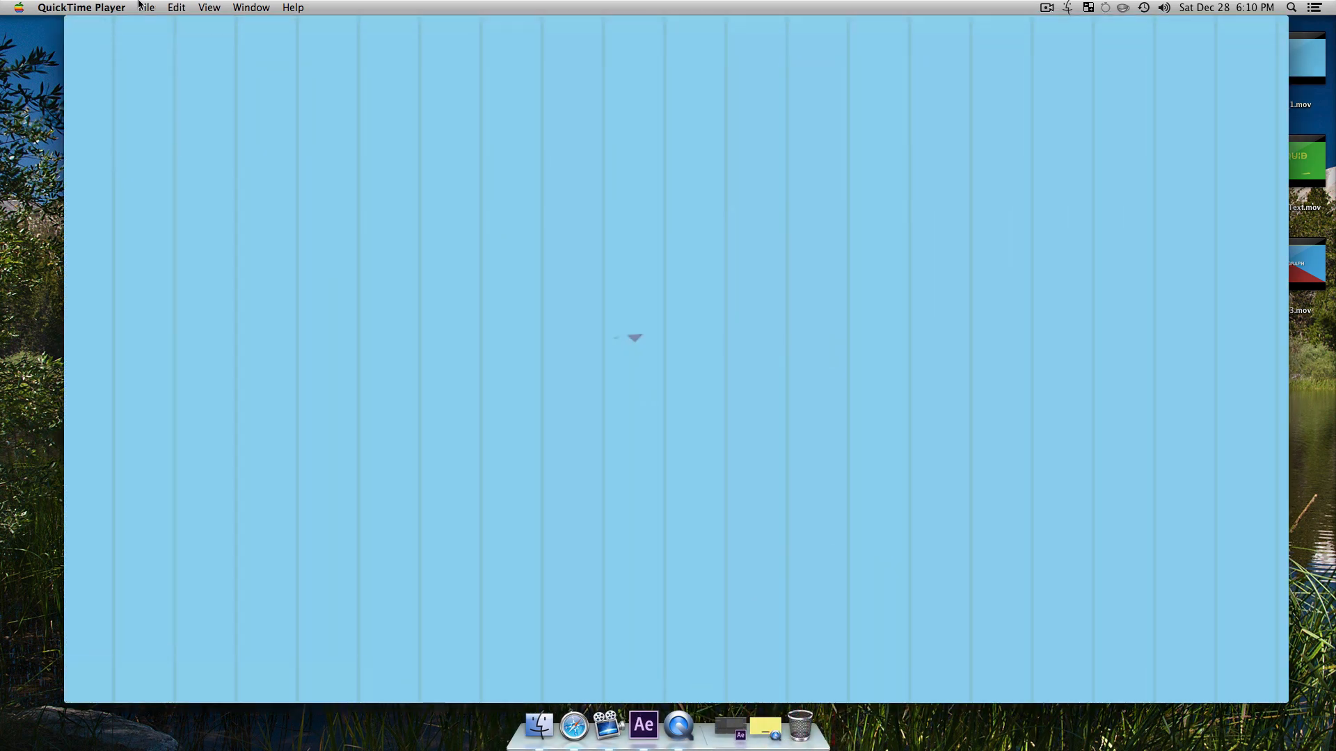
pyautogui.click(74, 26)
# Step: Restore the minimized S15_3.mov movie, play it to view the MOGRAPH animation, and close it
pyautogui.click(765, 727)
pyautogui.click(668, 606)
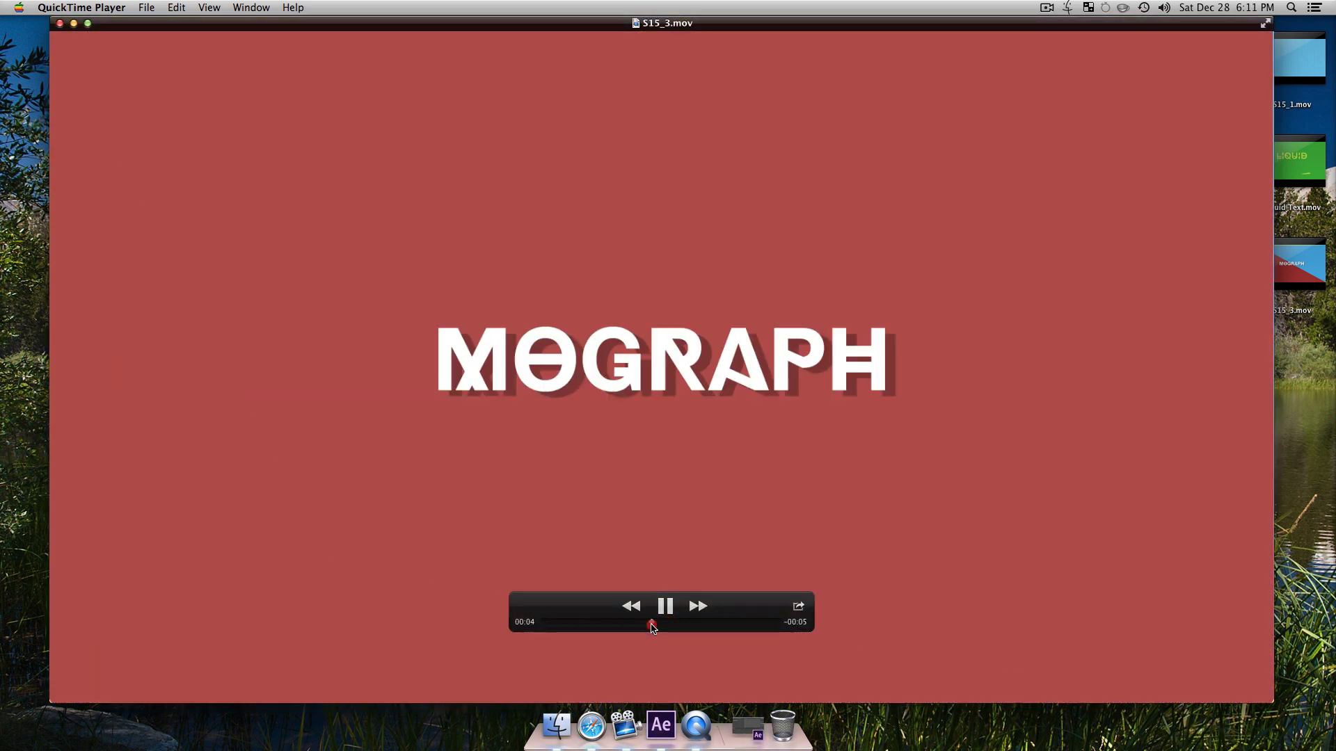
pyautogui.click(649, 621)
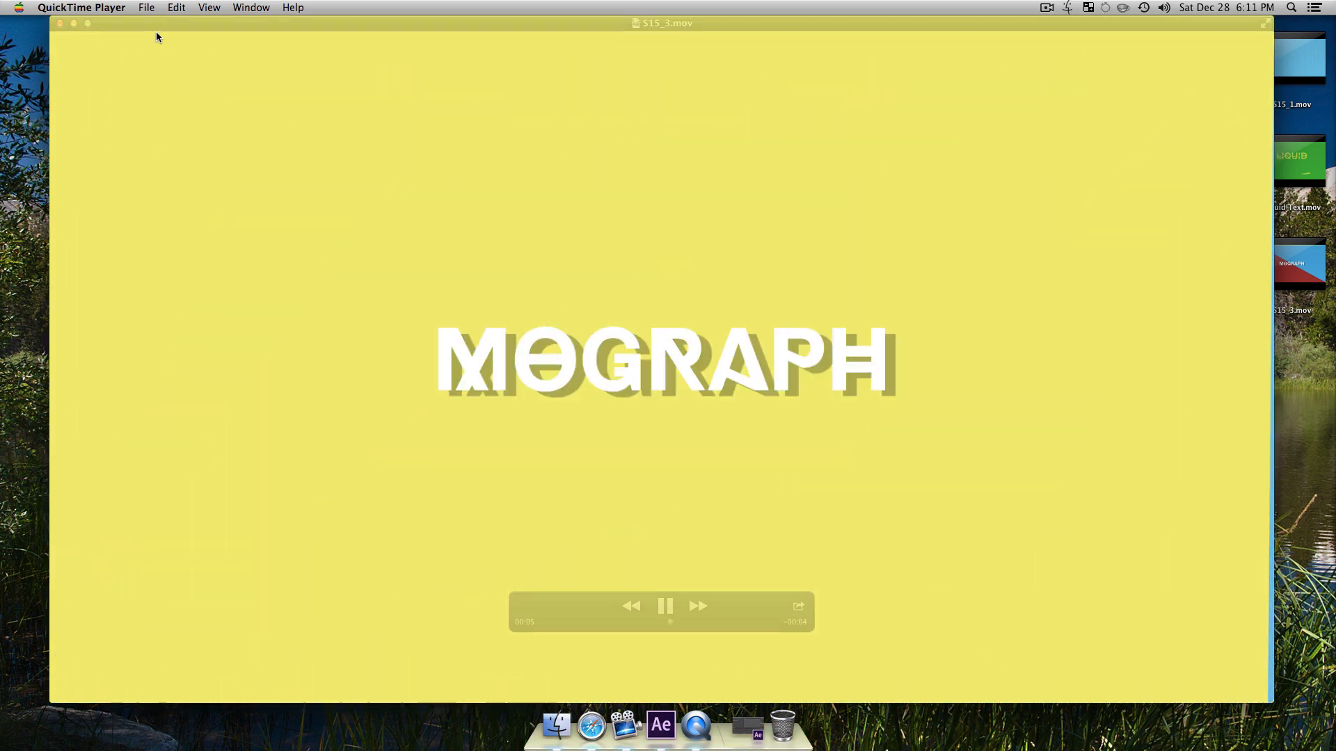
pyautogui.click(60, 24)
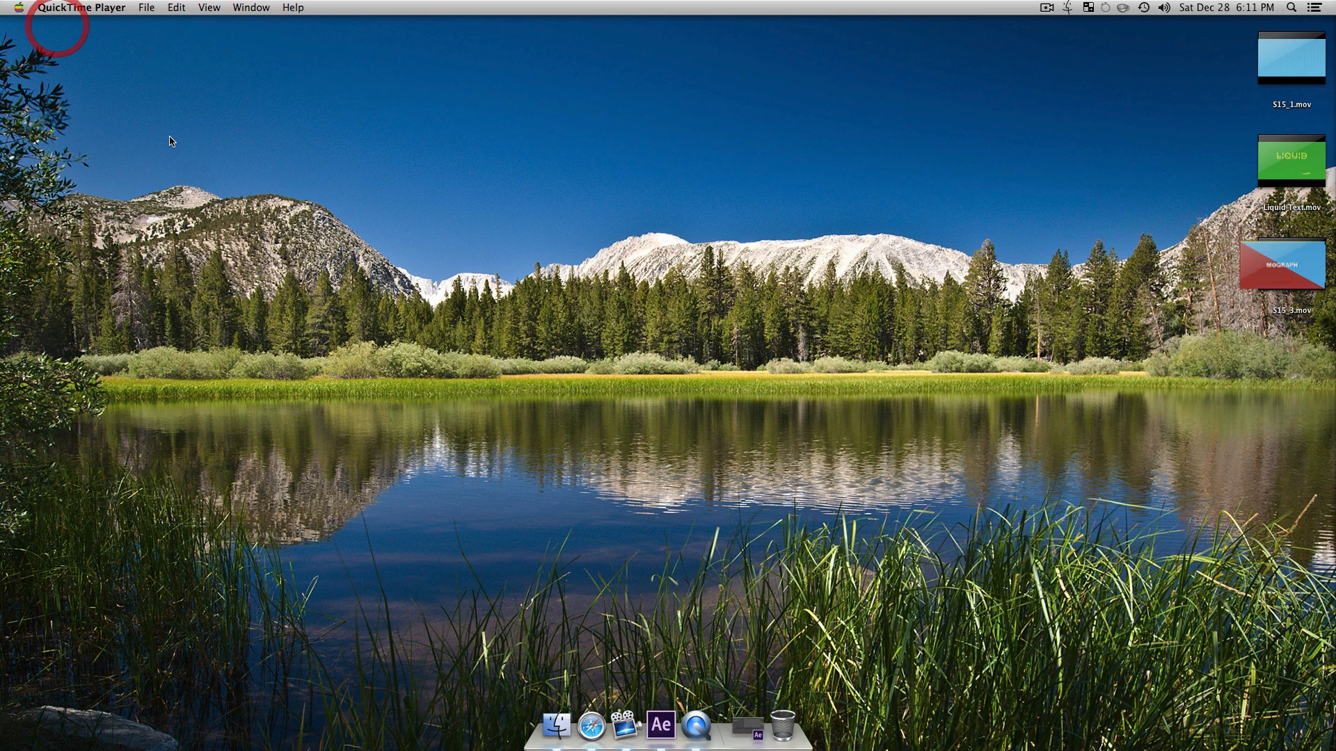
# Step: Switch to After Effects and create a new 1920 × 1080 composition at 30 fps with a duration of 0:00:10:14
pyautogui.click(661, 724)
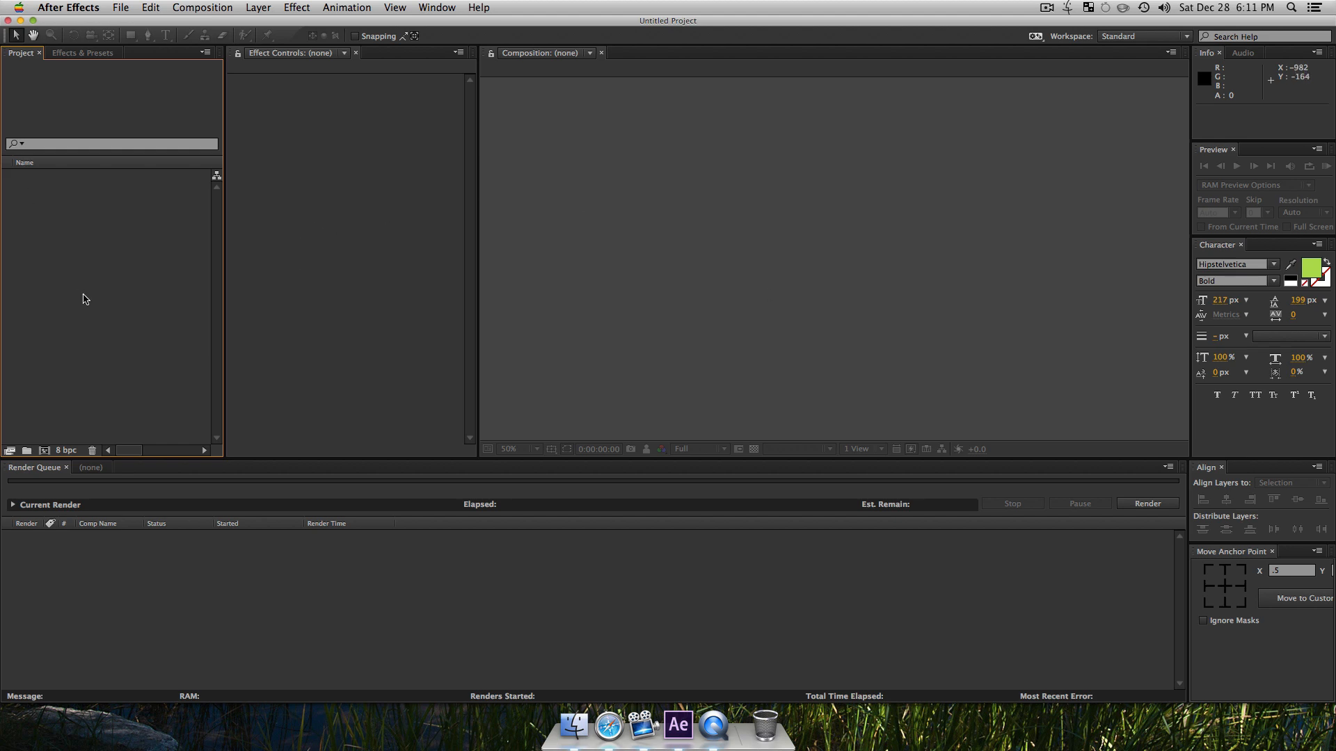
pyautogui.press('super+n')
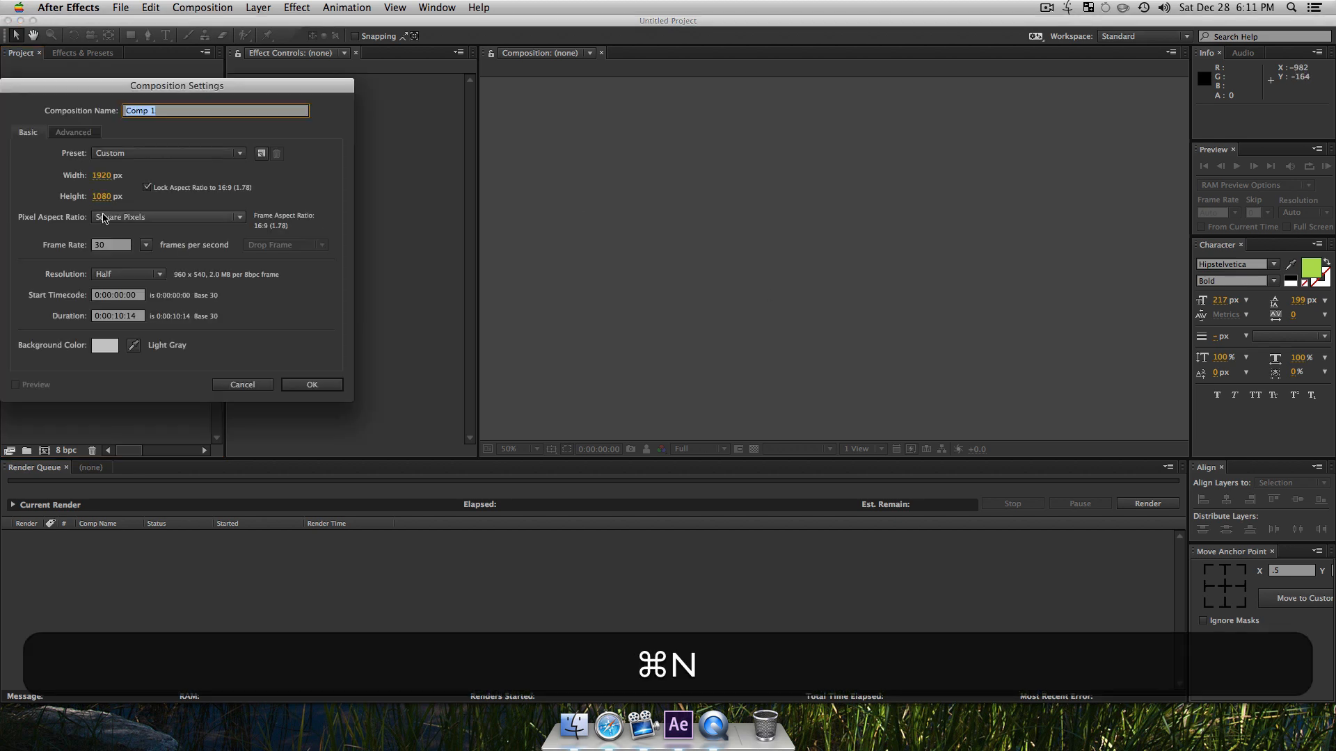
pyautogui.moveTo(156, 86); pyautogui.dragTo(420, 134)
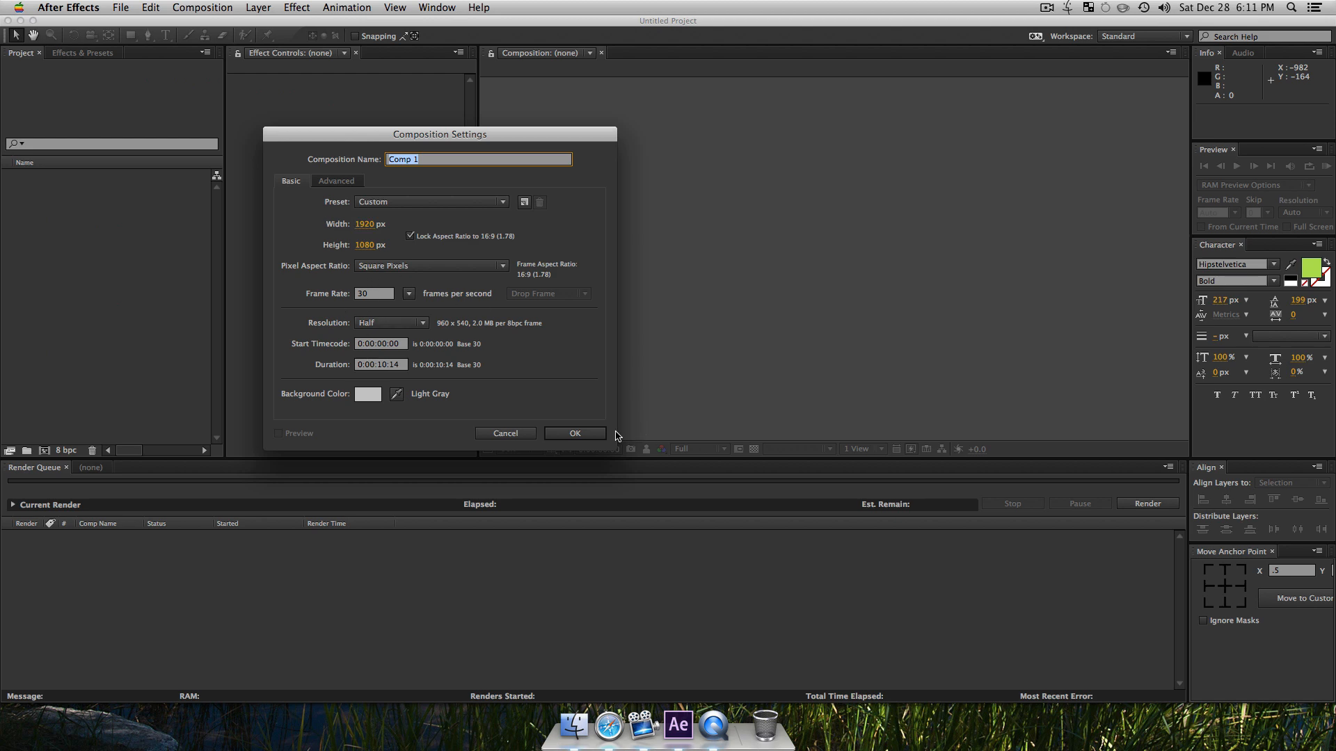
pyautogui.click(579, 442)
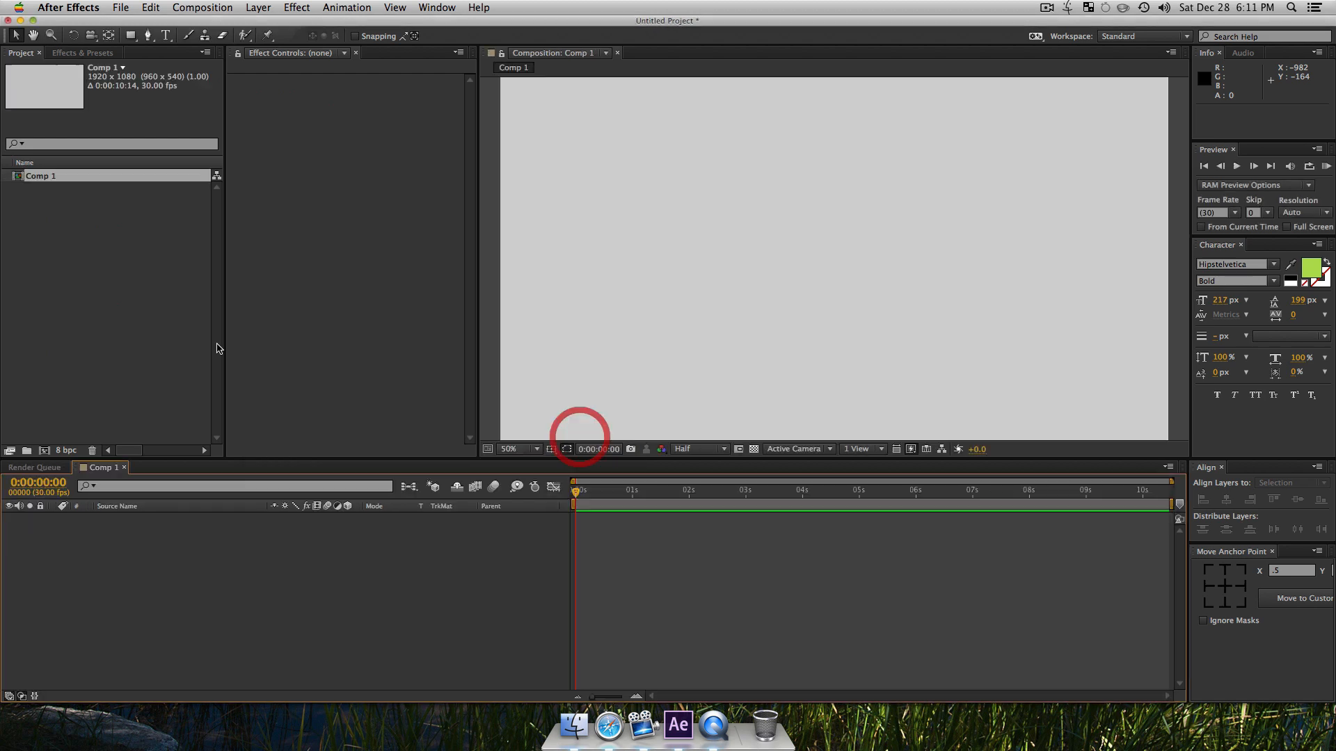
# Step: Rename the new composition in the project as "Main Comp"
pyautogui.click(118, 286)
pyautogui.click(50, 182)
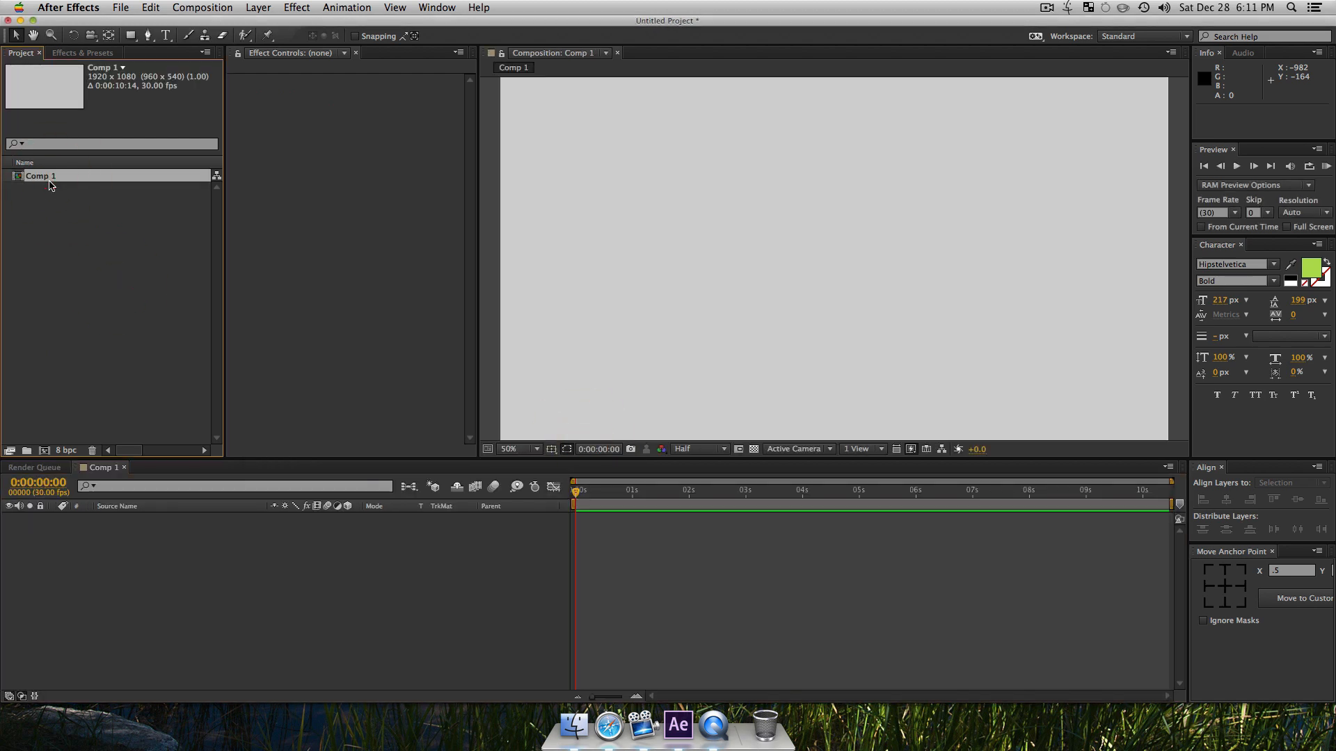
pyautogui.press('Return')
pyautogui.write('Main Comp')
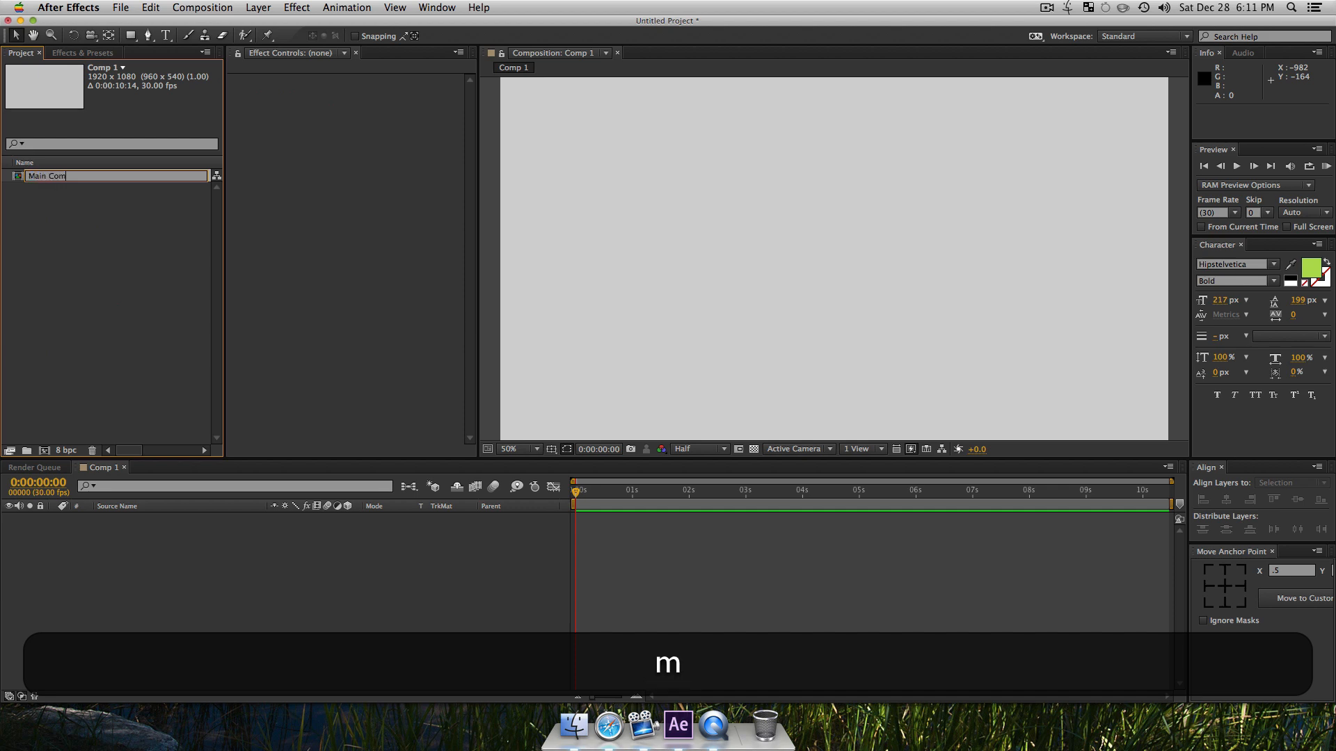
pyautogui.press('Return')
pyautogui.click(194, 550)
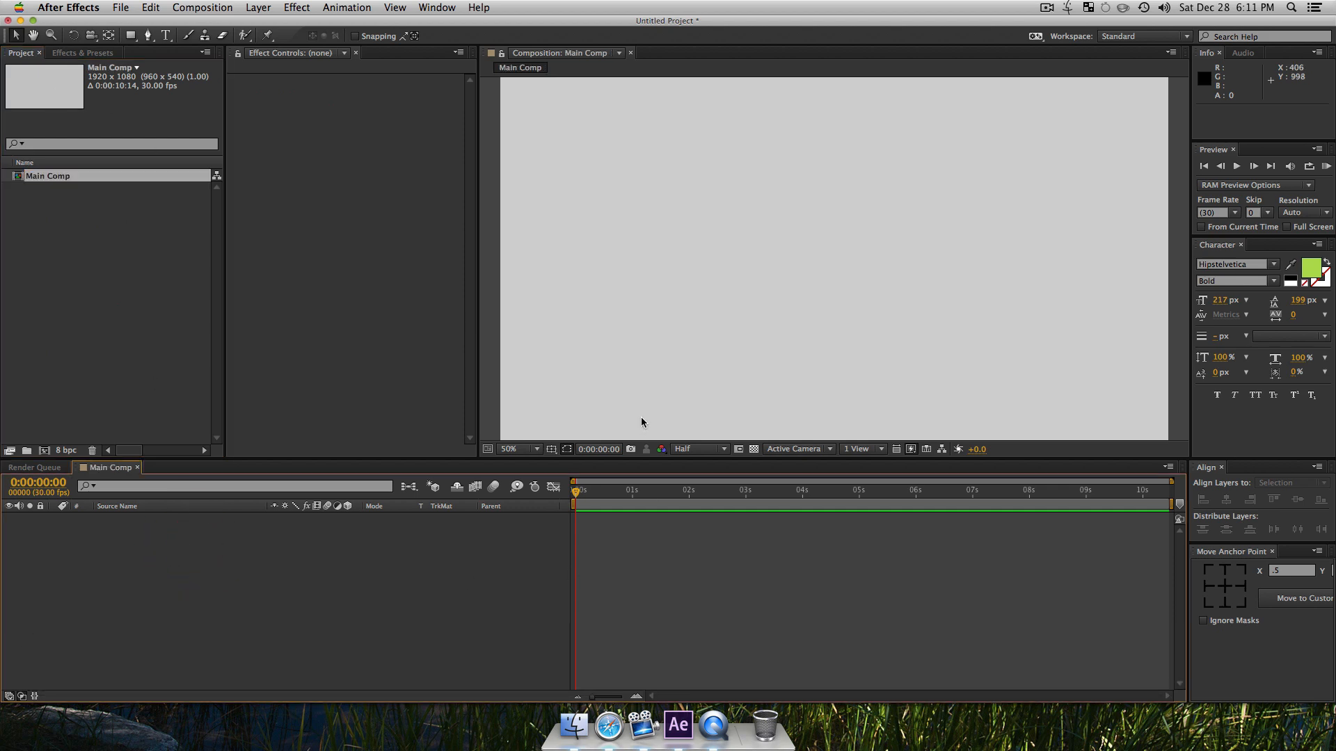
# Step: Fit the composition to the viewer and start creating a new solid layer
pyautogui.hotkey('shift', '/')
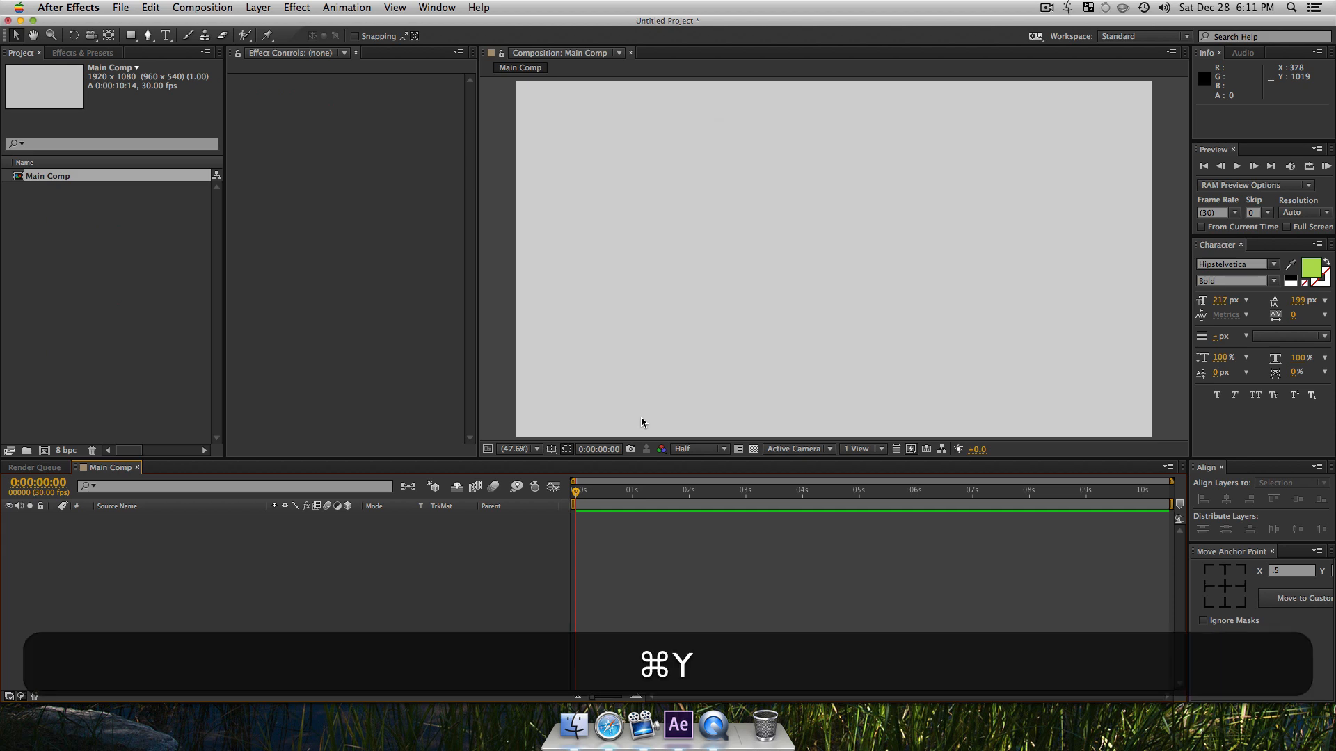
pyautogui.press('super+y')
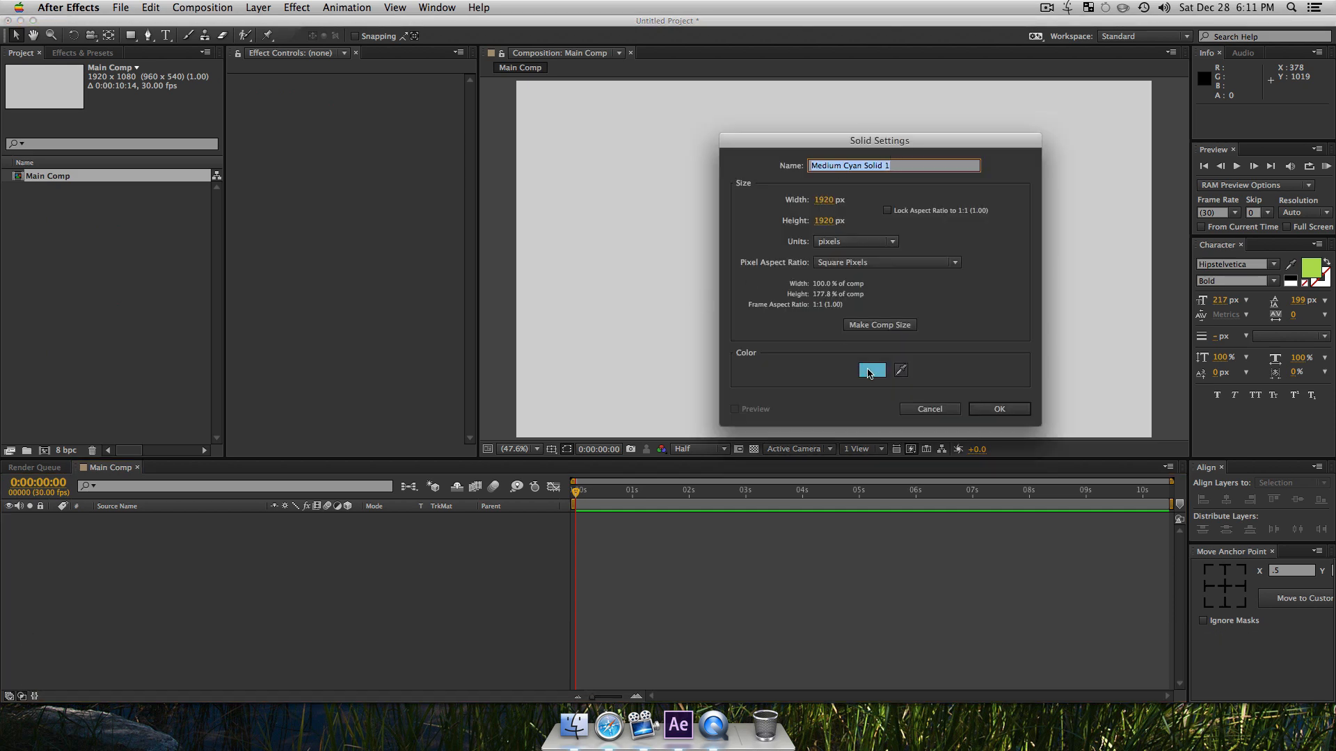
# Step: Try a bright cyan and an orange as the color of the new solid
pyautogui.click(872, 372)
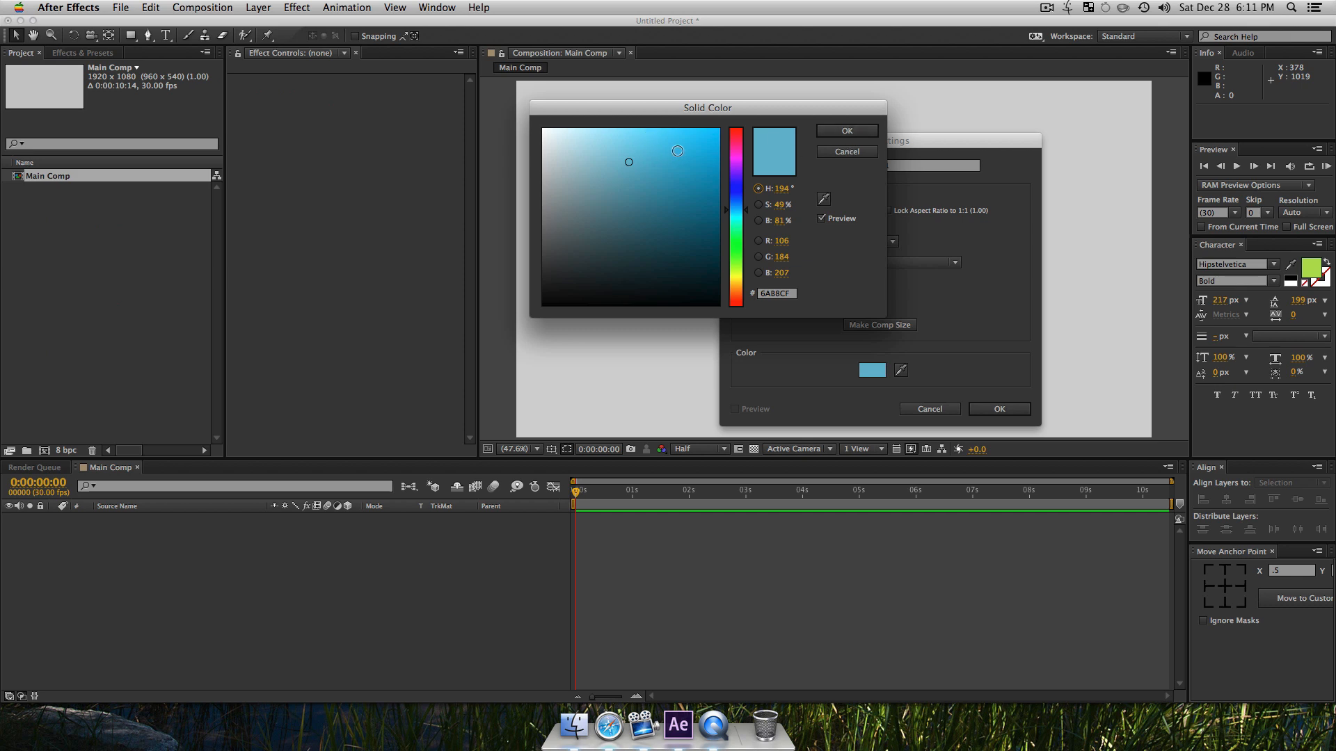
pyautogui.click(847, 131)
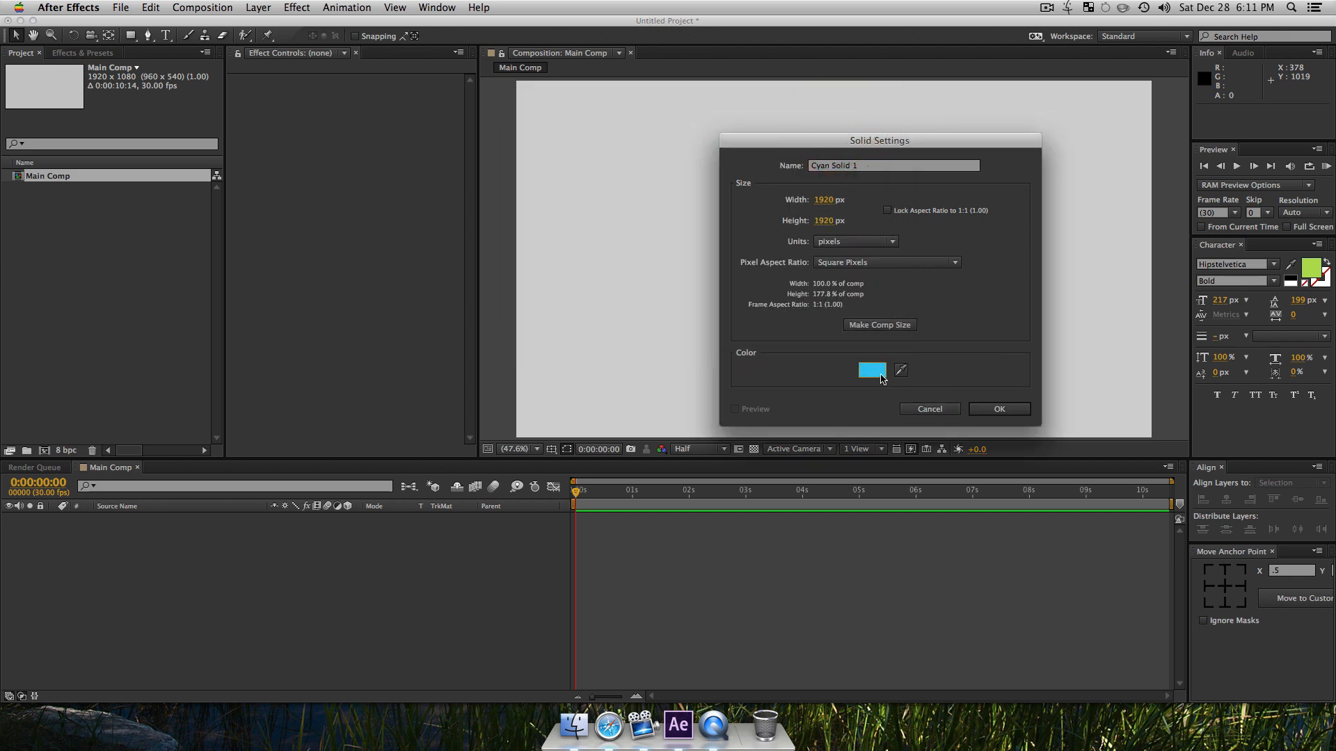
pyautogui.click(871, 370)
pyautogui.moveTo(734, 262); pyautogui.dragTo(730, 289)
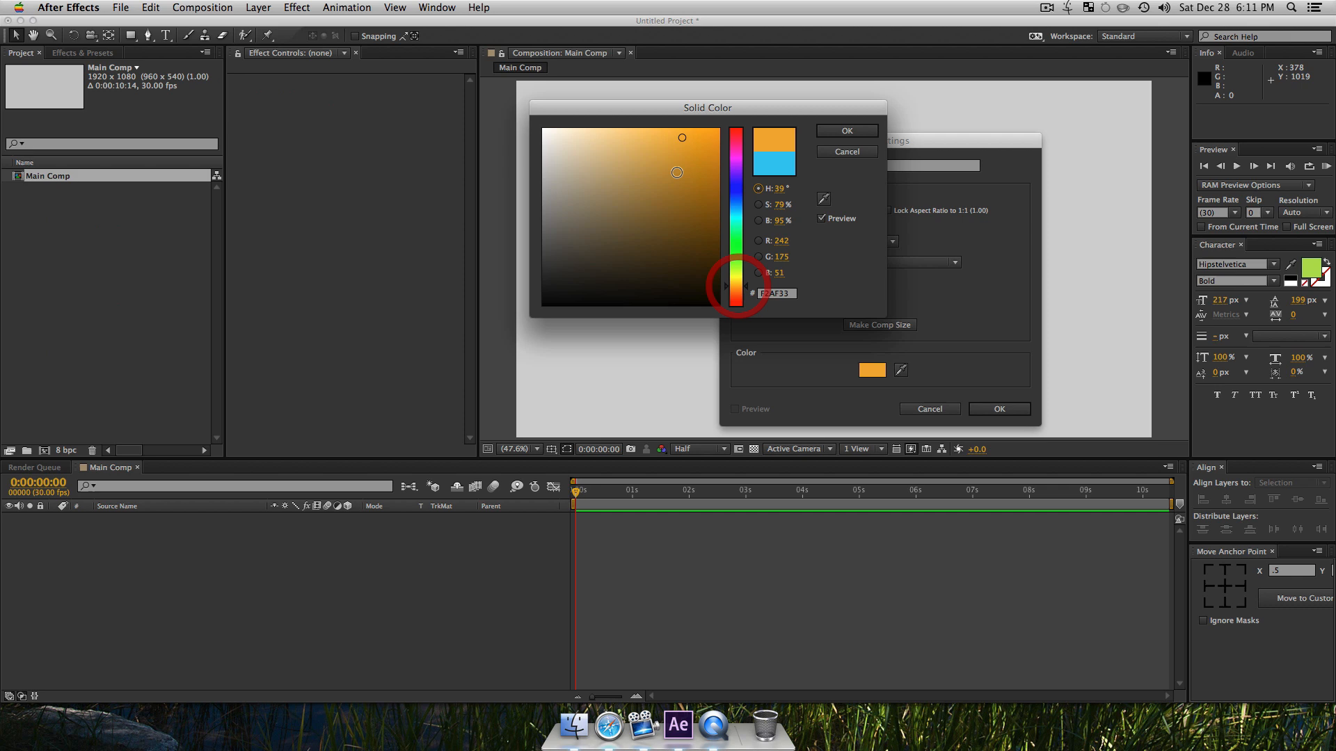
pyautogui.click(862, 133)
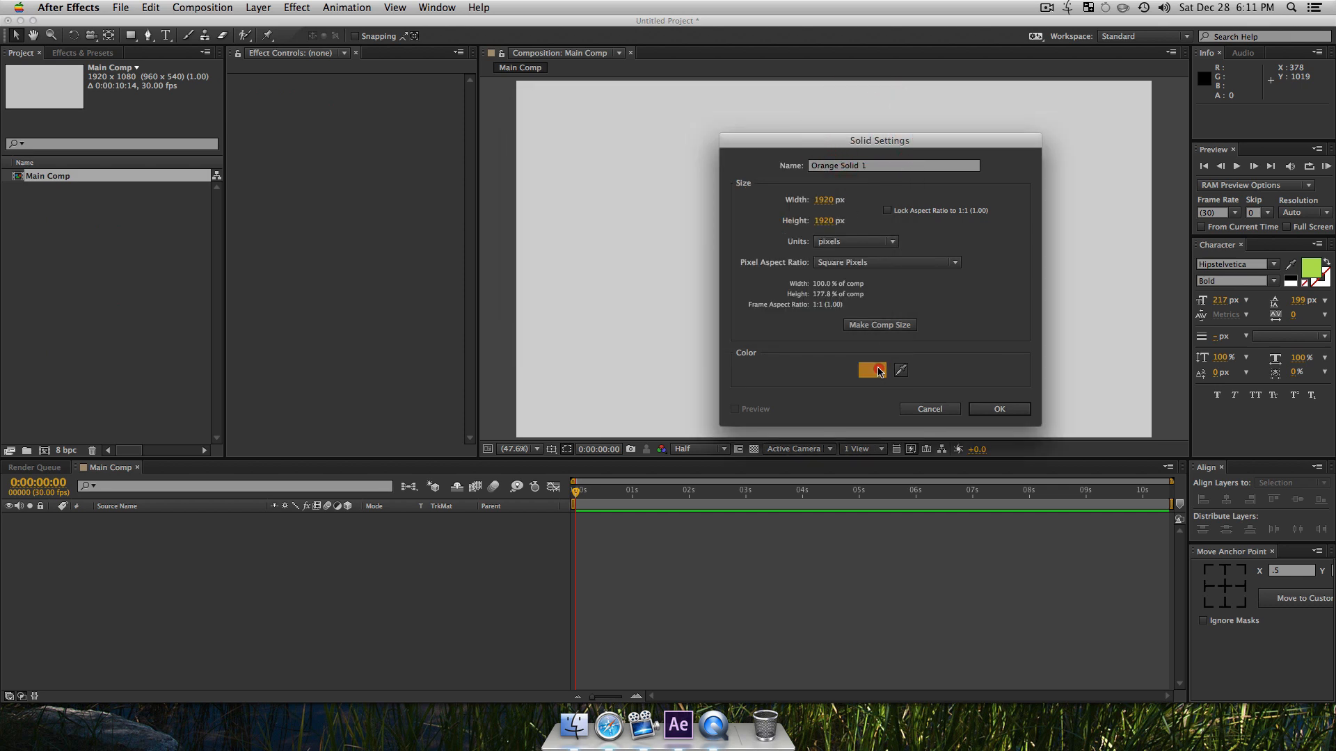
# Step: Set the solid's color to a medium green, RGB 50, 188, 78, and create the solid
pyautogui.click(879, 371)
pyautogui.moveTo(733, 242)
pyautogui.mouseDown()
pyautogui.moveTo(734, 217)
pyautogui.moveTo(737, 242)
pyautogui.mouseUp()
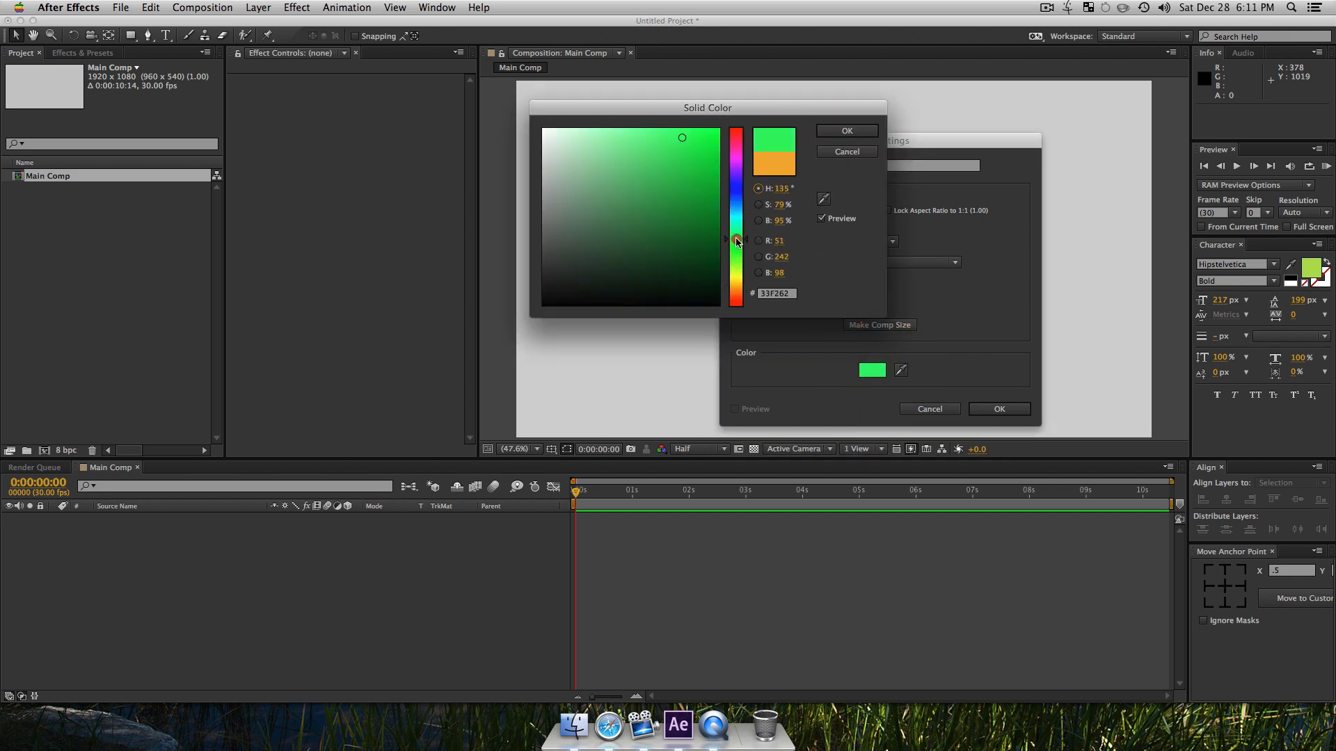
pyautogui.click(671, 171)
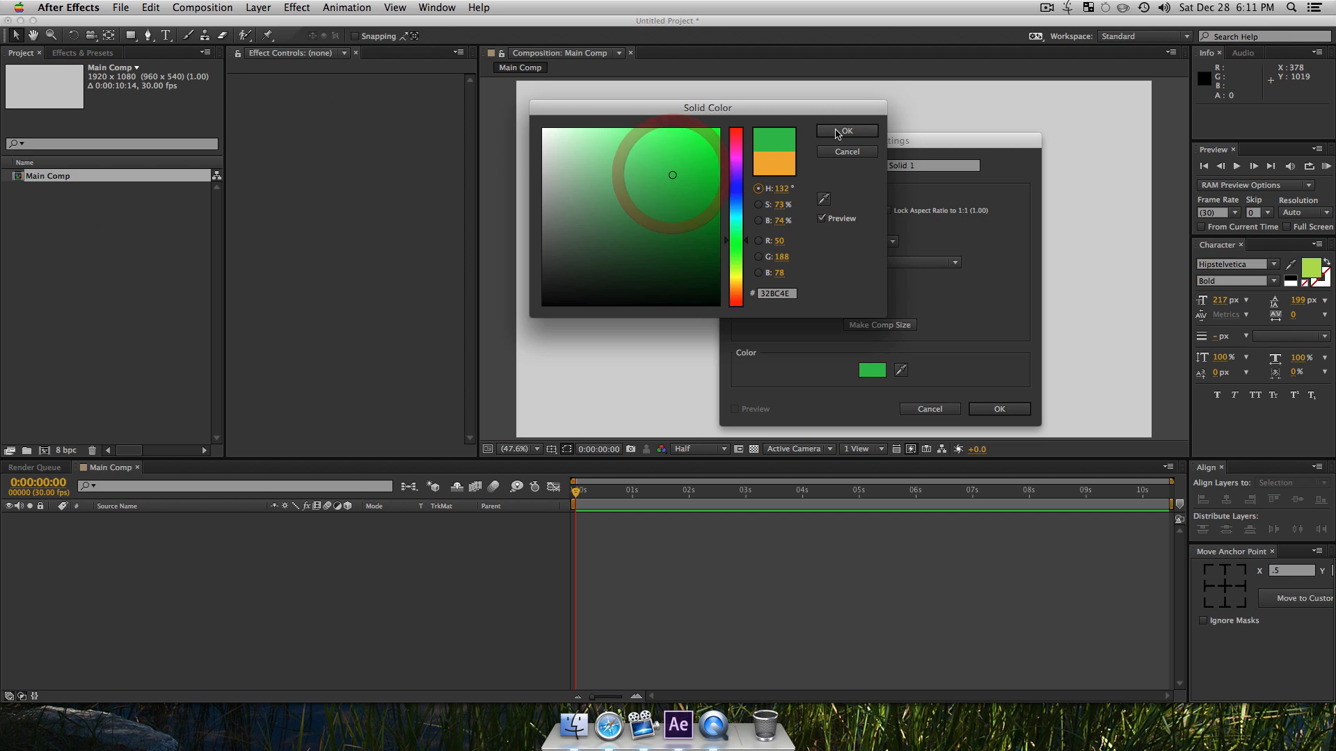
pyautogui.click(841, 131)
pyautogui.click(998, 409)
pyautogui.click(299, 649)
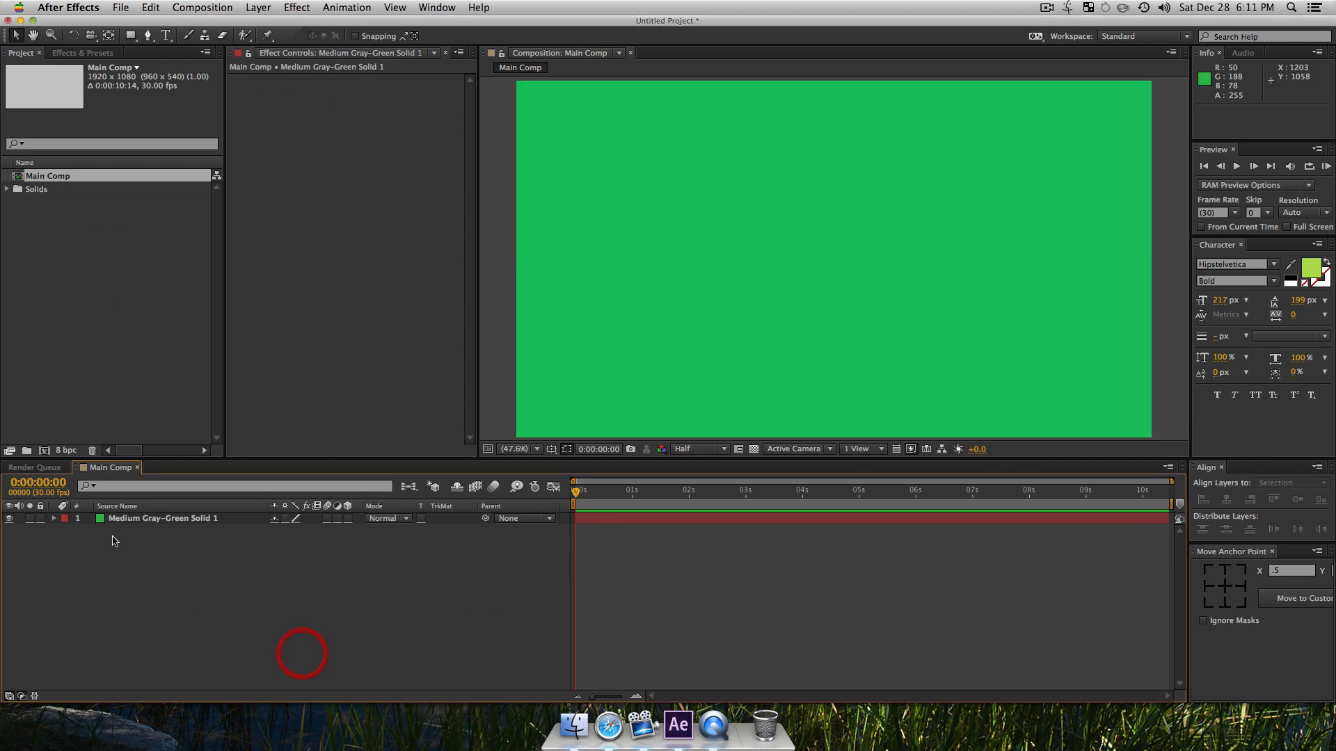
# Step: Rename the green solid layer as "BG"
pyautogui.click(122, 523)
pyautogui.press('Return')
pyautogui.write('BG')
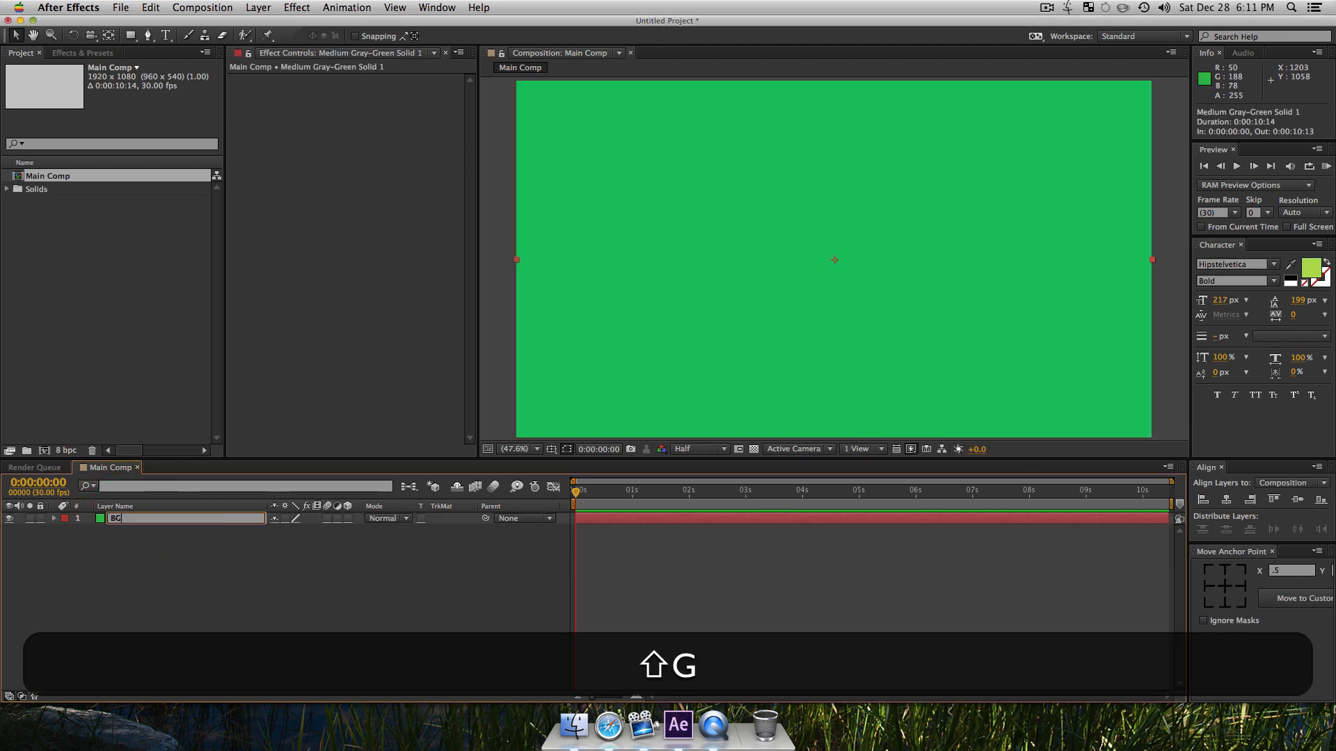
pyautogui.press('Return')
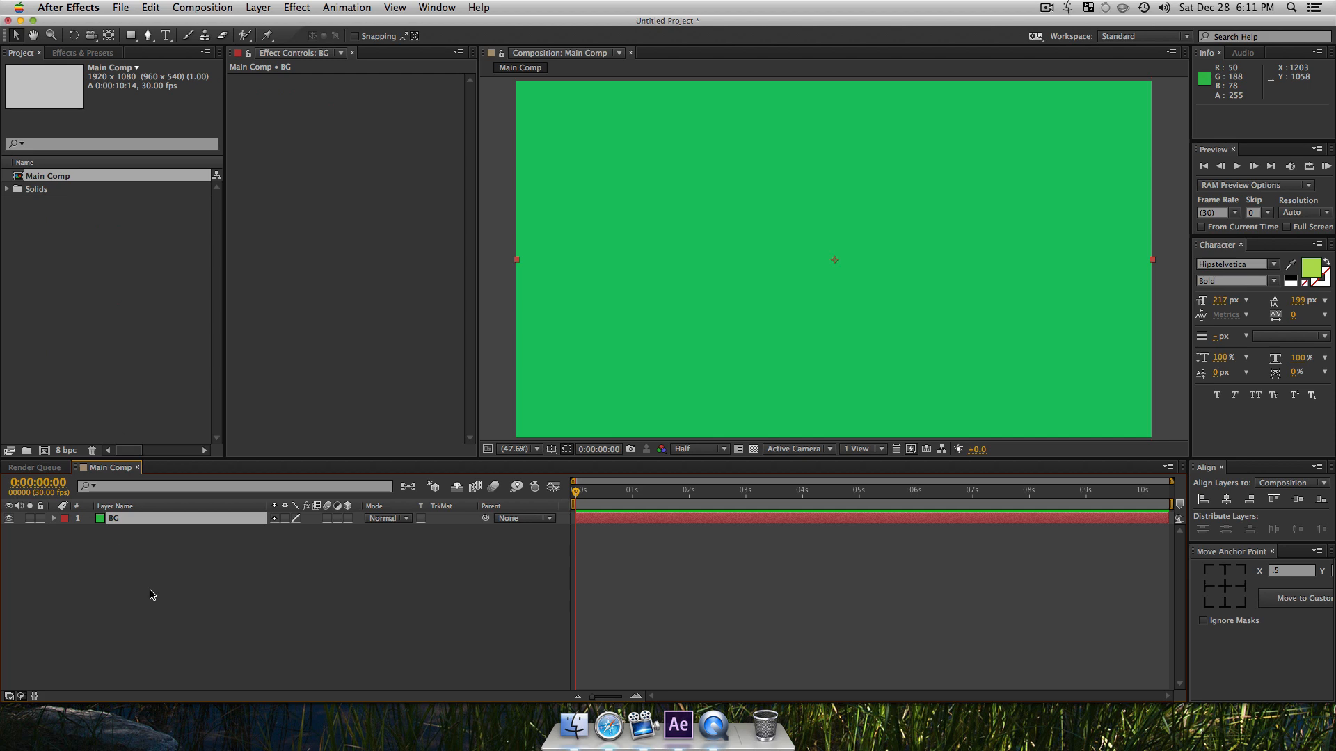
pyautogui.click(224, 575)
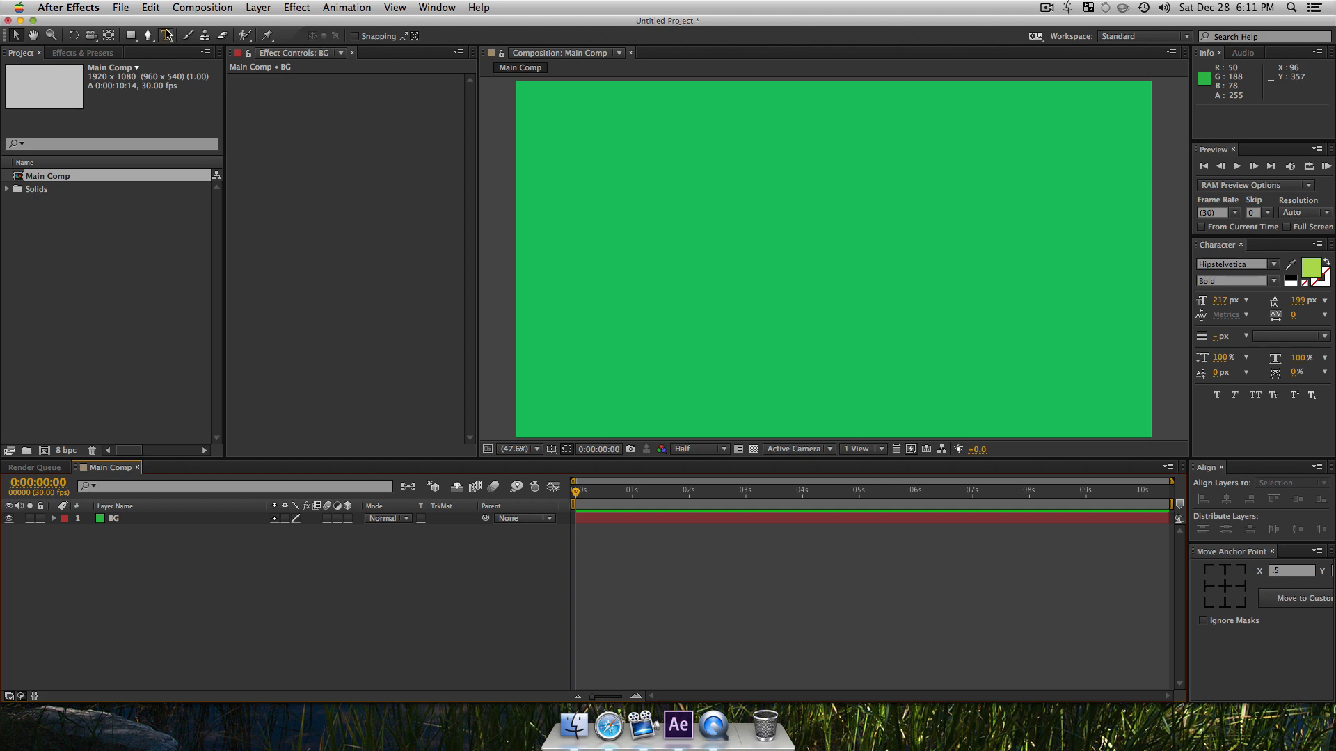
# Step: Draw a wide paragraph text box across the middle of the composition and enter the text "LIQUID"
pyautogui.press('super+t')
pyautogui.moveTo(610, 163); pyautogui.dragTo(1040, 345)
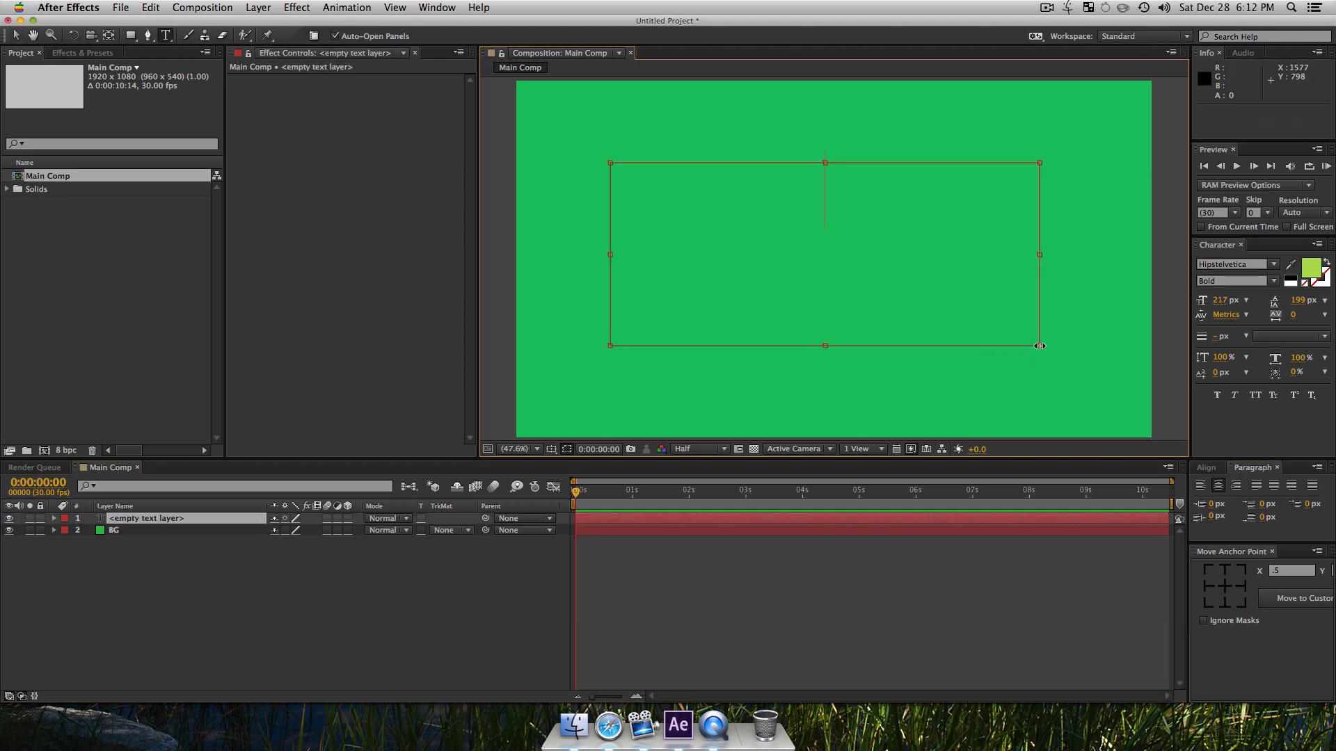
pyautogui.write('LIQUID')
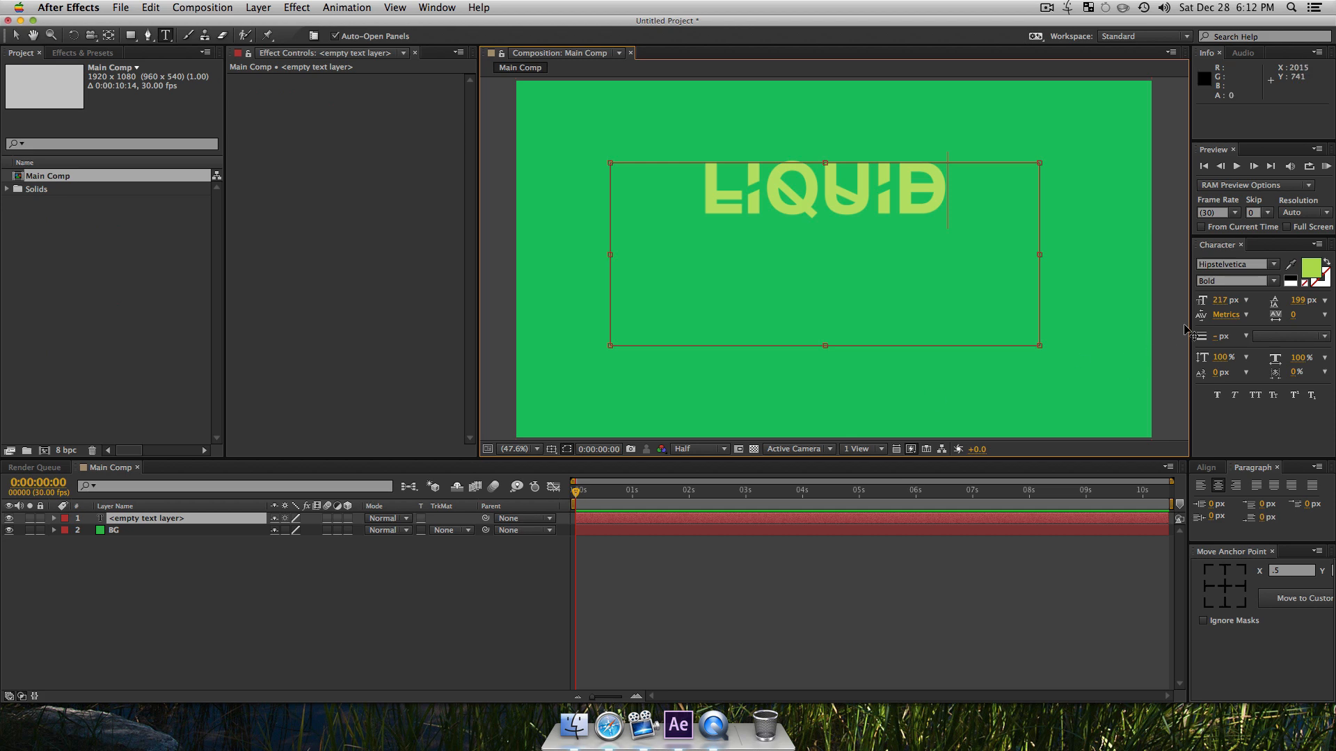
# Step: Select the whole word LIQUID and enlarge its font size to 292 px
pyautogui.click(1225, 301)
pyautogui.click(1220, 306)
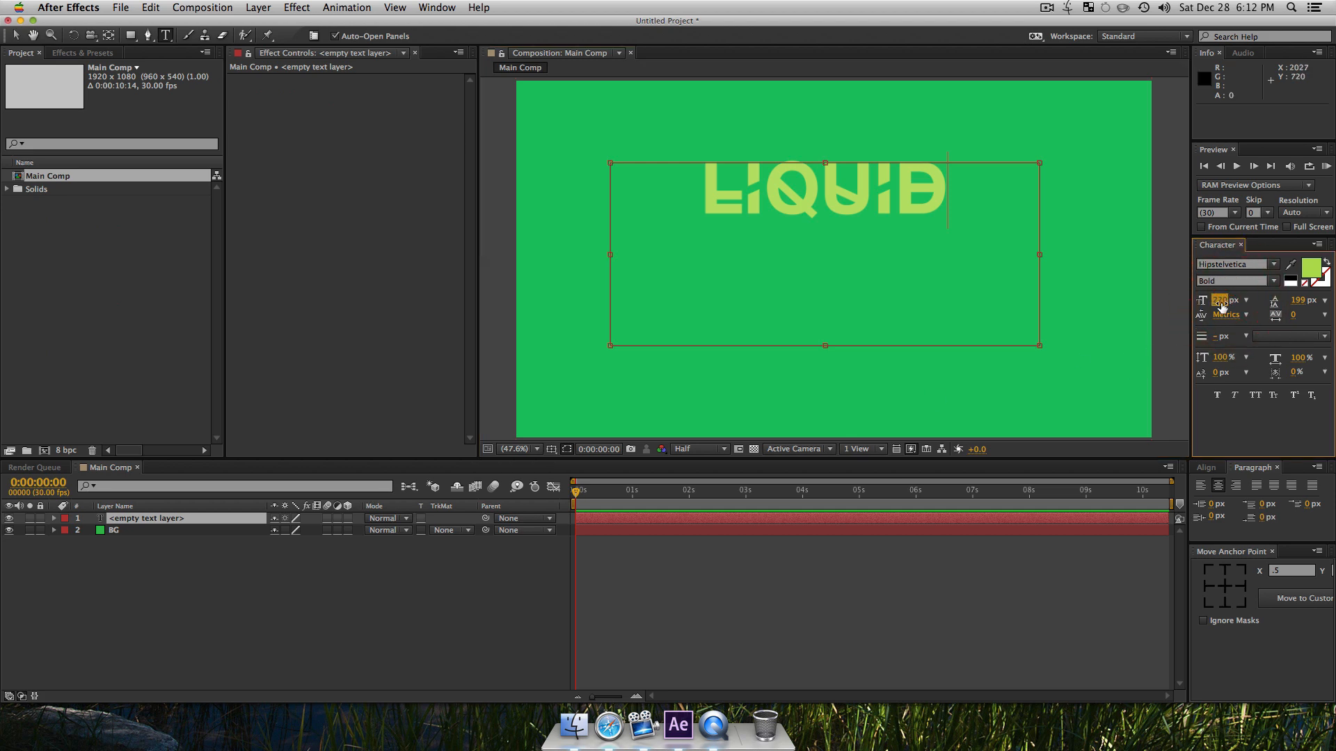
pyautogui.moveTo(950, 189); pyautogui.dragTo(580, 182)
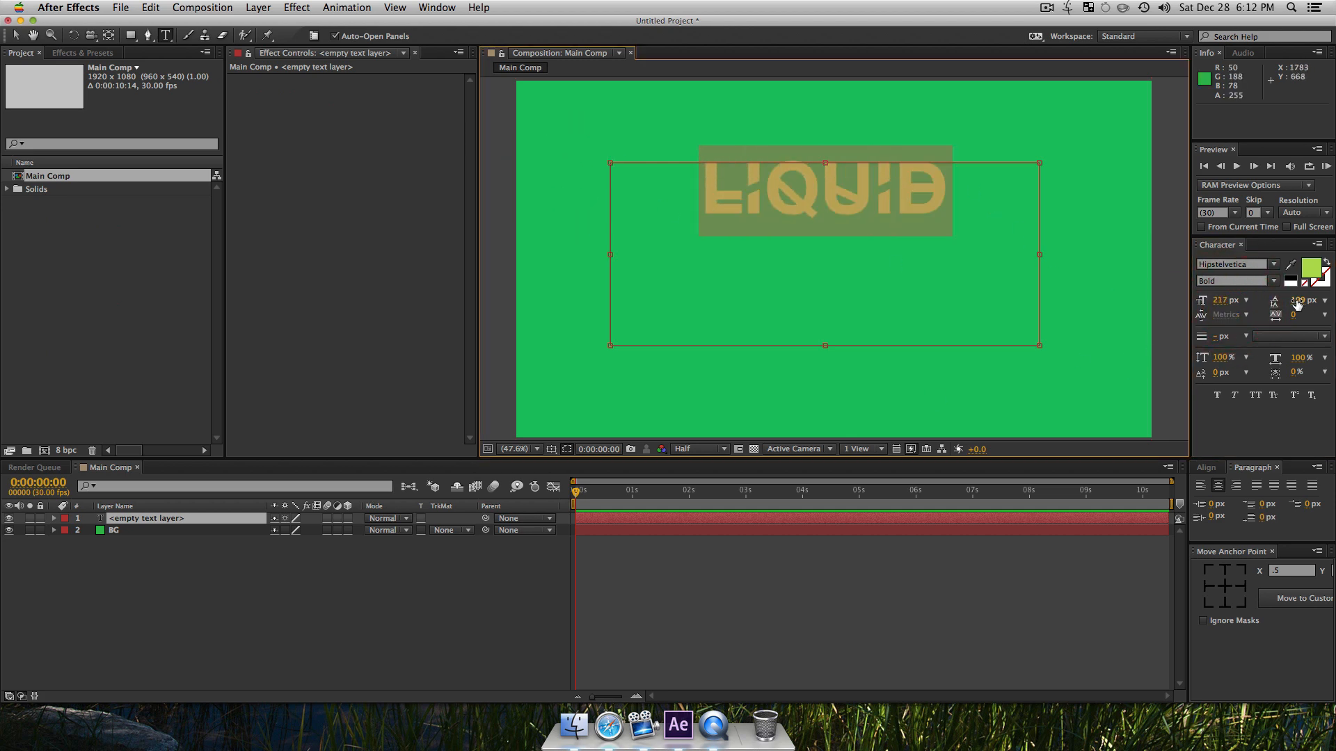
pyautogui.moveTo(1219, 302); pyautogui.dragTo(1245, 306)
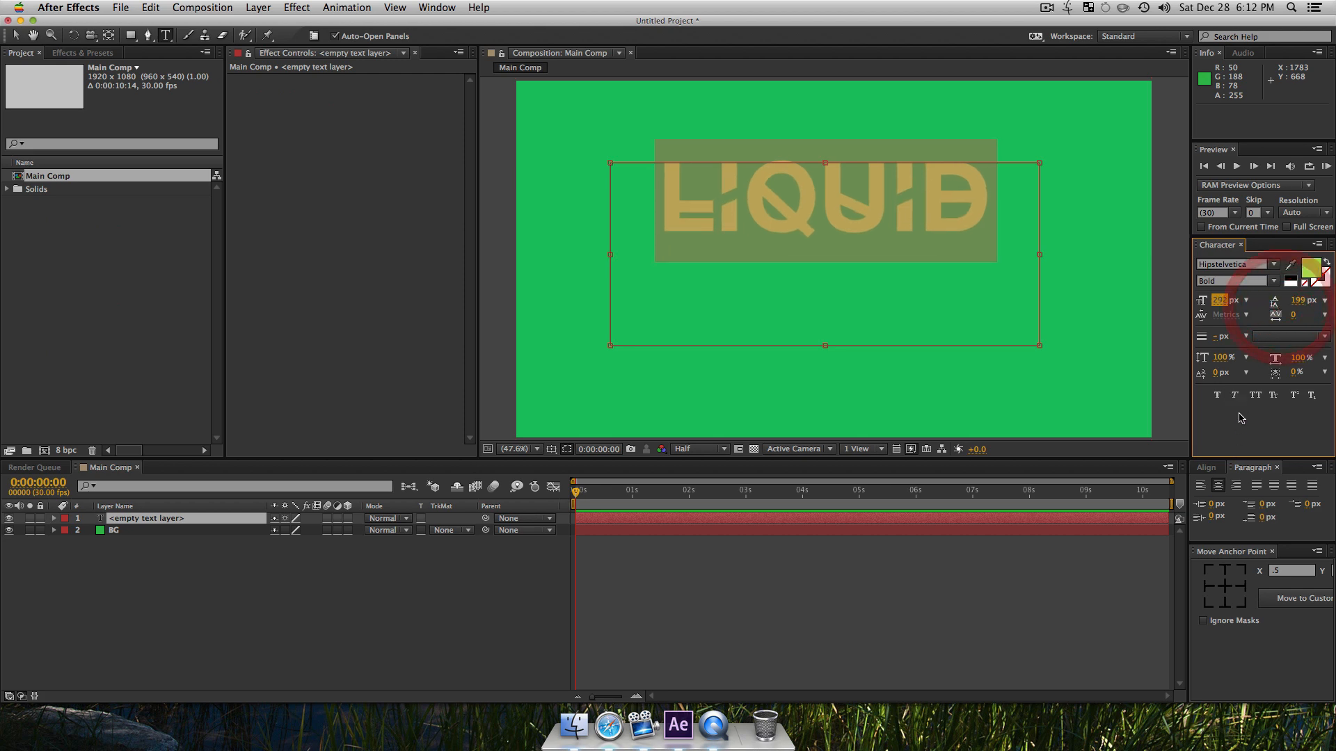
# Step: Center the text layer horizontally and vertically in the composition with its anchor point in the middle, and return to the Selection tool
pyautogui.click(1207, 468)
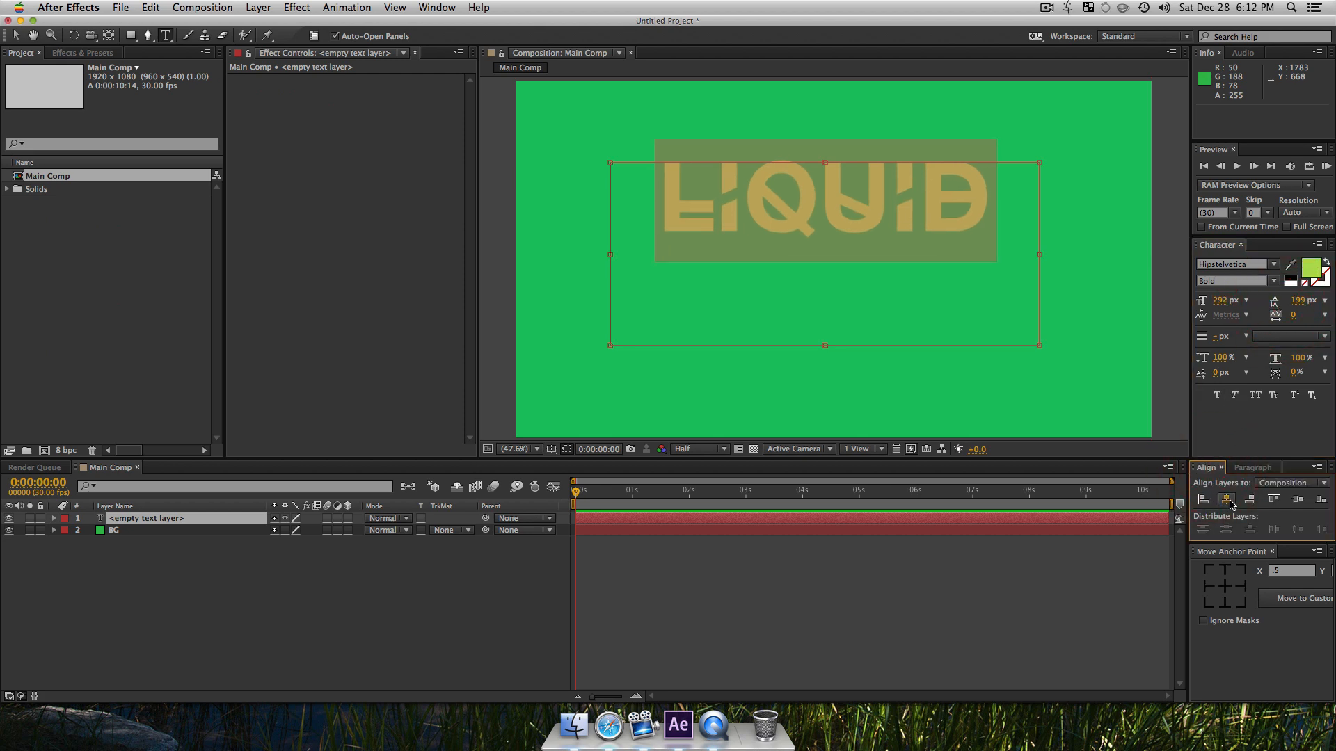
pyautogui.click(1225, 499)
pyautogui.click(1297, 498)
pyautogui.click(1223, 586)
pyautogui.click(485, 610)
pyautogui.click(420, 614)
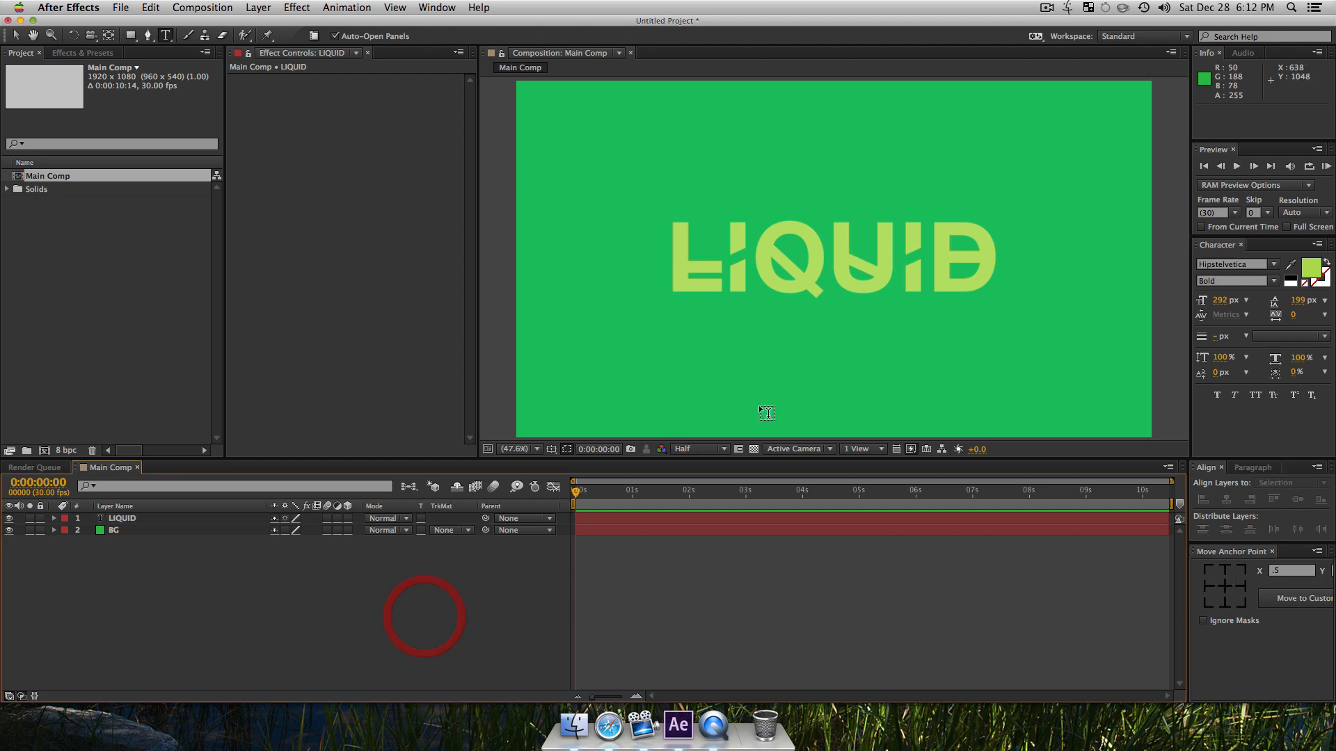
pyautogui.press('v')
pyautogui.click(266, 599)
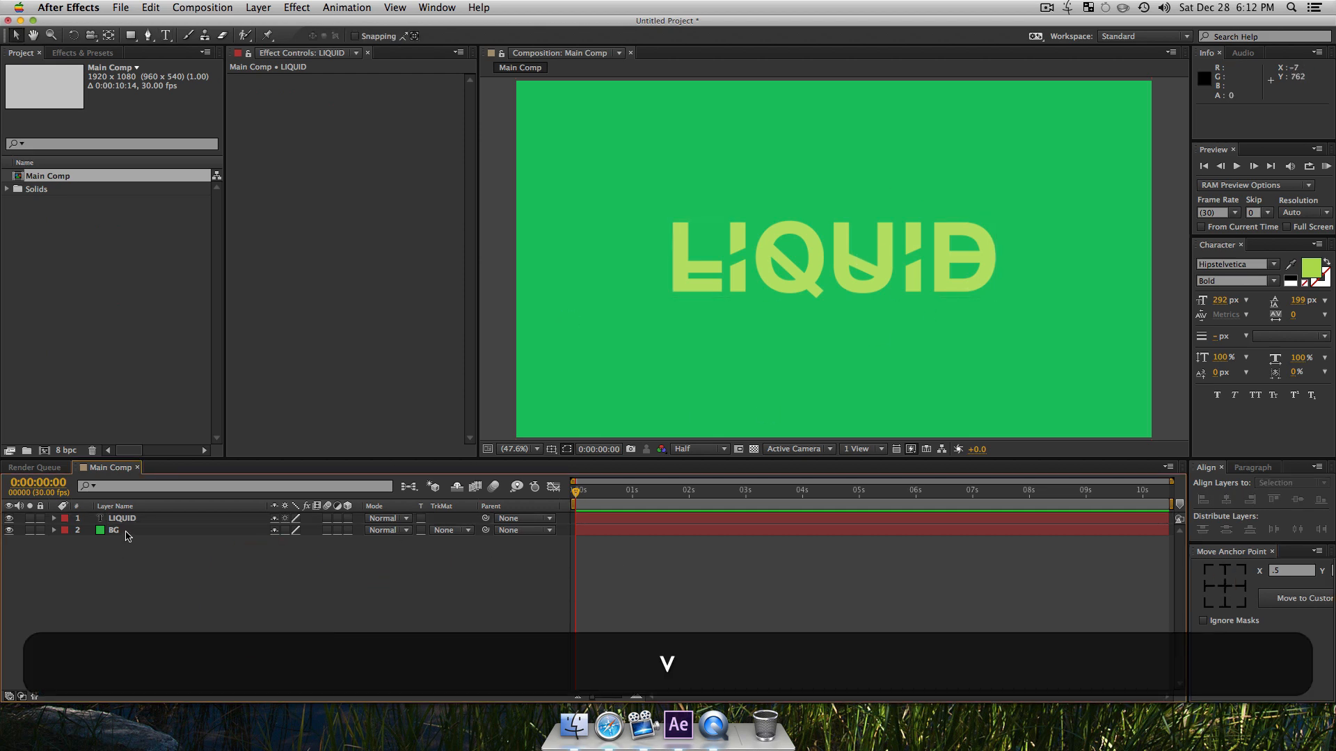
# Step: Select the BG layer and switch the timeline to source names and back to layer names
pyautogui.click(120, 531)
pyautogui.click(128, 507)
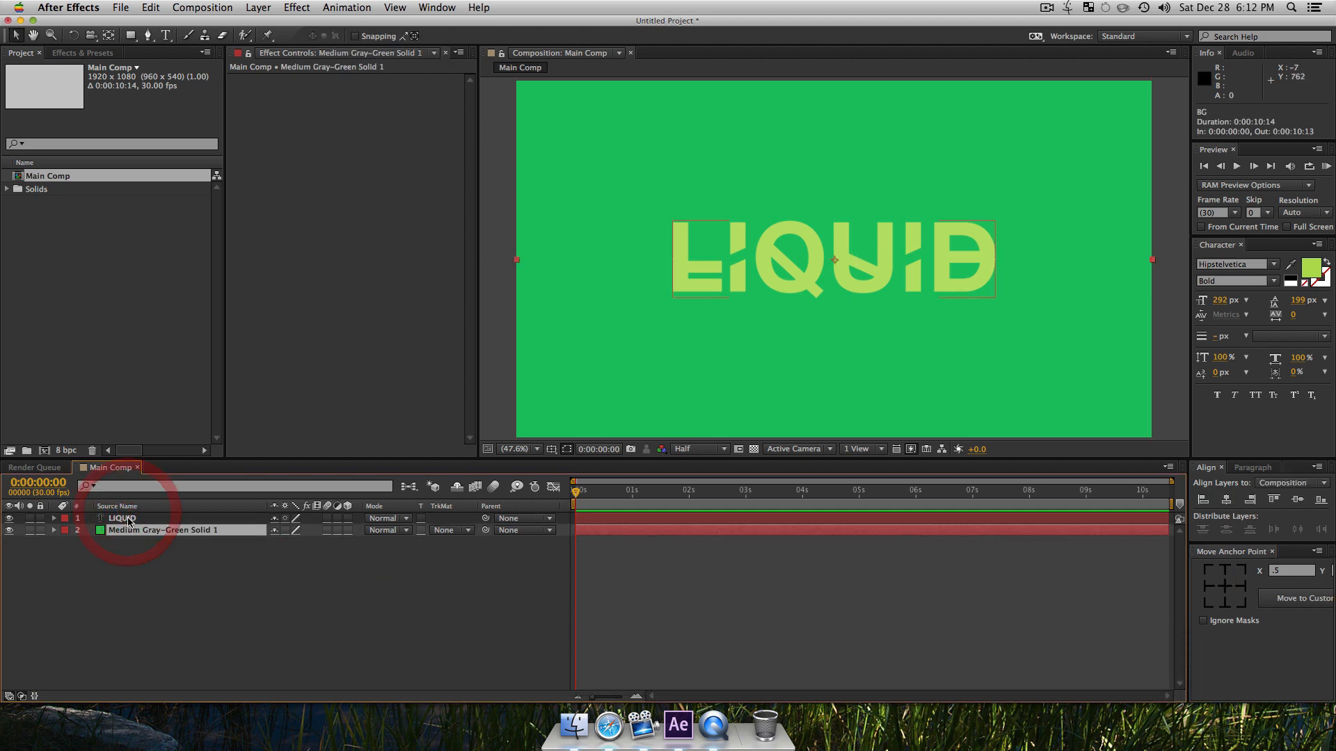
pyautogui.click(128, 508)
# Step: Find the Drop Shadow effect by searching for "drop" and apply it to the LIQUID text layer
pyautogui.click(119, 518)
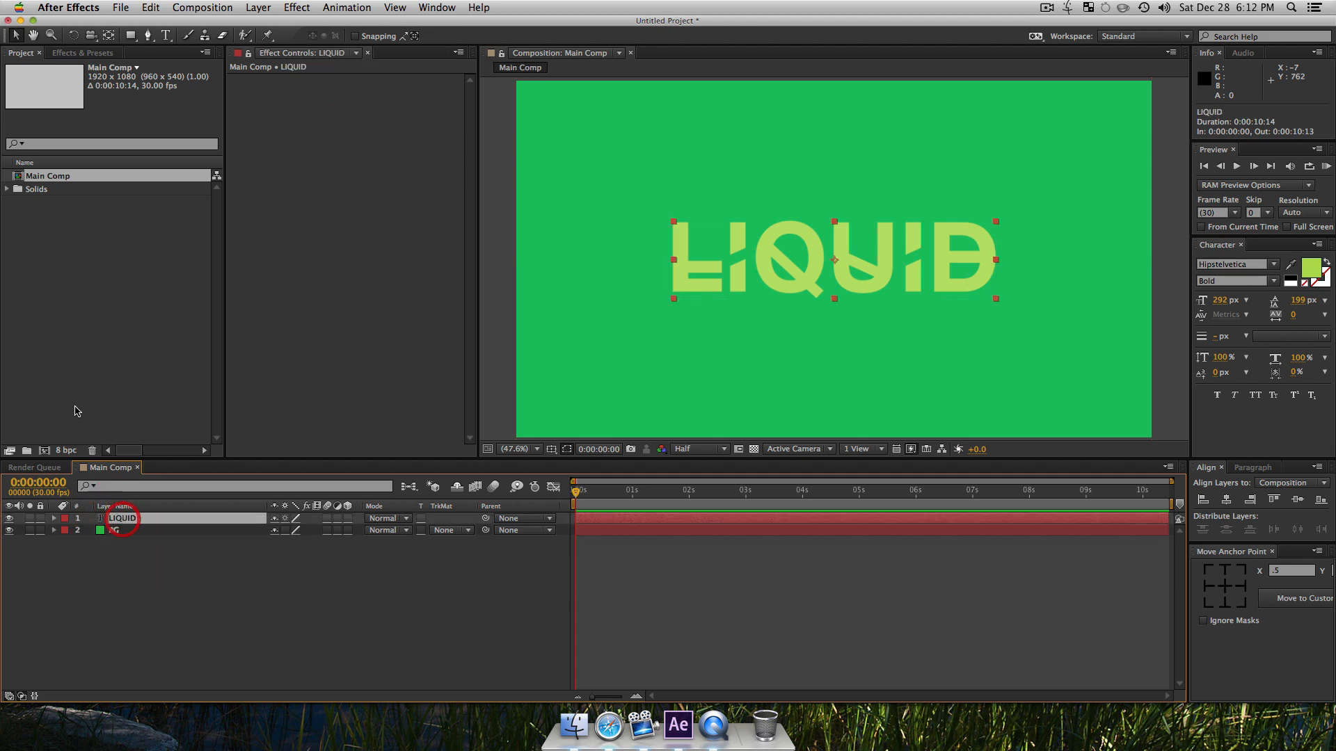
pyautogui.click(103, 53)
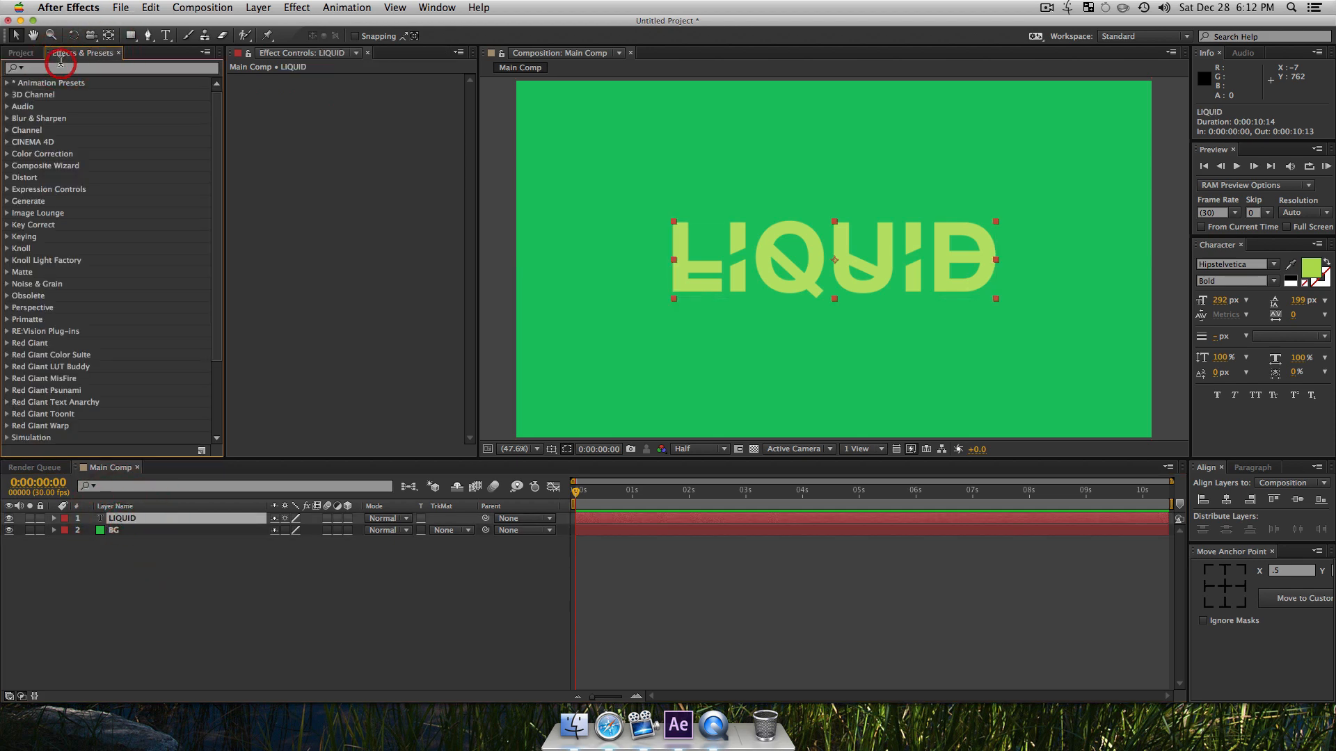
pyautogui.click(69, 69)
pyautogui.write('drop')
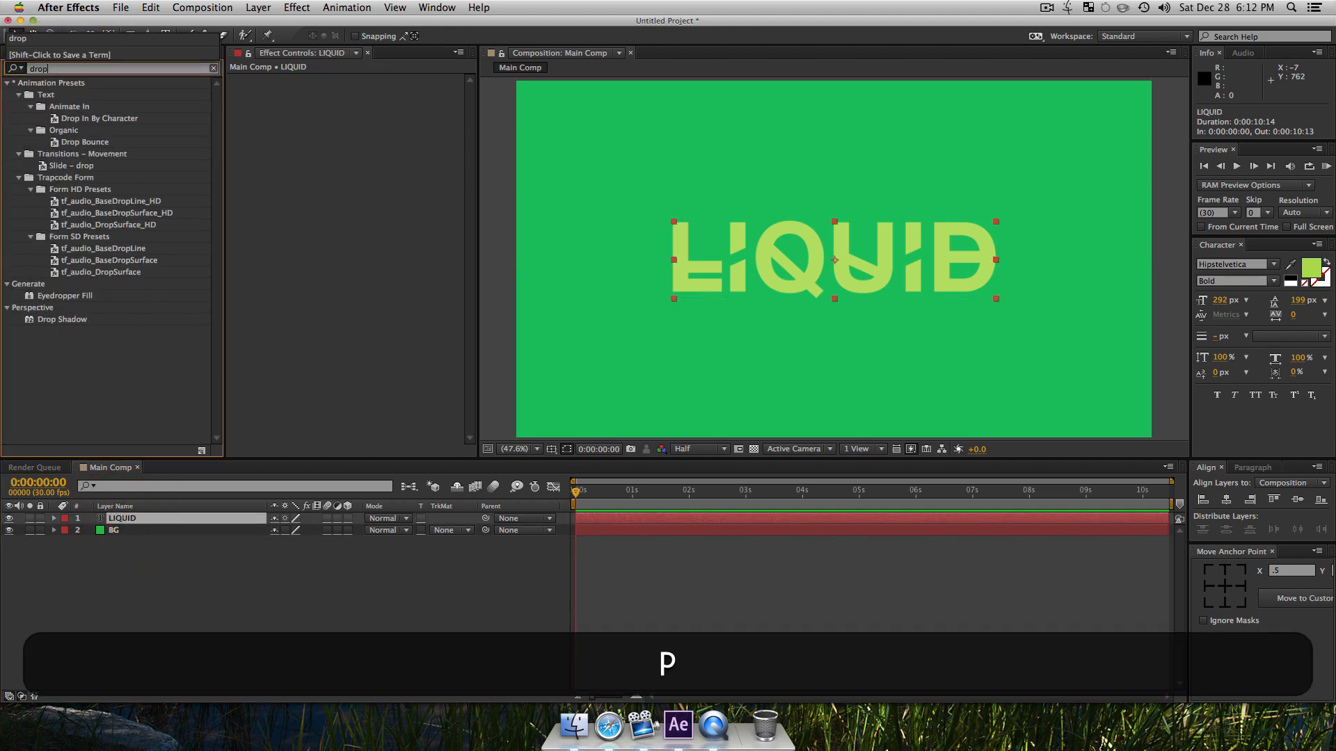
pyautogui.click(73, 320)
pyautogui.moveTo(169, 507); pyautogui.dragTo(149, 518)
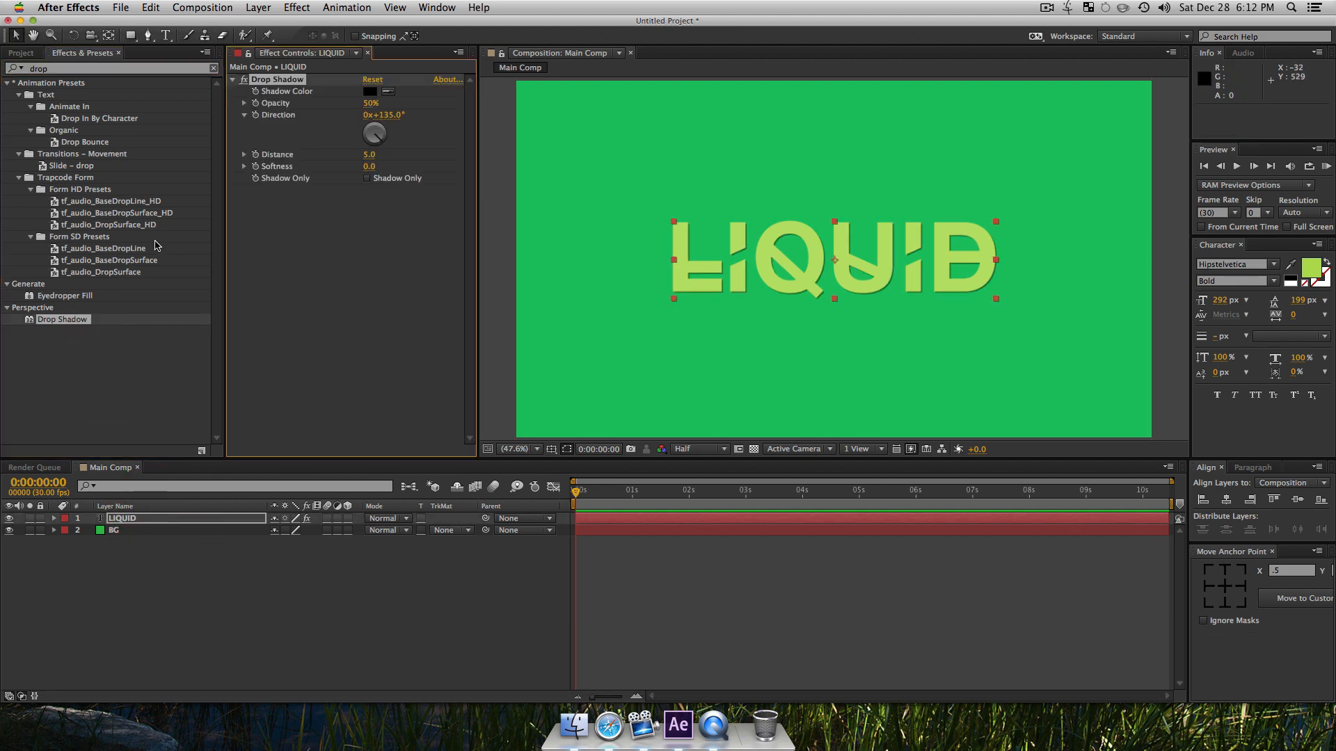
# Step: Set the drop shadow's distance to 25 and opacity to 20%, deselect the layer and return to the project contents
pyautogui.moveTo(370, 161); pyautogui.dragTo(384, 158)
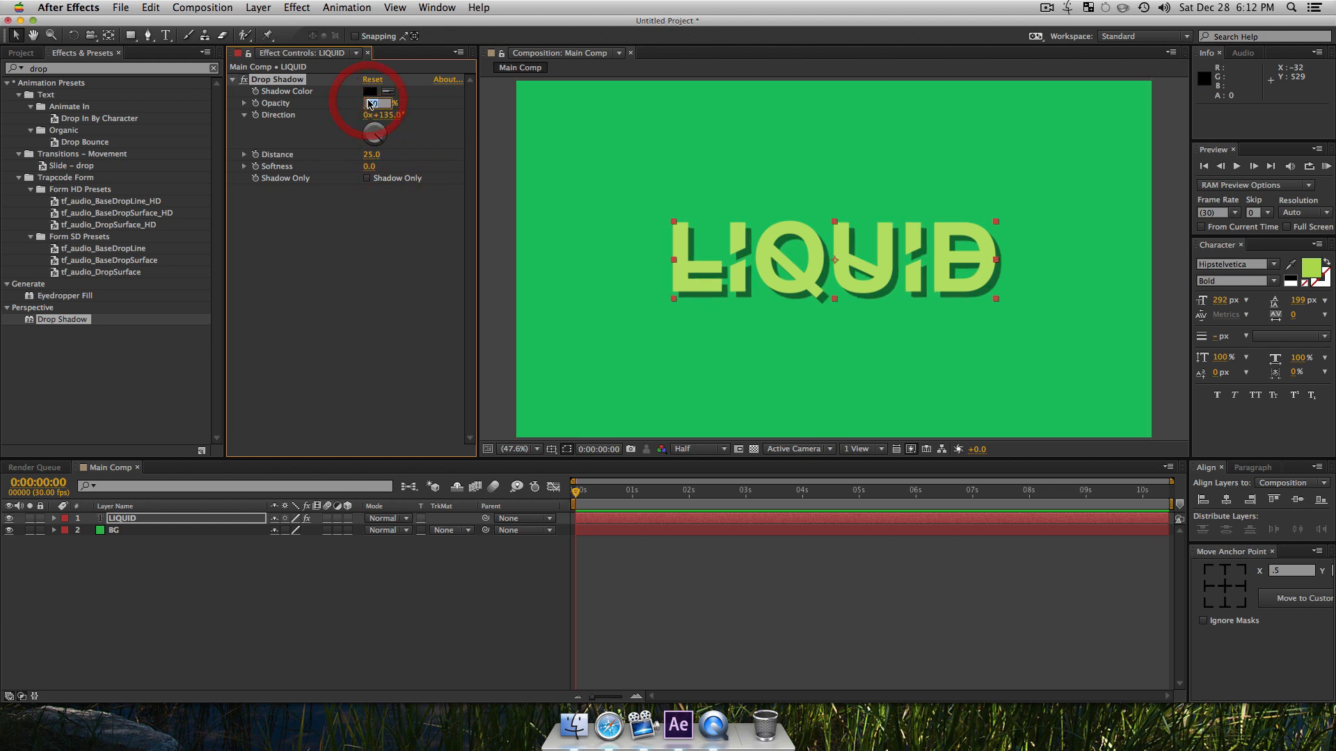
pyautogui.press('Return')
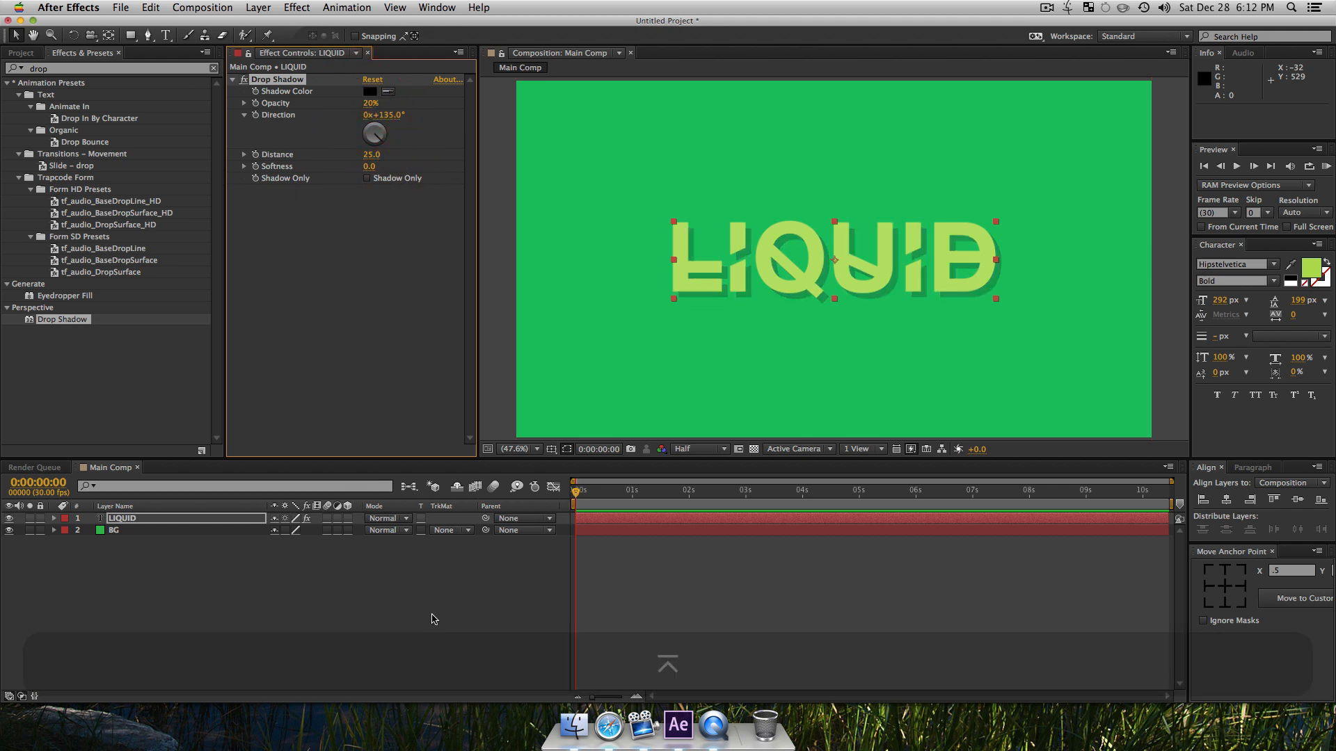
pyautogui.click(453, 643)
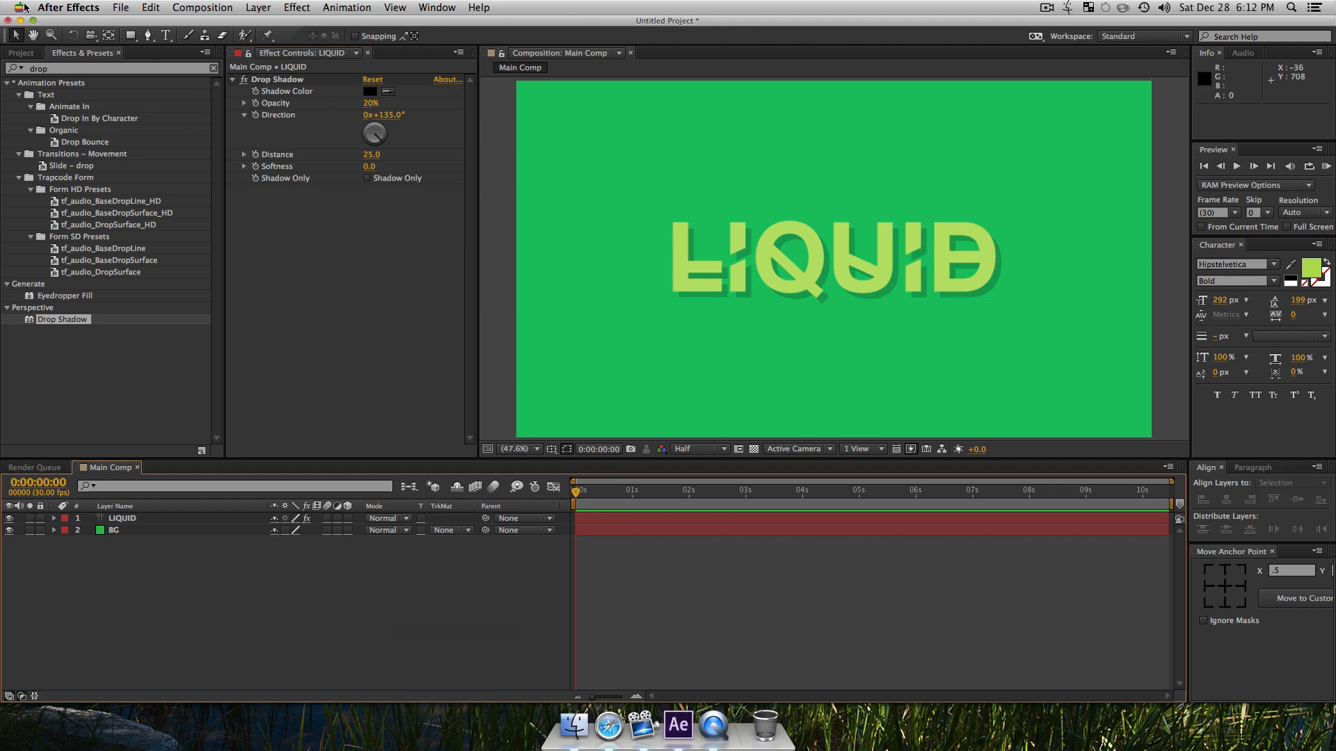
pyautogui.click(21, 52)
pyautogui.click(289, 588)
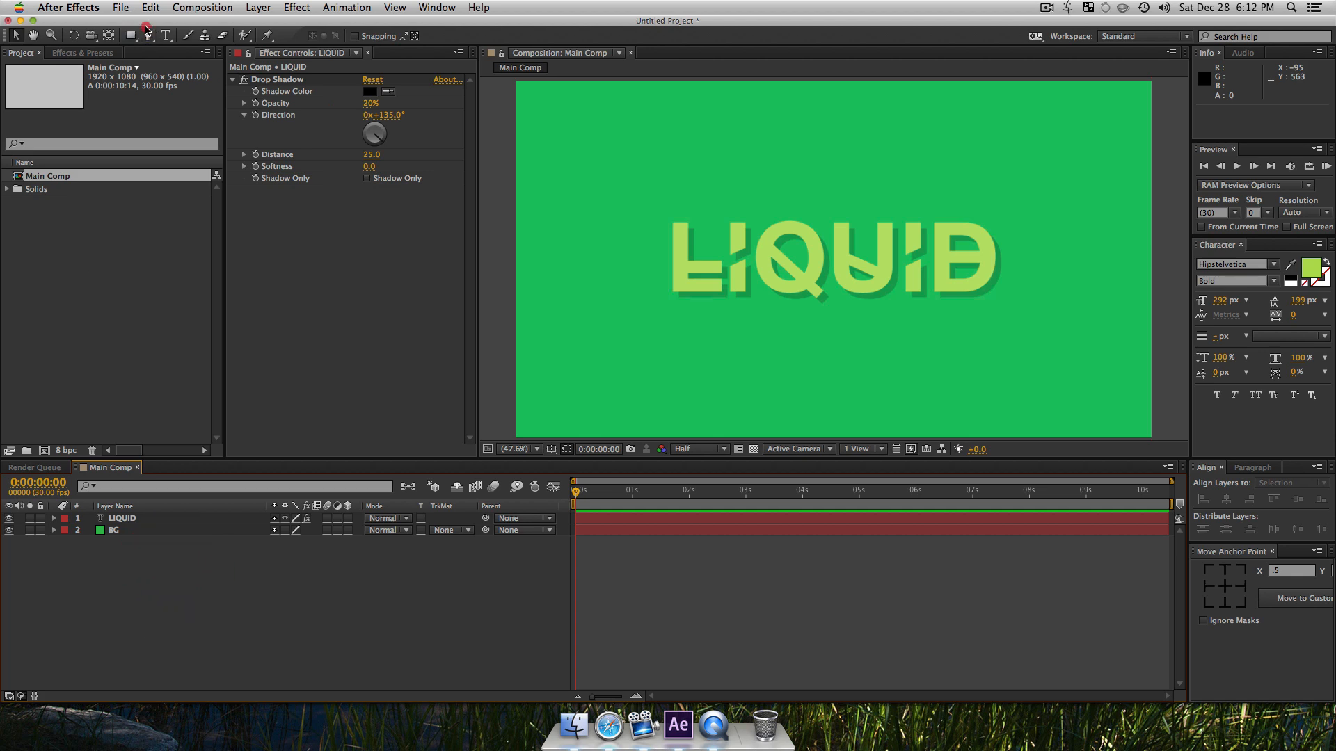
# Step: Draw a closed shape with the Pen tool, straight along the base and wavy on top, overlapping the lower part of the text
pyautogui.click(149, 35)
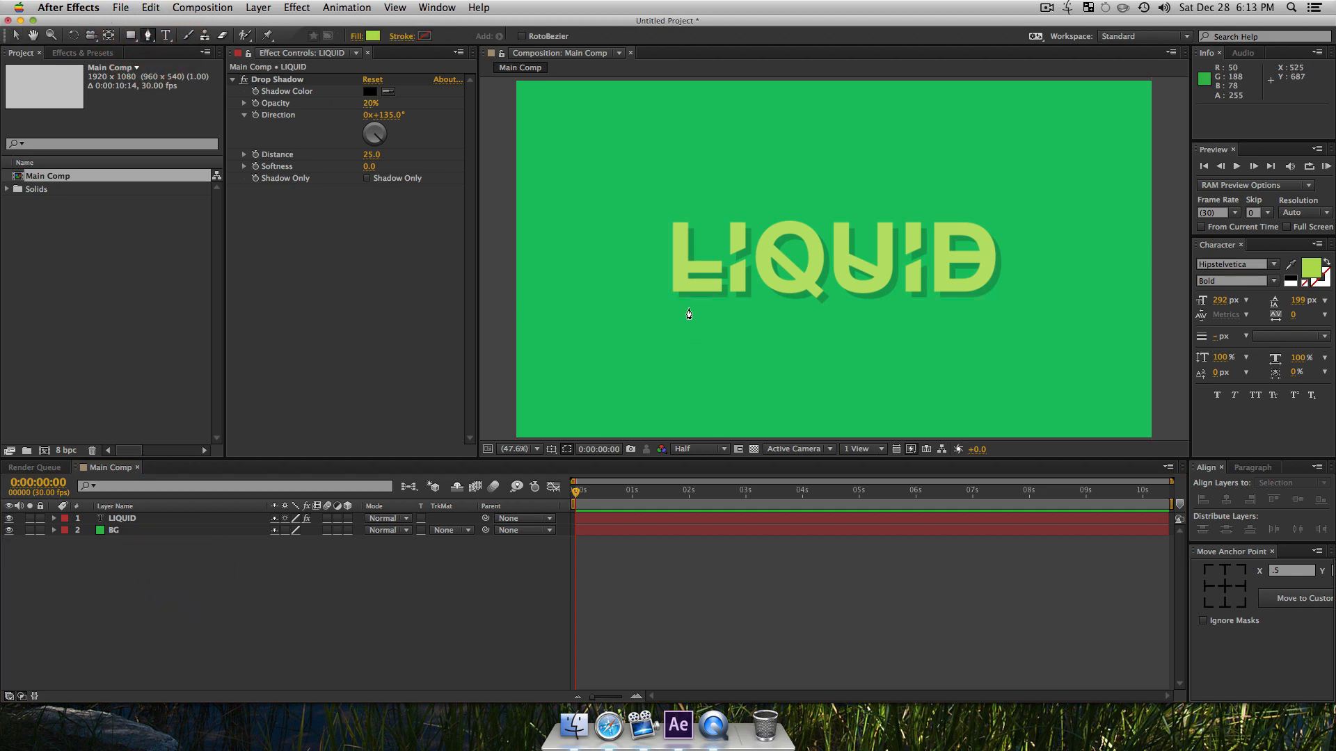
pyautogui.click(651, 336)
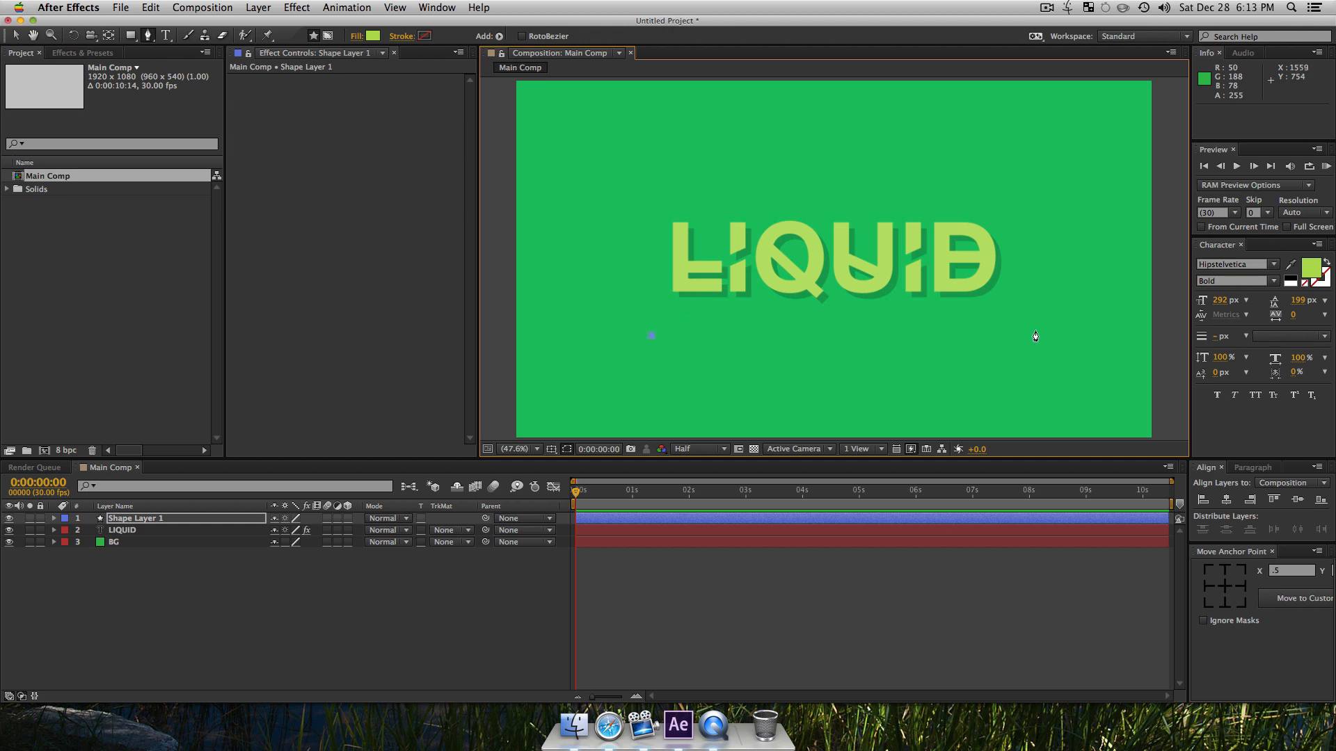
pyautogui.click(1031, 338)
pyautogui.click(1026, 279)
pyautogui.click(994, 289)
pyautogui.click(938, 283)
pyautogui.click(880, 281)
pyautogui.click(838, 295)
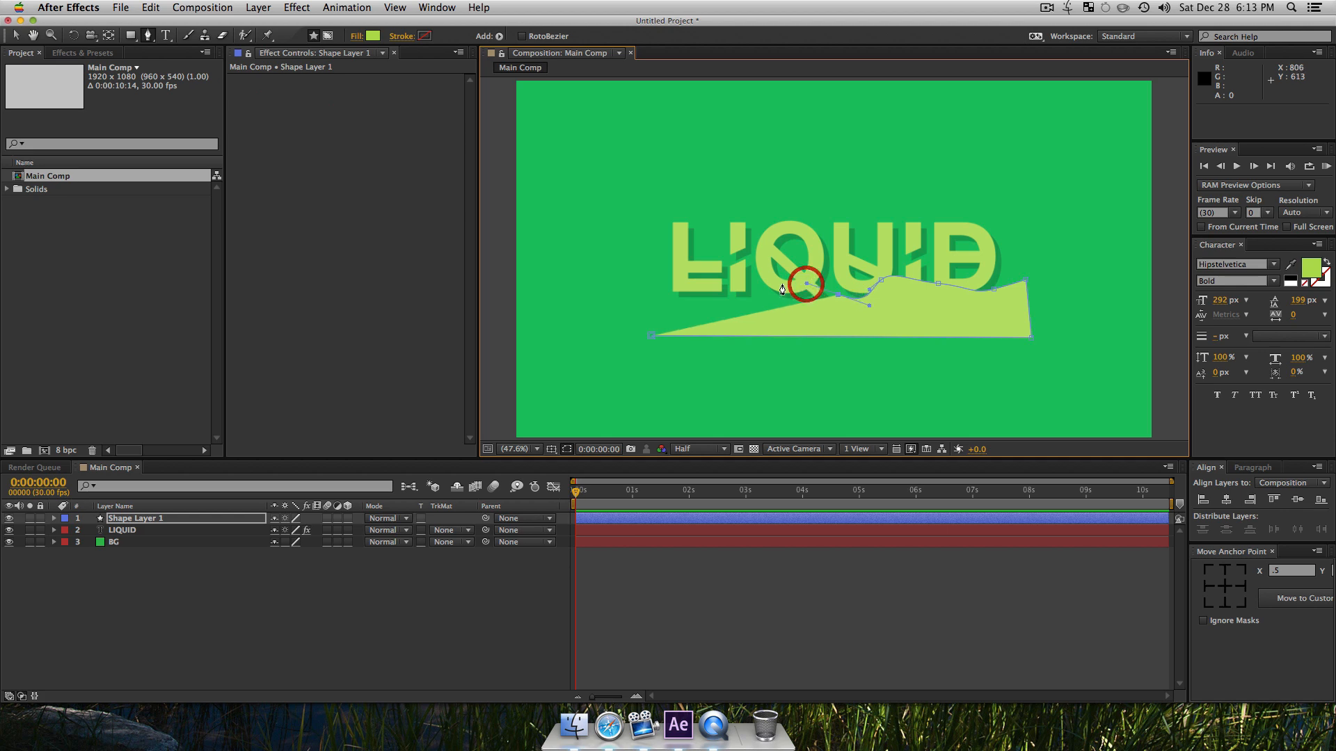
pyautogui.click(776, 283)
pyautogui.moveTo(735, 300); pyautogui.dragTo(720, 290)
pyautogui.moveTo(691, 297); pyautogui.dragTo(653, 286)
pyautogui.click(643, 311)
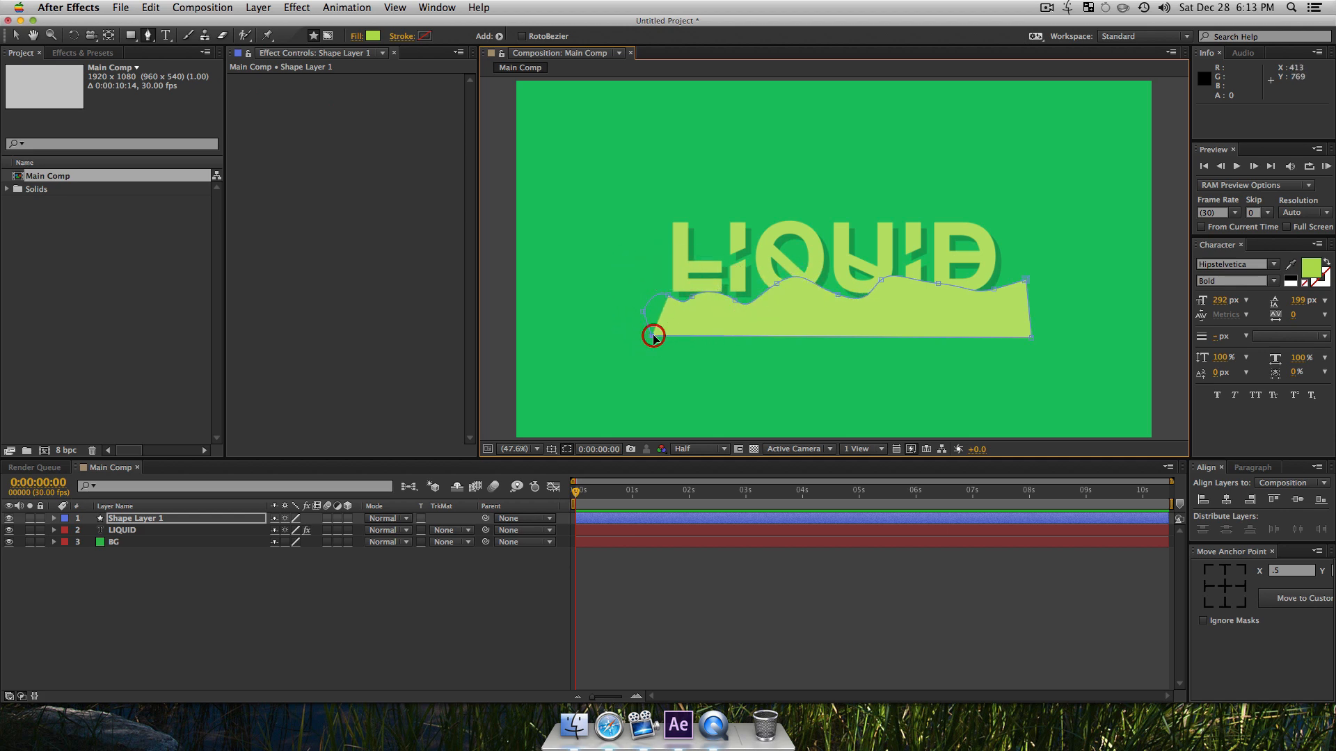
pyautogui.click(651, 335)
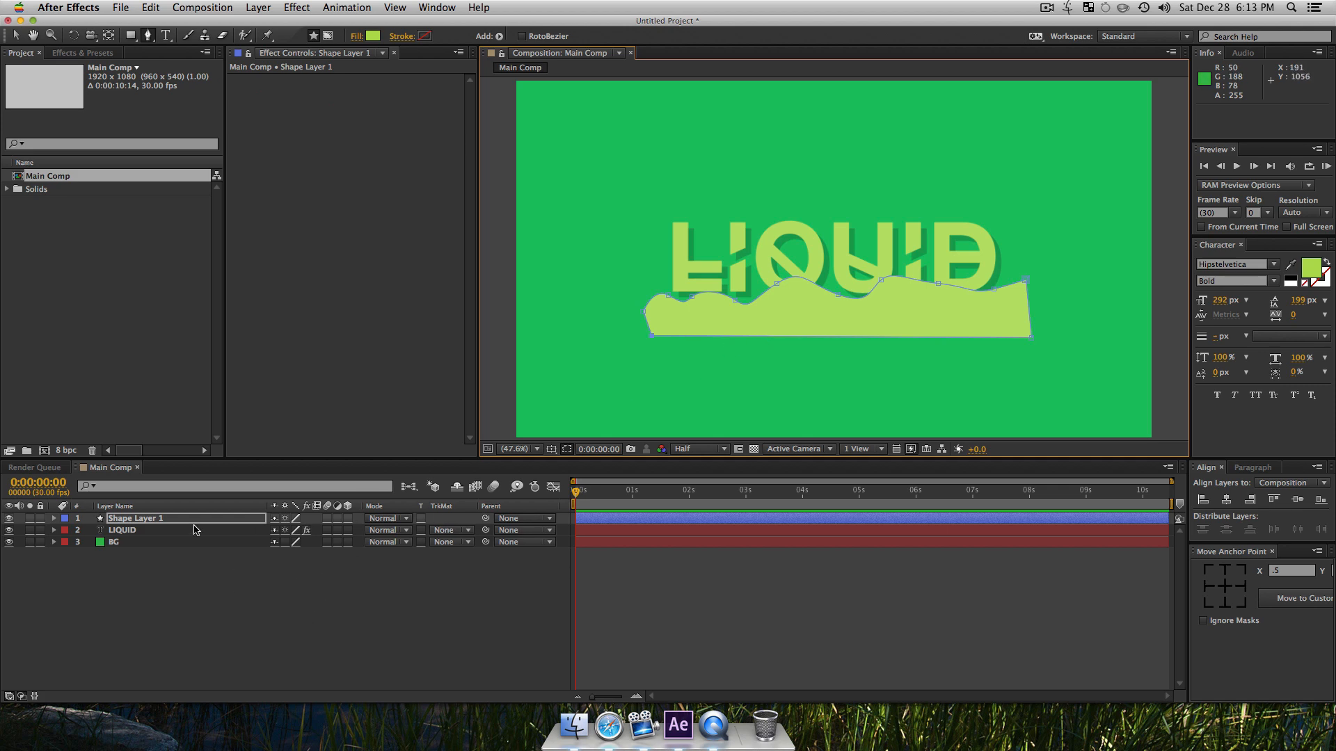
# Step: Reveal the new shape layer's Path property and enable its keyframing at 0:00:00:00
pyautogui.click(157, 520)
pyautogui.keyDown('super'); pyautogui.click(54, 518); pyautogui.keyUp('super')
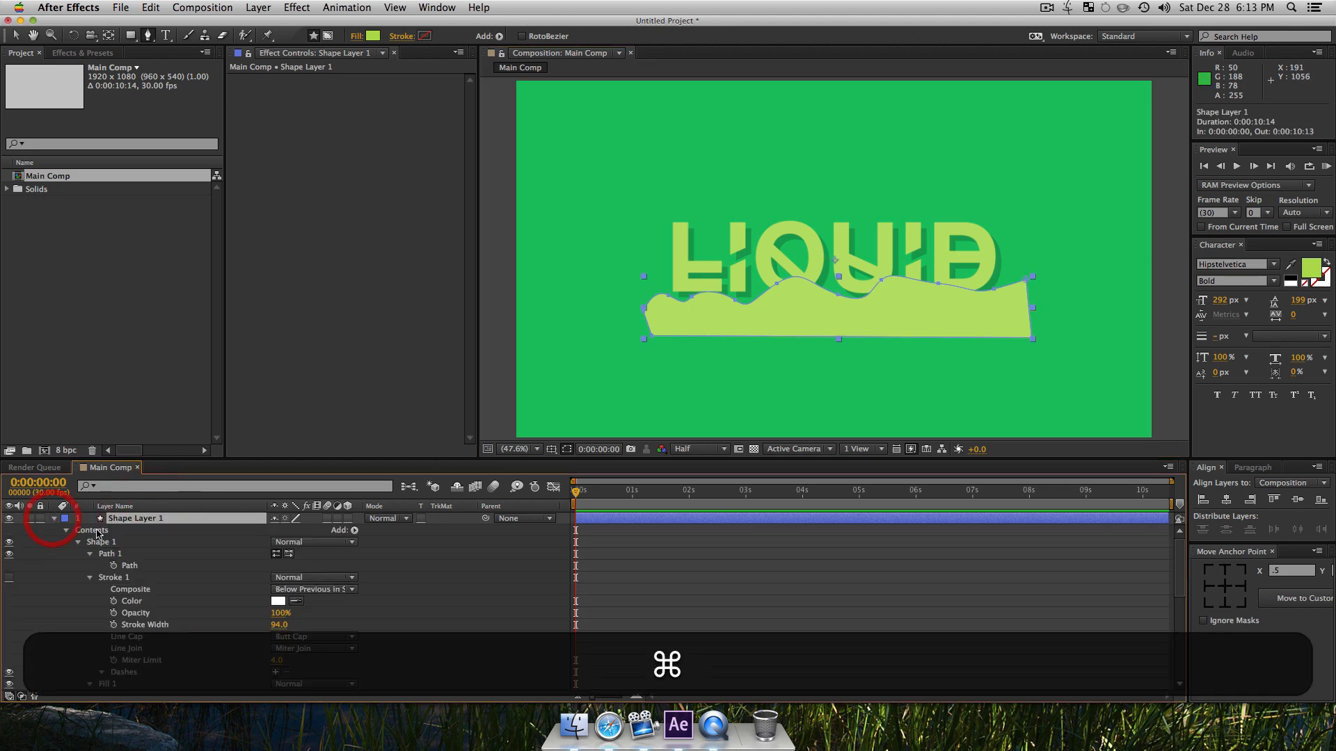
pyautogui.click(113, 565)
# Step: At 0:00:02:24, reshape the wavy path by raising several of its upper points into taller peaks over the letters
pyautogui.click(734, 494)
pyautogui.press('v')
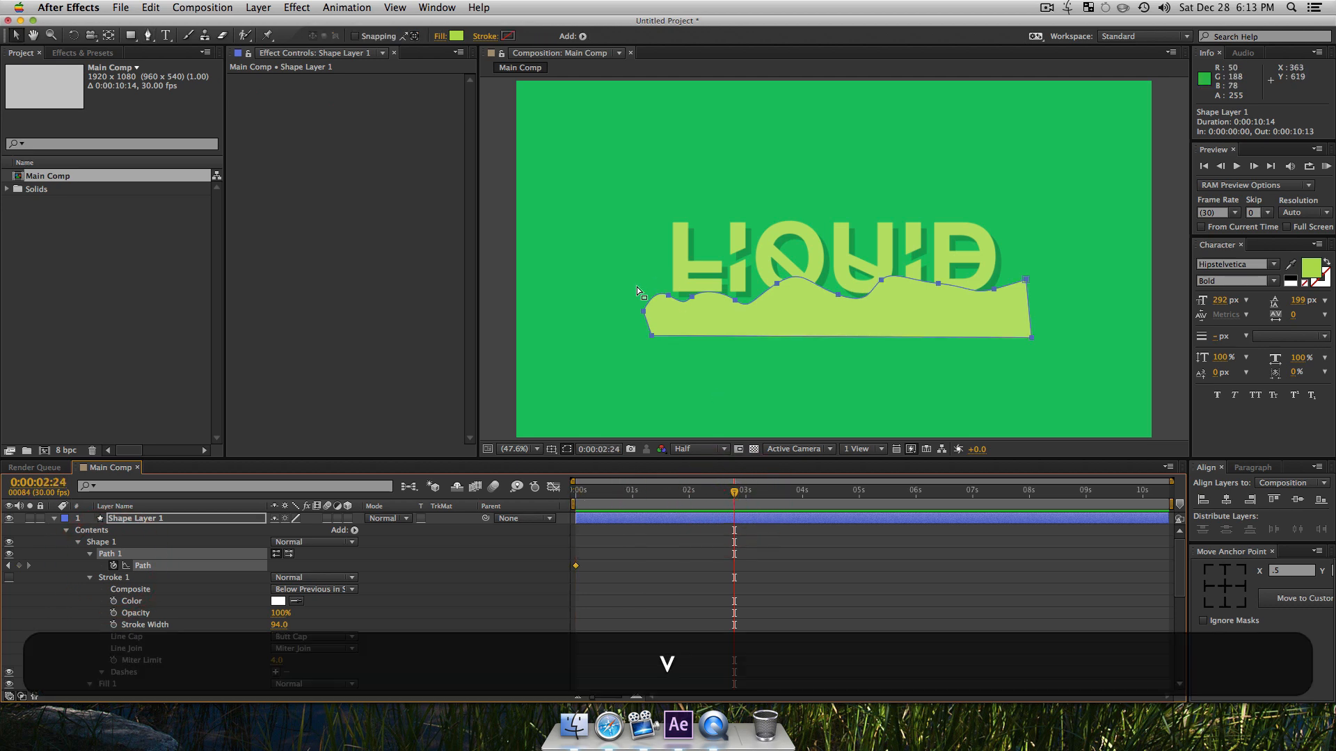
pyautogui.click(673, 301)
pyautogui.moveTo(669, 295); pyautogui.dragTo(683, 245)
pyautogui.moveTo(743, 312); pyautogui.dragTo(759, 248)
pyautogui.moveTo(845, 310); pyautogui.dragTo(812, 281)
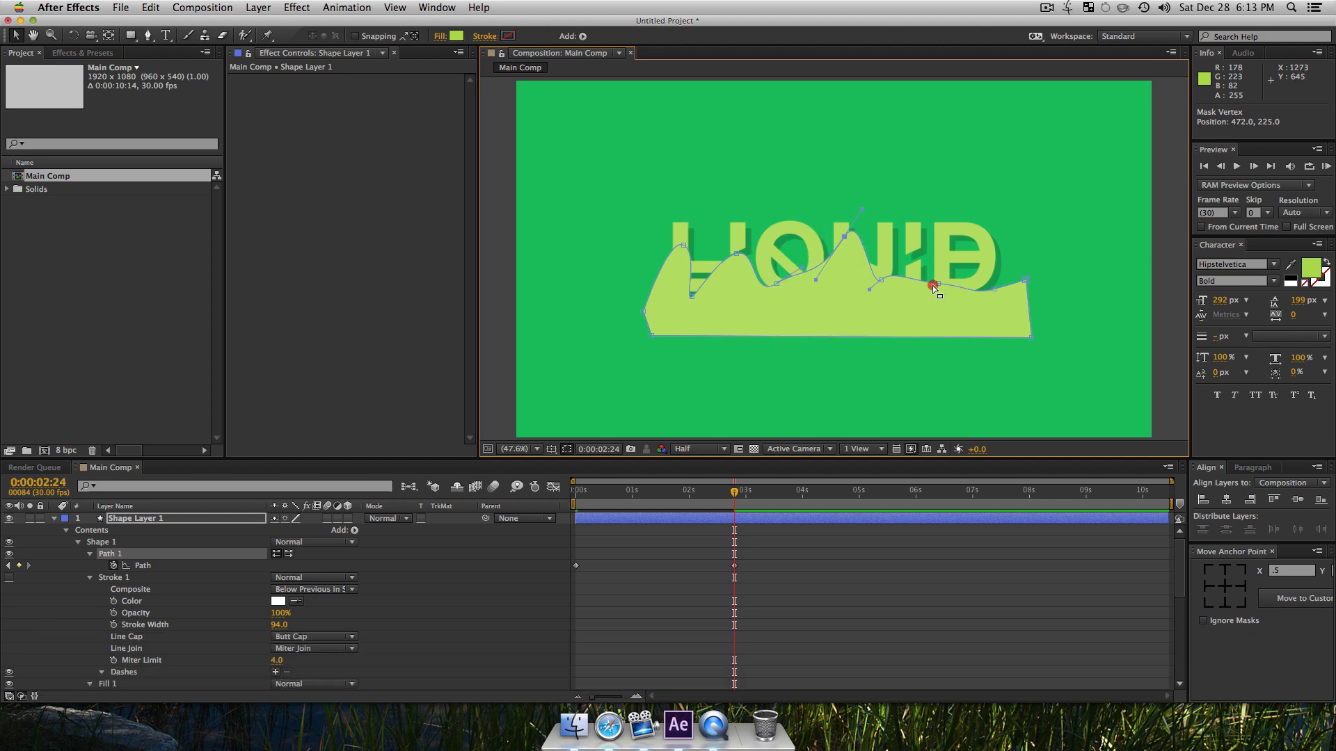
pyautogui.click(920, 262)
pyautogui.click(925, 310)
# Step: Preview the path animation from the start of the composition
pyautogui.moveTo(695, 491); pyautogui.dragTo(515, 496)
pyautogui.press('space')
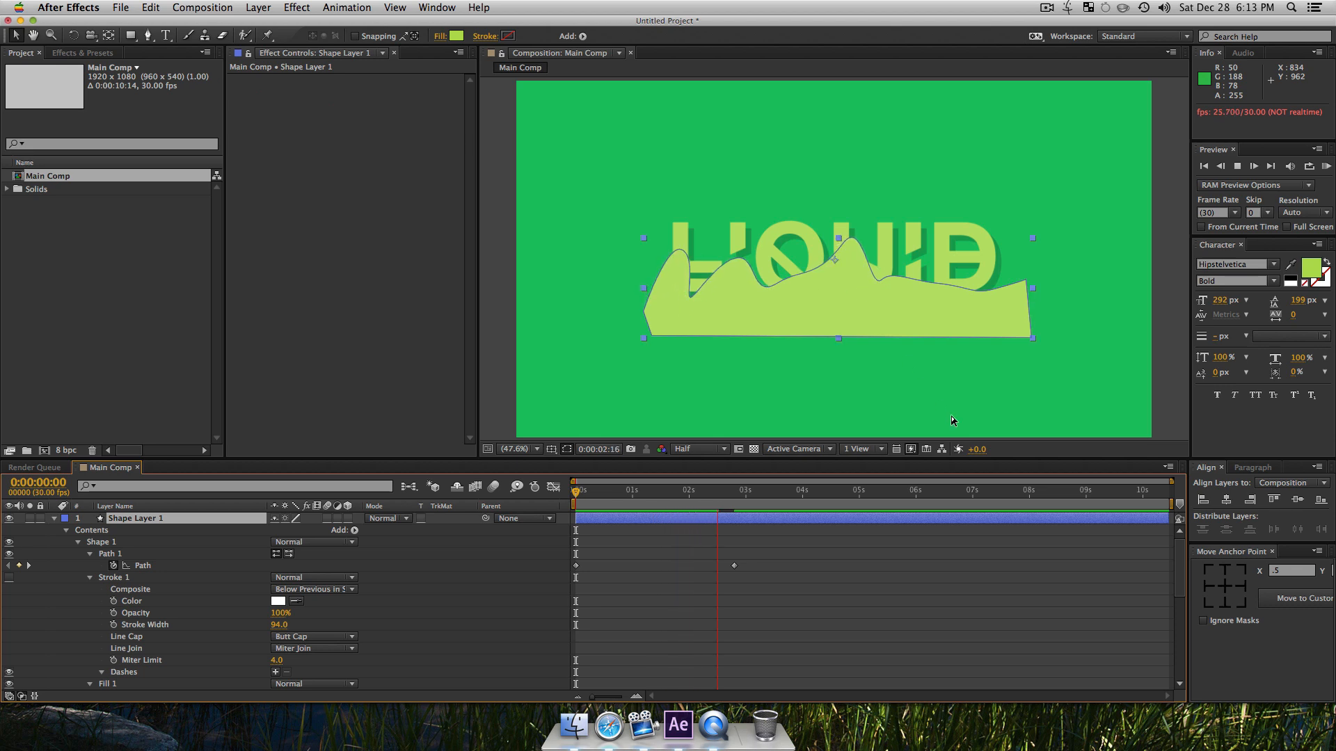
pyautogui.press('space')
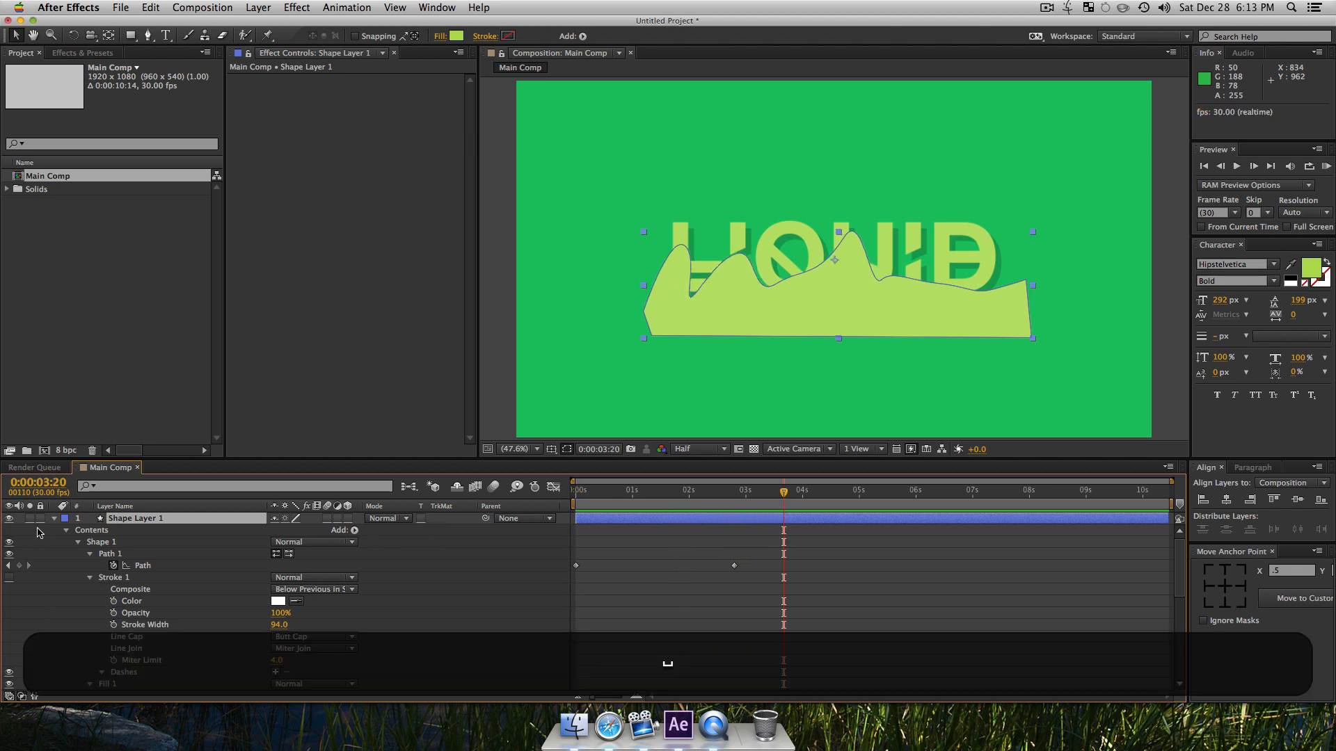
# Step: Show only the shape layer's keyframed properties and set the LIQUID layer's track matte to Alpha Matte "Shape Layer 1"
pyautogui.click(152, 518)
pyautogui.press('u')
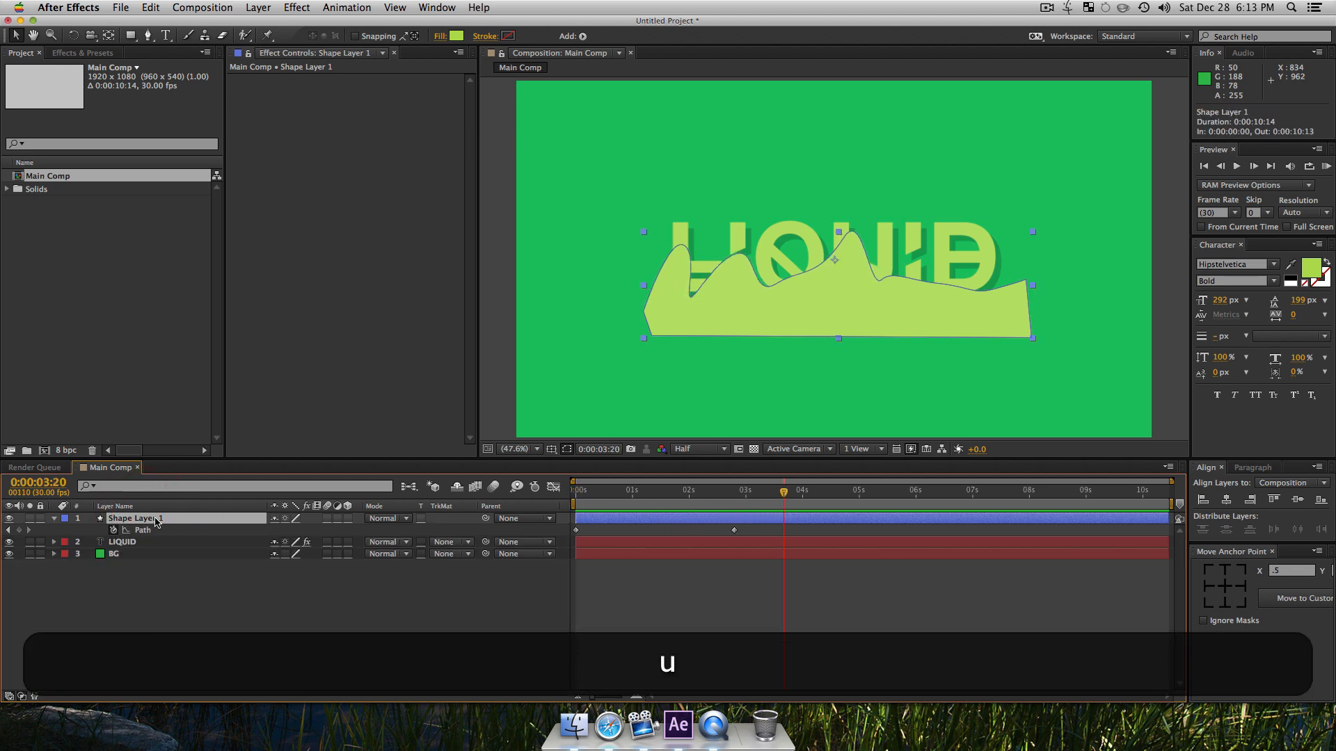
pyautogui.click(343, 631)
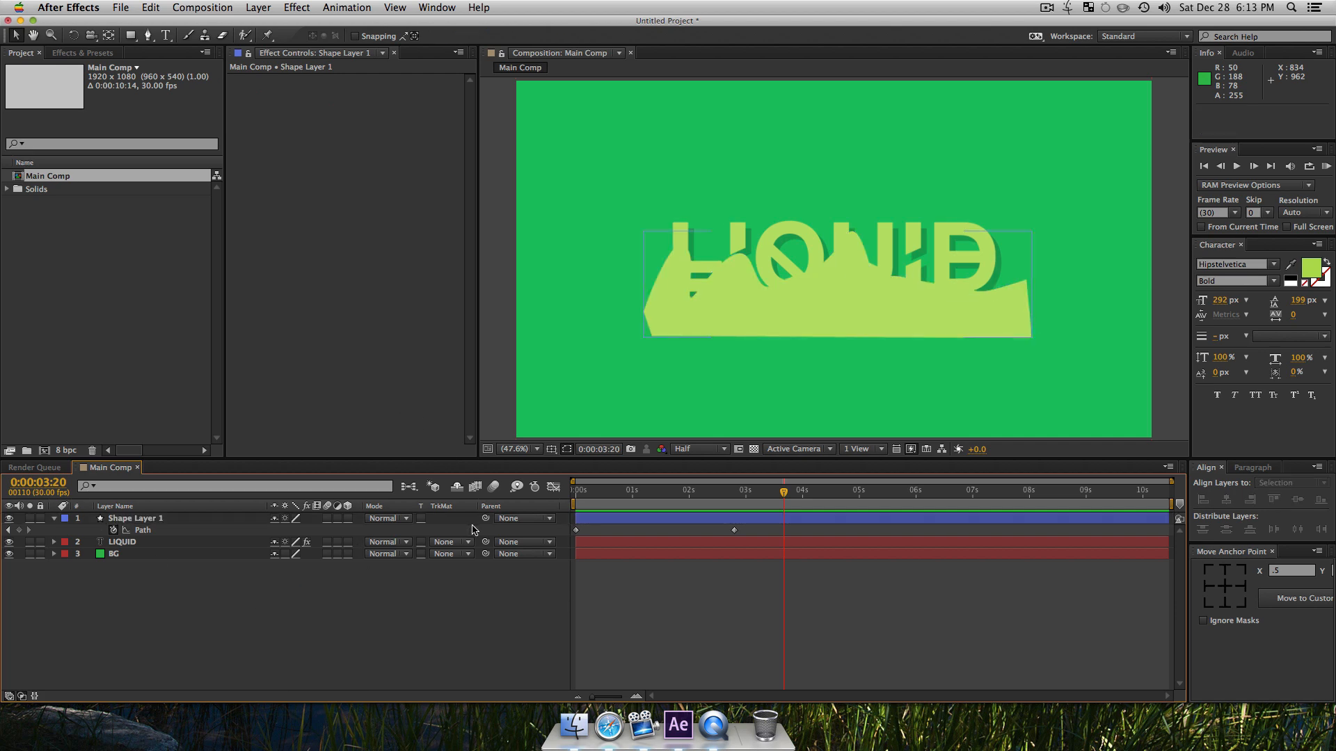
pyautogui.click(469, 541)
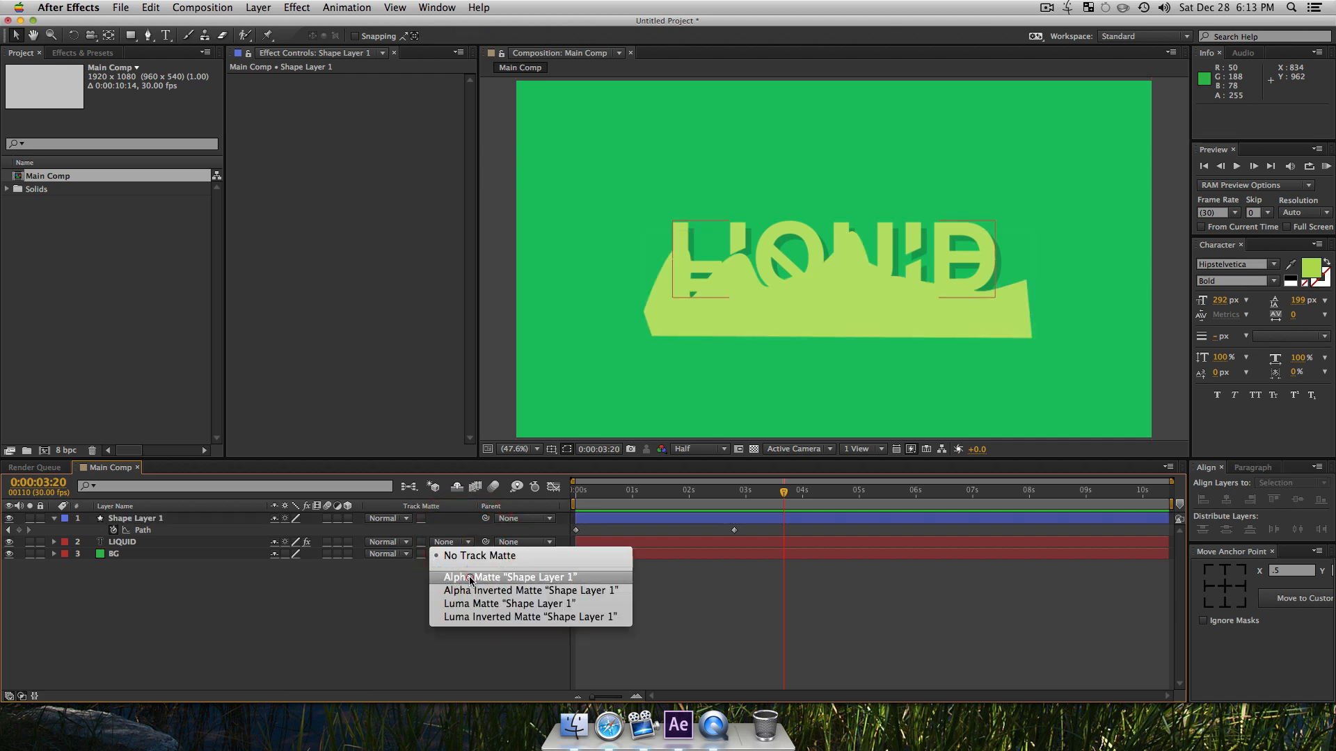
pyautogui.click(465, 572)
# Step: Preview the matted text animation from the start and delete the wavy shape layer
pyautogui.moveTo(711, 497); pyautogui.dragTo(444, 521)
pyautogui.press('space')
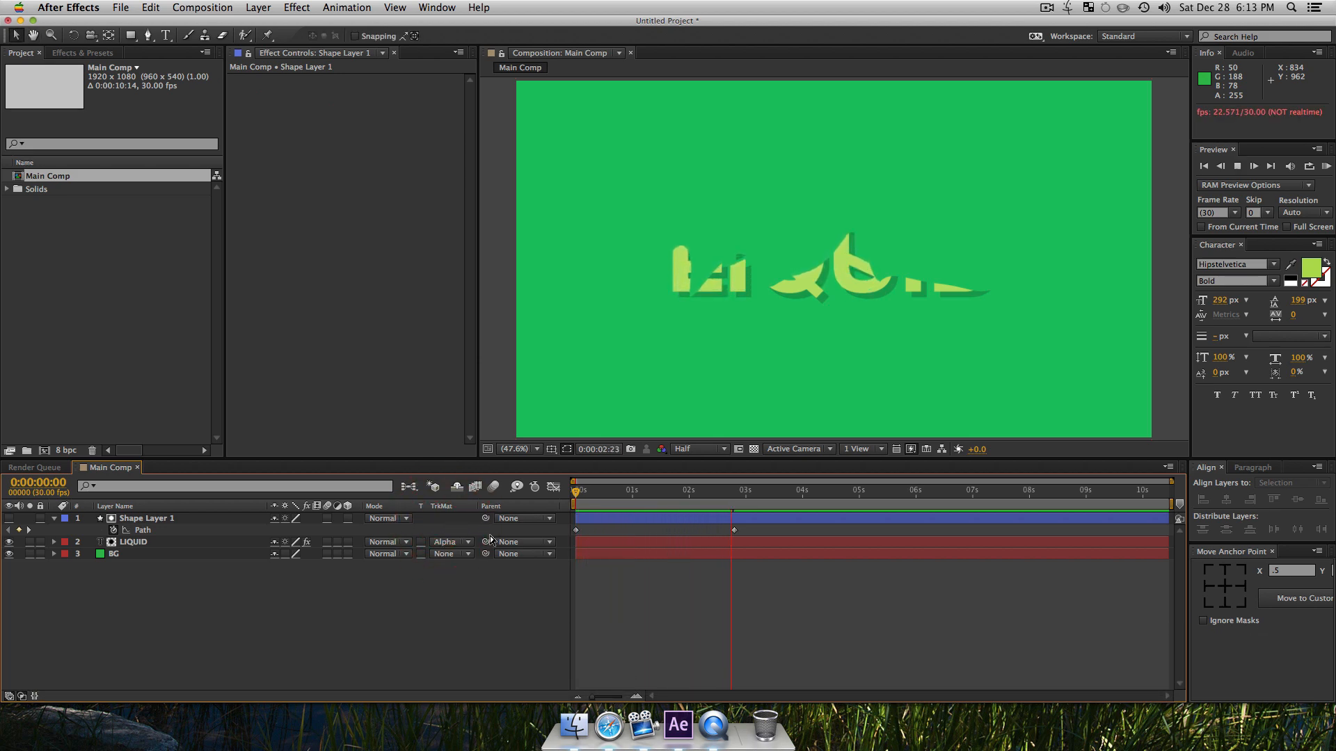
pyautogui.press('space')
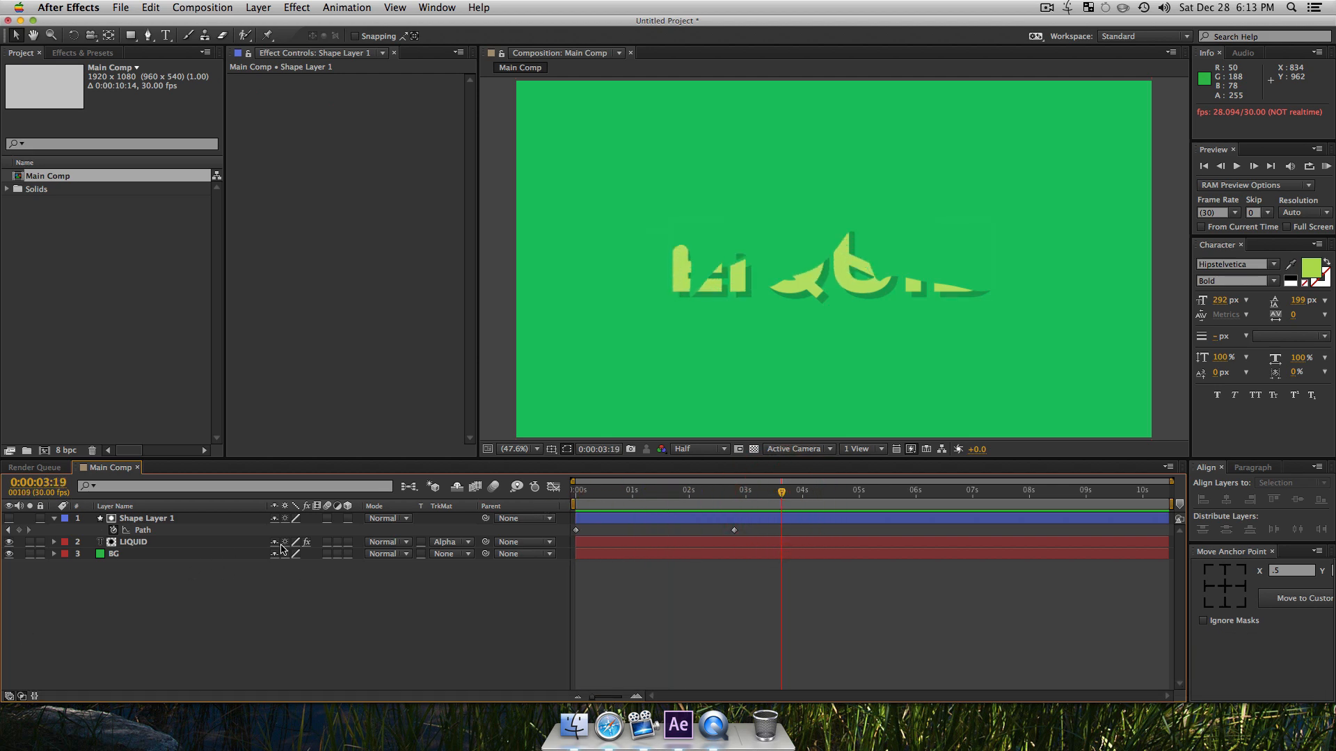
pyautogui.click(155, 522)
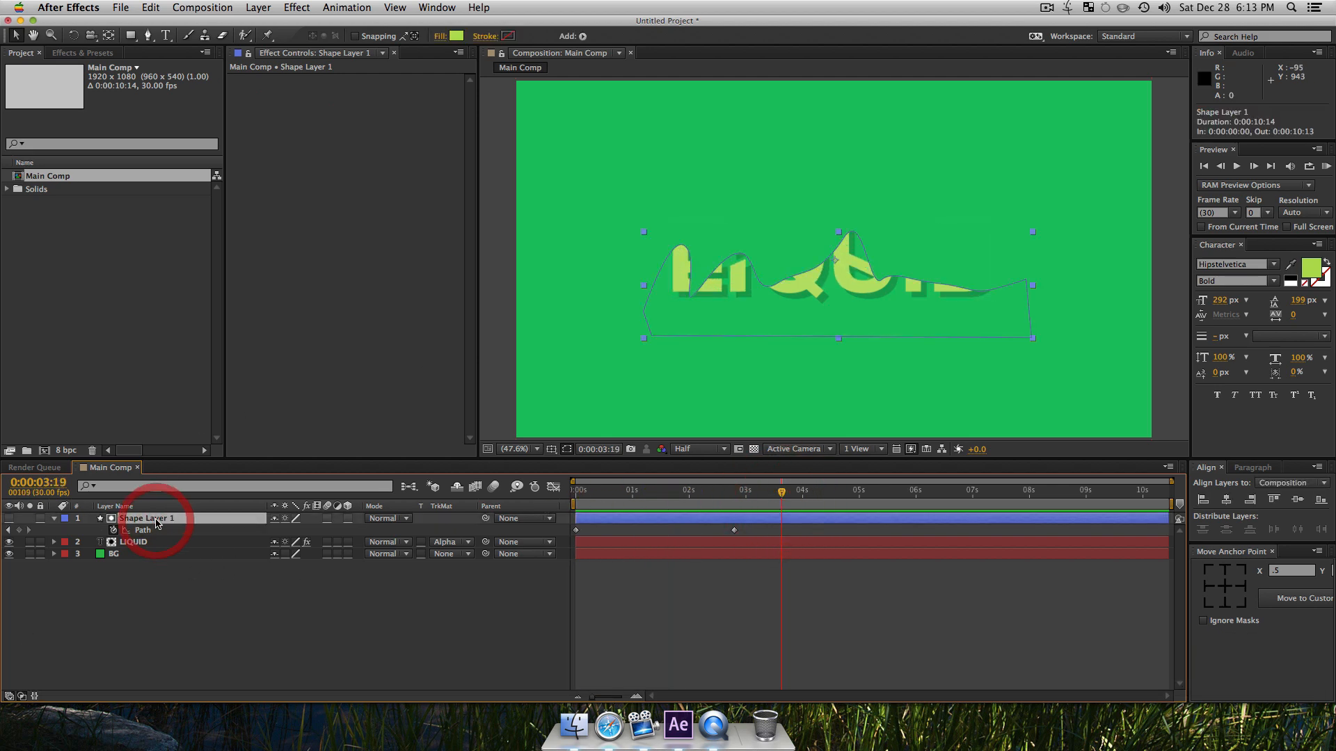
pyautogui.press('Delete')
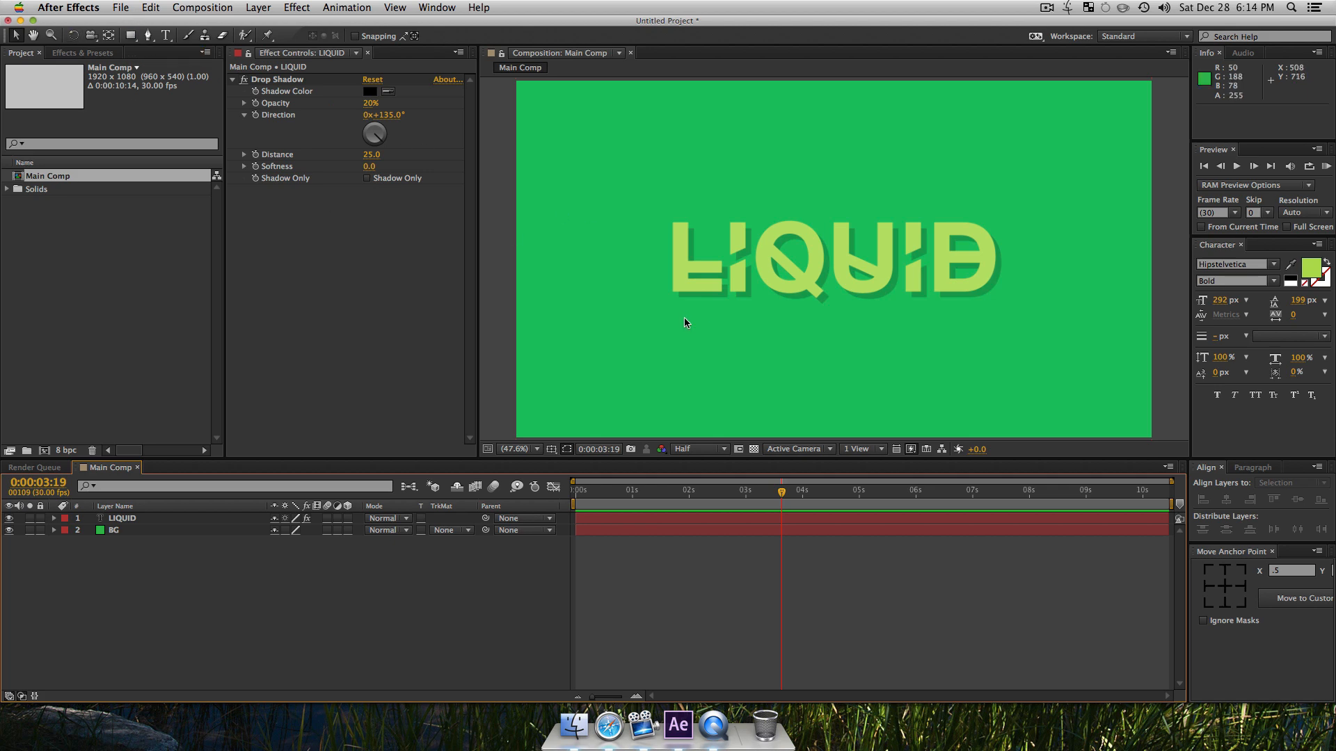
# Step: Draw a rectangle shape about 1,120 by 105 px just below the text and set the LIQUID layer's track matte to none
pyautogui.press('q')
pyautogui.moveTo(660, 311); pyautogui.dragTo(1031, 347)
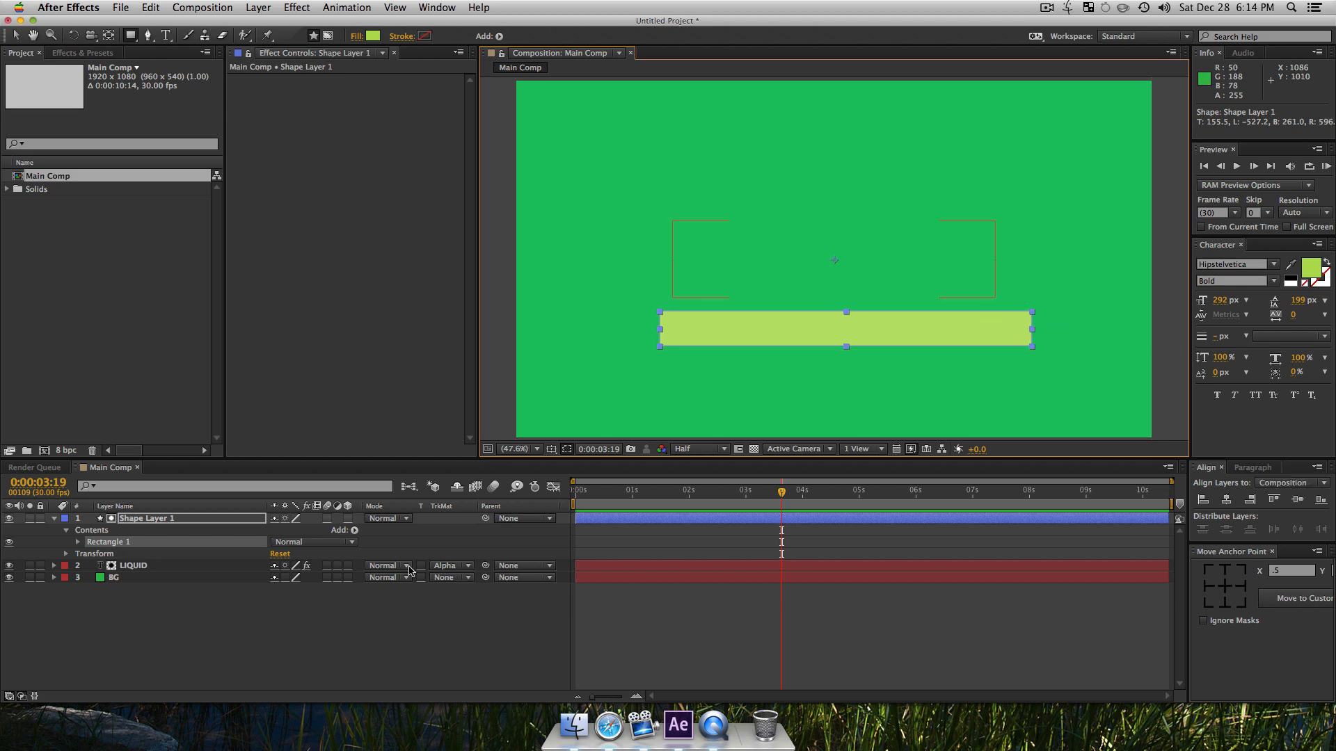
pyautogui.click(453, 569)
pyautogui.click(456, 557)
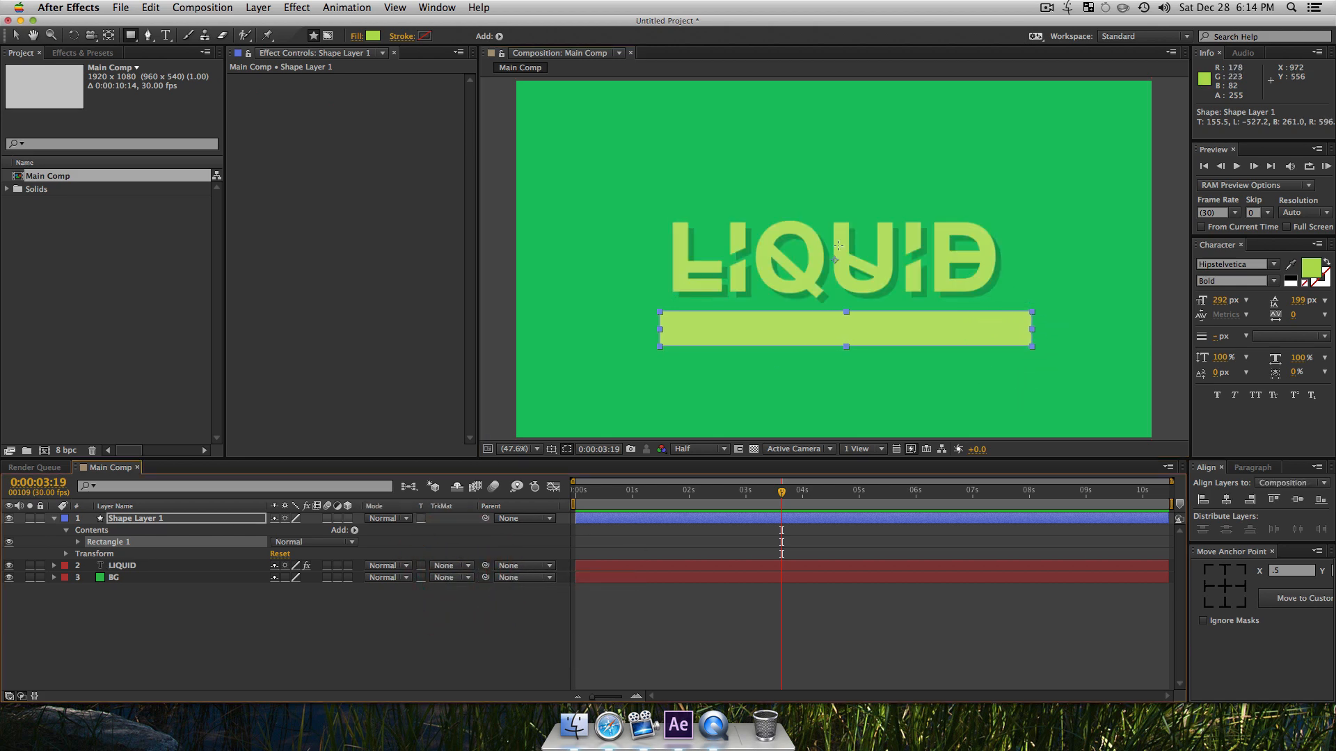
# Step: Center the rectangle horizontally beneath the text, move its anchor point to its bottom center and deselect it
pyautogui.press('v')
pyautogui.moveTo(874, 322); pyautogui.dragTo(906, 327)
pyautogui.click(1223, 603)
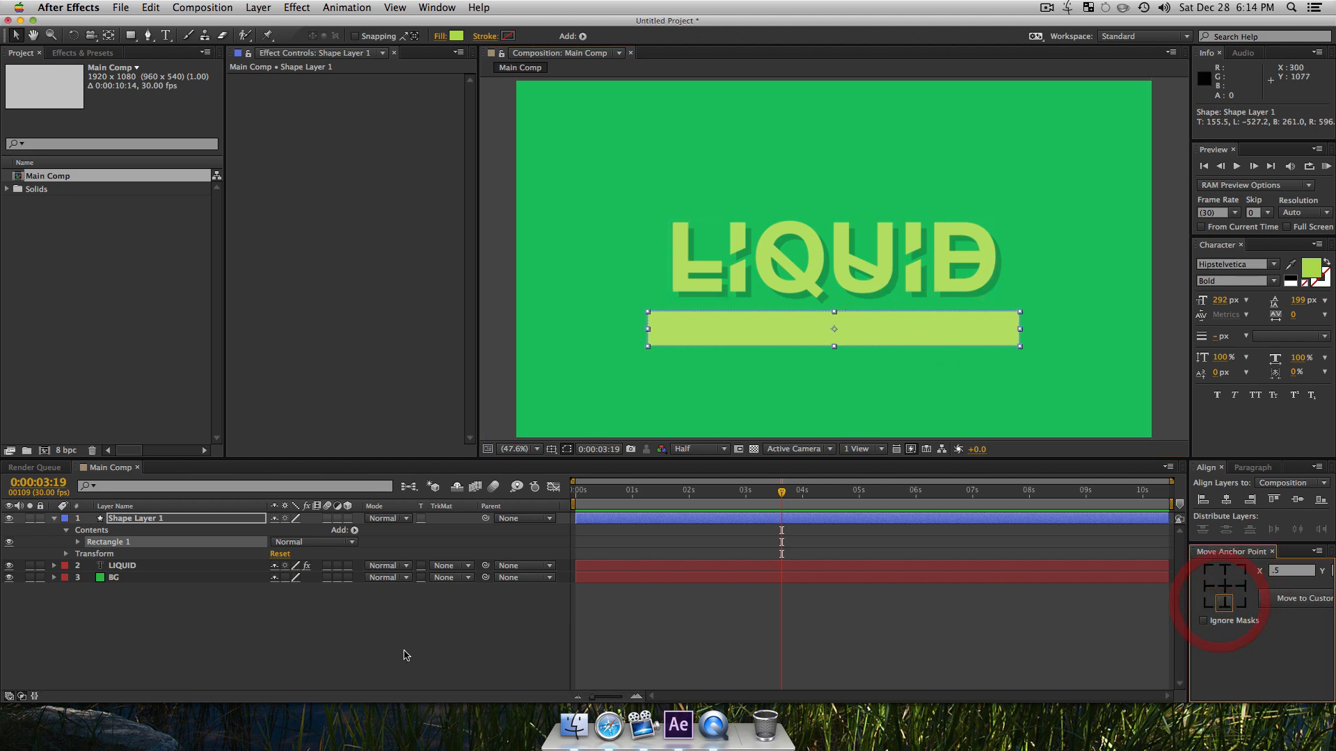
pyautogui.click(342, 650)
# Step: Rename the rectangle's shape layer to "Liquid Mask"
pyautogui.click(136, 519)
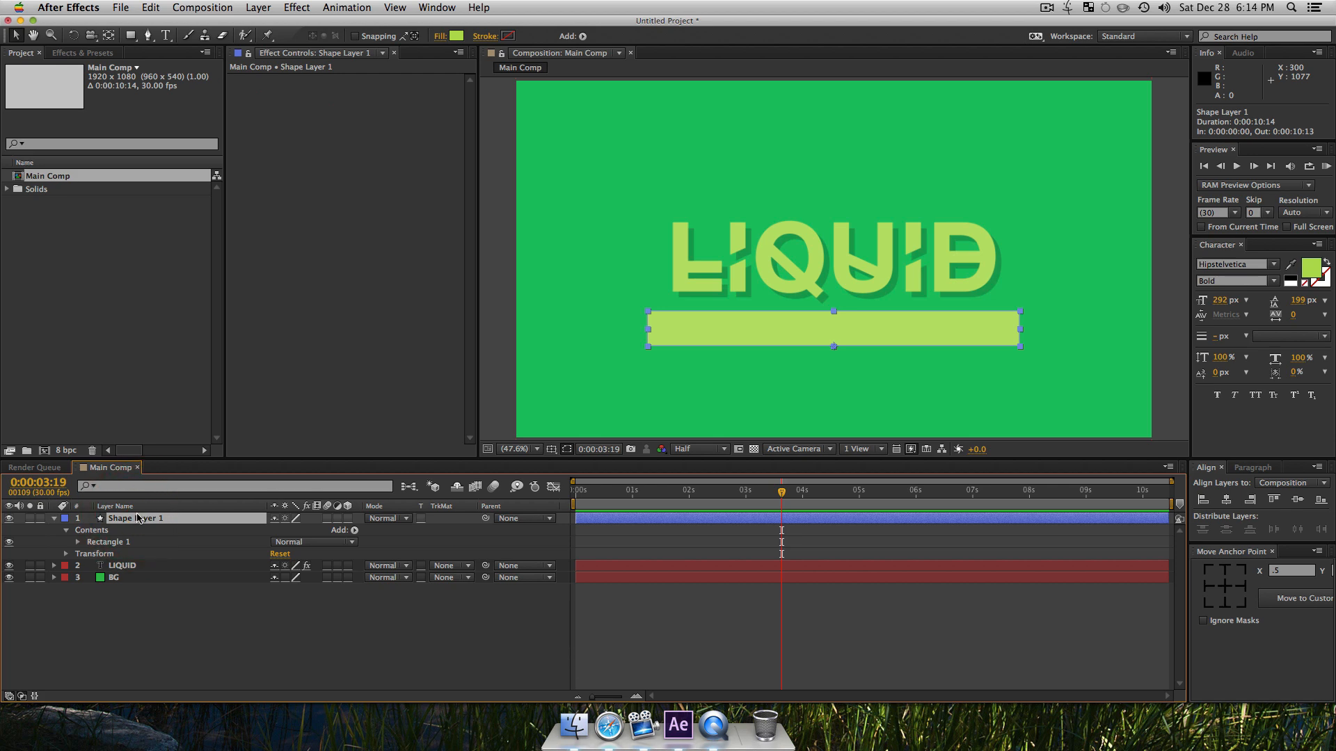
pyautogui.press('Return')
pyautogui.write('S')
pyautogui.press('BackSpace')
pyautogui.write('LIquid MA')
pyautogui.press('BackSpace')
pyautogui.press('BackSpace')
pyautogui.write('Mas')
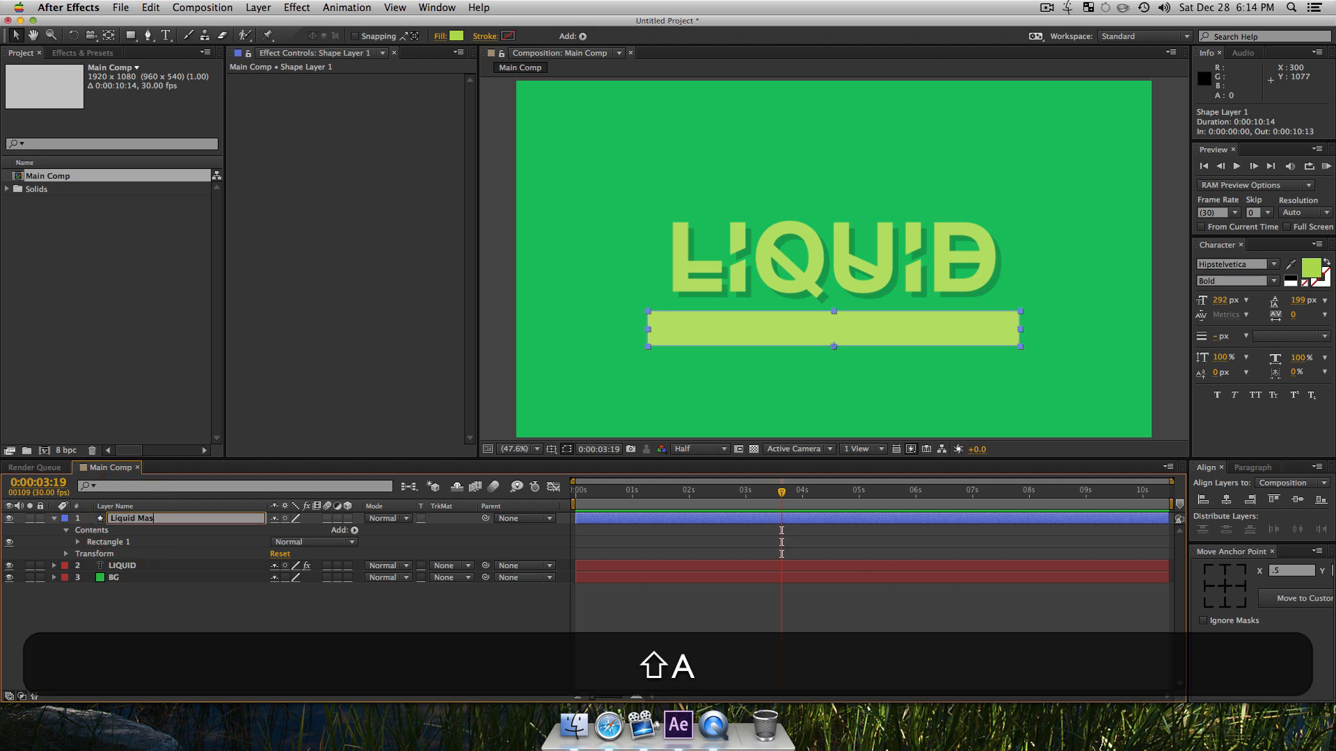
pyautogui.write('k')
pyautogui.press('Return')
# Step: Keyframe Liquid Mask's scale at 0:00:01:00, unlink its proportions, and set the vertical scale to 383% at 0:00:03:02
pyautogui.press('s')
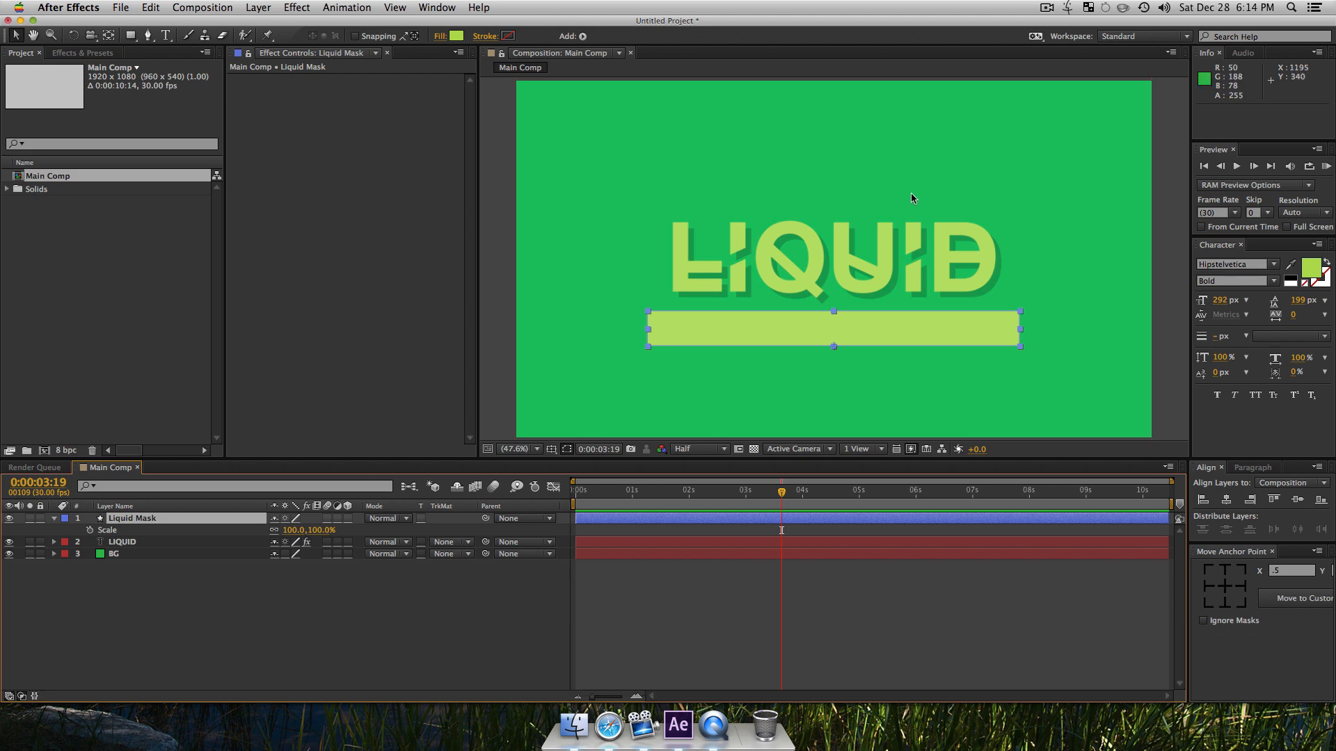
pyautogui.click(676, 497)
pyautogui.click(90, 530)
pyautogui.click(272, 534)
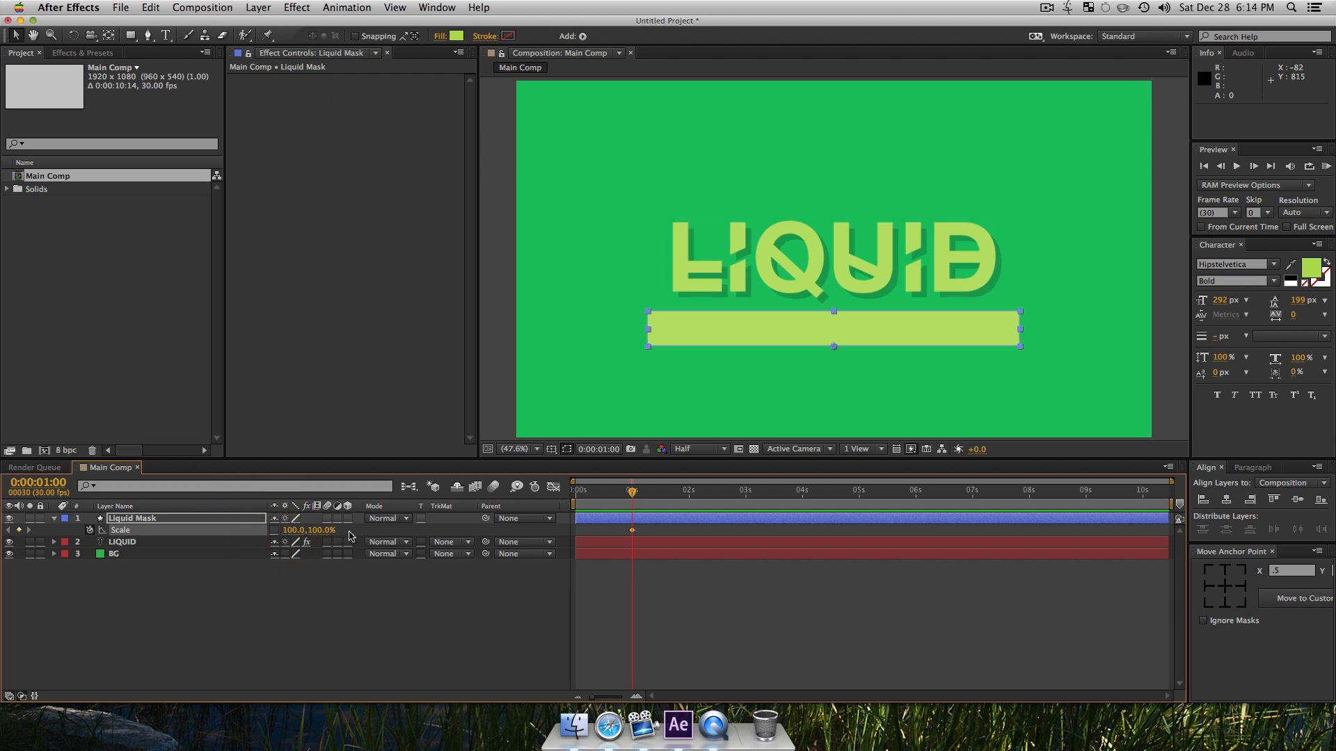
pyautogui.click(748, 492)
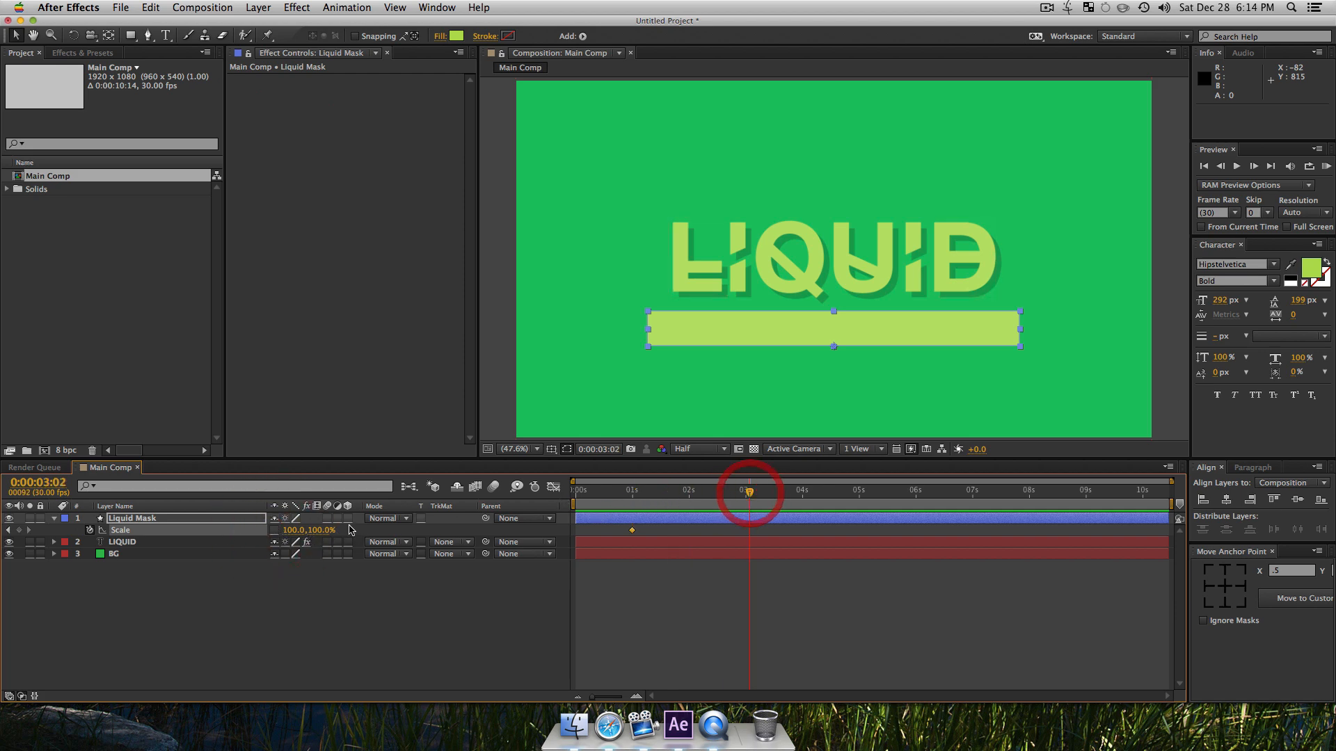
pyautogui.moveTo(322, 530); pyautogui.dragTo(500, 508)
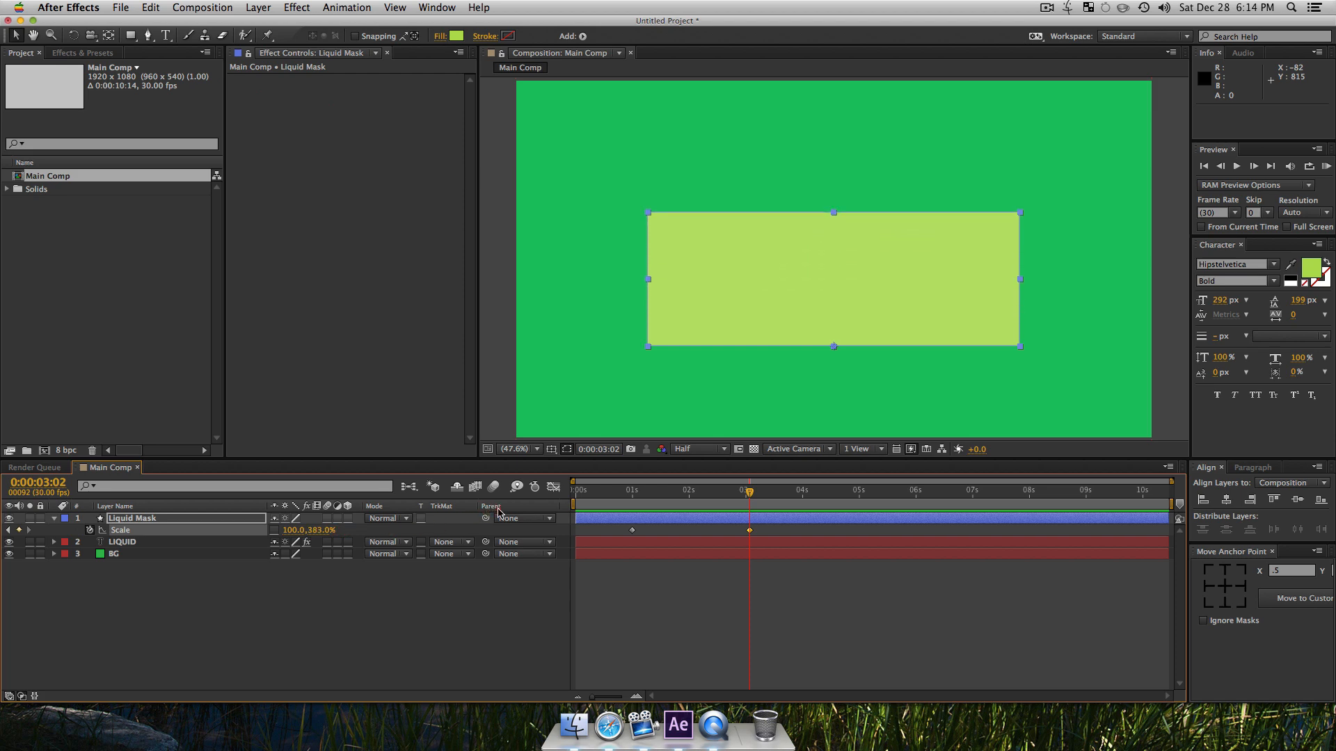
# Step: Preview the Liquid Mask scale animation from shortly before its first keyframe
pyautogui.moveTo(749, 492); pyautogui.dragTo(617, 492)
pyautogui.press('space')
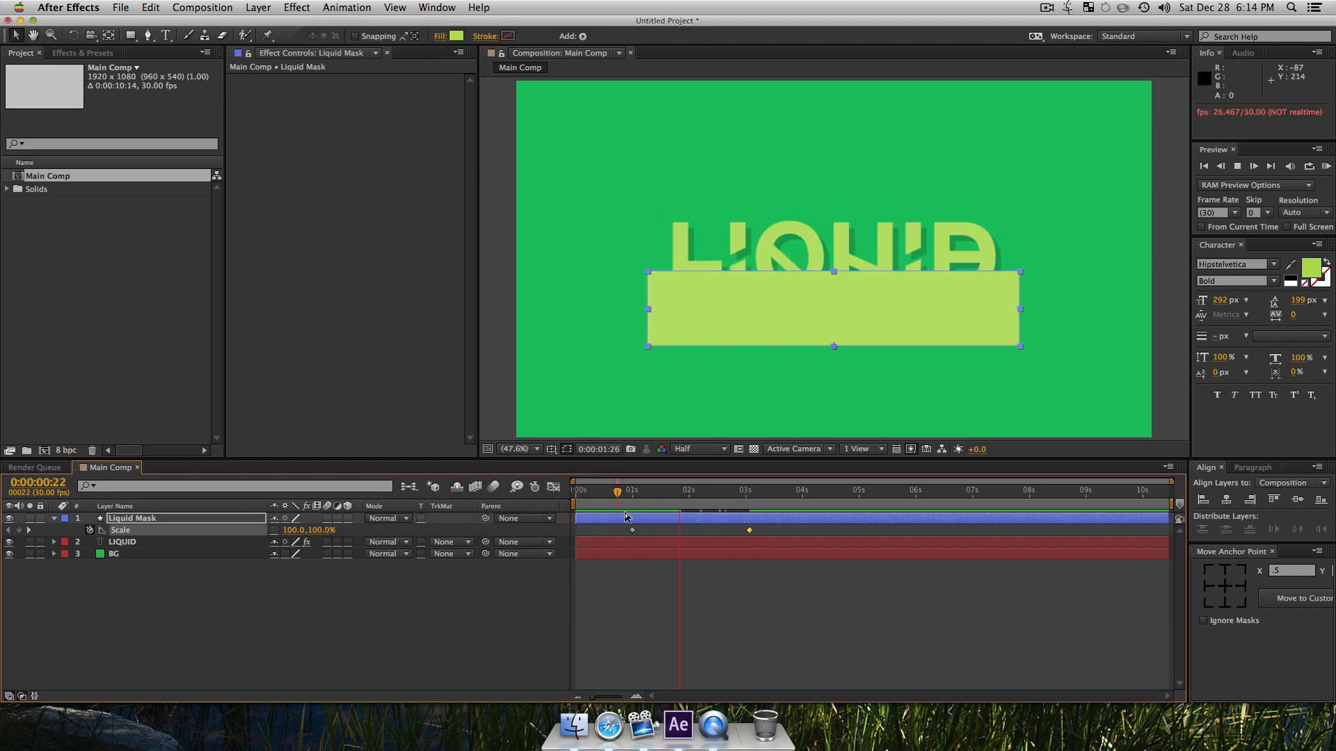
pyautogui.press('space')
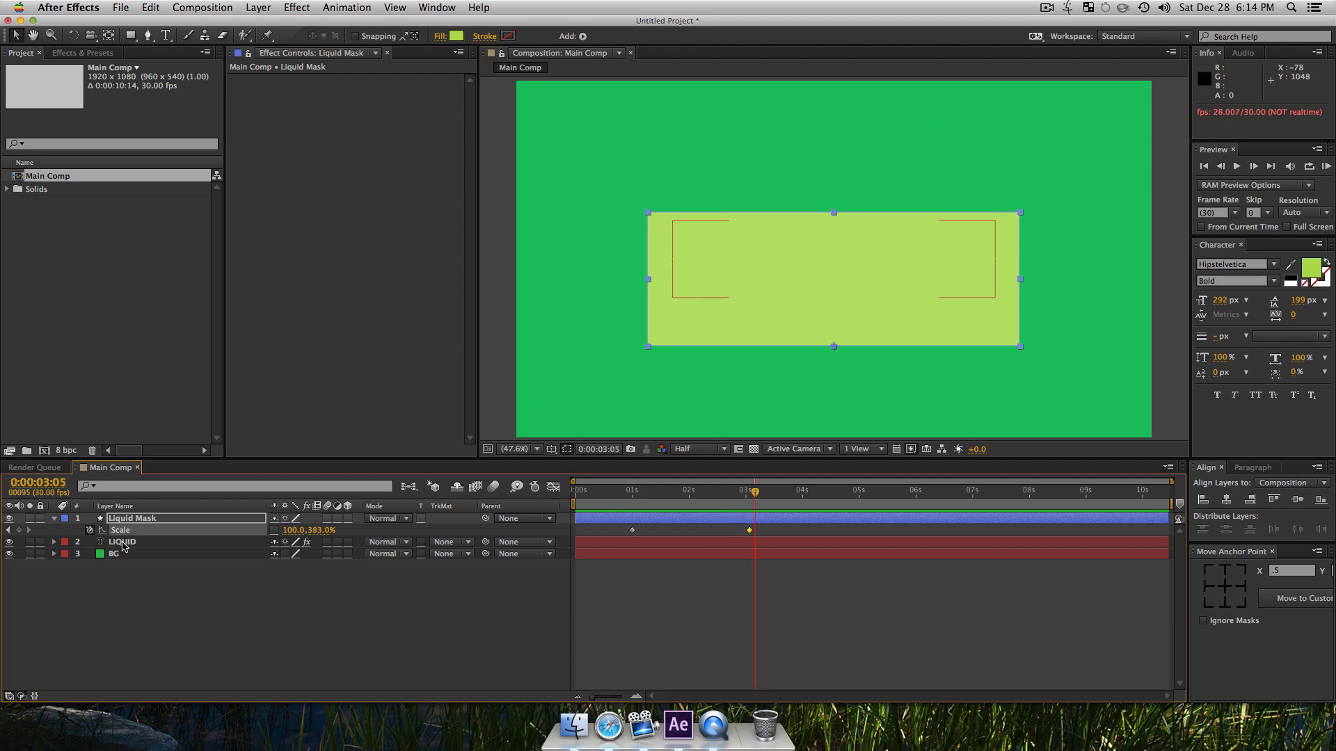
# Step: Set the Liquid Mask layer's opacity to 70% and deselect the layer
pyautogui.click(131, 521)
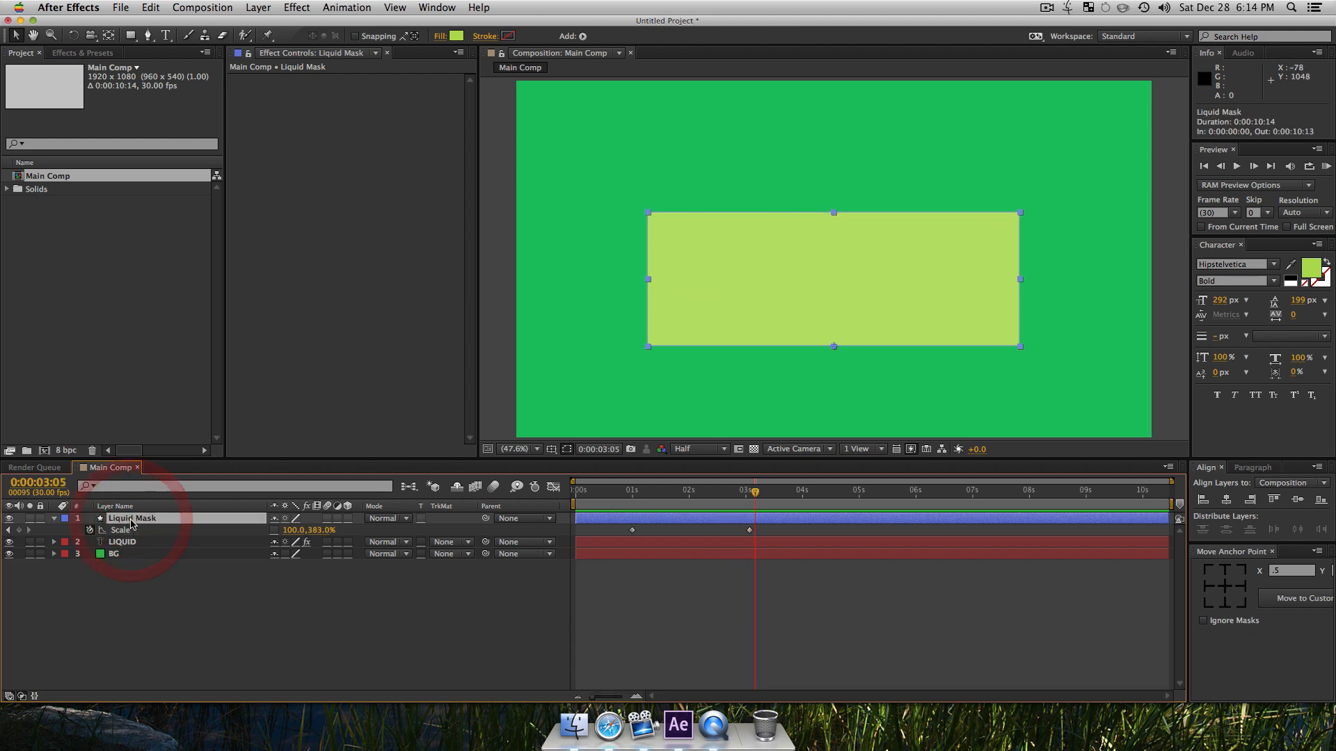
pyautogui.press('t')
pyautogui.moveTo(278, 532); pyautogui.dragTo(264, 533)
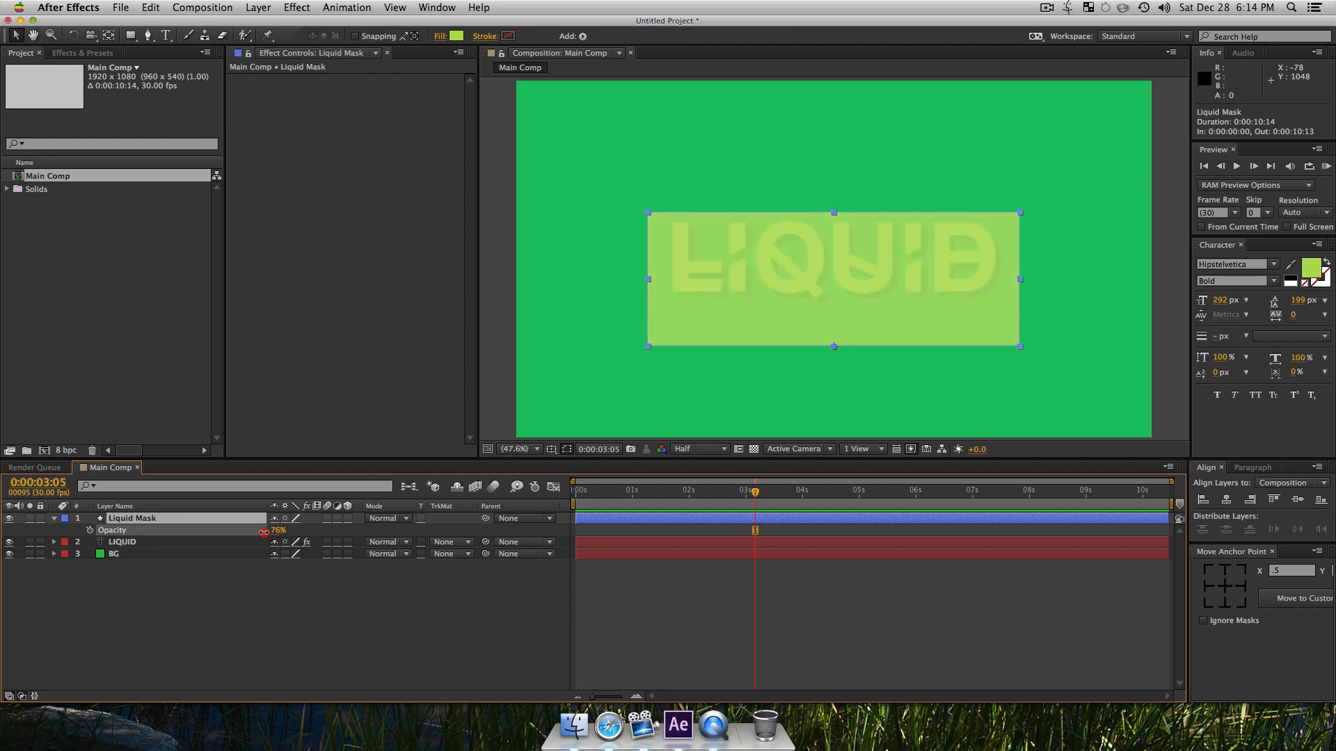
pyautogui.click(262, 585)
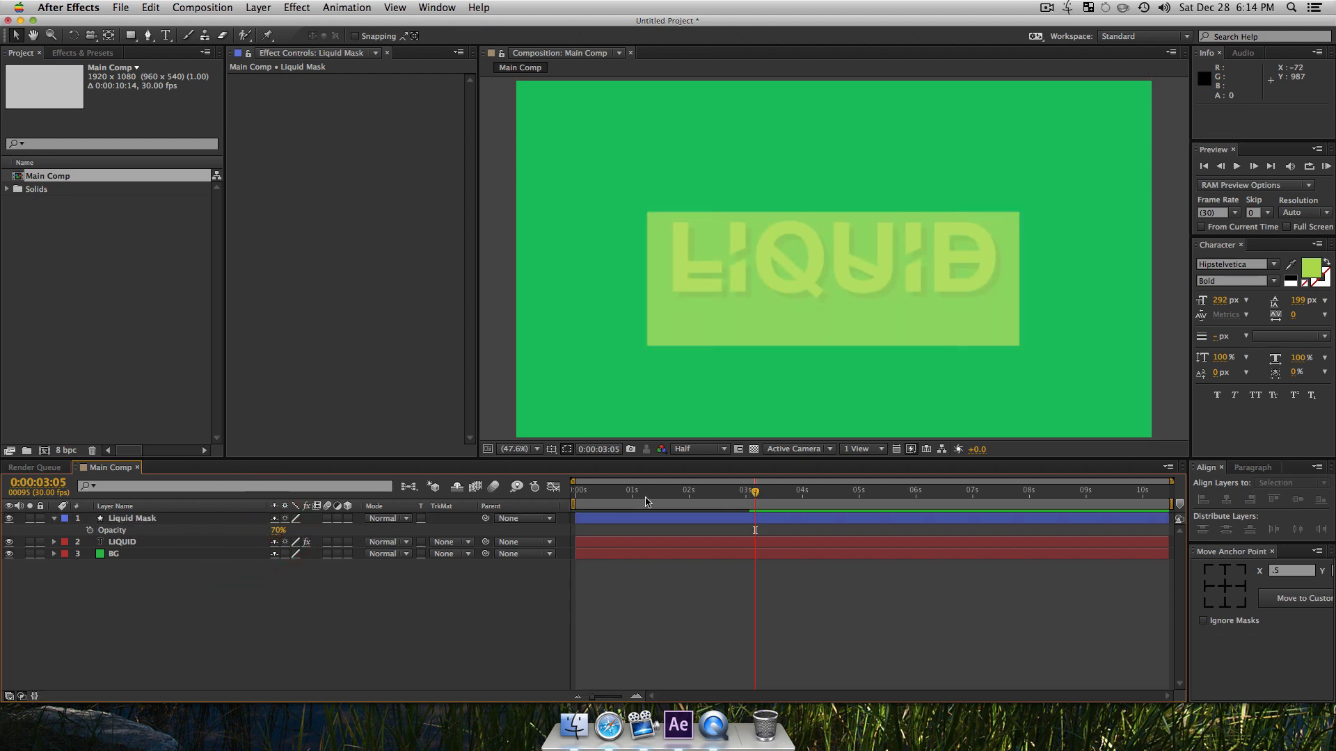
# Step: Find the Liquify distortion effect and apply it to the Liquid Mask layer
pyautogui.click(132, 519)
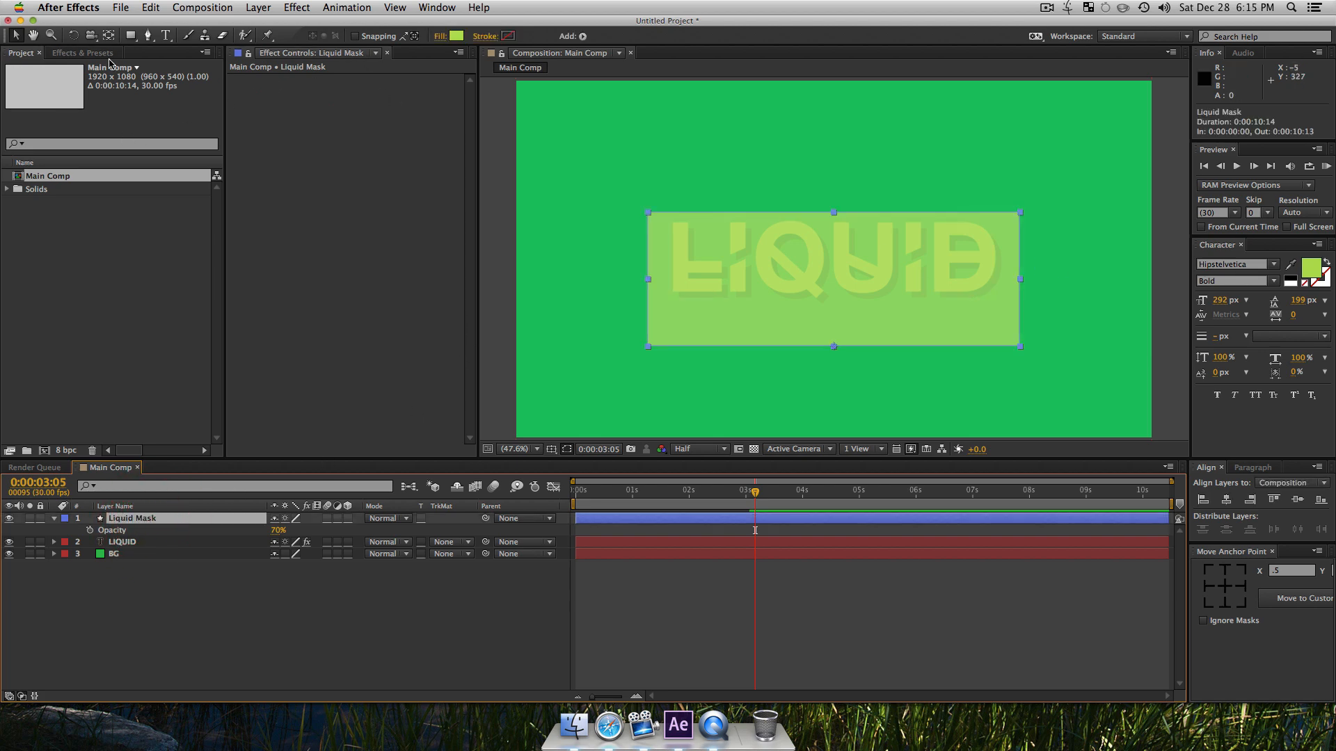
pyautogui.click(92, 52)
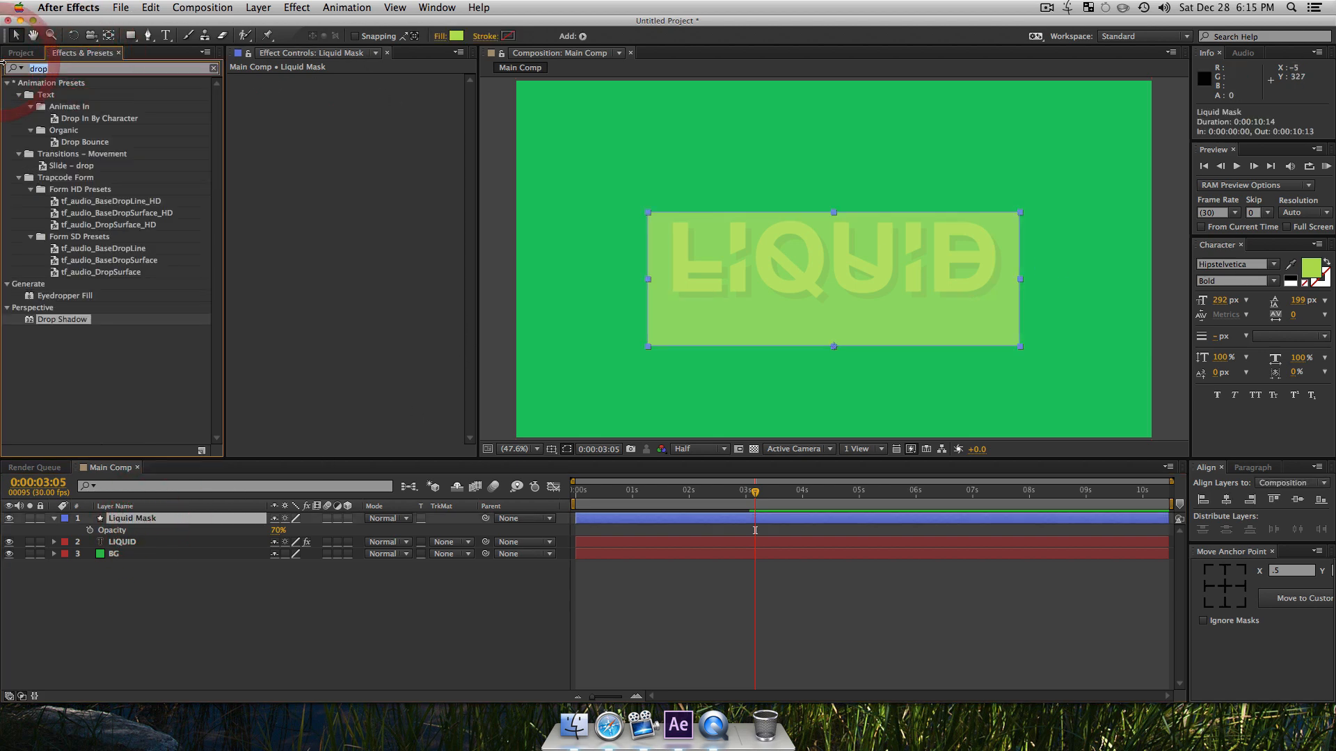
pyautogui.write('liqui')
pyautogui.press('BackSpace')
pyautogui.click(82, 212)
pyautogui.click(47, 98)
pyautogui.moveTo(159, 453); pyautogui.dragTo(153, 521)
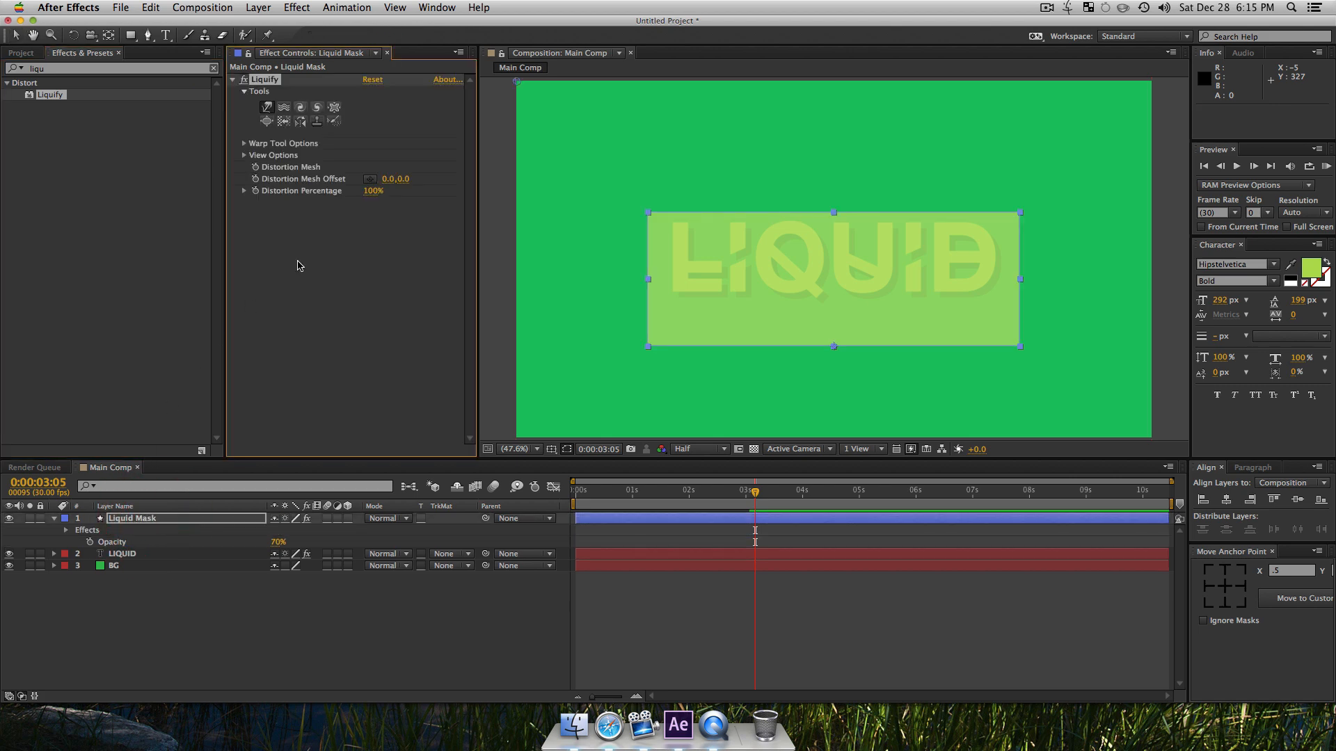
pyautogui.press('super')
# Step: Expand Liquify's warp tool and view options and turn on the distortion mesh display
pyautogui.keyDown('super'); pyautogui.click(244, 144); pyautogui.keyUp('super')
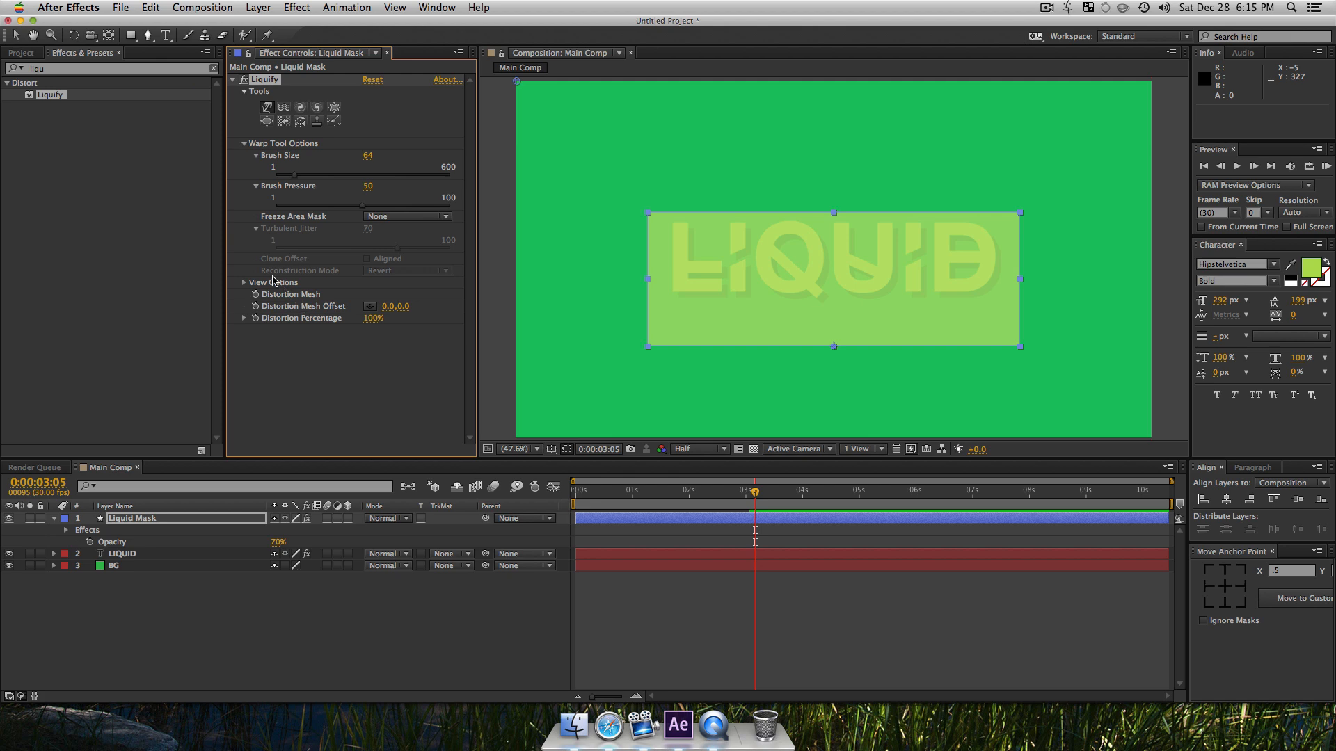
pyautogui.press('super')
pyautogui.keyDown('super'); pyautogui.click(245, 283); pyautogui.keyUp('super')
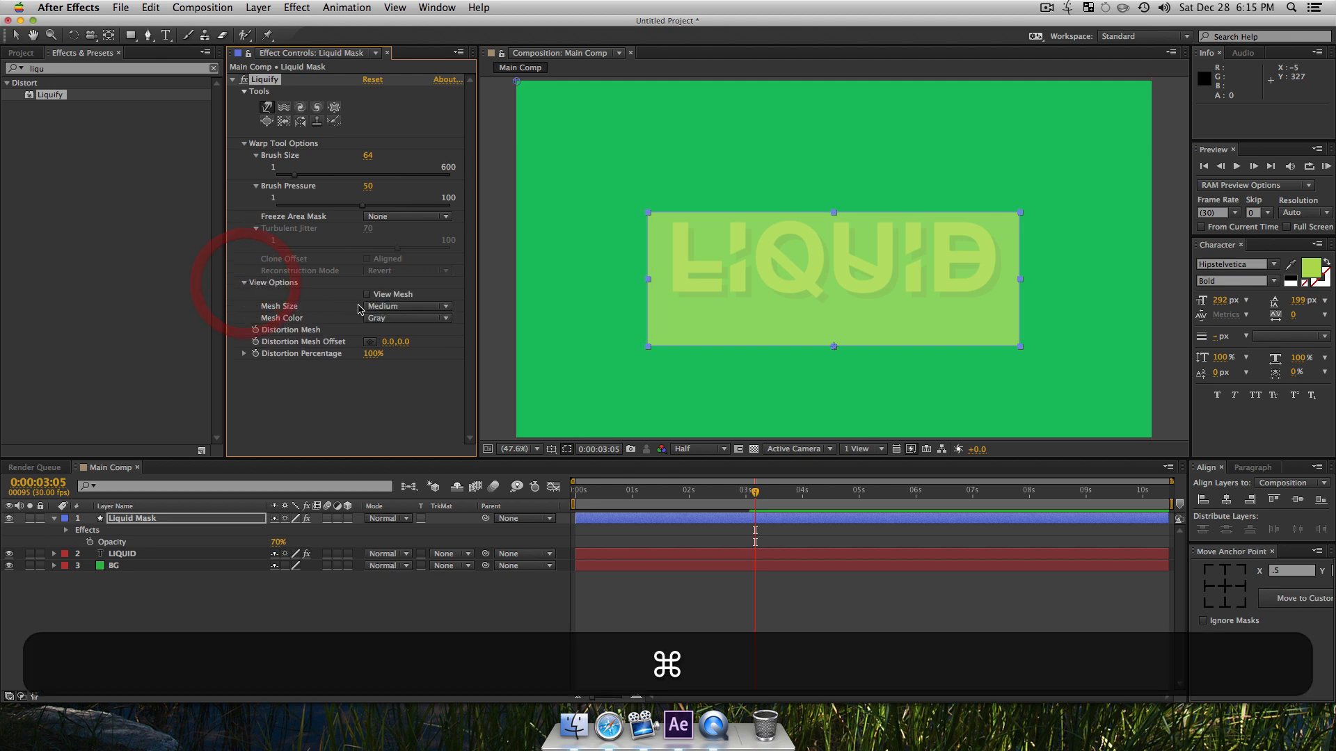
pyautogui.click(368, 295)
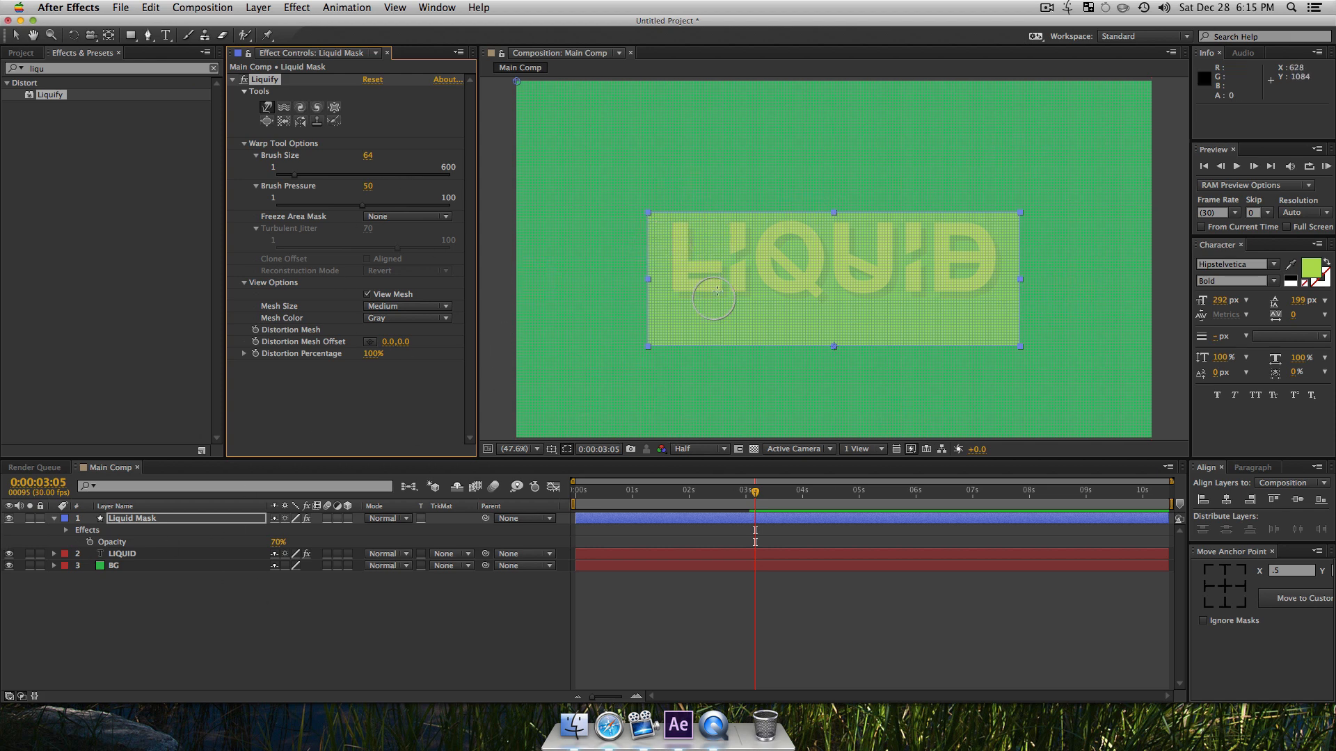
# Step: Try two upward warp strokes on the rectangle's top edge and undo them
pyautogui.moveTo(728, 240); pyautogui.dragTo(728, 191)
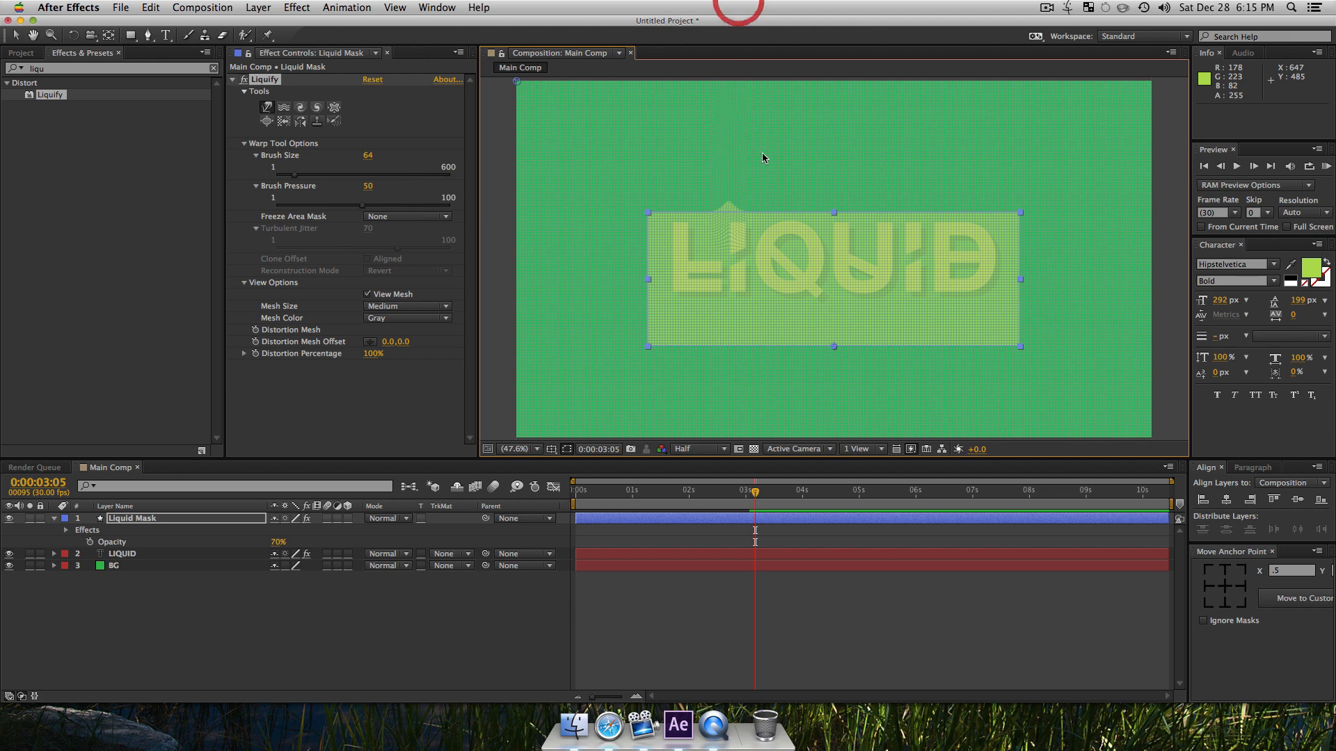
pyautogui.moveTo(849, 212); pyautogui.dragTo(842, 167)
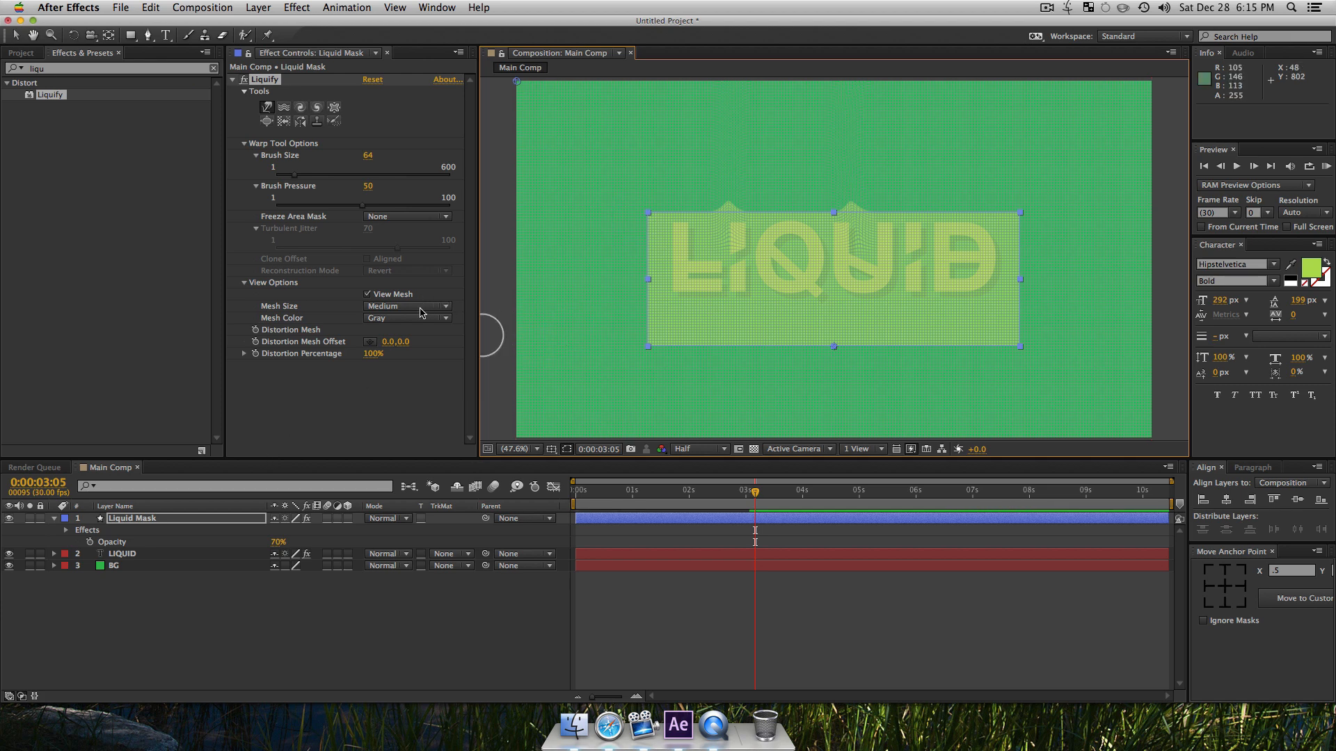
pyautogui.press('super+z')
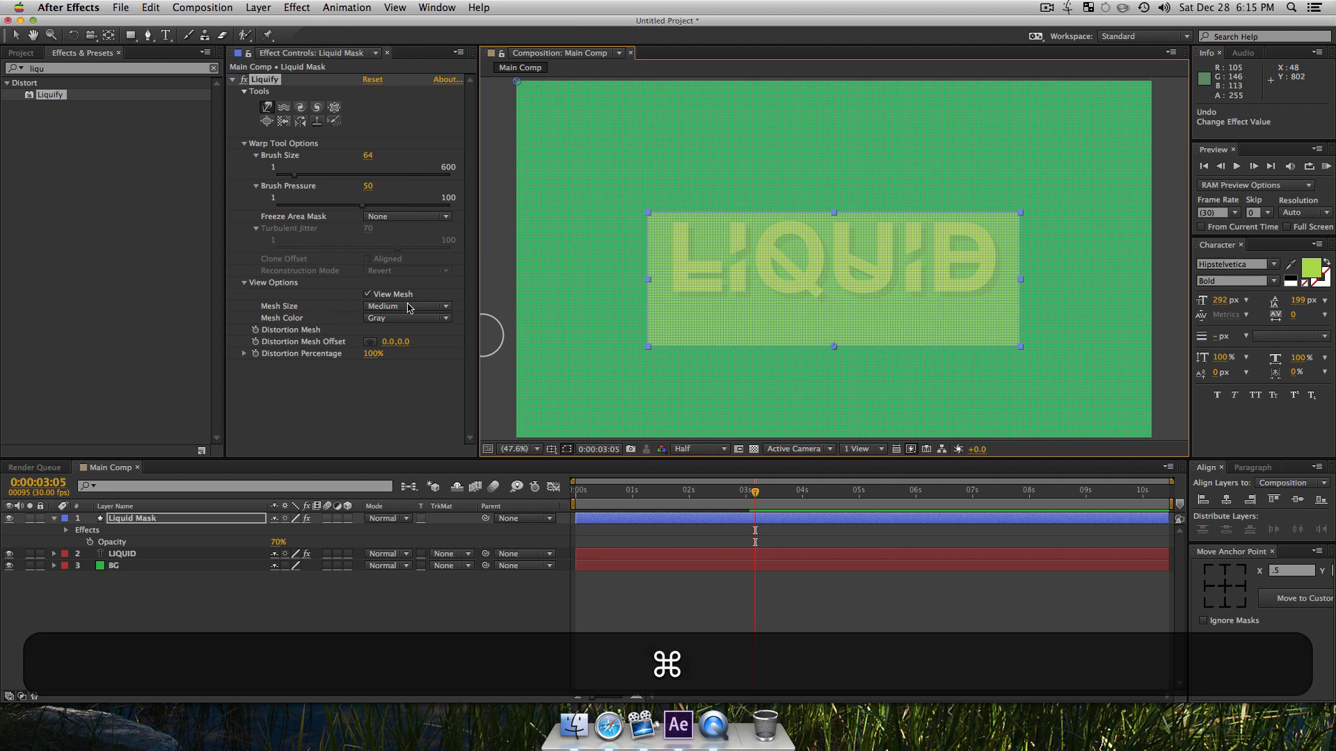
# Step: Try the Small mesh size for Liquify's mesh display, then set it to Large
pyautogui.click(445, 306)
pyautogui.click(264, 304)
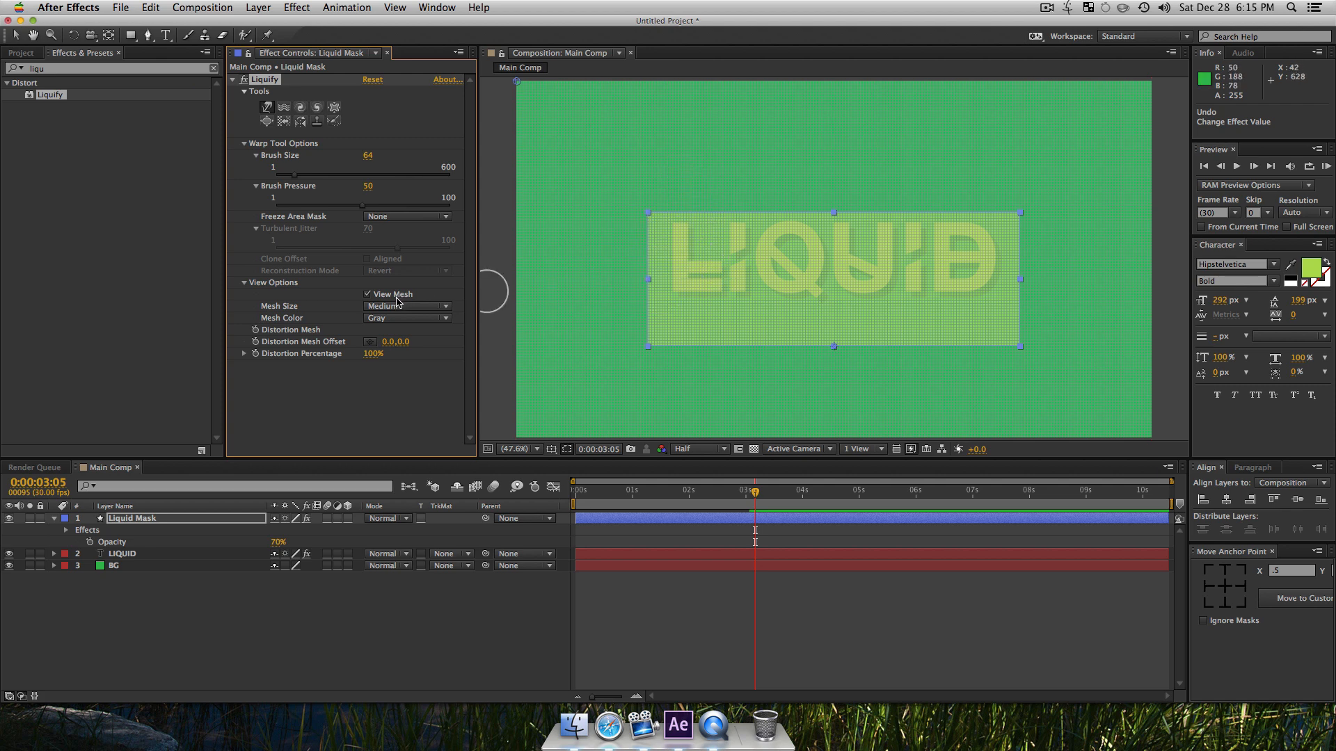
pyautogui.click(413, 312)
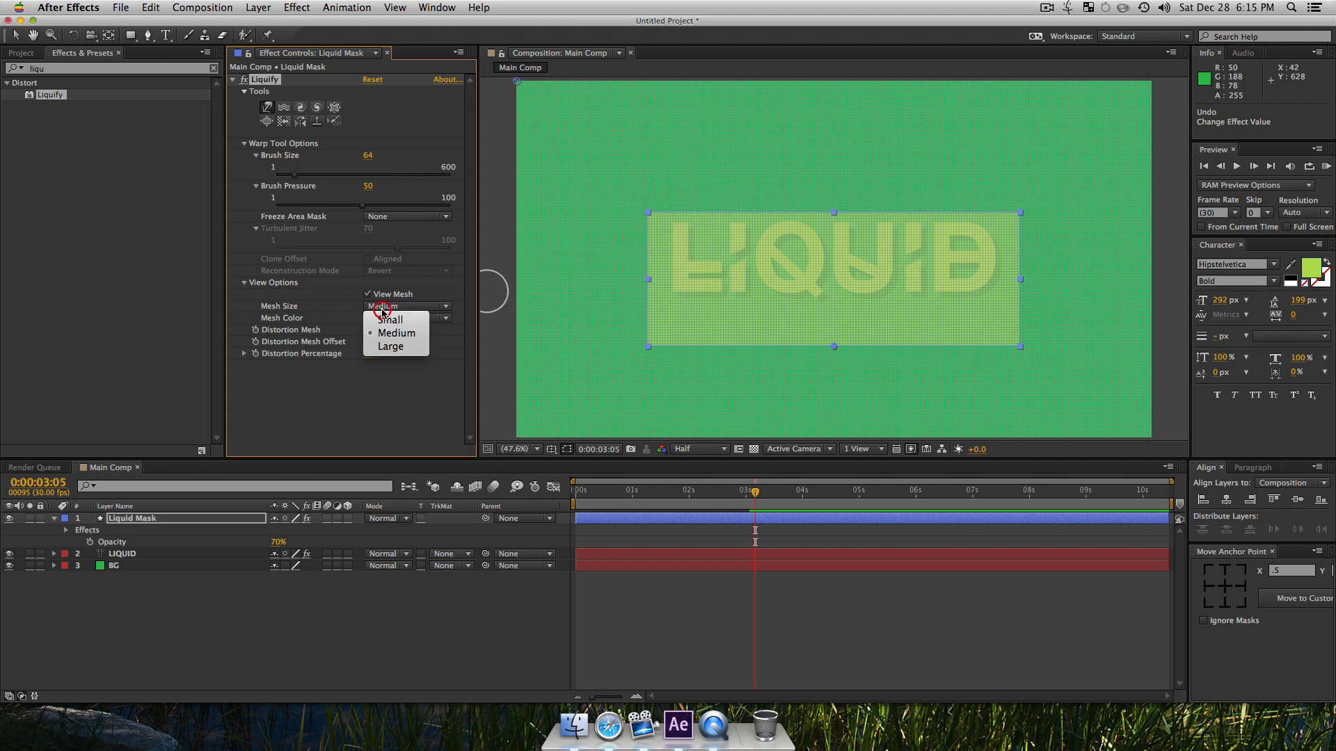
pyautogui.click(388, 325)
pyautogui.click(390, 313)
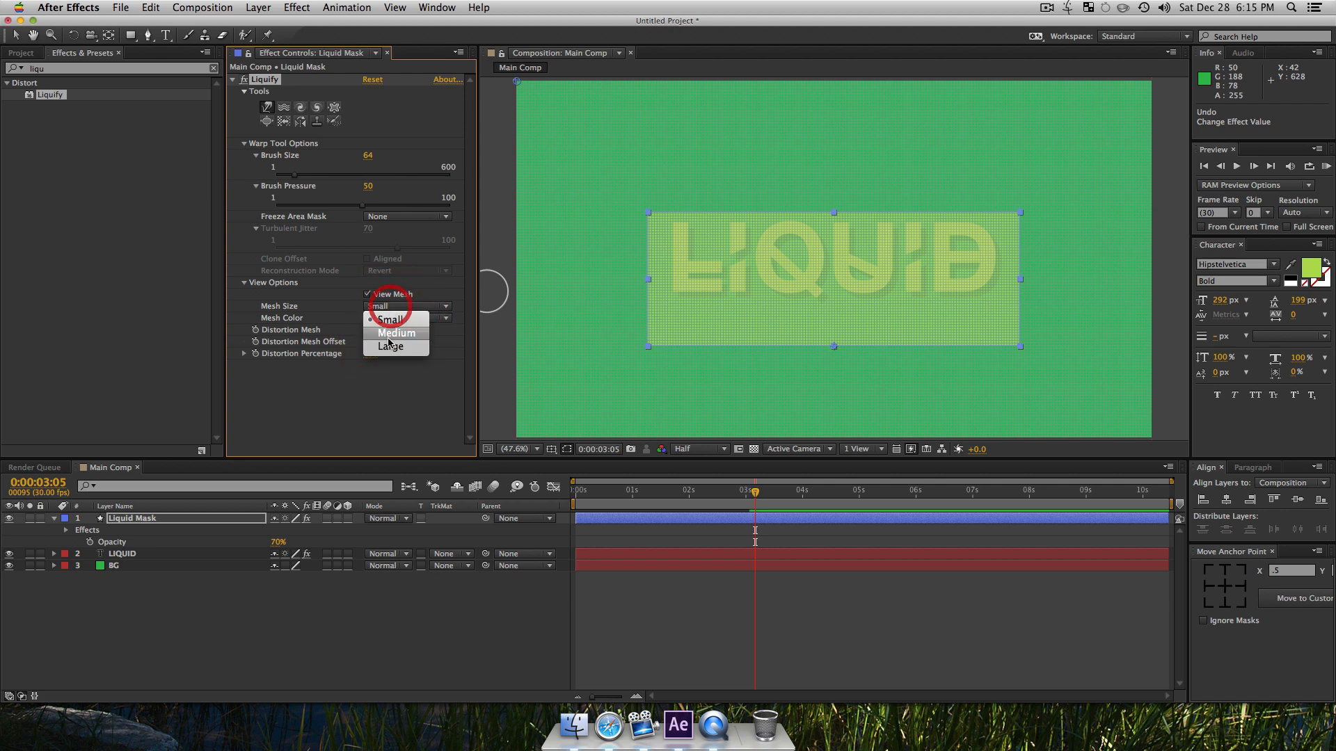
pyautogui.click(390, 345)
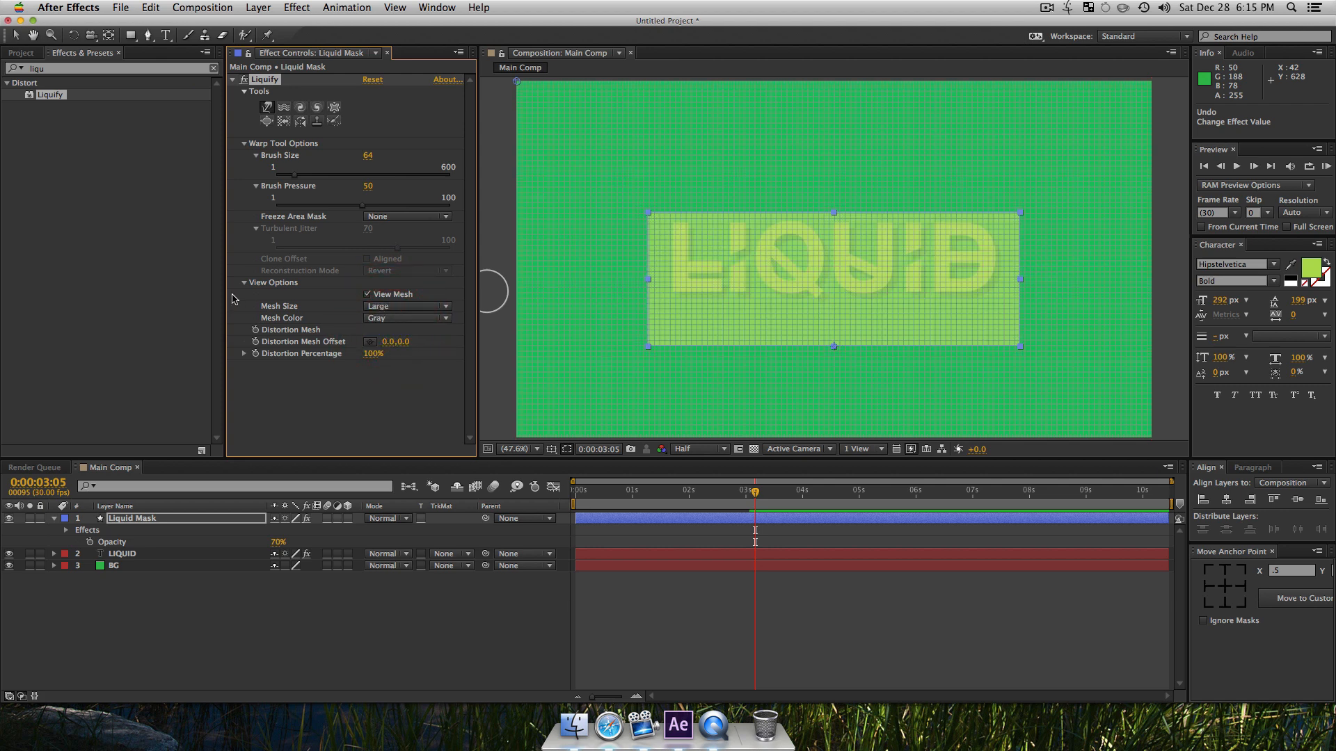
# Step: Try four upward warp strokes along the rectangle's top edge with the mesh shown, and undo them
pyautogui.moveTo(814, 241); pyautogui.dragTo(803, 161)
pyautogui.moveTo(892, 230); pyautogui.dragTo(933, 131)
pyautogui.moveTo(977, 233); pyautogui.dragTo(992, 98)
pyautogui.moveTo(716, 233); pyautogui.dragTo(683, 158)
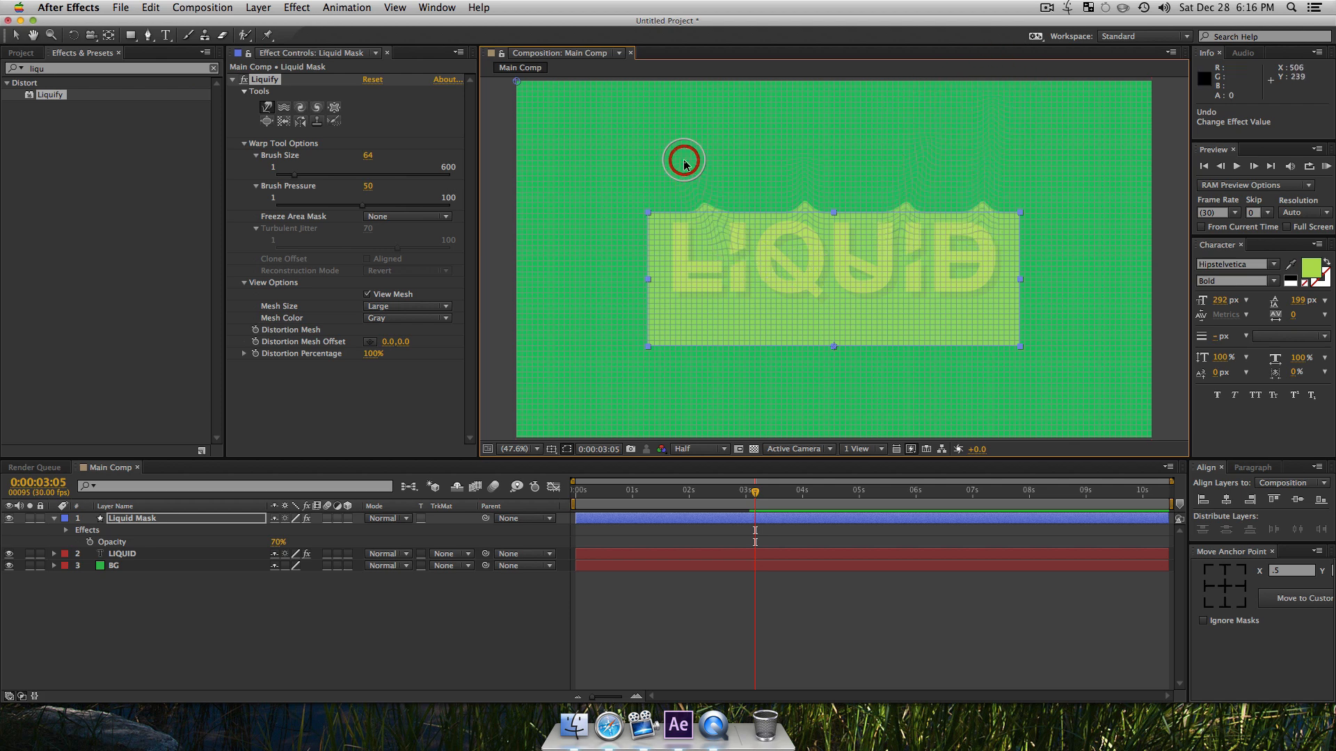
pyautogui.press('super+z')
pyautogui.press('super+z')
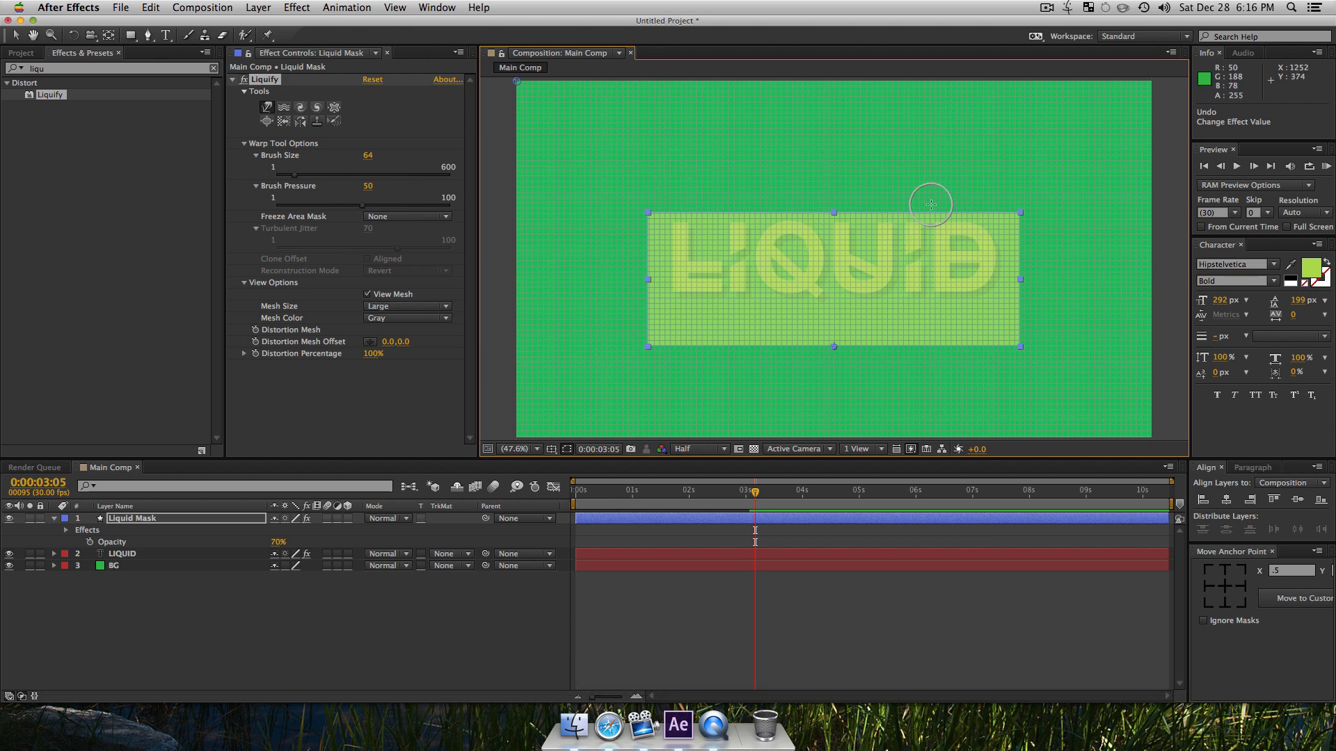
# Step: Hide the Liquify mesh and add a Distortion Mesh keyframe at the first scale keyframe, 0:00:01:00
pyautogui.click(367, 295)
pyautogui.moveTo(760, 500); pyautogui.dragTo(655, 499)
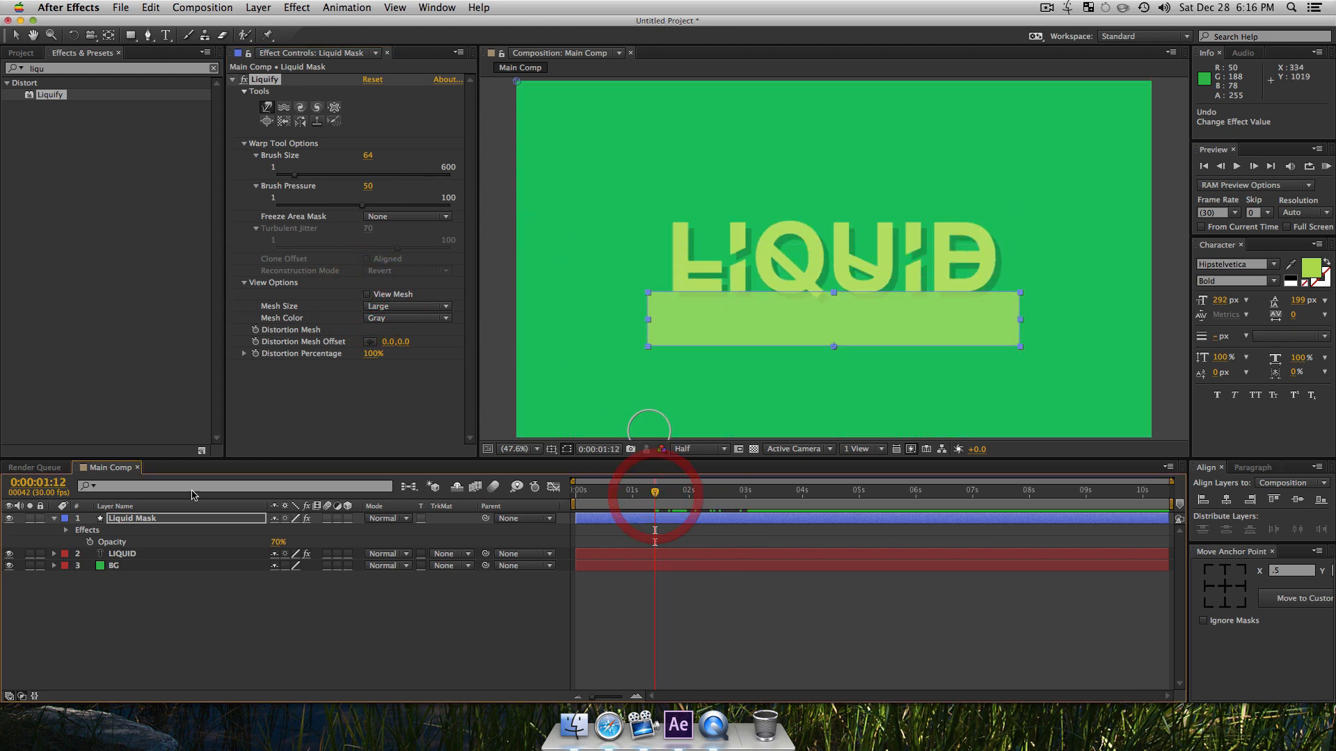
pyautogui.click(147, 523)
pyautogui.press('u')
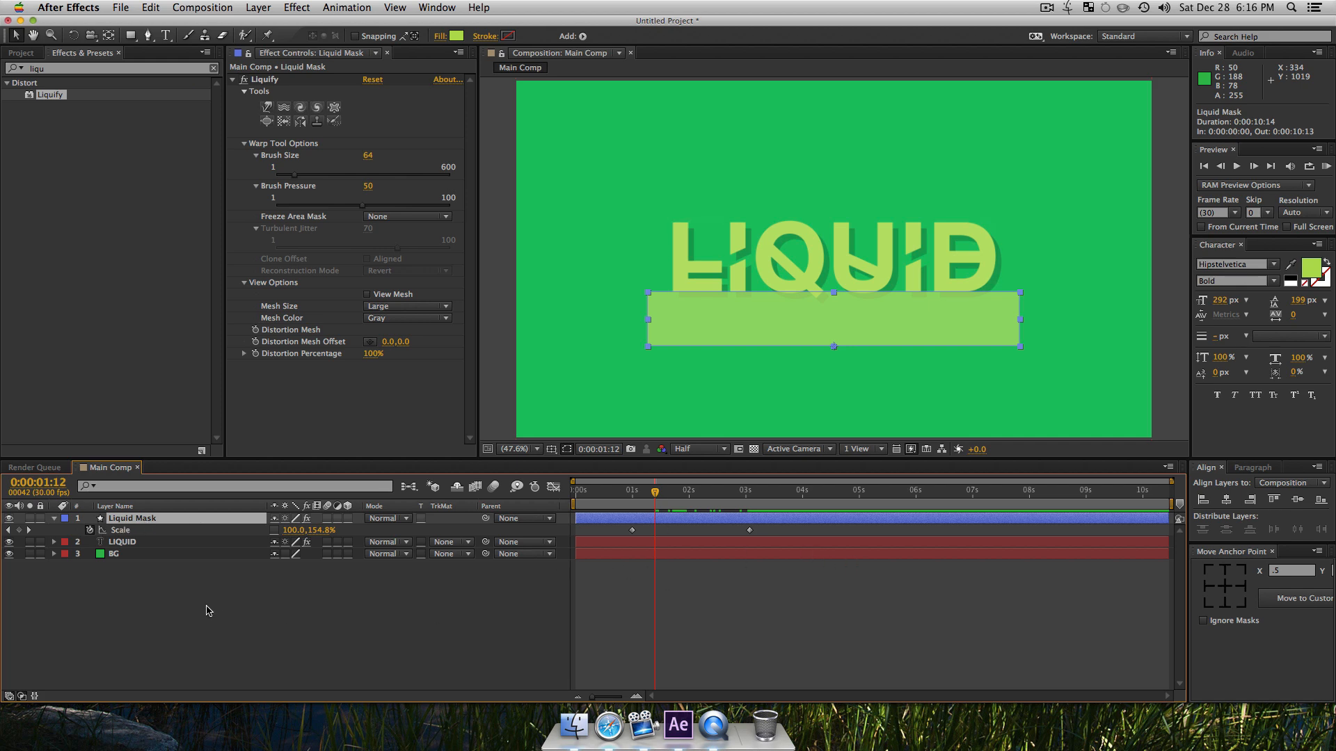
pyautogui.press('j')
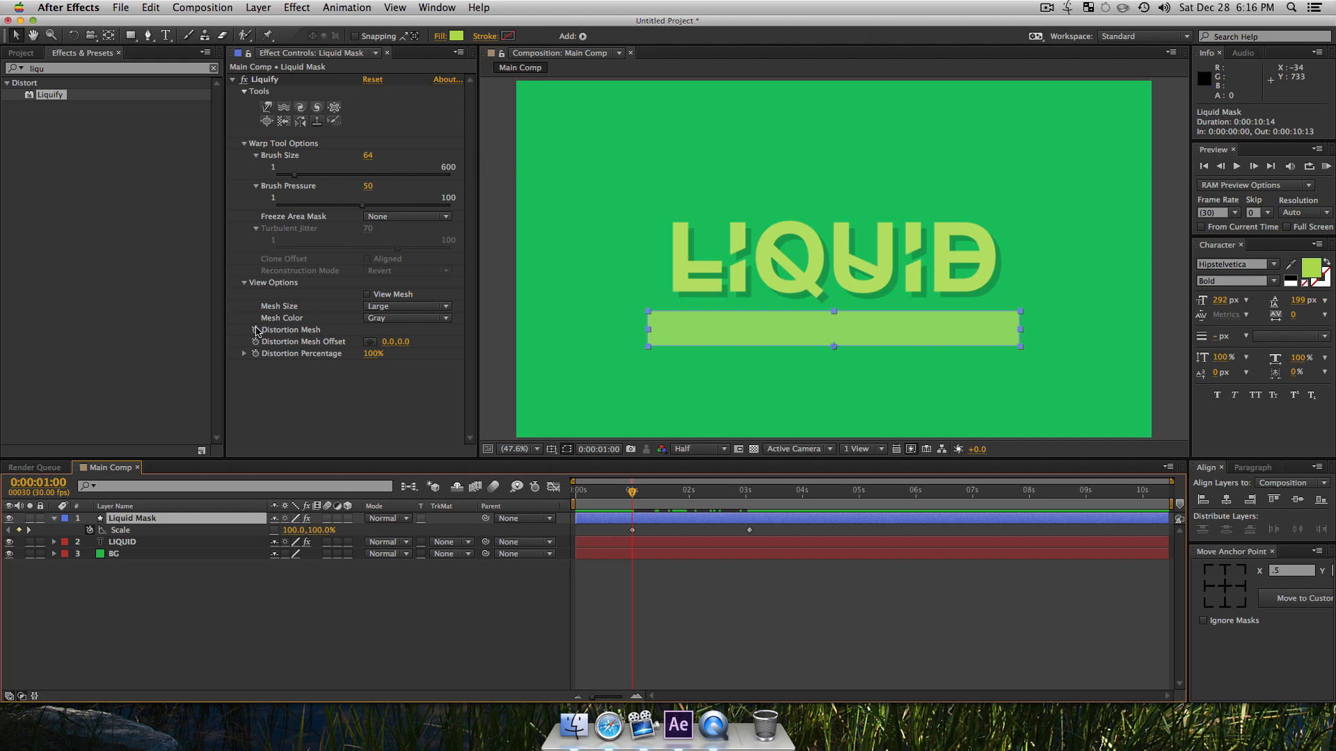
pyautogui.click(256, 330)
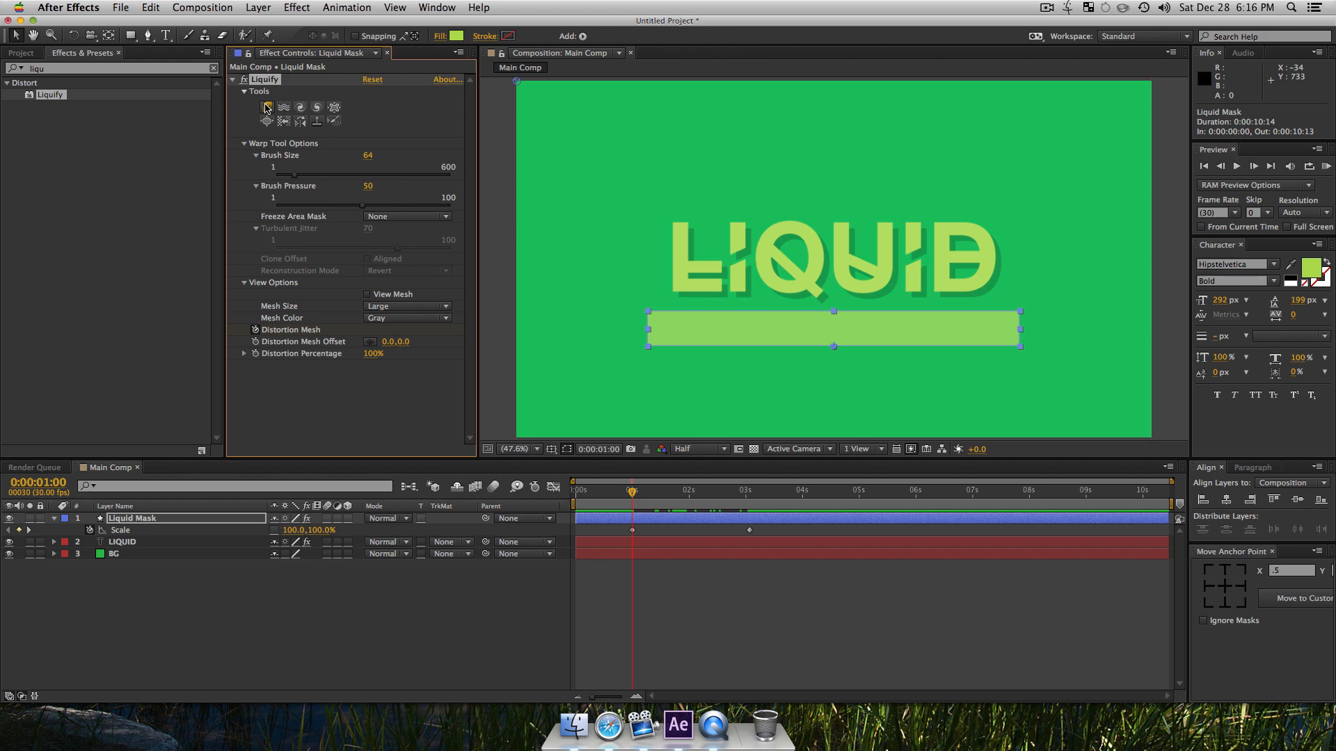
# Step: Using Liquify's Warp tool with brush size 119, push the rectangle's top and bottom edges into uneven waves at 0:00:01:00
pyautogui.click(265, 109)
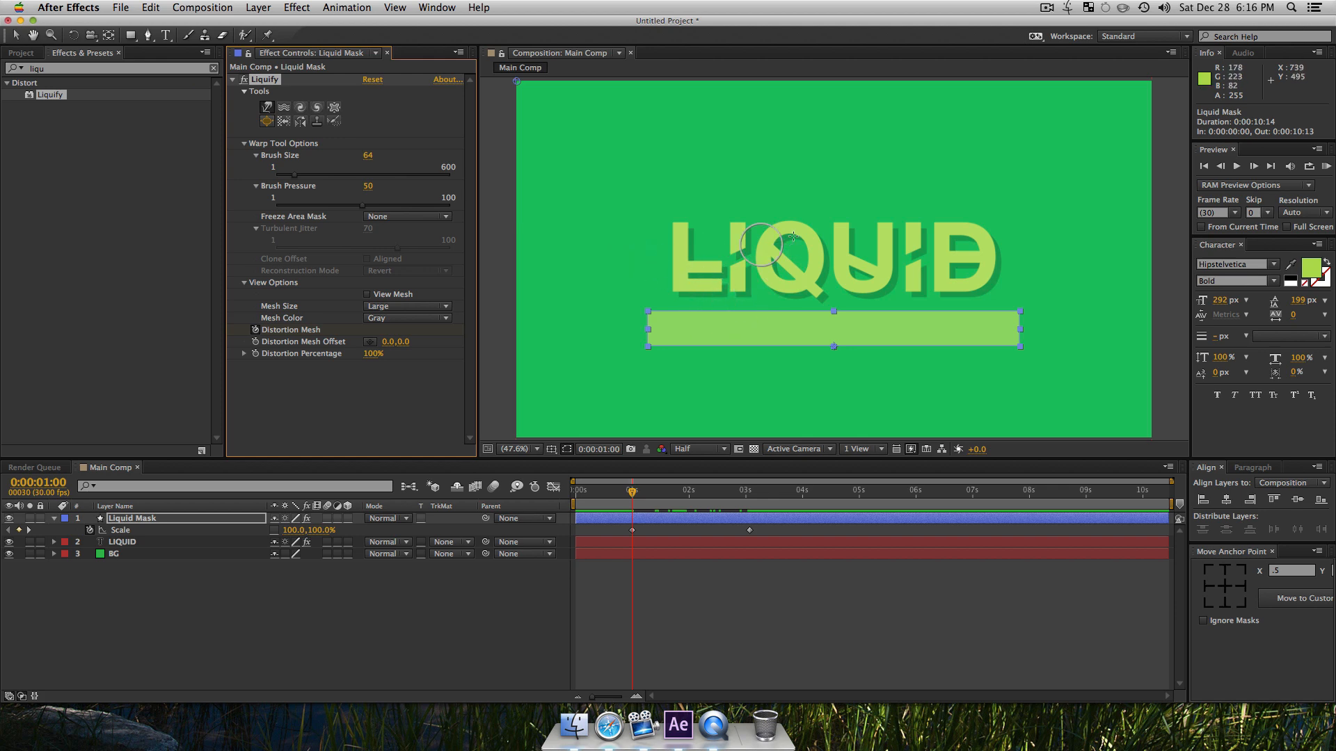
pyautogui.press('super')
pyautogui.moveTo(686, 259)
pyautogui.mouseDown()
pyautogui.moveTo(827, 259)
pyautogui.moveTo(718, 258)
pyautogui.moveTo(742, 248)
pyautogui.mouseUp()
pyautogui.moveTo(779, 289); pyautogui.dragTo(743, 290)
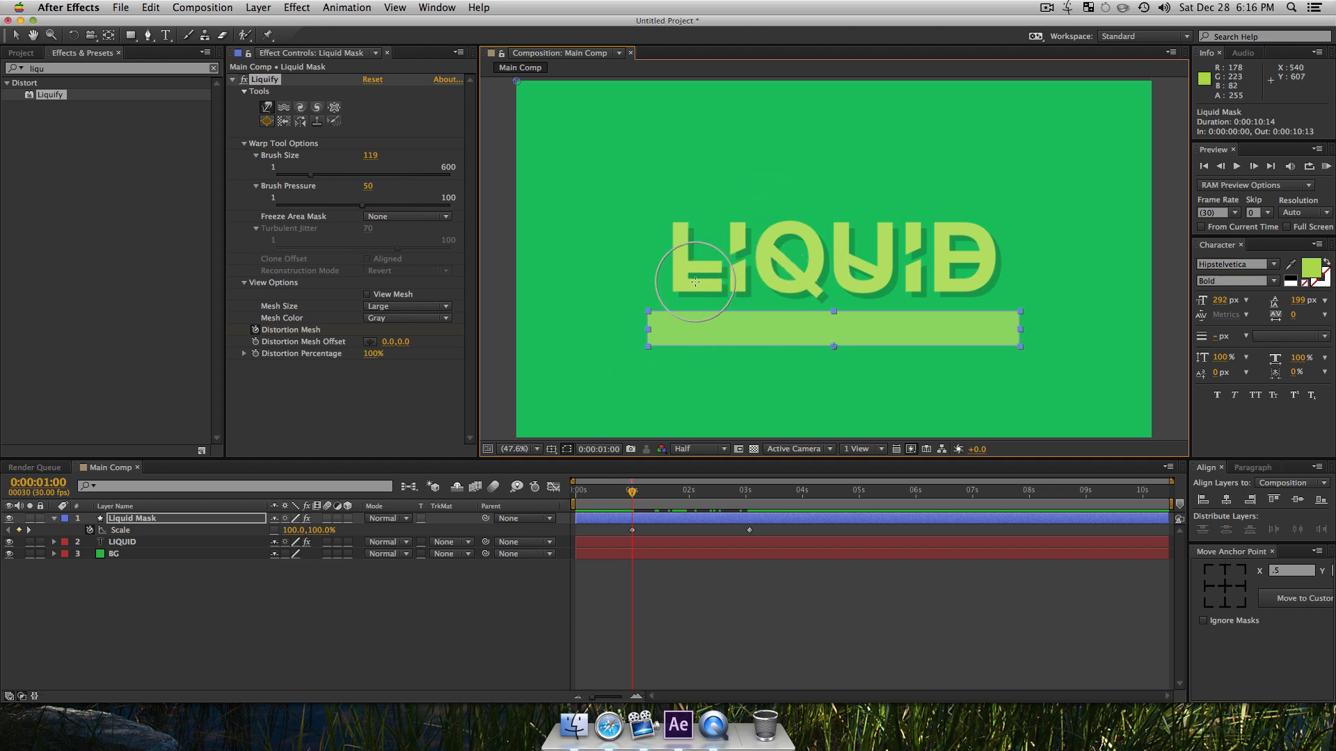
pyautogui.moveTo(682, 315); pyautogui.dragTo(665, 306)
pyautogui.moveTo(764, 314); pyautogui.dragTo(778, 345)
pyautogui.moveTo(896, 306)
pyautogui.mouseDown()
pyautogui.moveTo(909, 336)
pyautogui.moveTo(1022, 303)
pyautogui.moveTo(1030, 268)
pyautogui.mouseUp()
pyautogui.moveTo(852, 323); pyautogui.dragTo(837, 353)
pyautogui.moveTo(735, 337); pyautogui.dragTo(691, 355)
pyautogui.moveTo(777, 322); pyautogui.dragTo(756, 293)
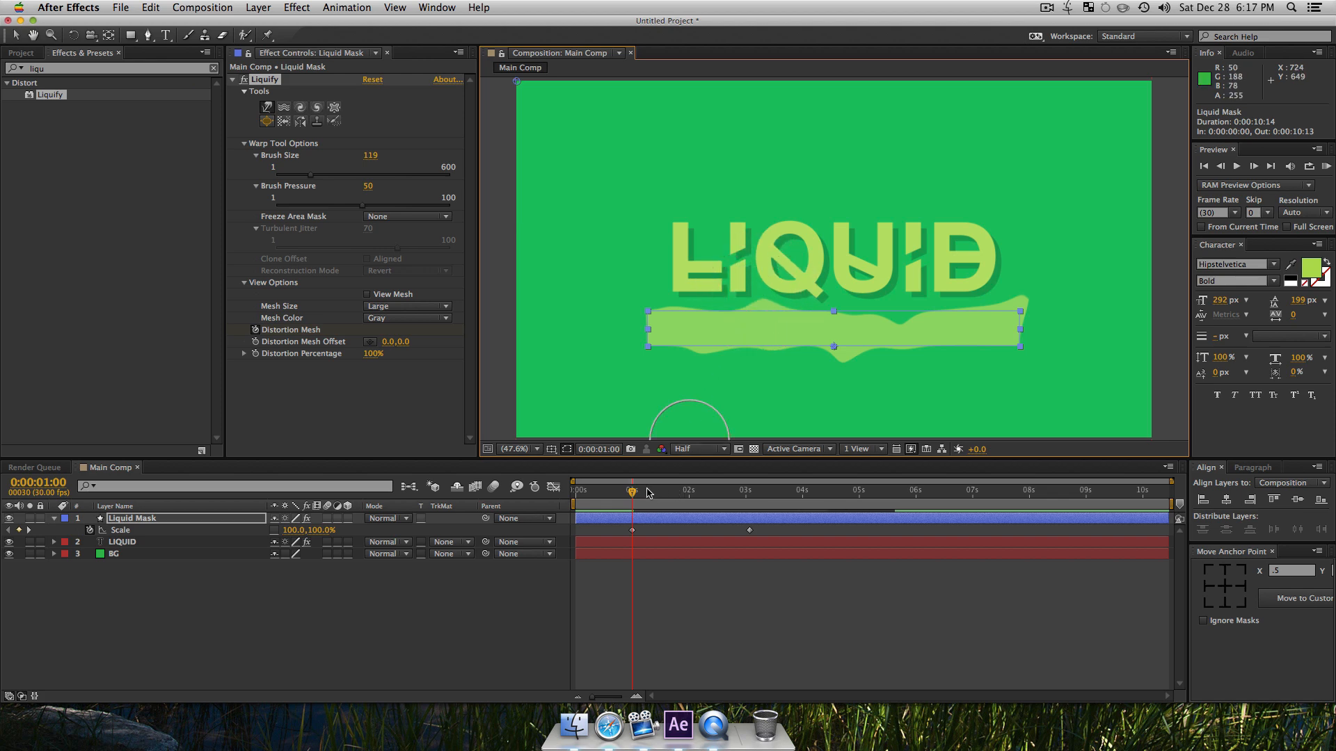
# Step: At 0:00:01:17, warp Liquid Mask's top edge with several downward and upward strokes
pyautogui.moveTo(651, 495); pyautogui.dragTo(736, 532)
pyautogui.moveTo(682, 529)
pyautogui.mouseDown()
pyautogui.moveTo(640, 532)
pyautogui.moveTo(700, 533)
pyautogui.moveTo(637, 529)
pyautogui.moveTo(680, 532)
pyautogui.moveTo(647, 532)
pyautogui.moveTo(665, 531)
pyautogui.mouseUp()
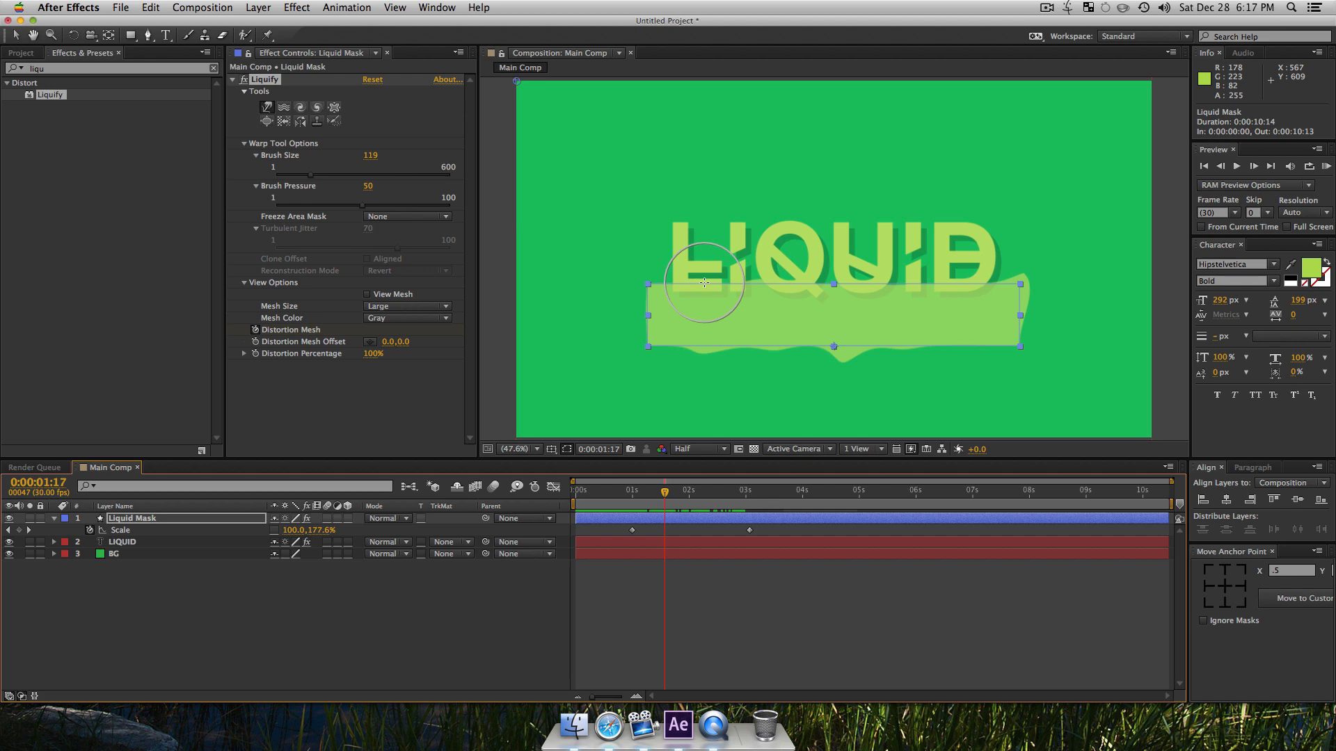
pyautogui.moveTo(704, 283); pyautogui.dragTo(718, 340)
pyautogui.moveTo(808, 283)
pyautogui.mouseDown()
pyautogui.moveTo(784, 313)
pyautogui.moveTo(811, 317)
pyautogui.mouseUp()
pyautogui.moveTo(884, 296)
pyautogui.mouseDown()
pyautogui.moveTo(907, 329)
pyautogui.moveTo(947, 295)
pyautogui.moveTo(934, 180)
pyautogui.mouseUp()
pyautogui.moveTo(967, 298)
pyautogui.mouseDown()
pyautogui.moveTo(939, 240)
pyautogui.moveTo(937, 153)
pyautogui.mouseUp()
pyautogui.moveTo(944, 249); pyautogui.dragTo(948, 203)
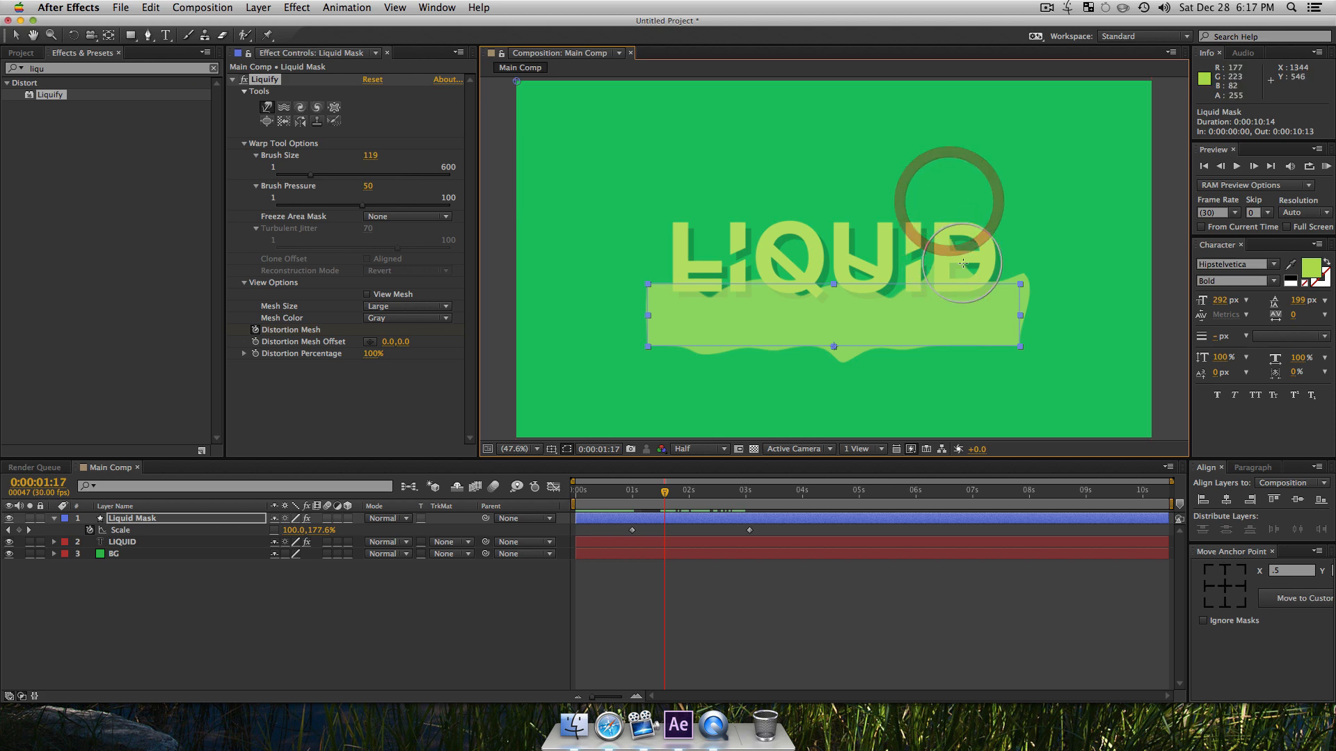
# Step: Reduce the warp brush size to 43, raise its pressure to 87, and pull small peaks from the shape's top edge
pyautogui.moveTo(808, 267)
pyautogui.mouseDown()
pyautogui.moveTo(777, 272)
pyautogui.moveTo(821, 270)
pyautogui.mouseUp()
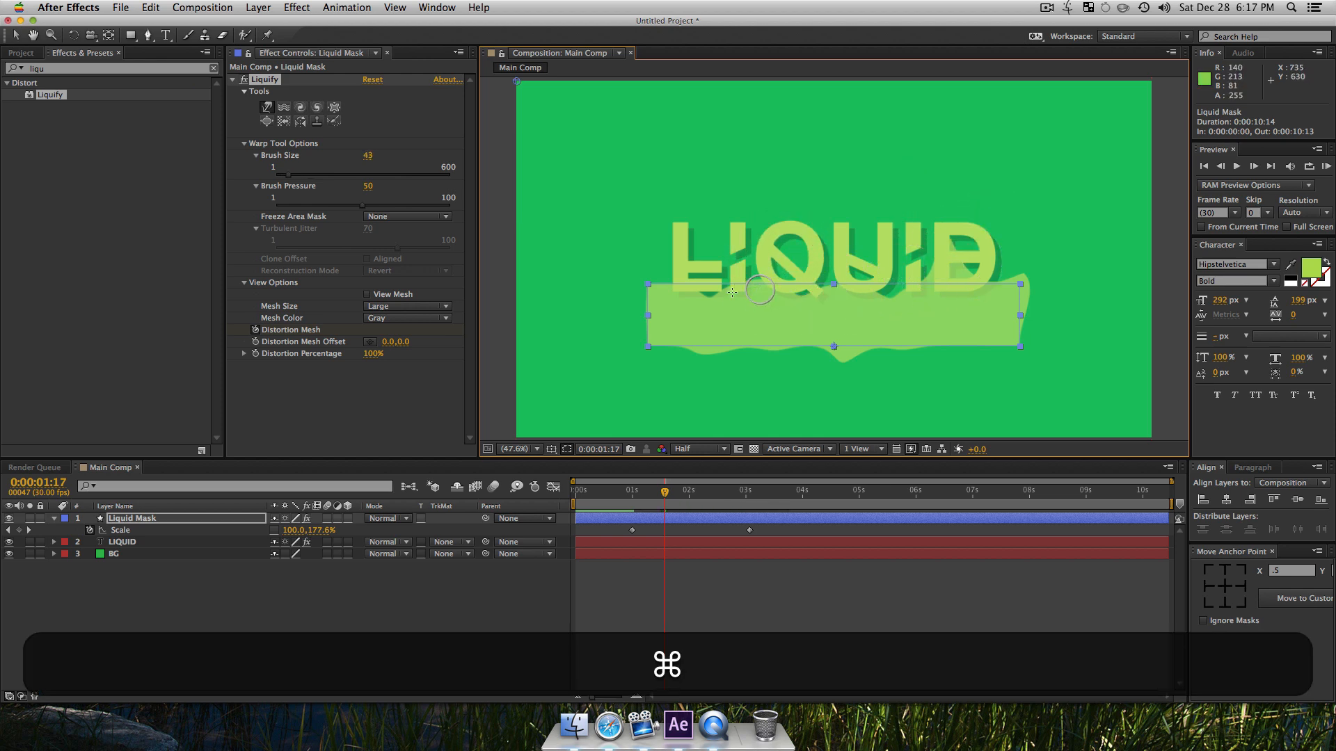
pyautogui.moveTo(402, 206); pyautogui.dragTo(427, 206)
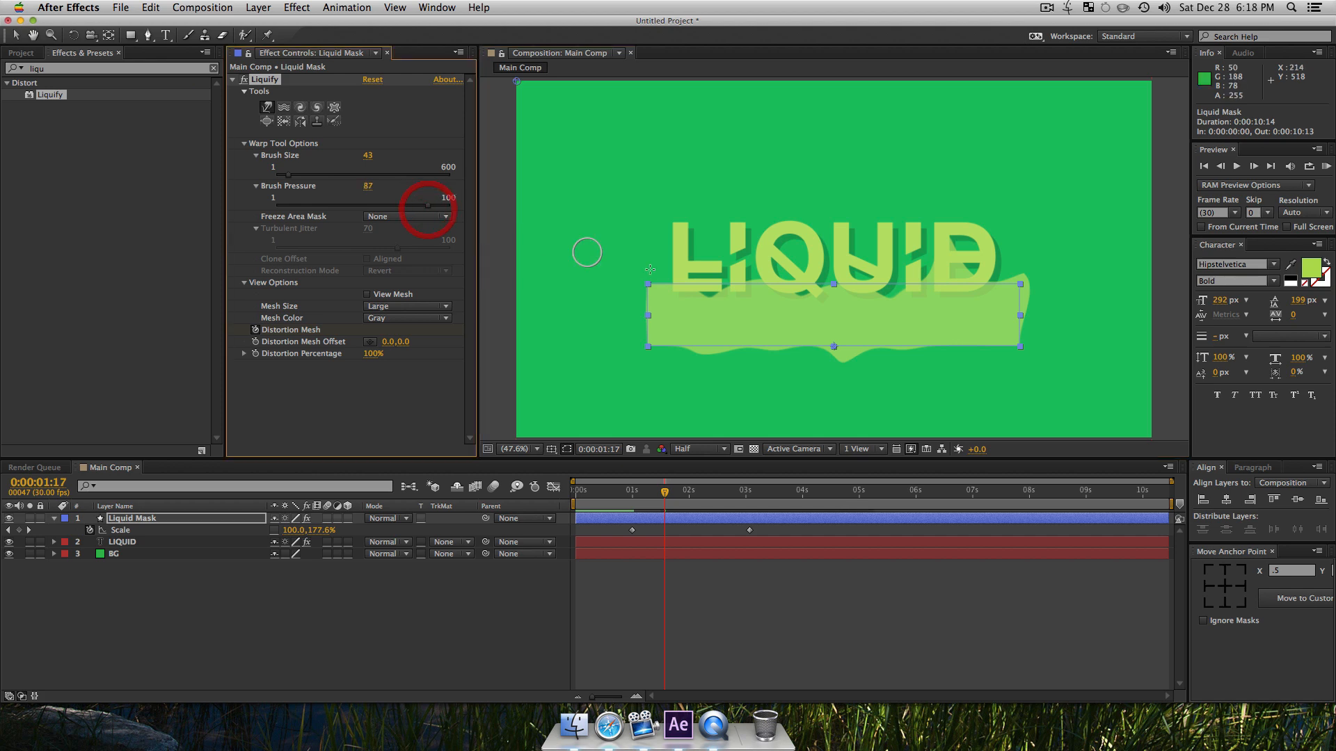
pyautogui.click(685, 291)
pyautogui.moveTo(682, 248)
pyautogui.mouseDown()
pyautogui.moveTo(694, 253)
pyautogui.moveTo(671, 289)
pyautogui.moveTo(650, 244)
pyautogui.mouseUp()
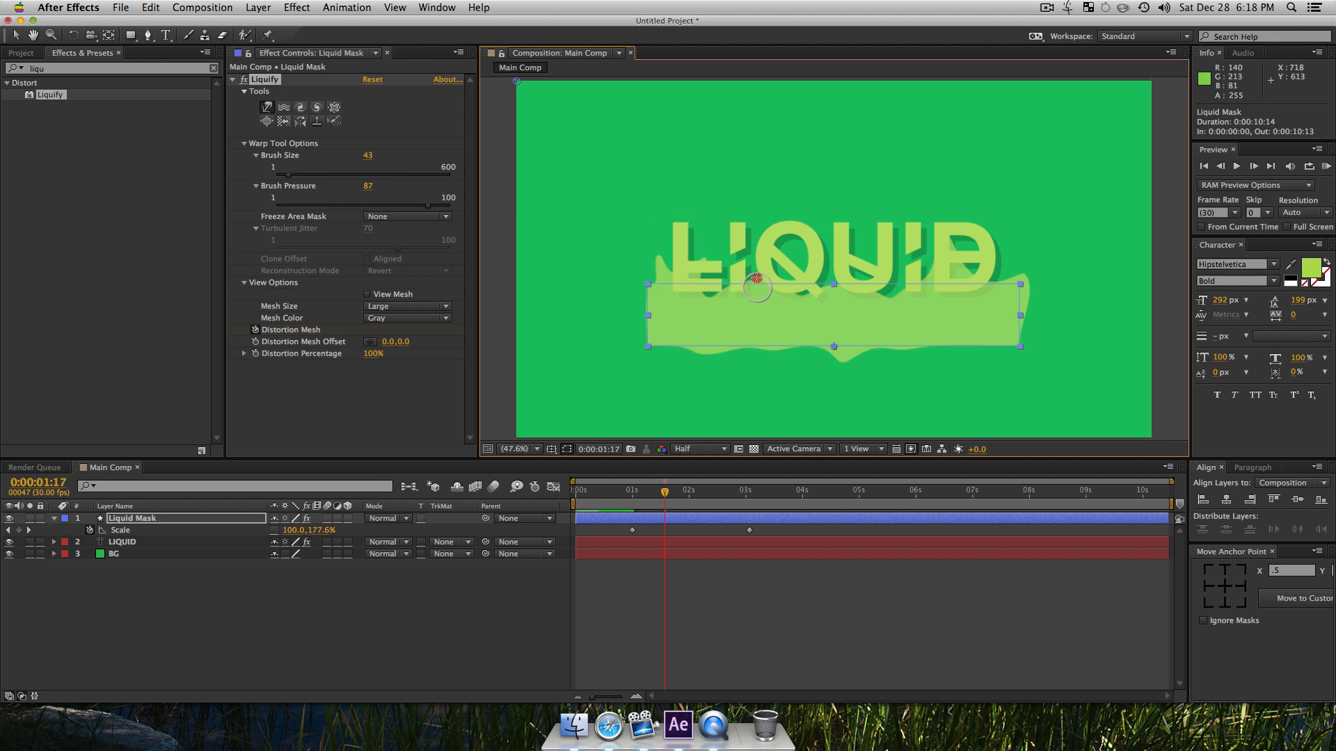
pyautogui.moveTo(777, 245); pyautogui.dragTo(775, 253)
# Step: Change the Liquid Mask shape's fill color to blue
pyautogui.click(148, 519)
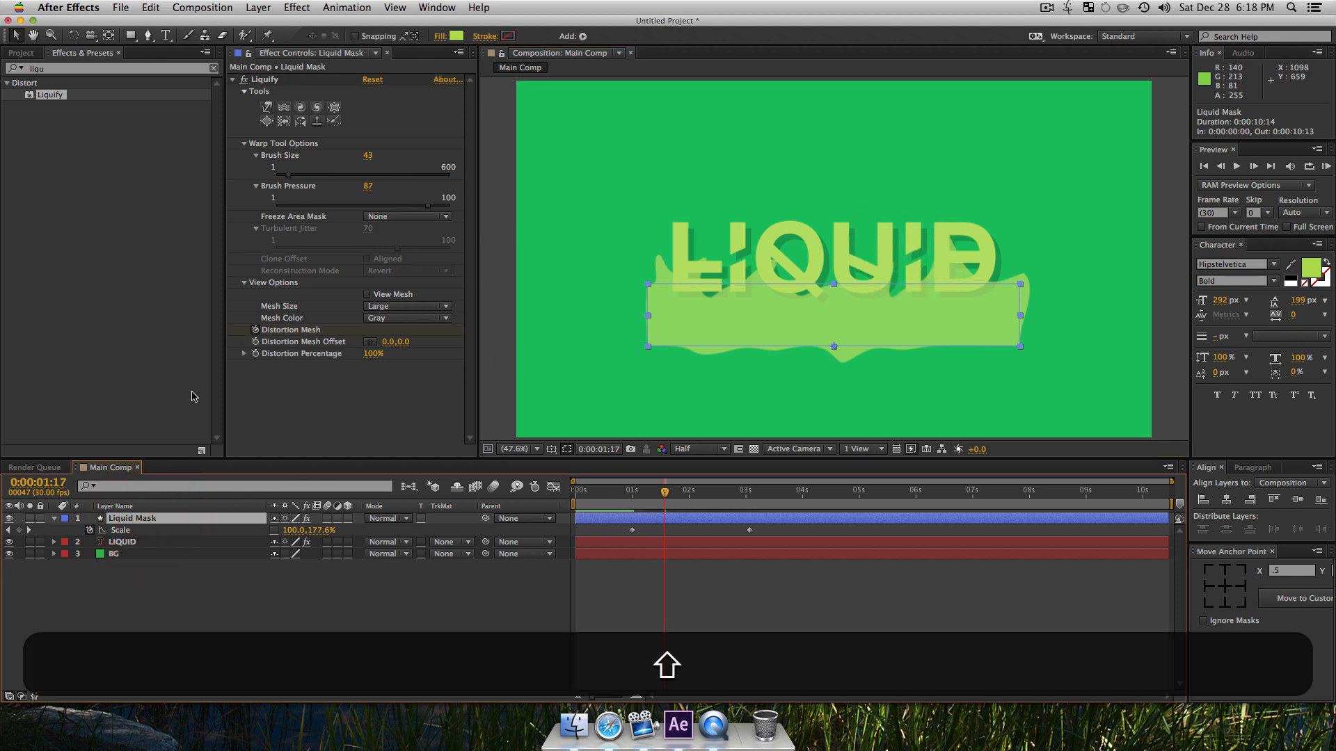
pyautogui.click(457, 36)
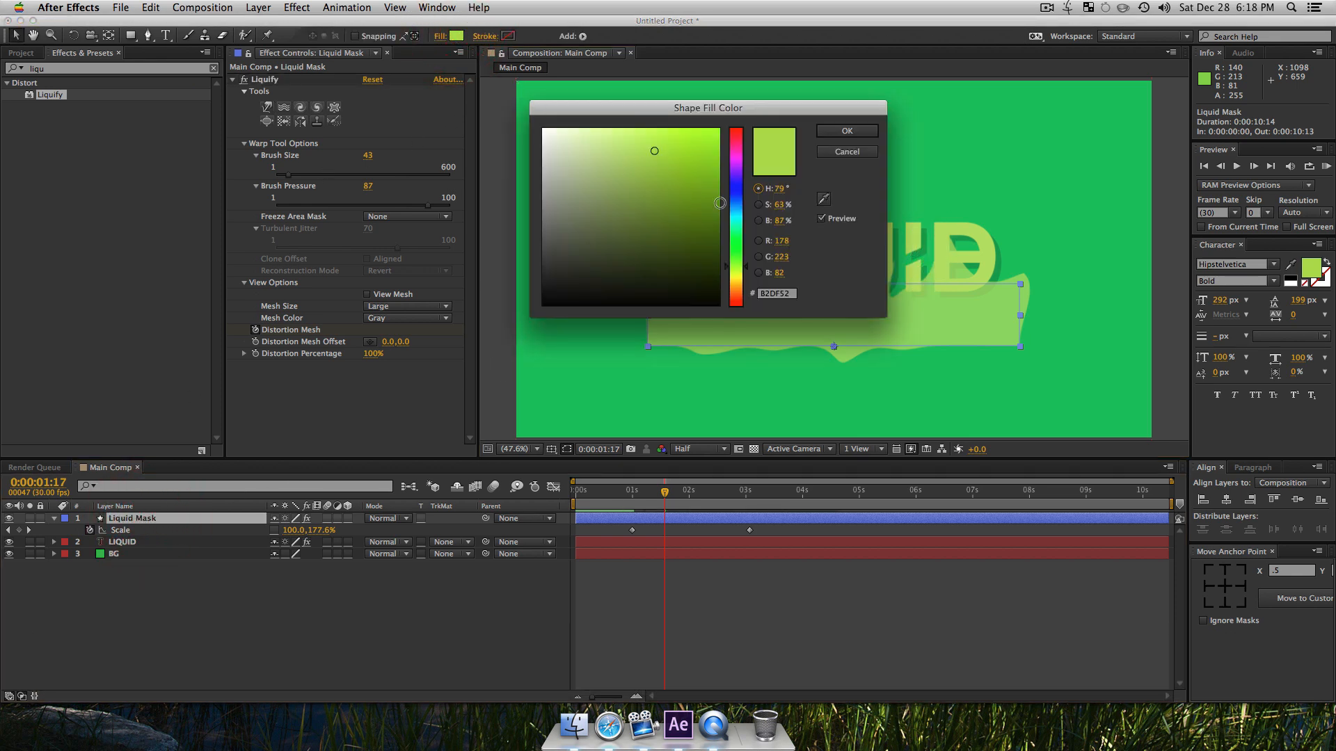
pyautogui.moveTo(733, 216); pyautogui.dragTo(733, 195)
pyautogui.click(848, 132)
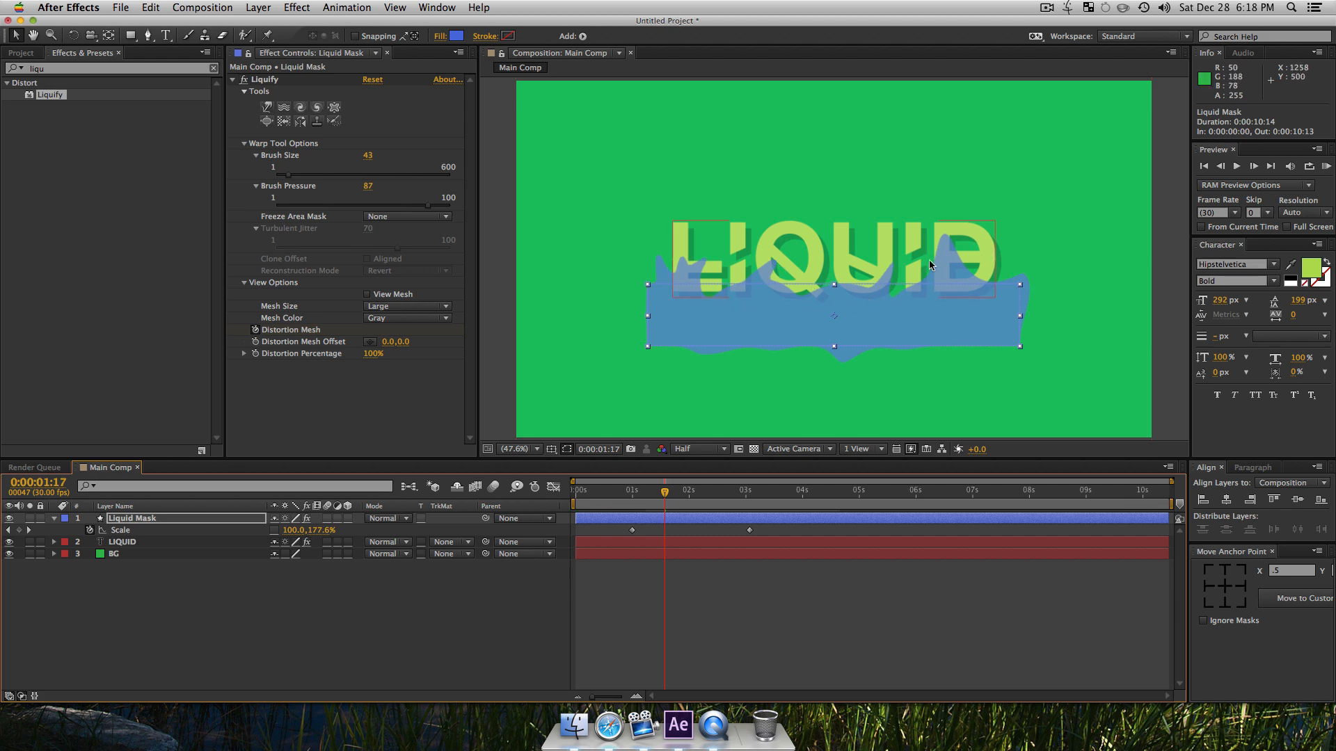
# Step: Warp Liquid Mask's top edge at 0:00:01:17, first with brush size 43, and again with brush size 377 and pressure 72
pyautogui.click(144, 522)
pyautogui.click(266, 107)
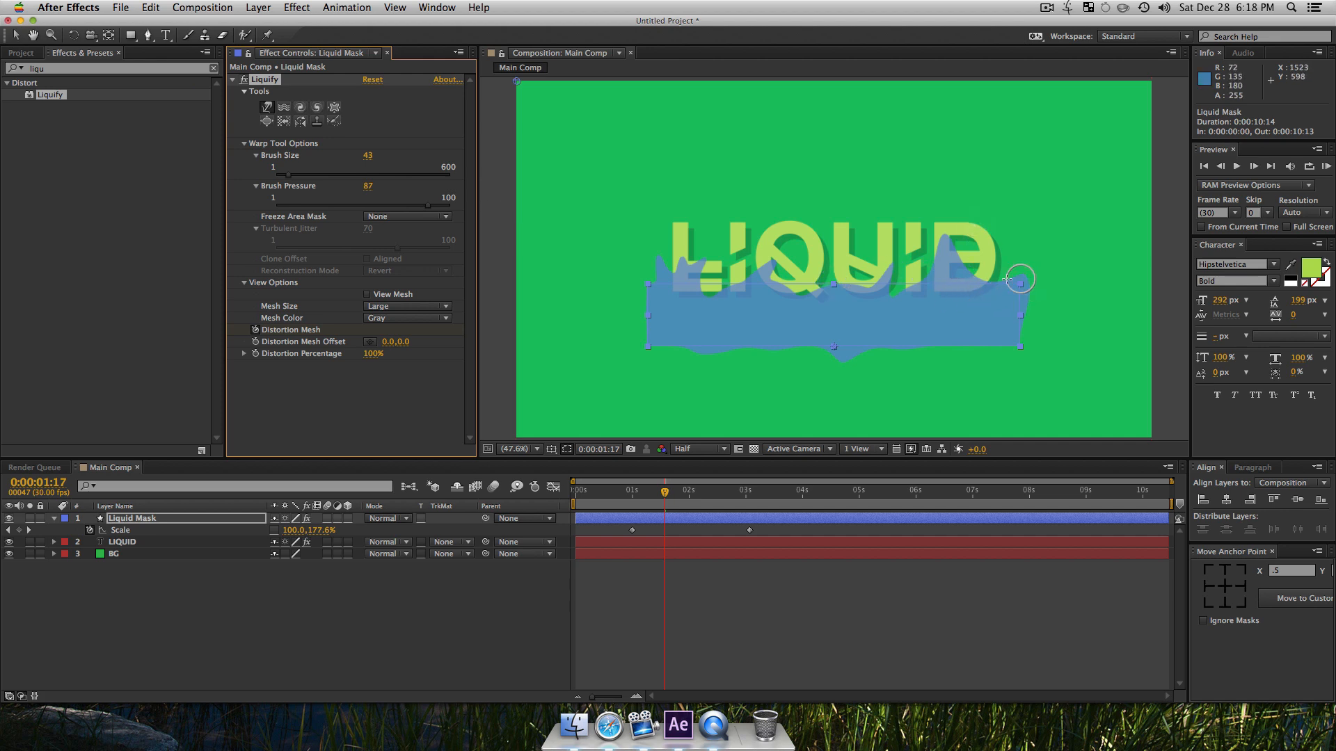
pyautogui.moveTo(930, 290); pyautogui.dragTo(909, 240)
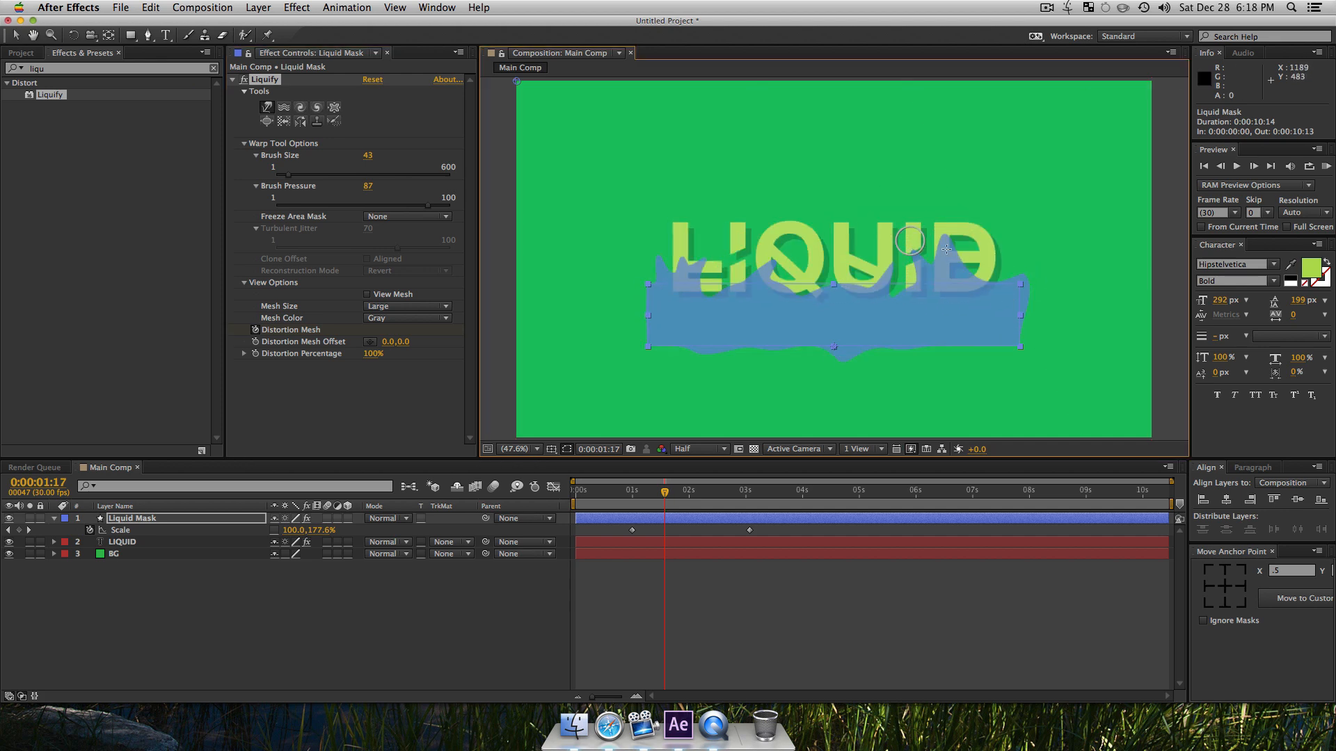
pyautogui.moveTo(404, 209); pyautogui.dragTo(400, 206)
pyautogui.click(386, 174)
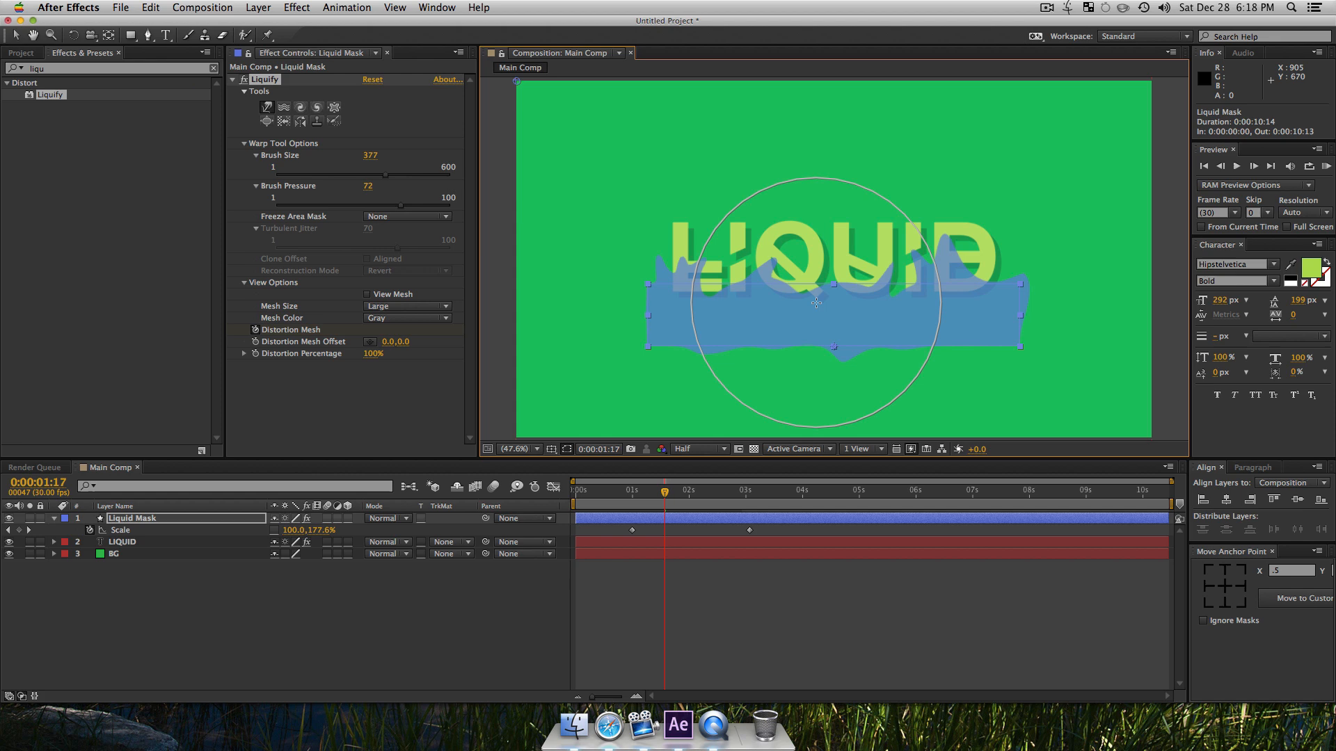
pyautogui.moveTo(816, 297); pyautogui.dragTo(816, 274)
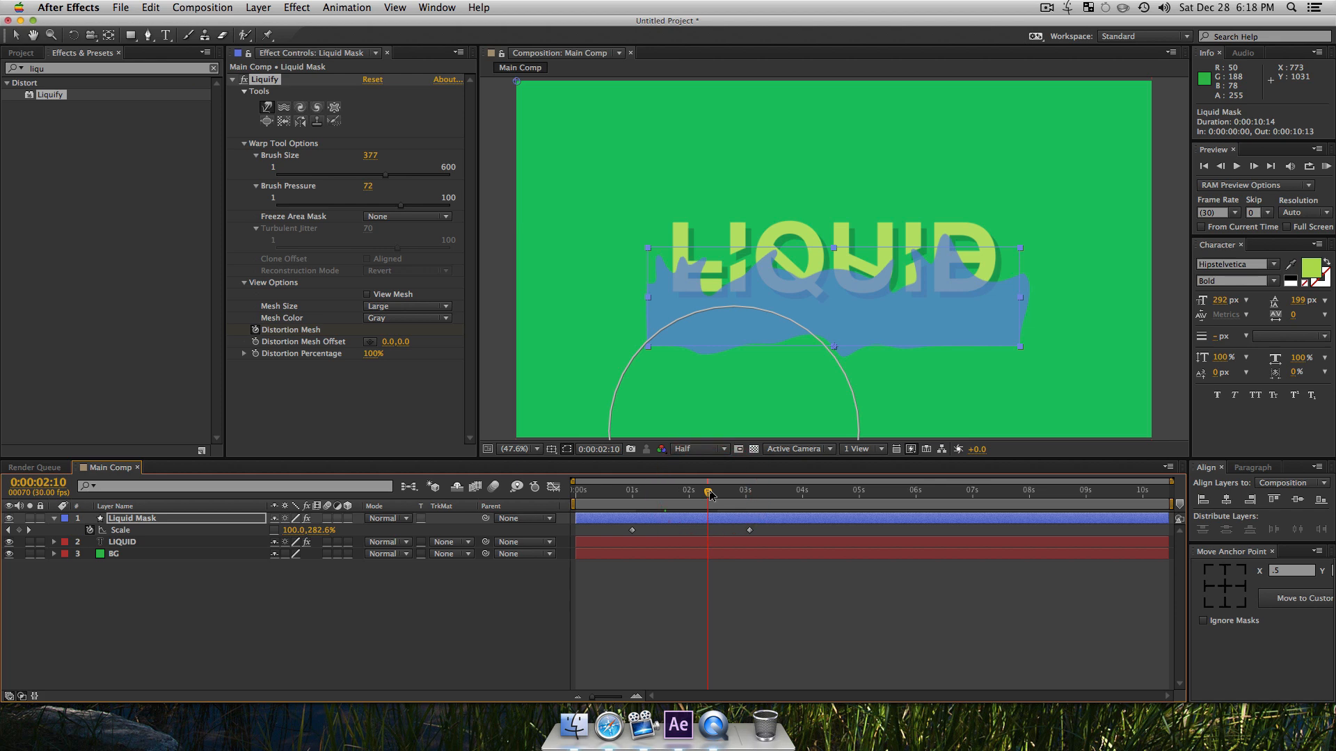
# Step: At 0:00:02:10, lower the Warp brush pressure to 49, reduce the brush size, and reshape Liquid Mask's top edge
pyautogui.click(360, 206)
pyautogui.moveTo(373, 180); pyautogui.dragTo(344, 175)
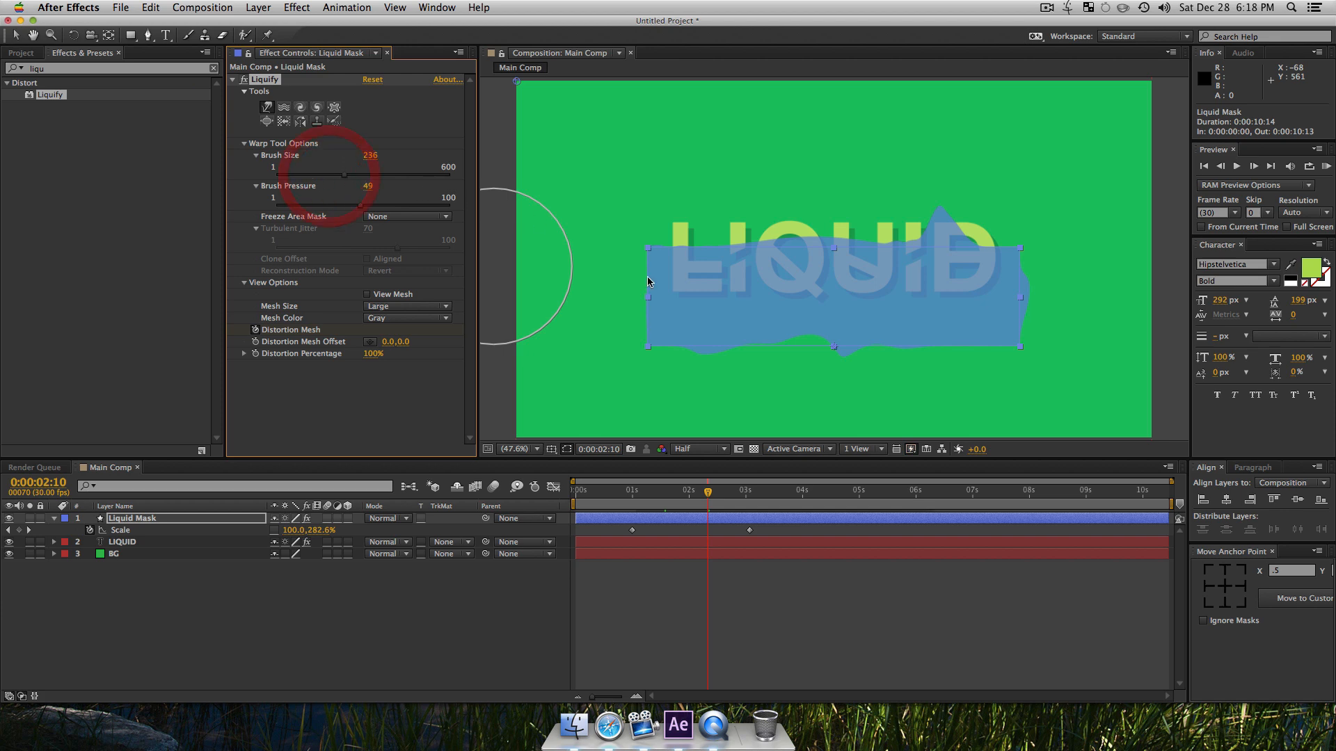
pyautogui.moveTo(702, 260)
pyautogui.mouseDown()
pyautogui.moveTo(700, 197)
pyautogui.moveTo(715, 229)
pyautogui.mouseUp()
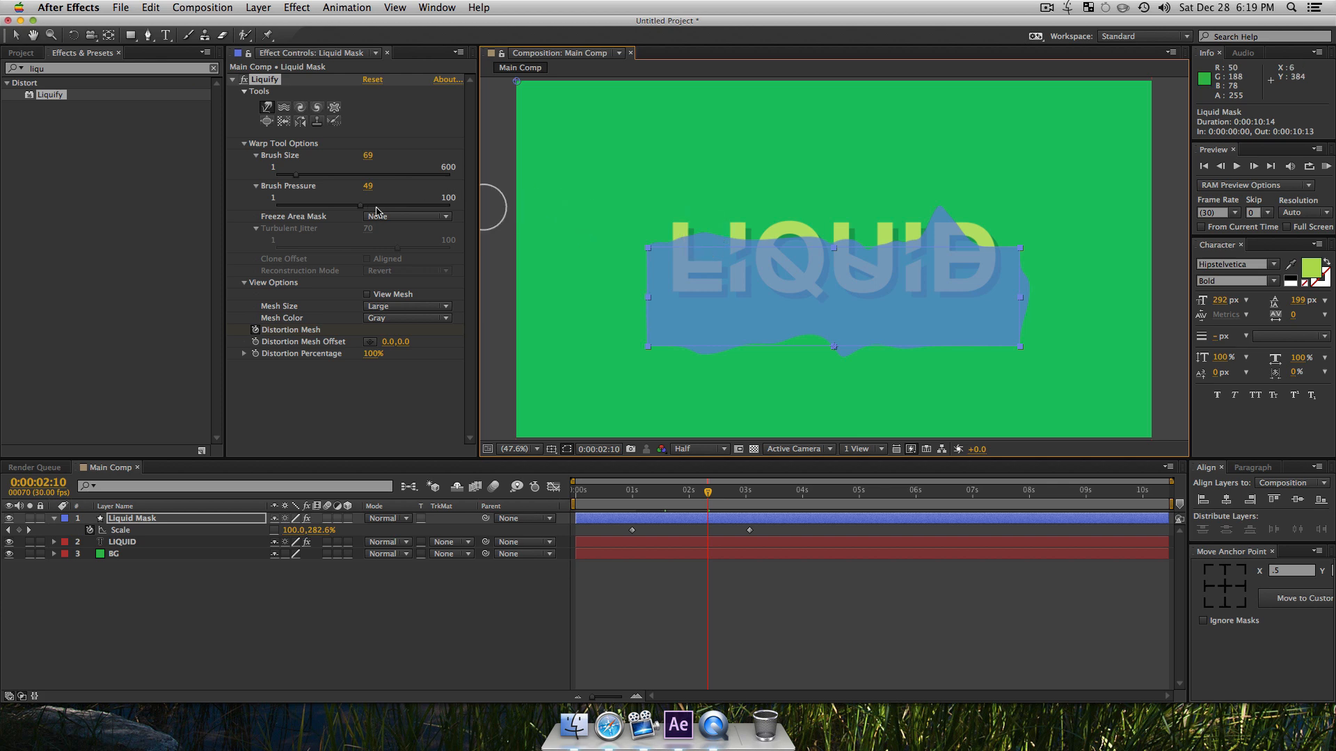
# Step: Raise the Warp pressure to 67 with brush size 69 and push small dips and bumps along the mask's top edge
pyautogui.moveTo(380, 210); pyautogui.dragTo(391, 206)
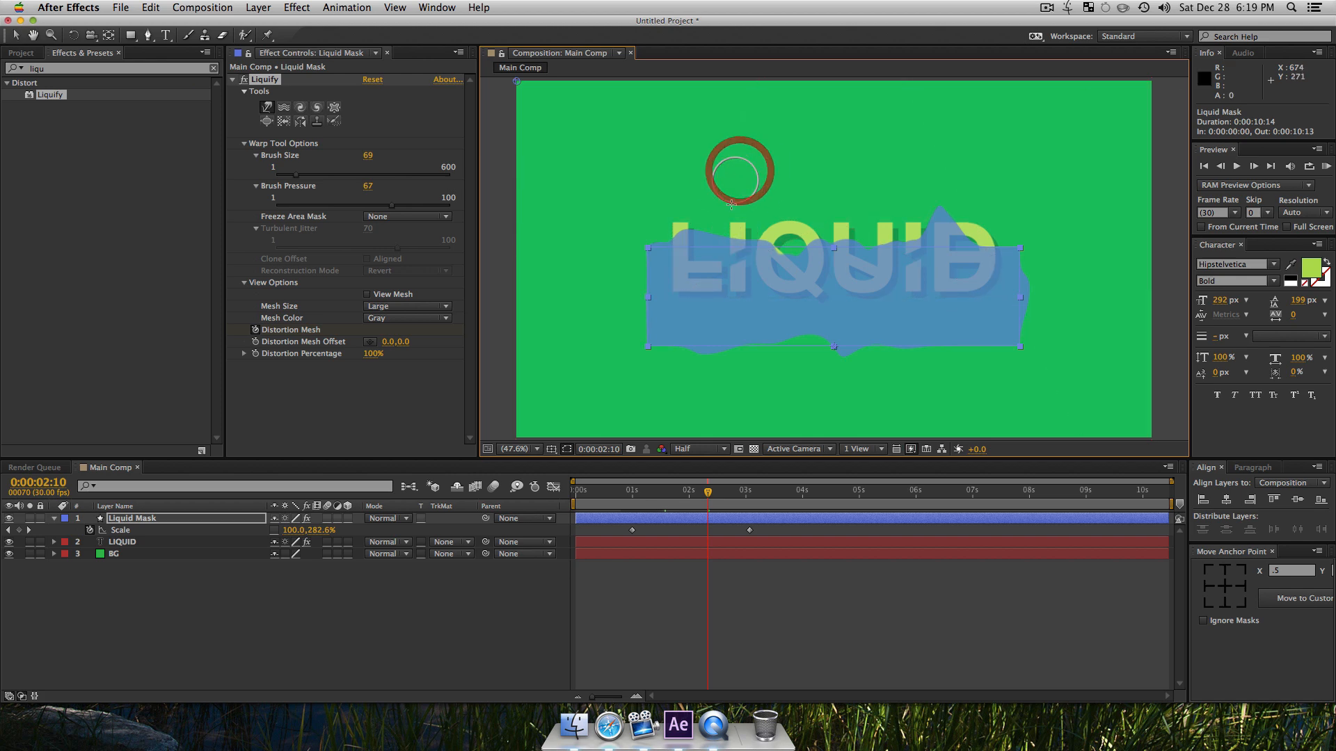
pyautogui.moveTo(676, 234); pyautogui.dragTo(689, 263)
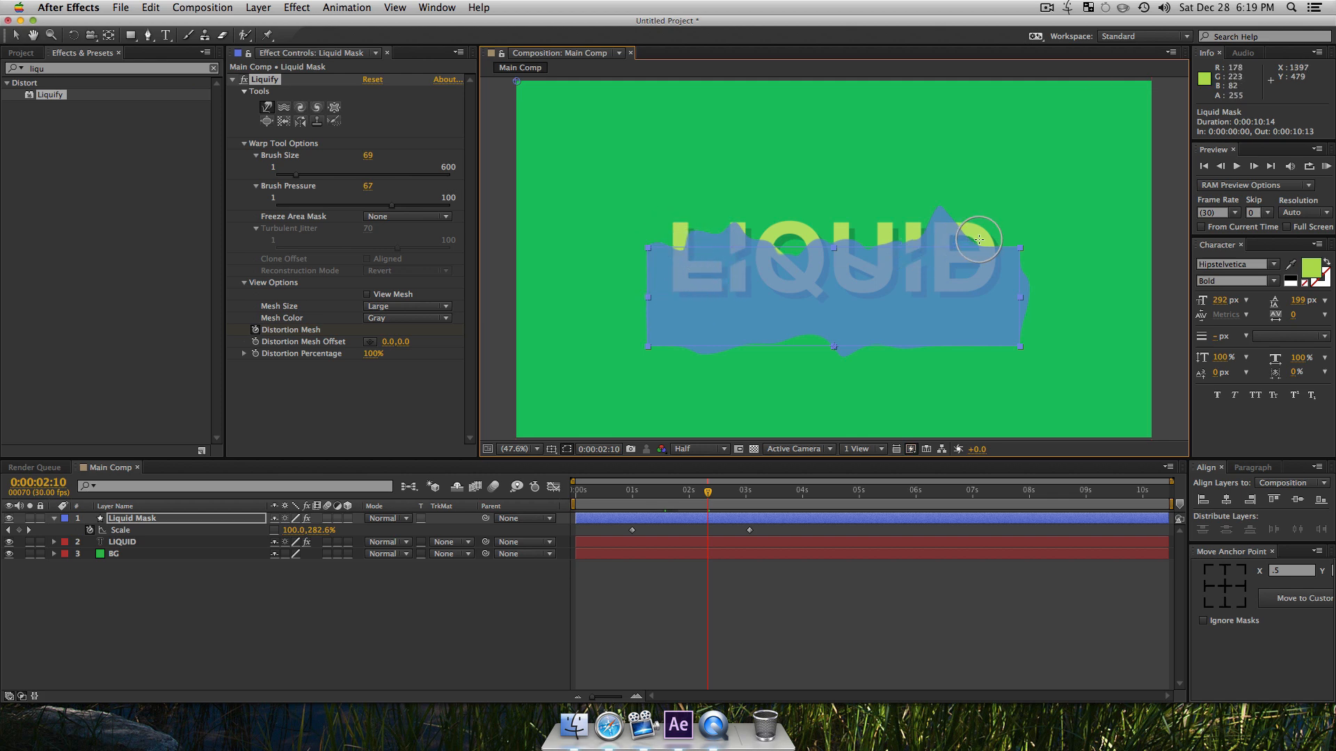
pyautogui.moveTo(993, 217); pyautogui.dragTo(993, 215)
pyautogui.moveTo(987, 293); pyautogui.dragTo(974, 289)
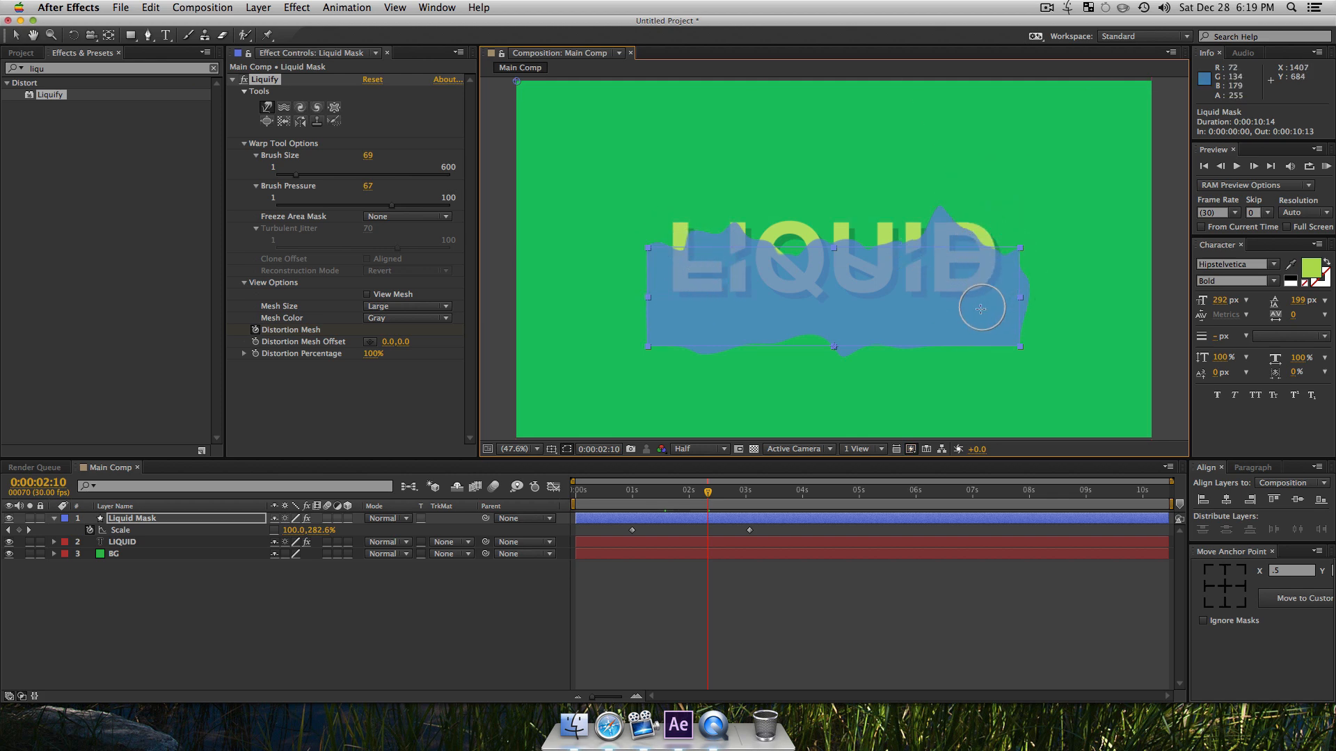
pyautogui.moveTo(869, 254); pyautogui.dragTo(875, 306)
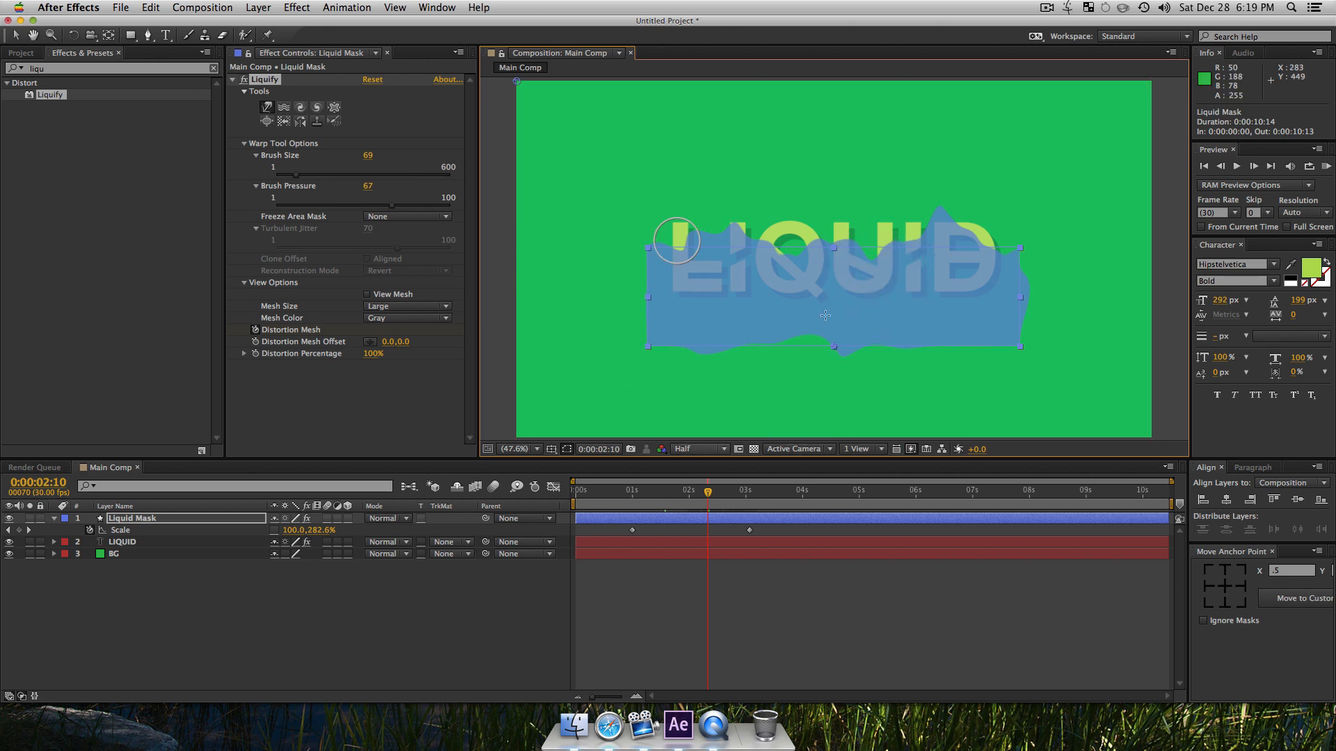
# Step: At 0:00:03:03, enlarge the Warp brush to 424 and push the mask's top edge up into a broad wave above the first letters
pyautogui.moveTo(743, 495); pyautogui.dragTo(754, 498)
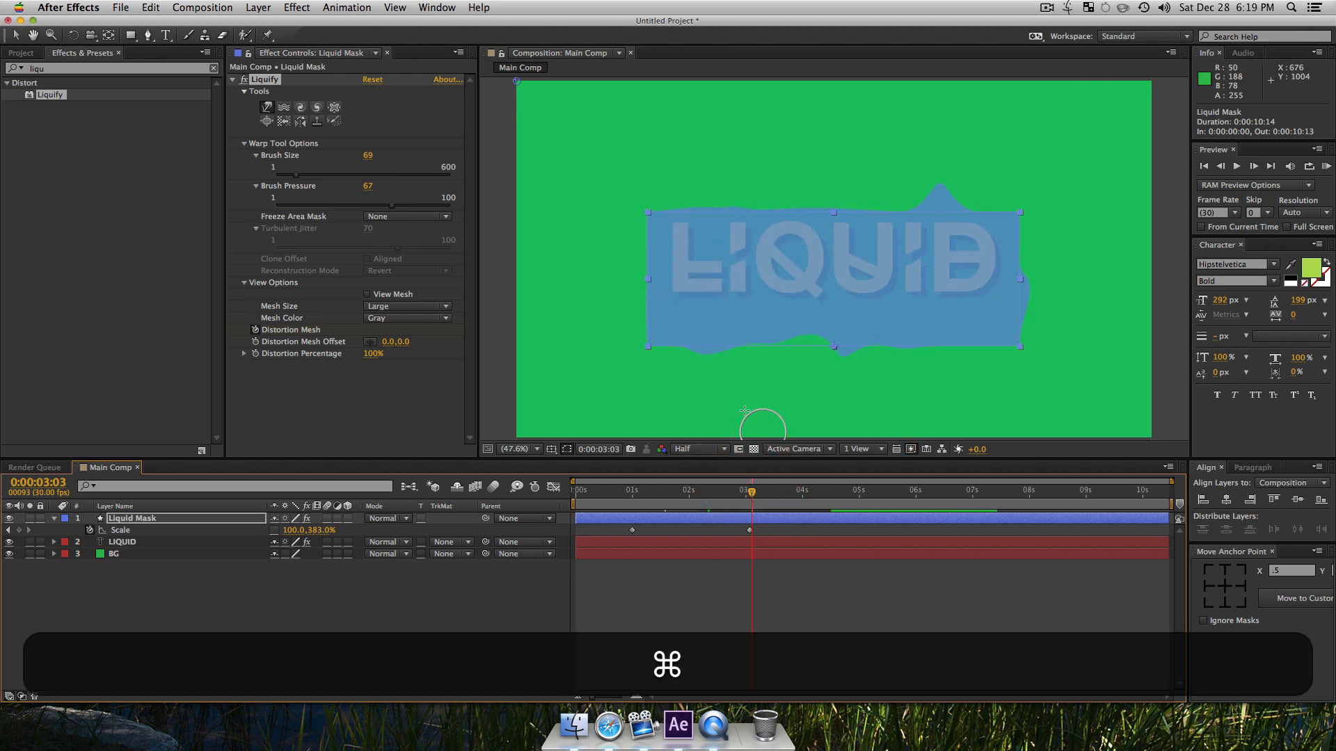
pyautogui.moveTo(769, 306)
pyautogui.mouseDown()
pyautogui.moveTo(903, 307)
pyautogui.moveTo(888, 309)
pyautogui.mouseUp()
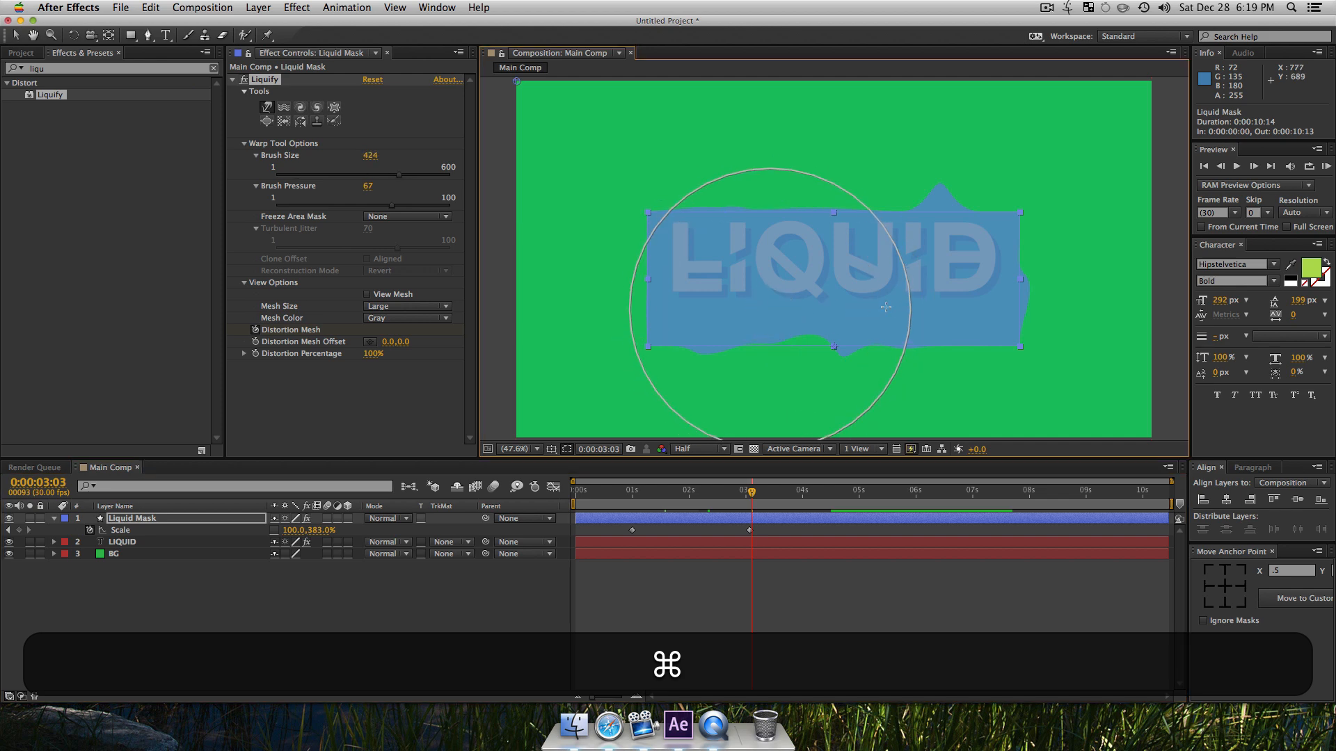
pyautogui.moveTo(711, 146)
pyautogui.mouseDown()
pyautogui.moveTo(734, 213)
pyautogui.moveTo(712, 128)
pyautogui.mouseUp()
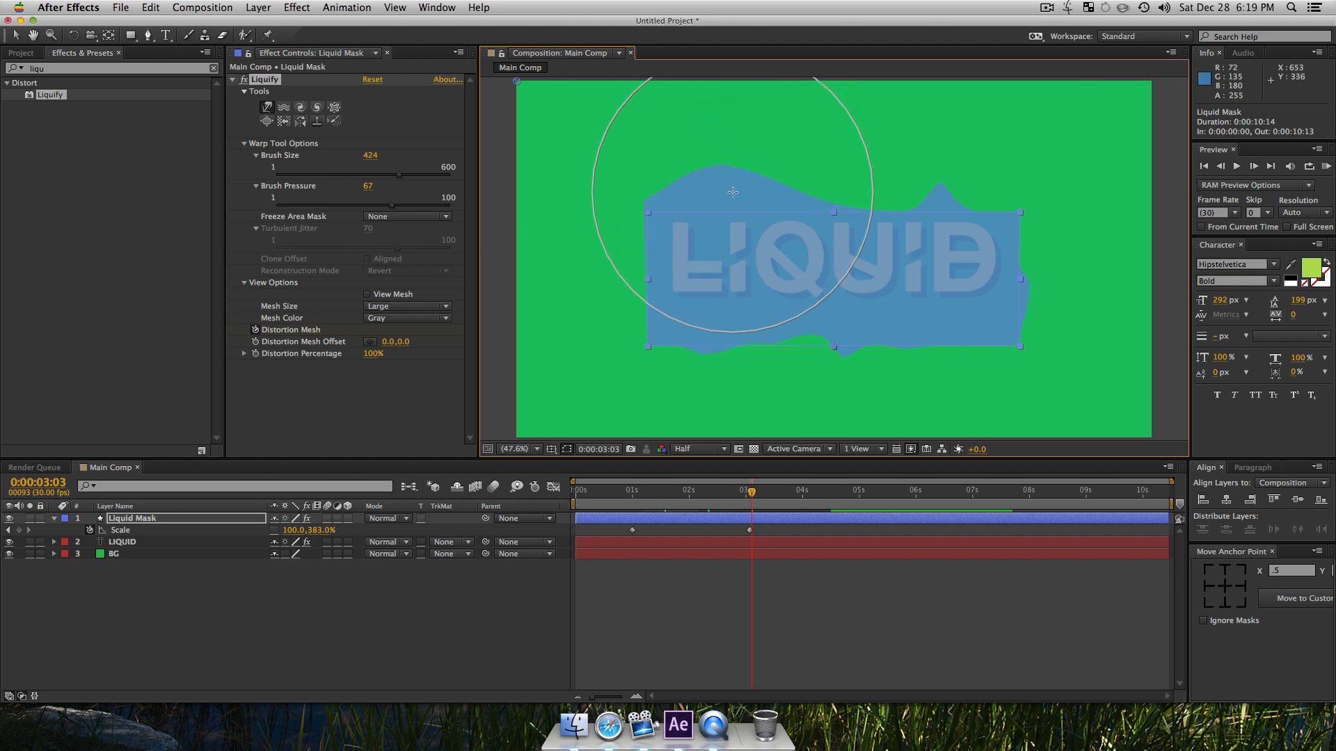
pyautogui.click(486, 627)
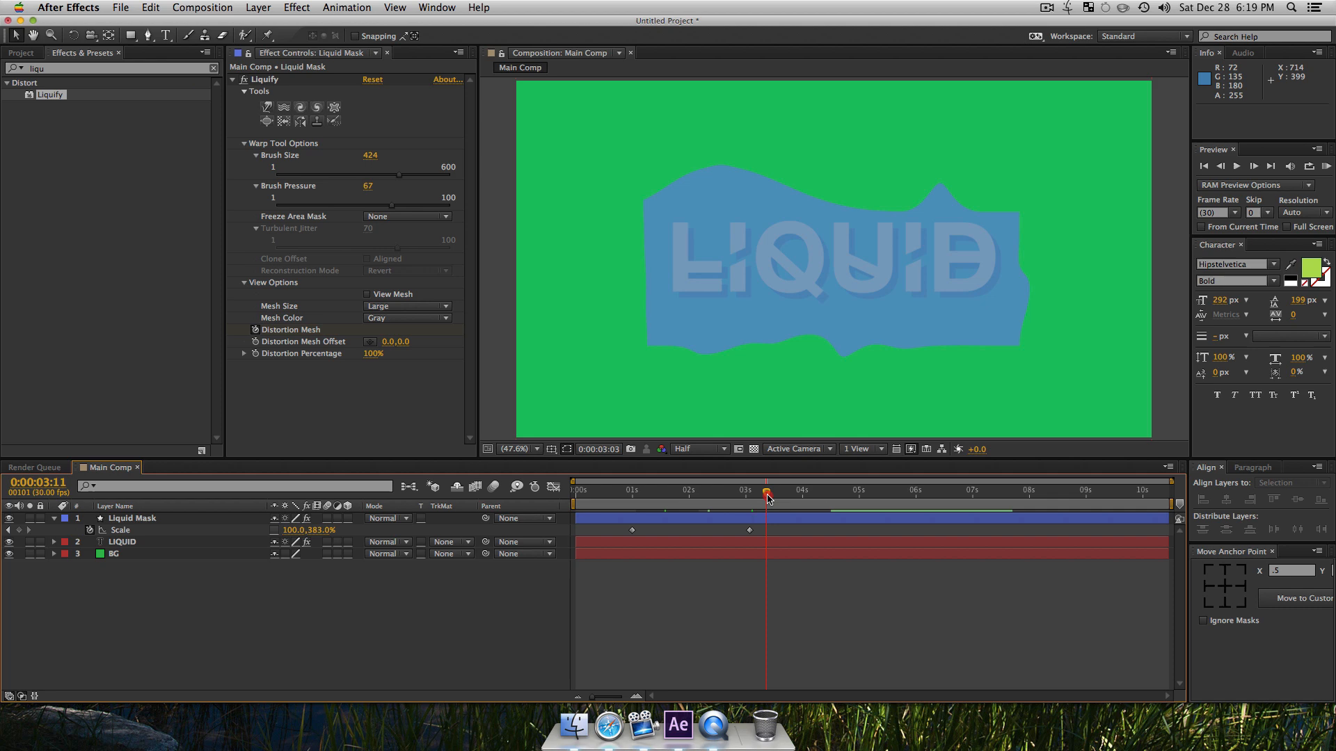
# Step: End the work area at 0:00:03:23 and play a RAM preview of the rising mask
pyautogui.click(789, 501)
pyautogui.press('n')
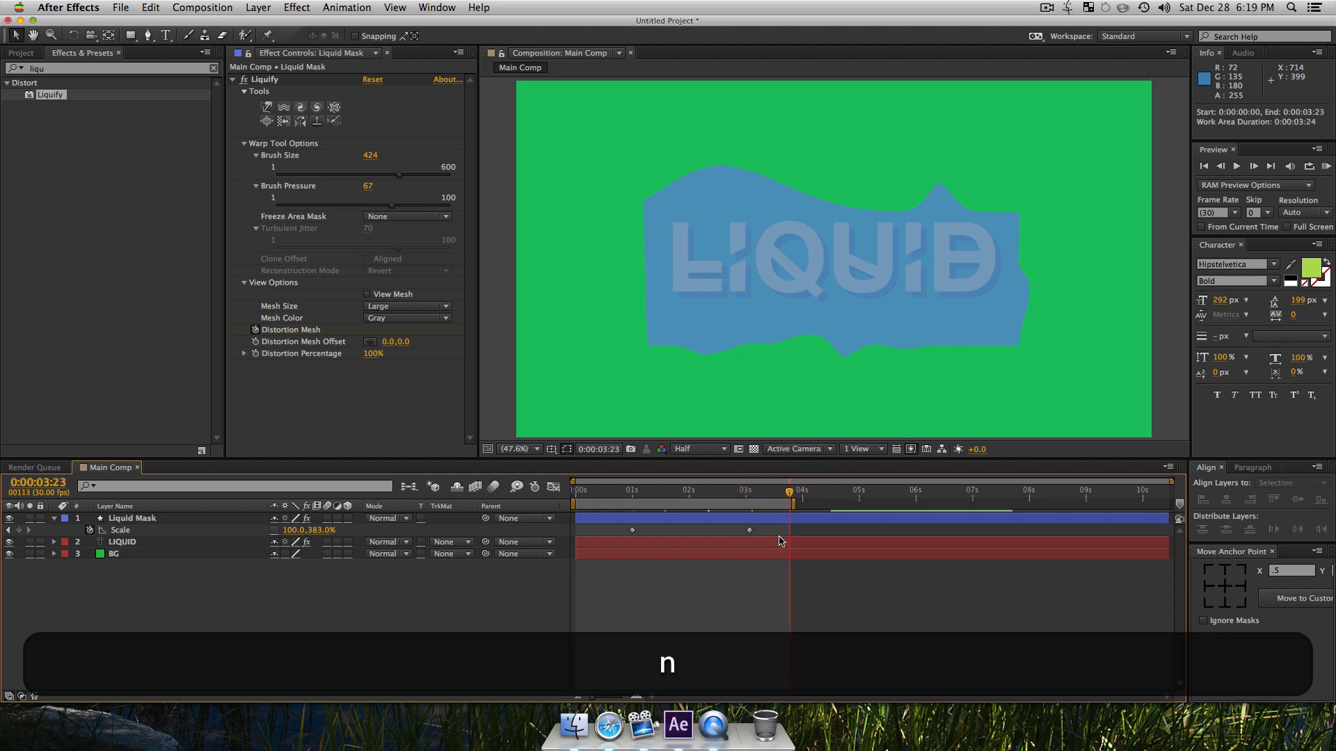
pyautogui.click(777, 545)
pyautogui.press('0')
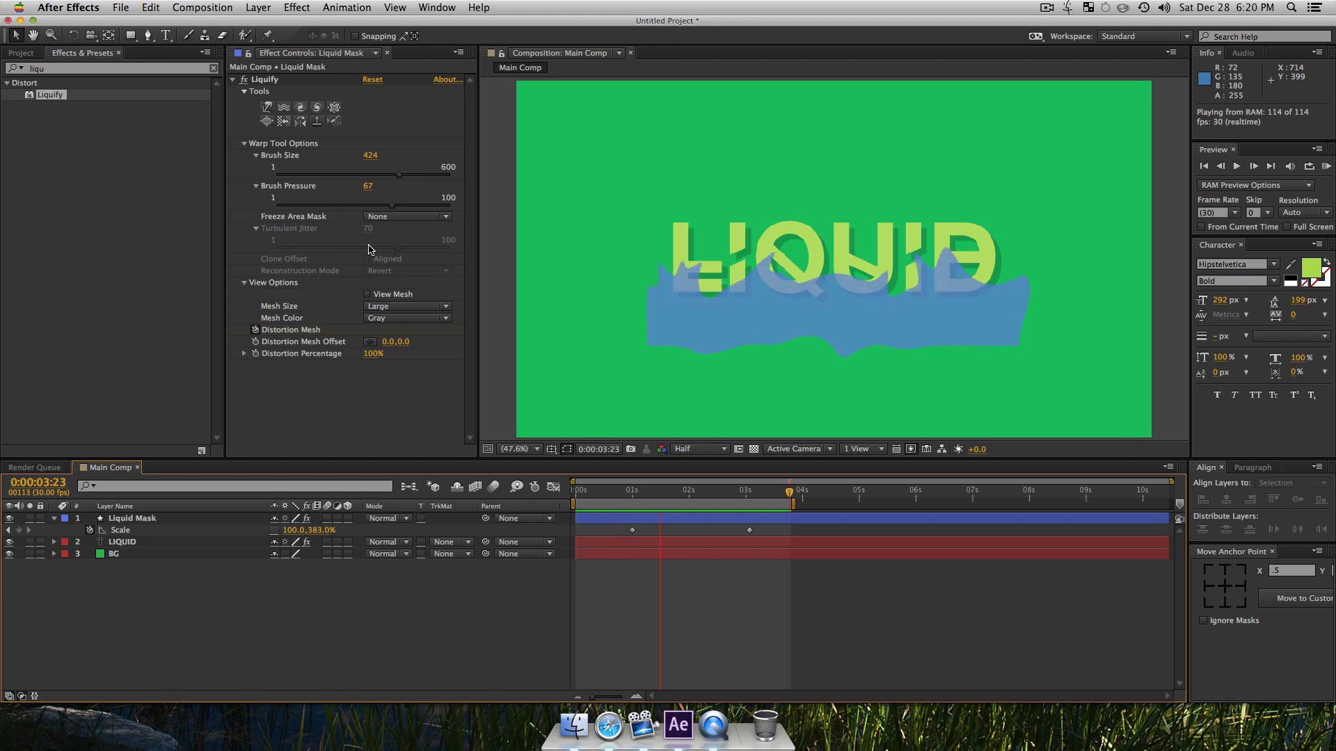
pyautogui.press('space')
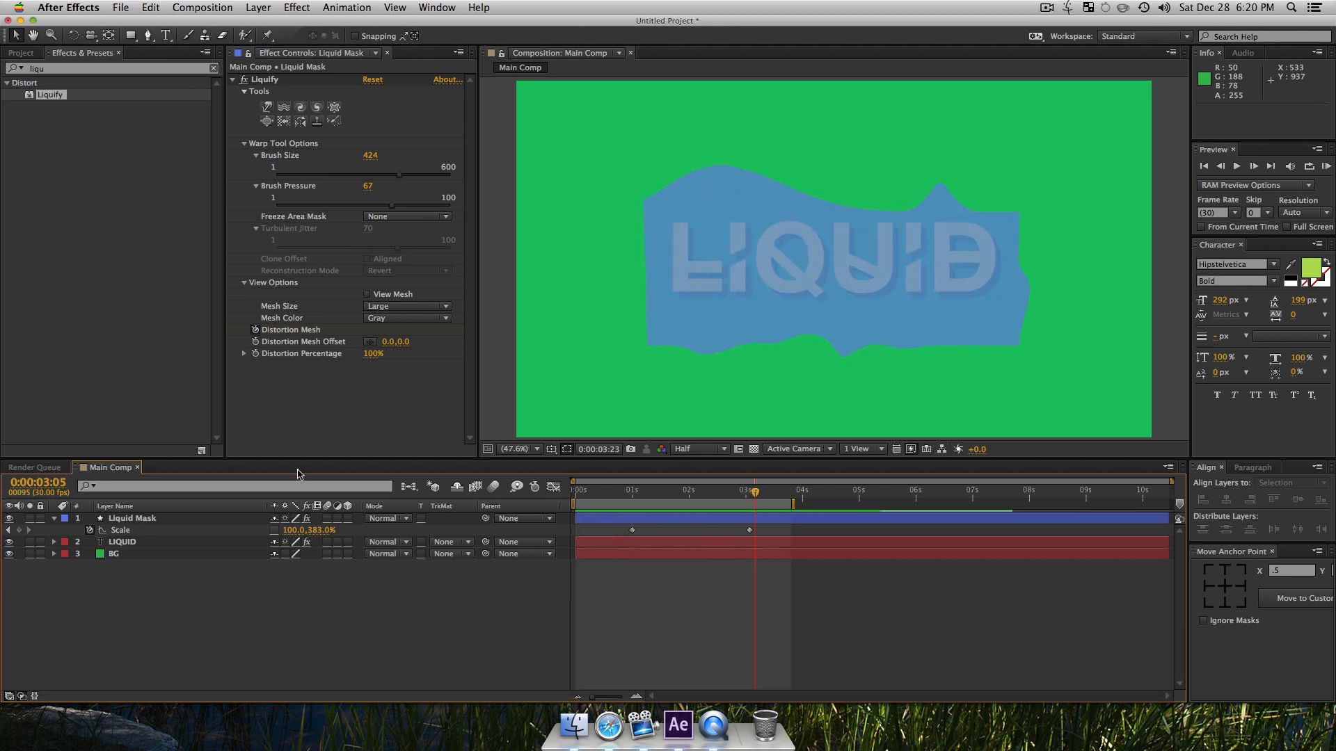
# Step: Set the LIQUID layer's track matte to Alpha Matte "Liquid Mask"
pyautogui.click(454, 542)
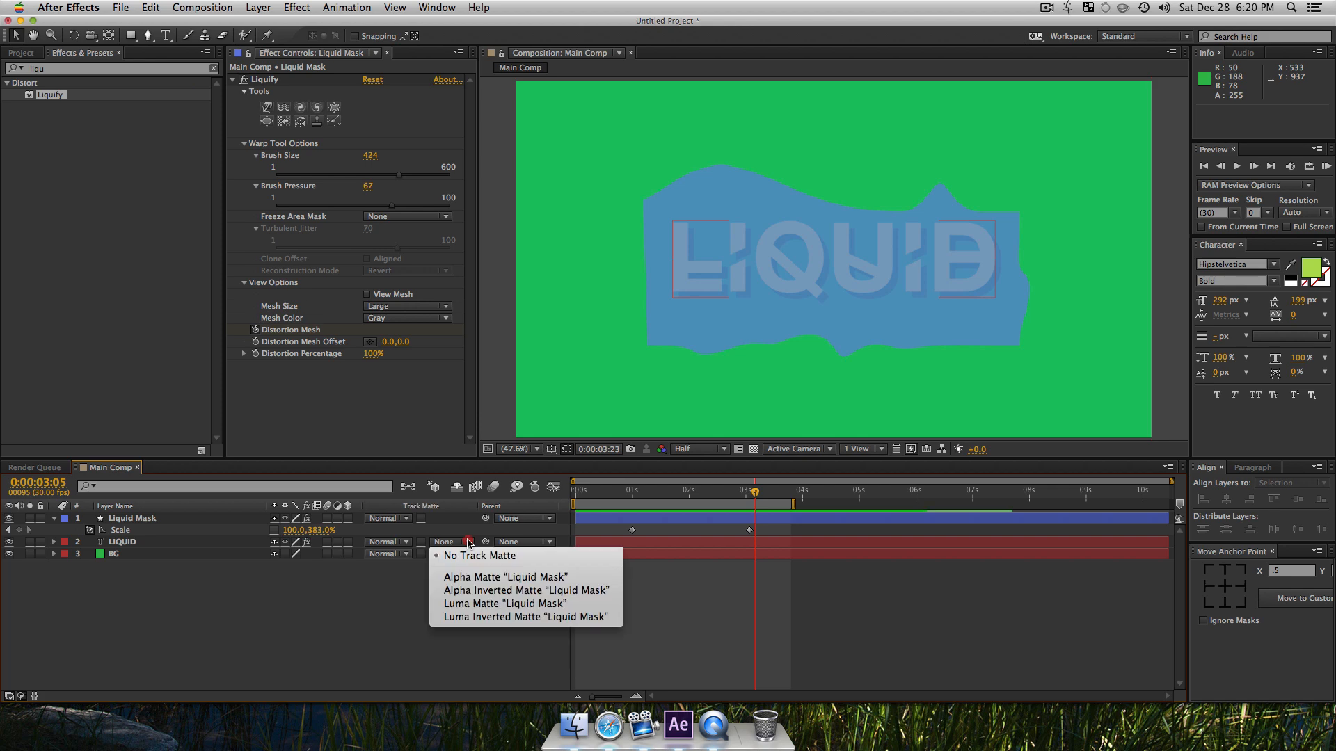
pyautogui.click(479, 580)
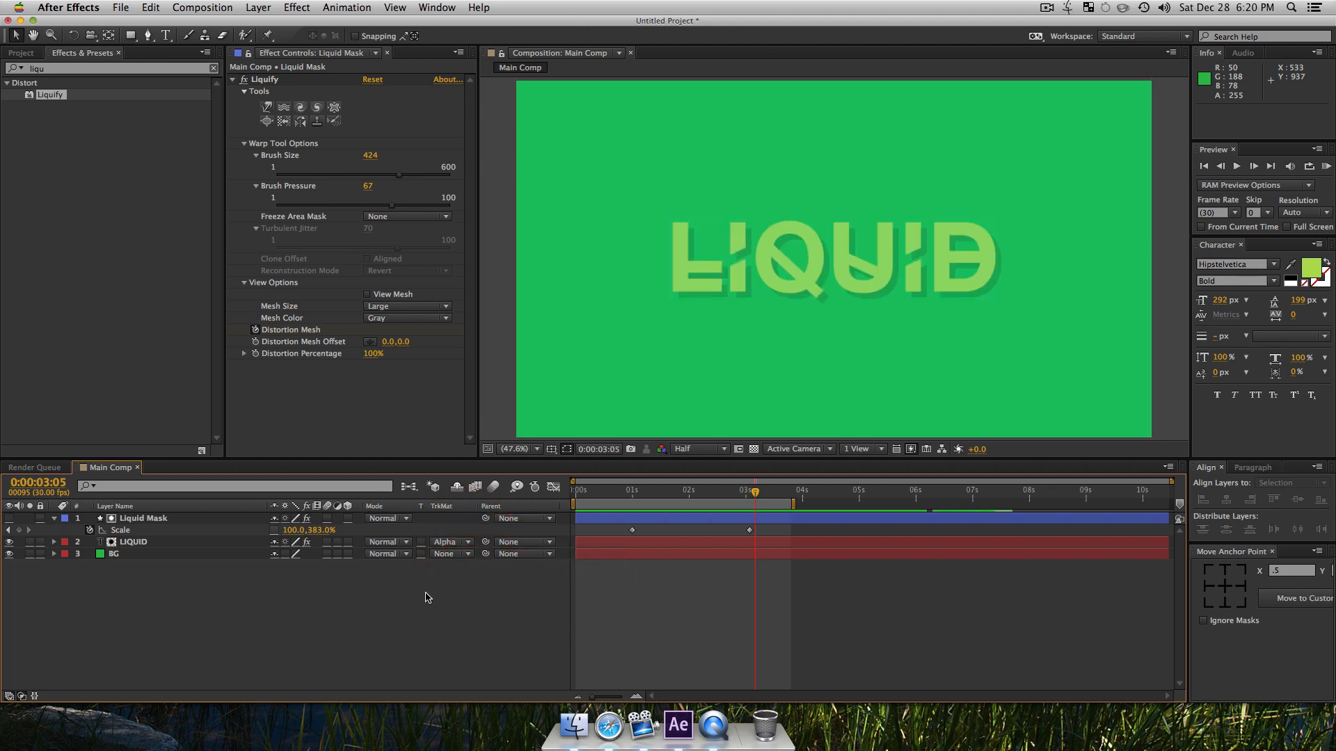
# Step: Raise the Liquid Mask layer's opacity to 100% and play a RAM preview of the text reveal
pyautogui.click(144, 523)
pyautogui.press('t')
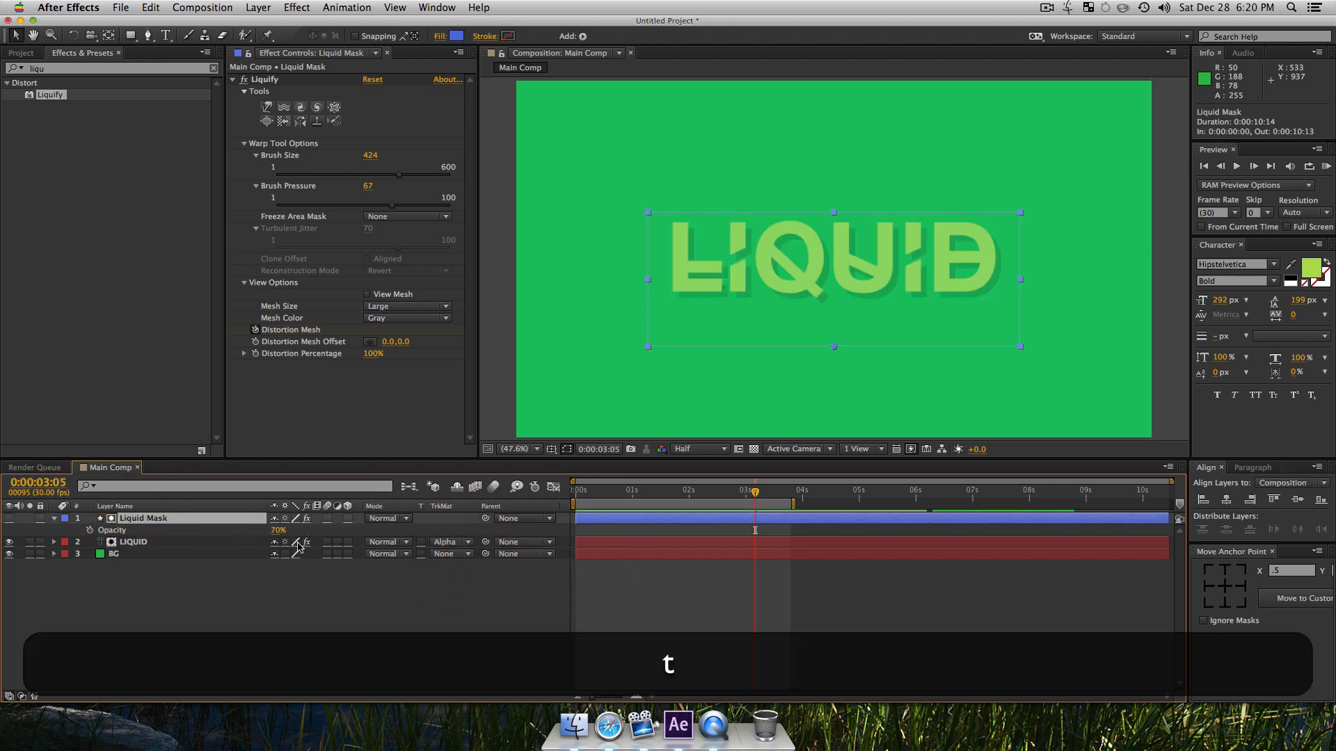
pyautogui.moveTo(276, 537); pyautogui.dragTo(297, 537)
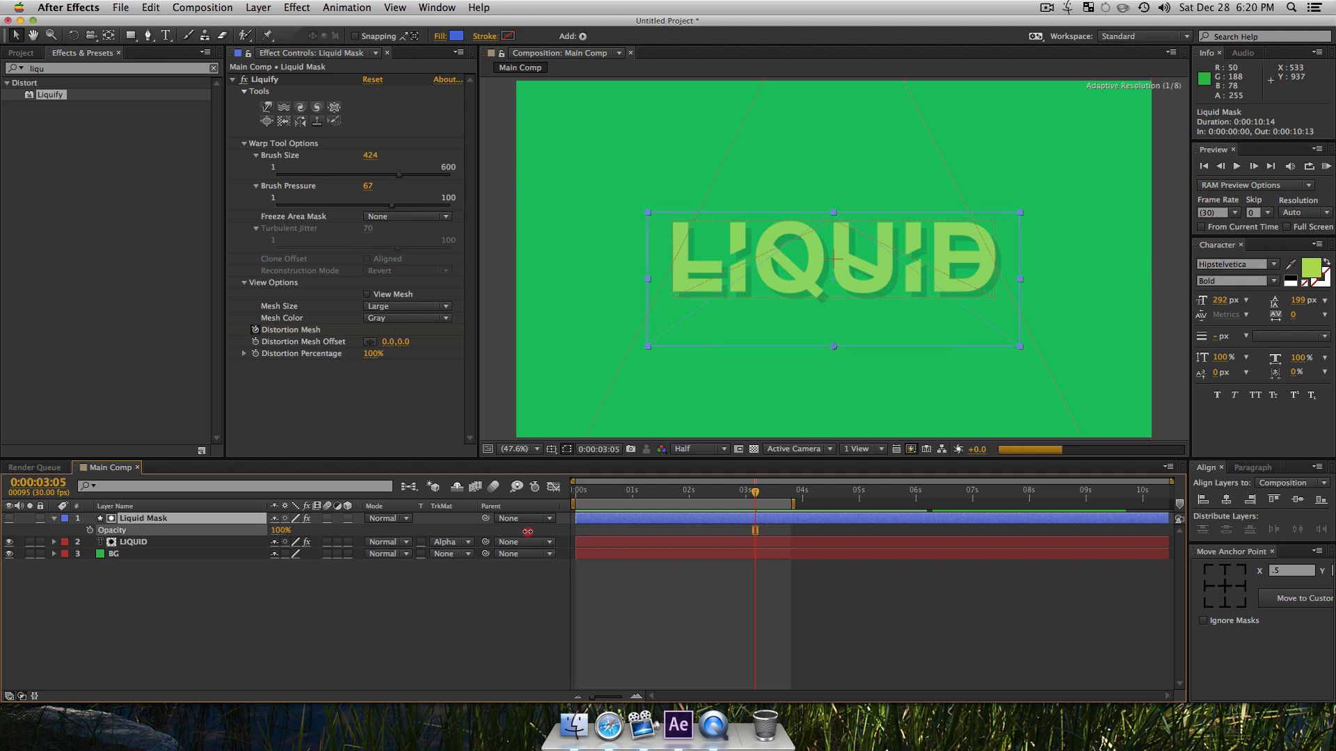
pyautogui.click(299, 618)
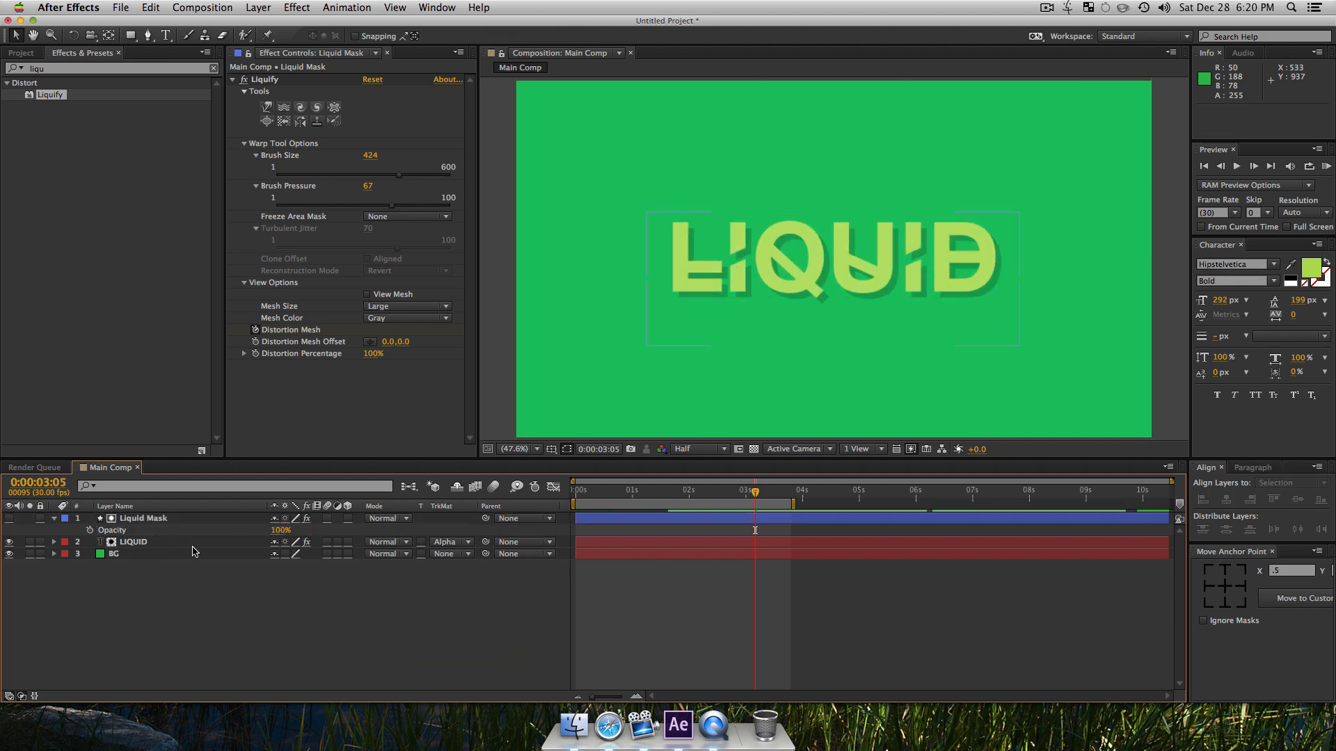
pyautogui.press('KP_0')
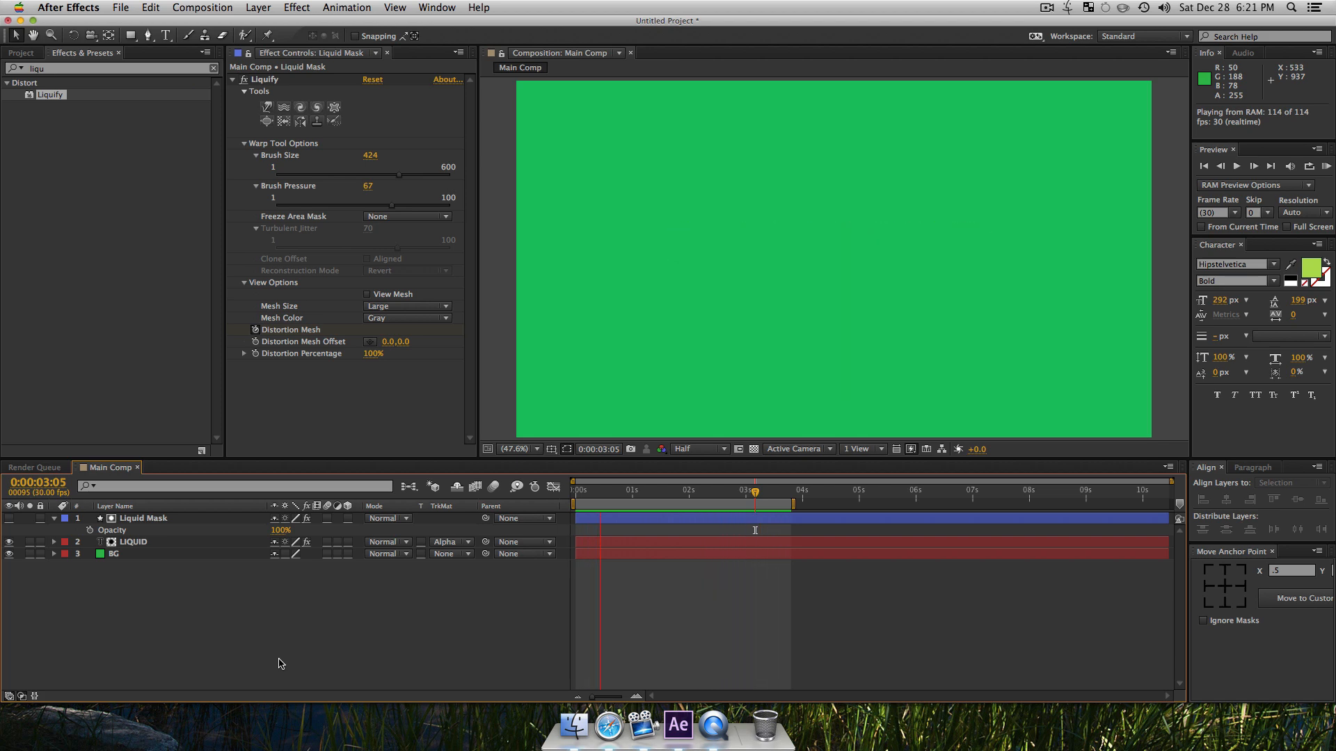
pyautogui.press('space')
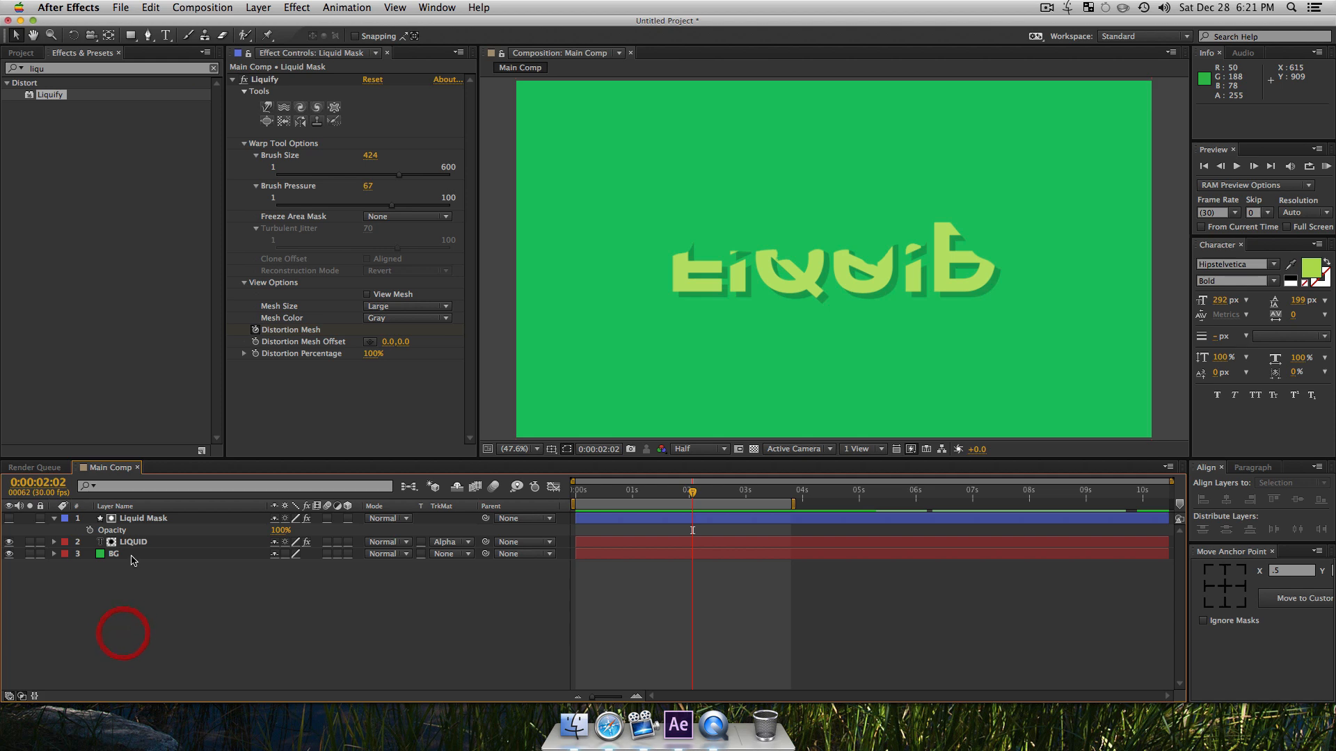
# Step: Duplicate the LIQUID and Liquid Mask layers together as a matted pair
pyautogui.click(133, 543)
pyautogui.keyDown('shift'); pyautogui.click(136, 519); pyautogui.keyUp('shift')
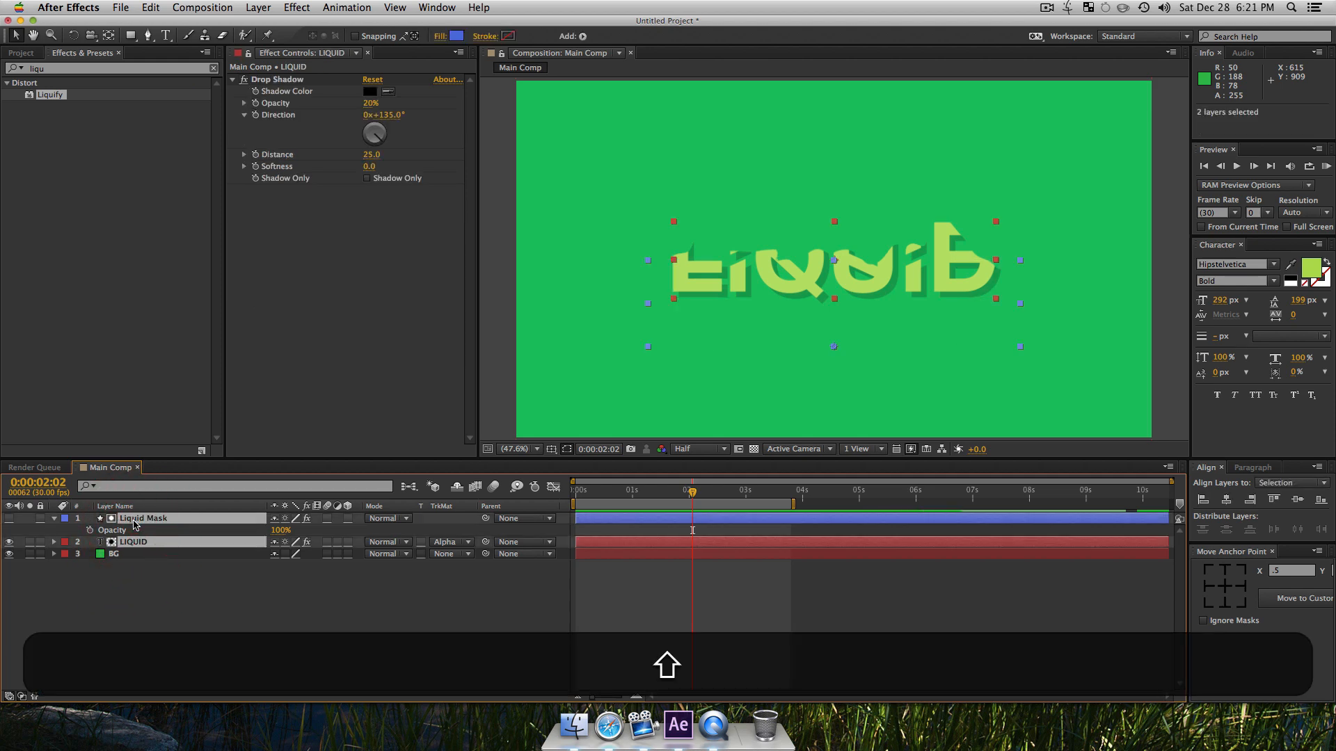
pyautogui.press('super+d')
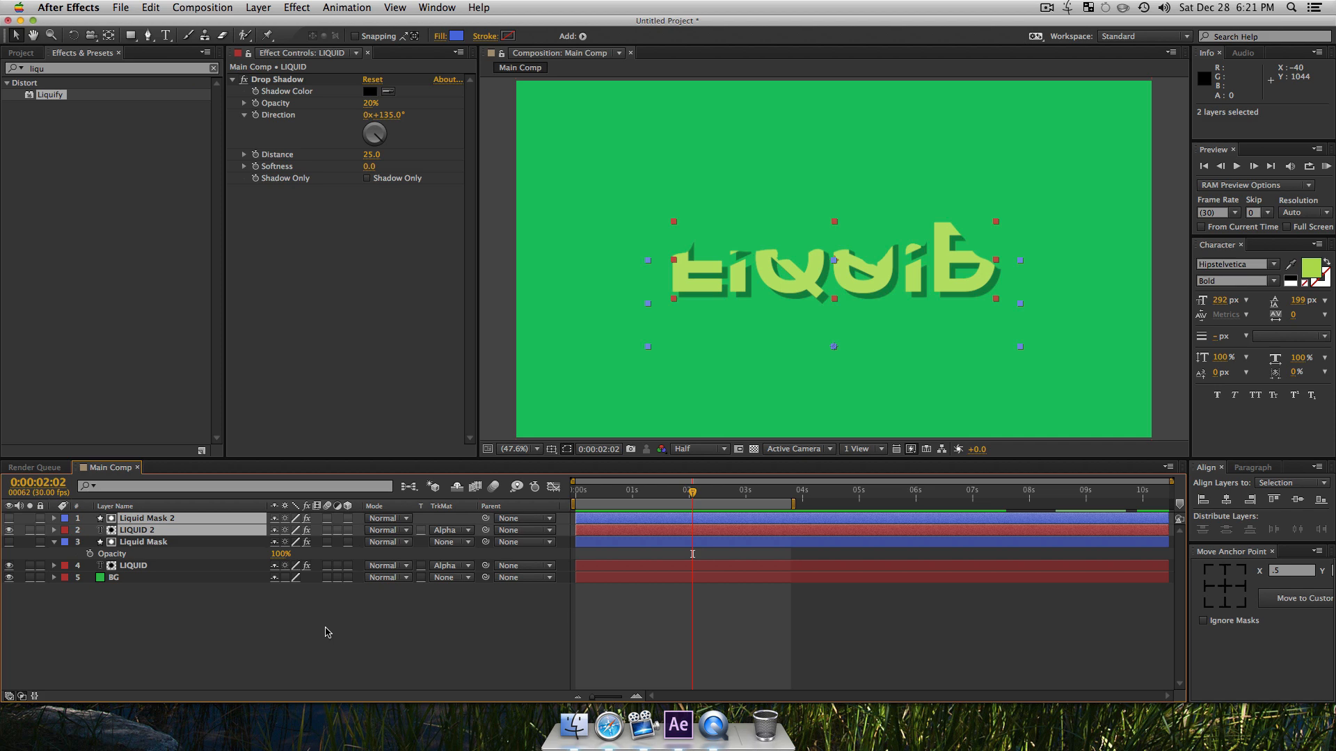
pyautogui.click(328, 663)
# Step: Nudge the Liquid Mask 2 and LIQUID 2 layers later in time so they start at 0:00:00:08
pyautogui.click(638, 519)
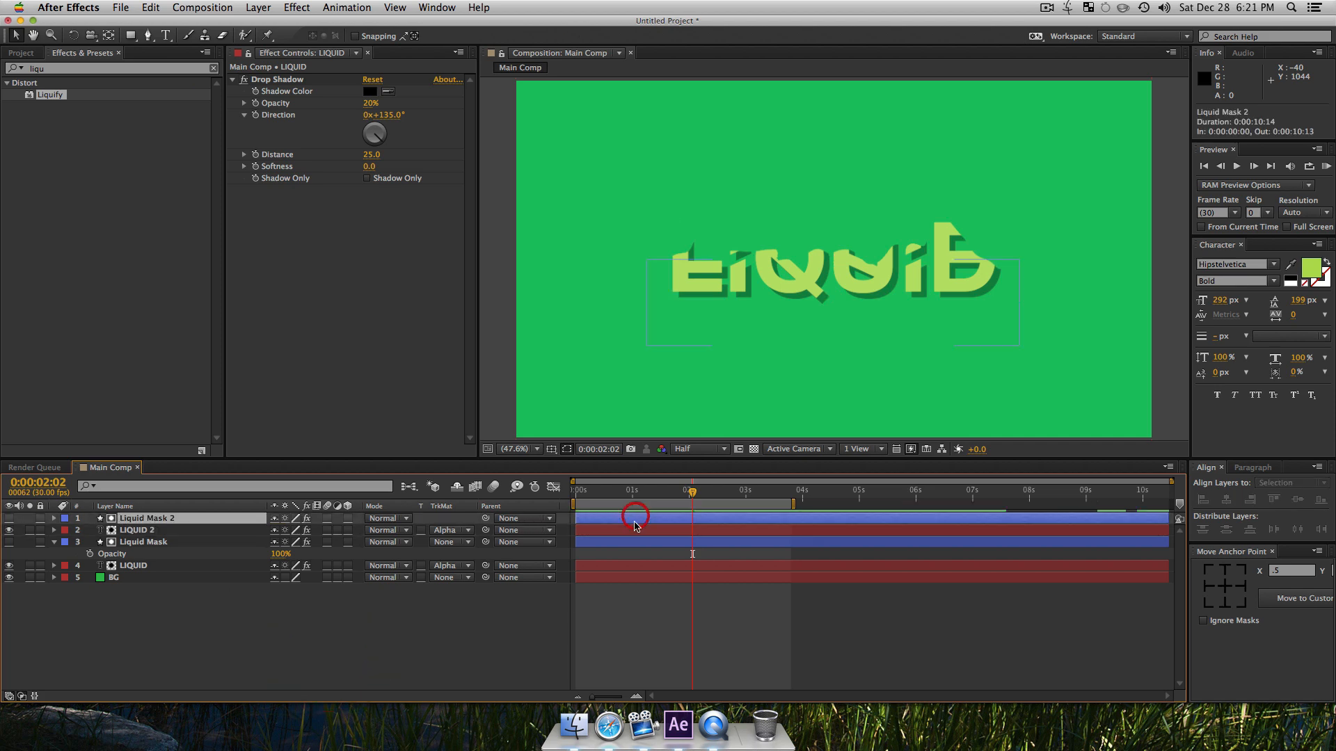
pyautogui.keyDown('shift'); pyautogui.click(595, 530); pyautogui.keyUp('shift')
pyautogui.press('alt')
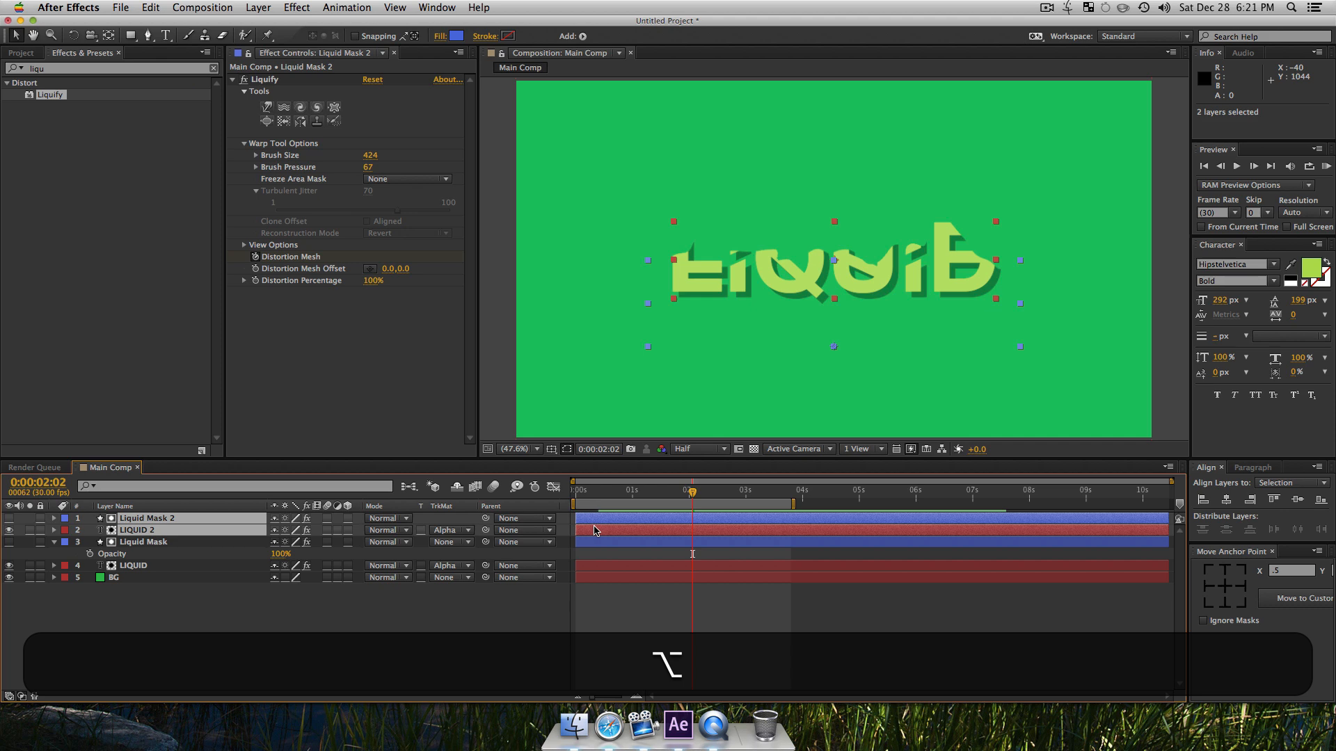
pyautogui.hotkey('alt', 'pagedown')
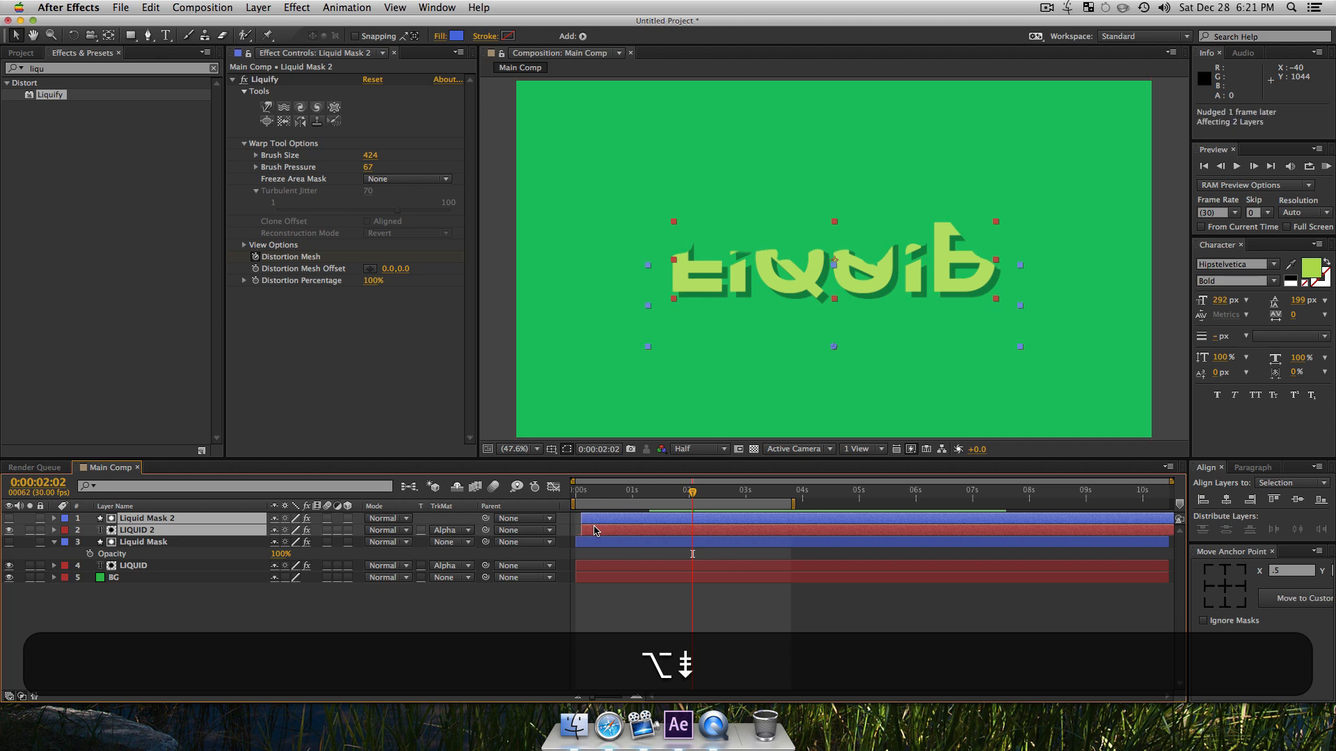
pyautogui.hotkey('alt', 'pagedown')
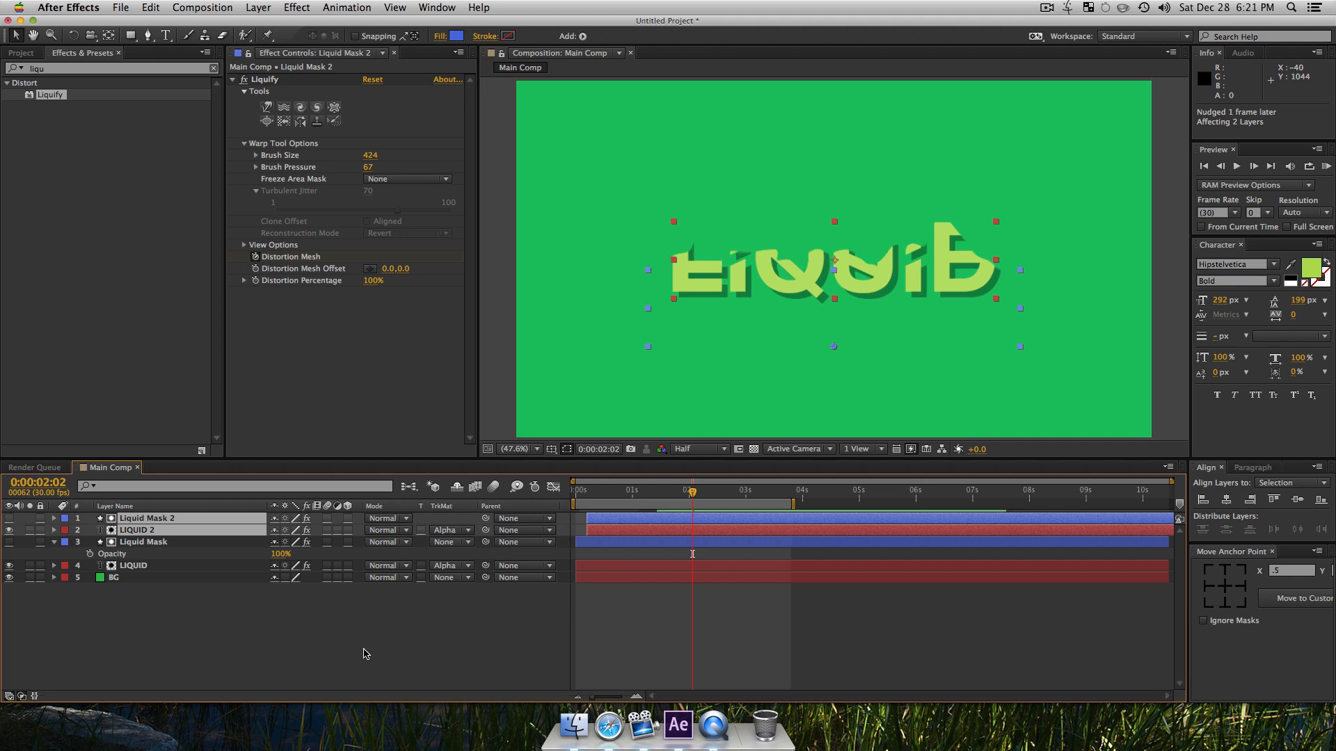
pyautogui.click(420, 602)
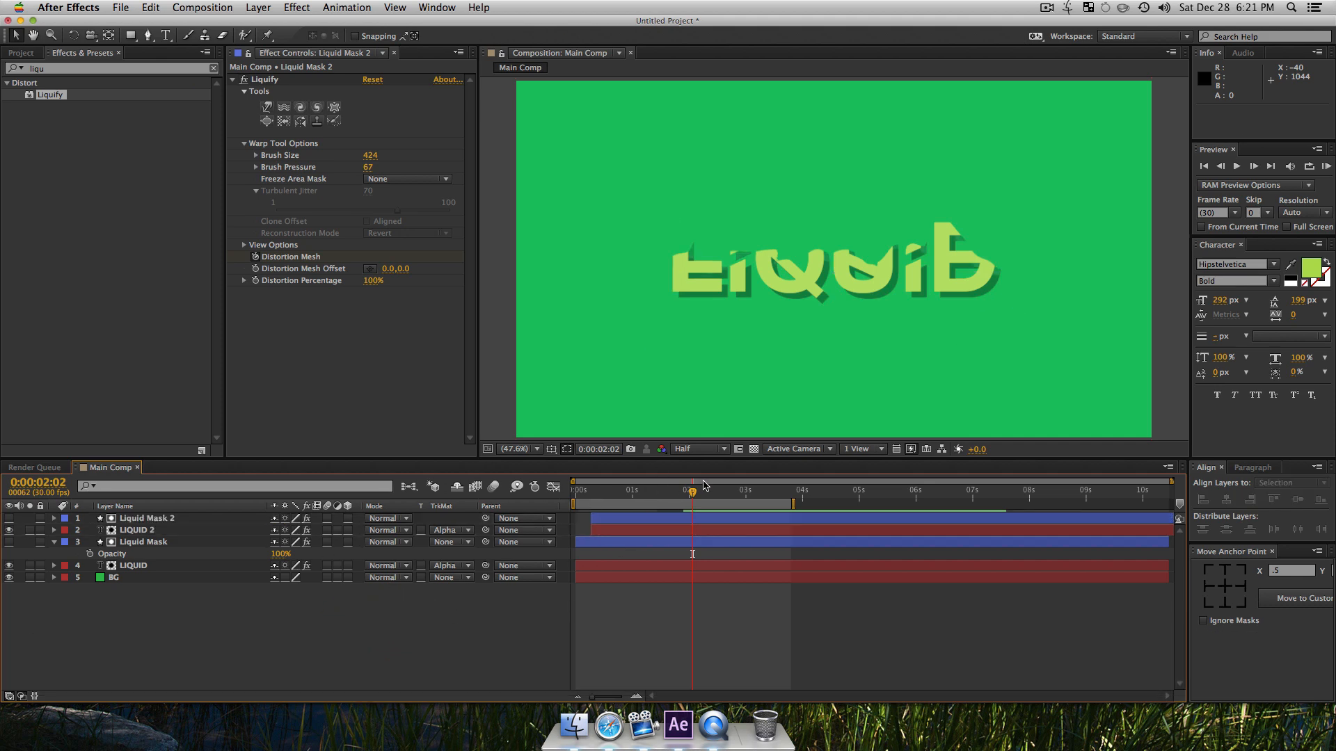
# Step: Set the original LIQUID layer's opacity to 70%
pyautogui.click(133, 532)
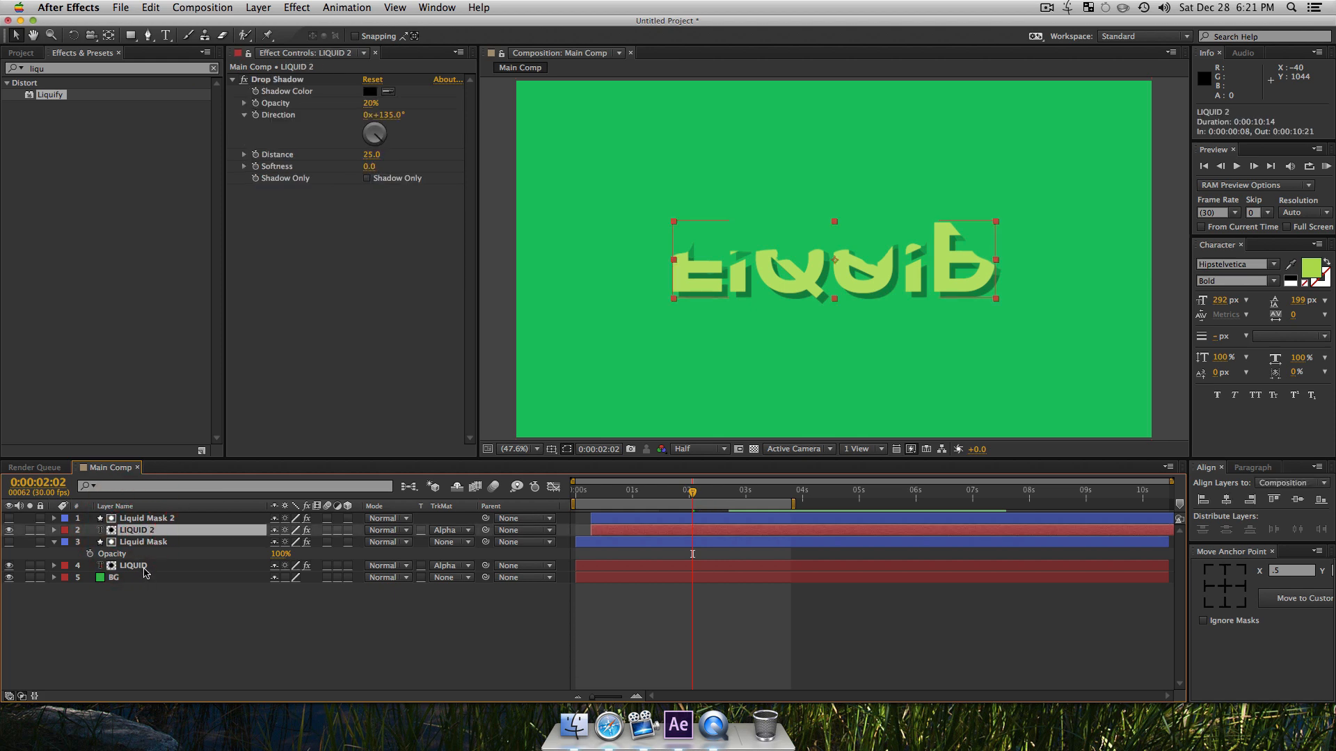
pyautogui.click(139, 566)
pyautogui.press('t')
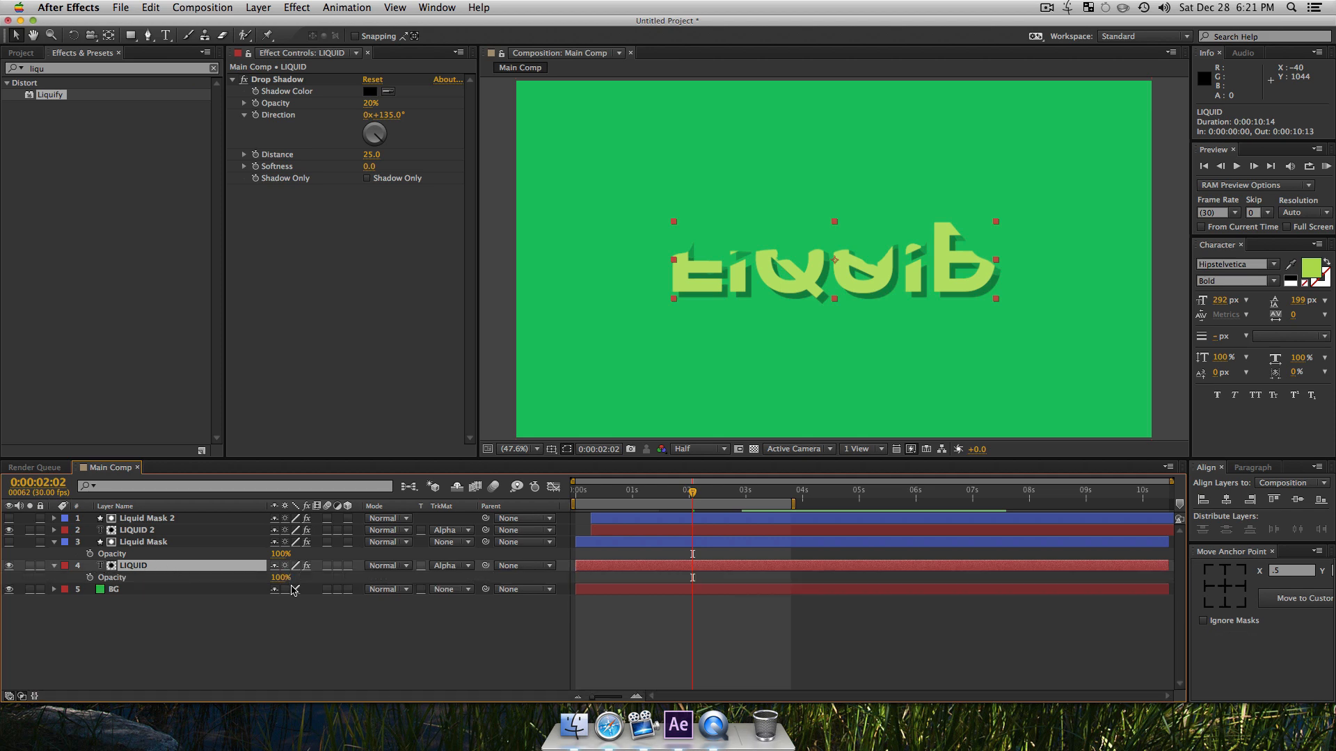
pyautogui.click(281, 578)
pyautogui.write('70')
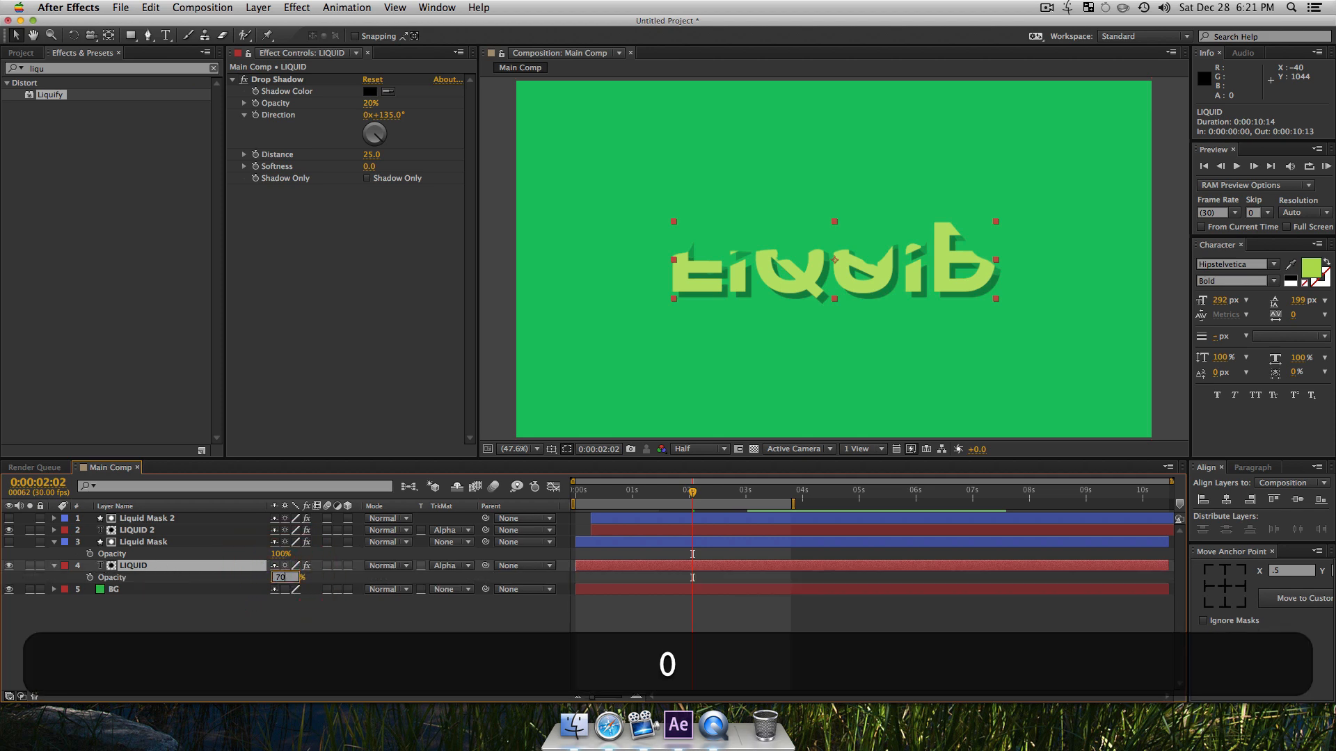
pyautogui.press('Return')
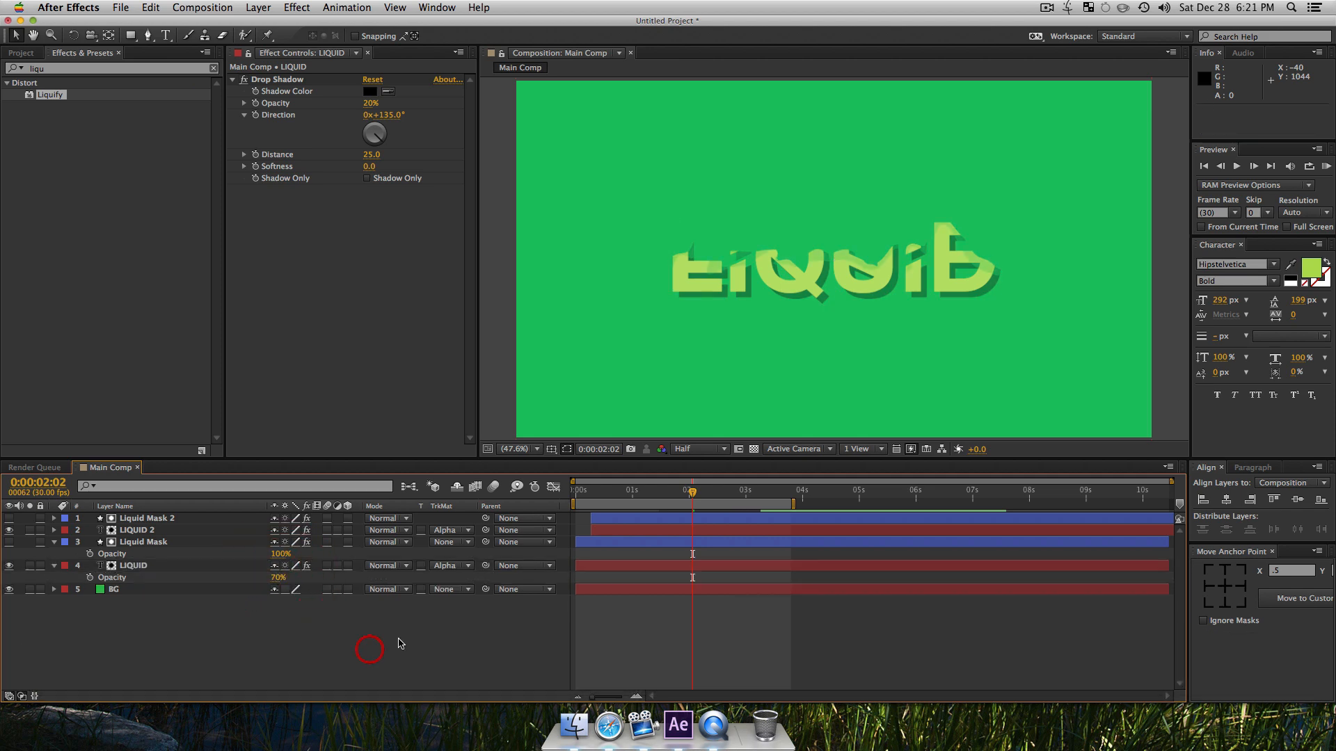
# Step: Examine the overlapping liquid edges of the two LIQUID text layers up close across the letters
pyautogui.press('z')
pyautogui.click(762, 264)
pyautogui.click(766, 271)
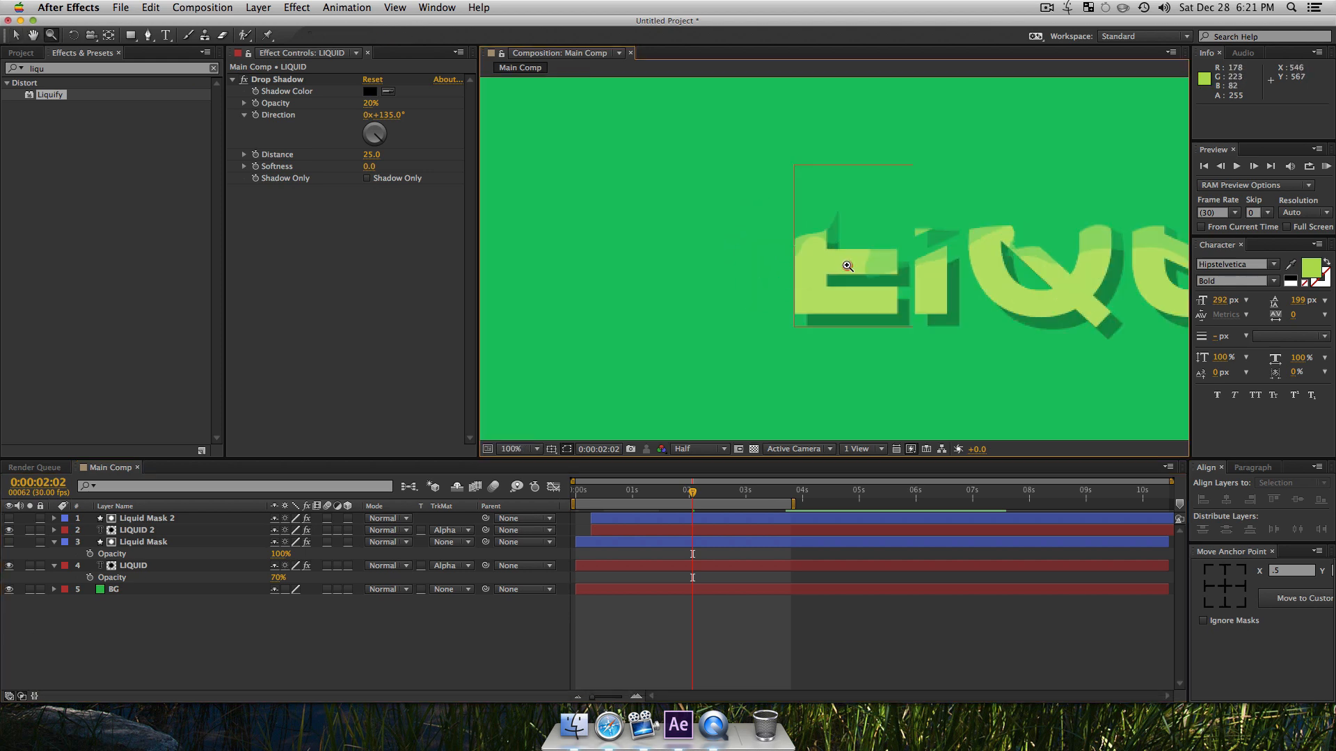
pyautogui.click(846, 266)
pyautogui.press('space')
pyautogui.moveTo(996, 263); pyautogui.dragTo(468, 278)
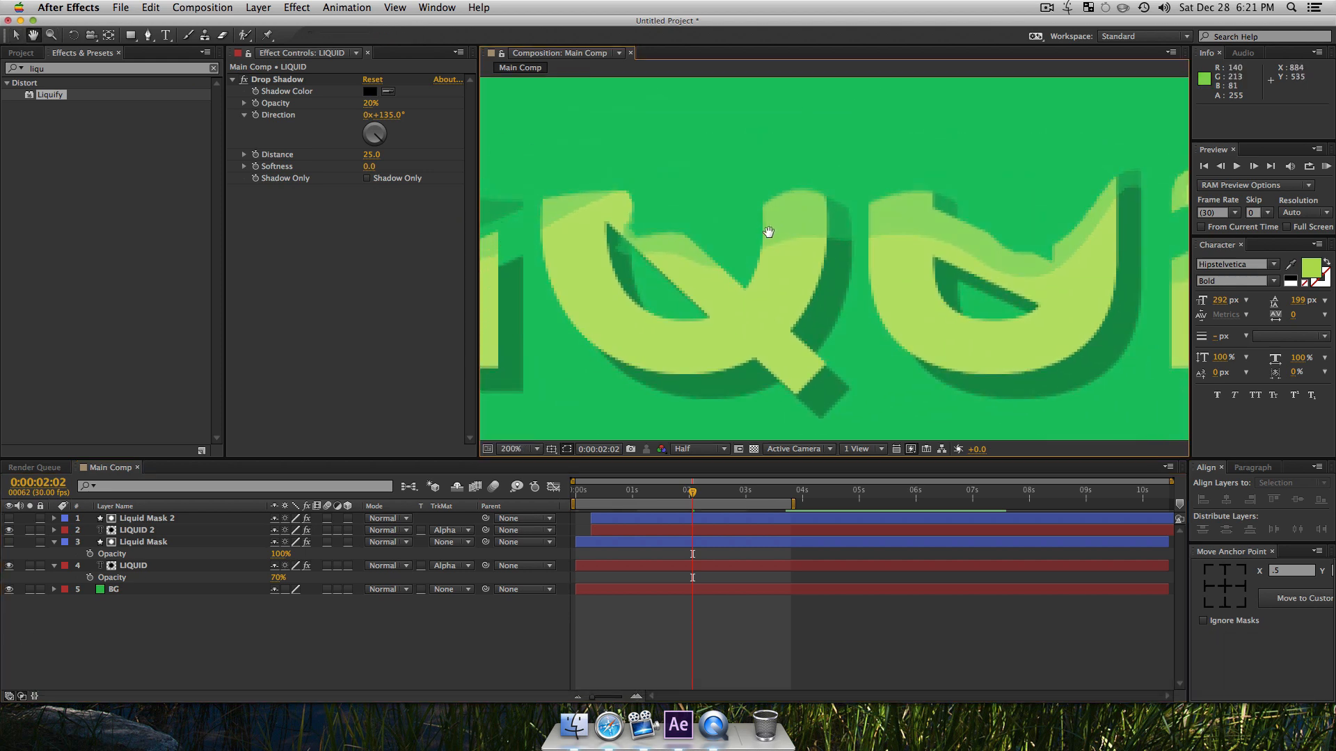
pyautogui.hotkey('alt', 'z')
pyautogui.keyDown('alt'); pyautogui.click(885, 239); pyautogui.keyUp('alt')
pyautogui.keyDown('alt'); pyautogui.click(873, 243); pyautogui.keyUp('alt')
pyautogui.hotkey('alt', 'space')
pyautogui.moveTo(818, 274); pyautogui.dragTo(812, 296)
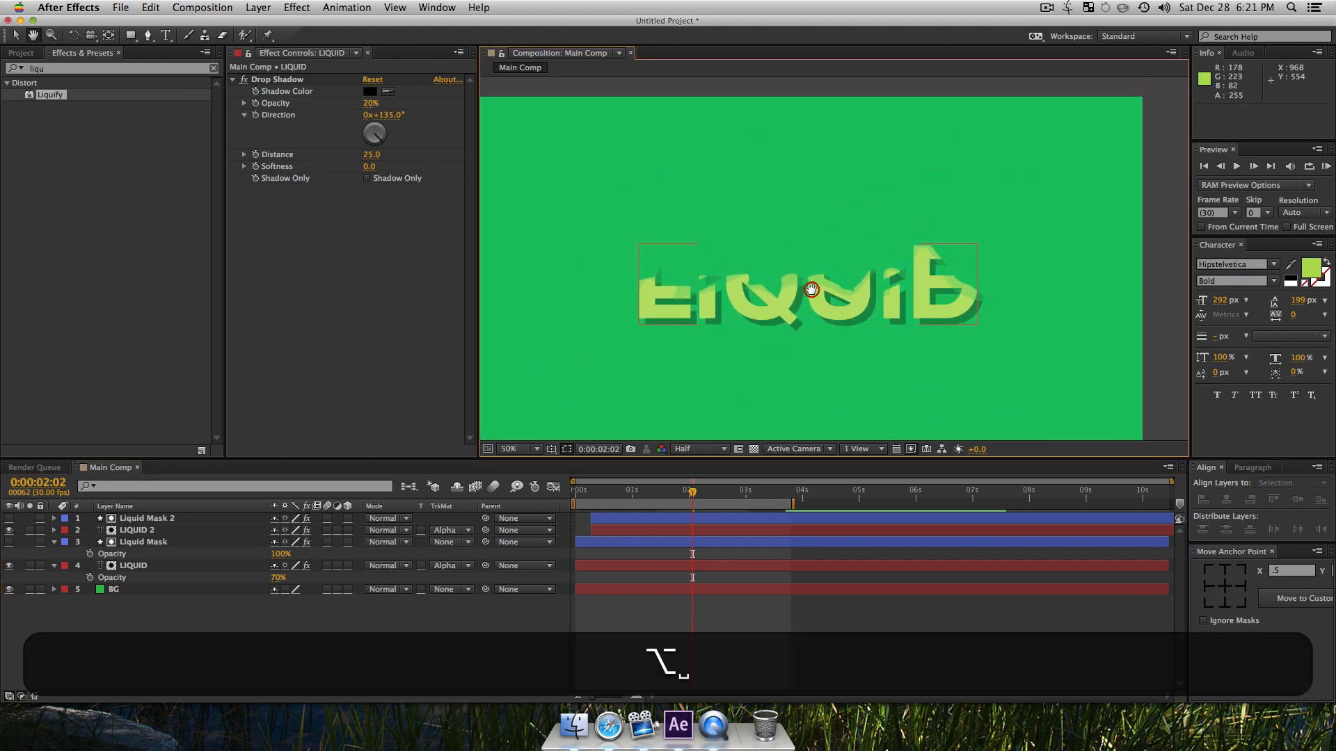
# Step: Play a RAM preview of the layered text reveal, stop it, and move the playhead to 0:00:01:27
pyautogui.click(134, 670)
pyautogui.click(132, 542)
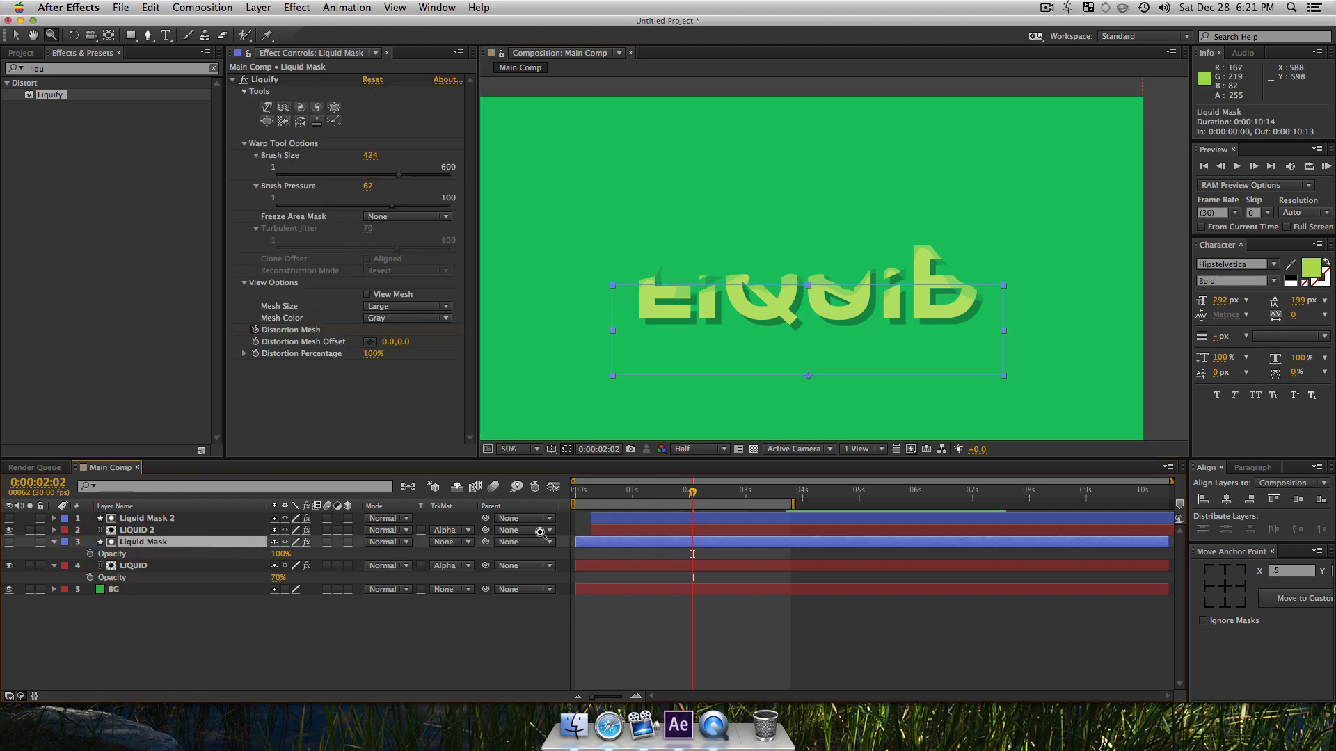
pyautogui.press('v')
pyautogui.click(431, 642)
pyautogui.press('0')
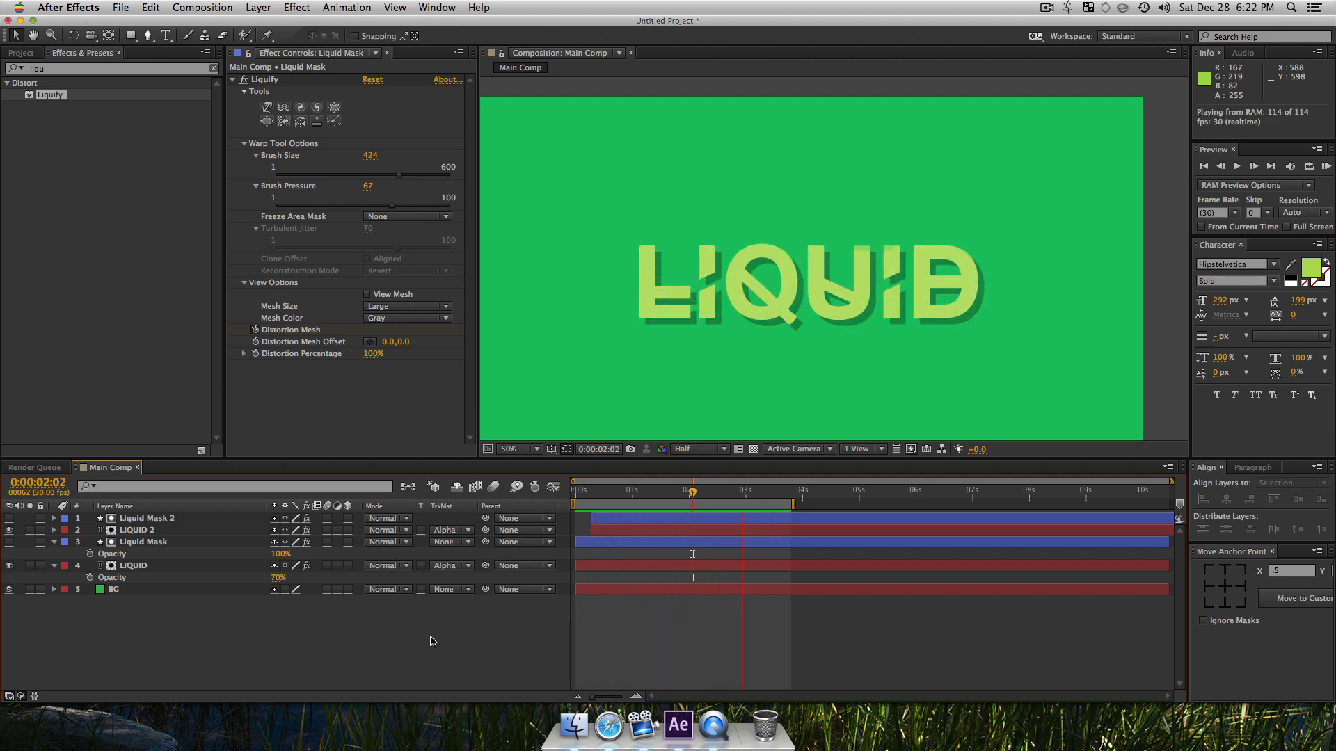
pyautogui.press('space')
pyautogui.moveTo(689, 492)
pyautogui.mouseDown()
pyautogui.moveTo(658, 501)
pyautogui.moveTo(743, 504)
pyautogui.moveTo(658, 503)
pyautogui.moveTo(684, 502)
pyautogui.mouseUp()
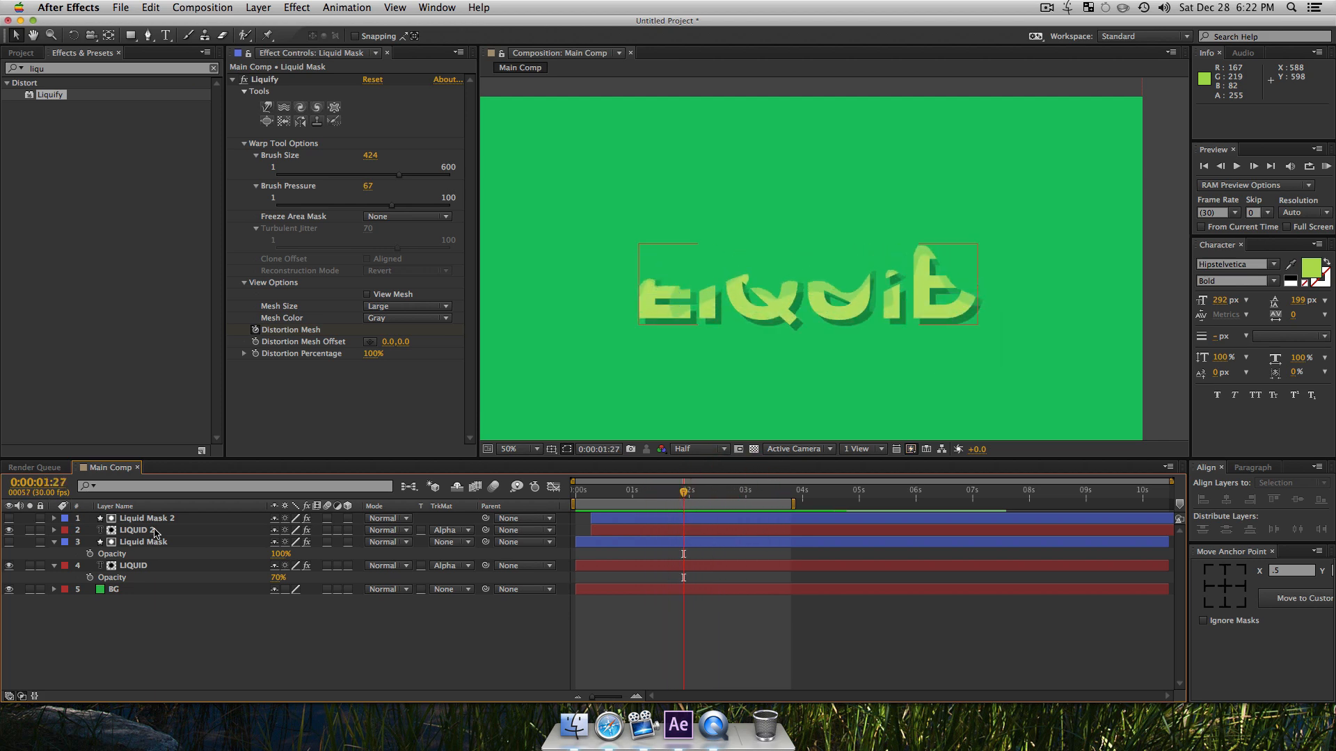
# Step: Reveal the keyframed properties of all layers and select every Distortion Mesh and Scale keyframe on both mask layers
pyautogui.press('super+a')
pyautogui.press('super+u')
pyautogui.press('u')
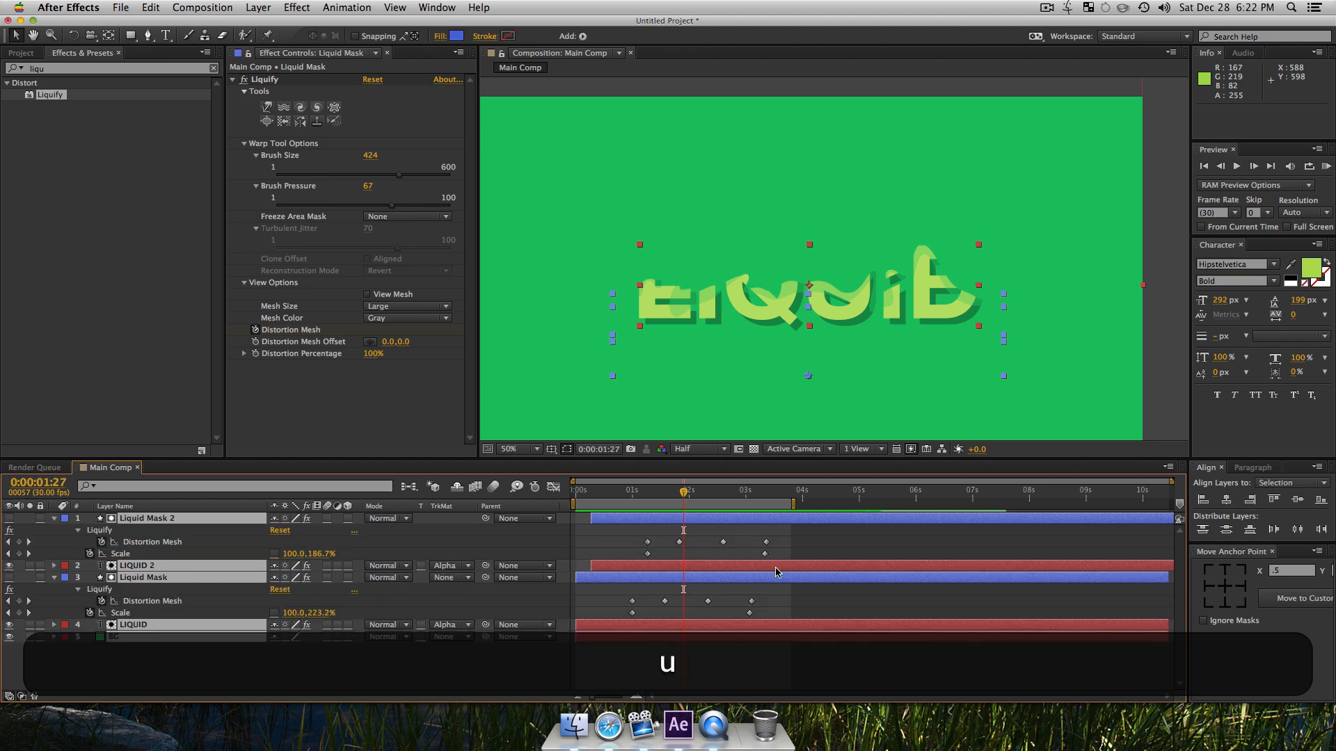
pyautogui.moveTo(777, 607); pyautogui.dragTo(605, 513)
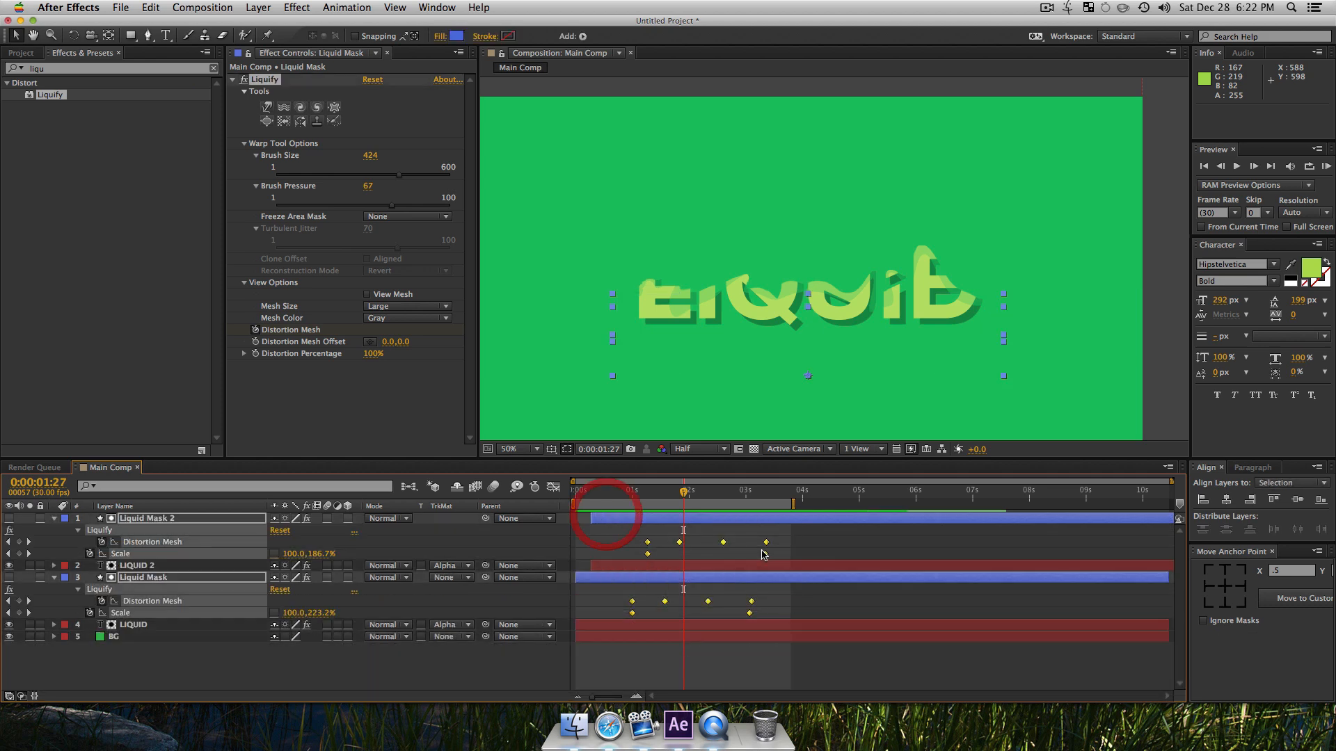
pyautogui.press('alt')
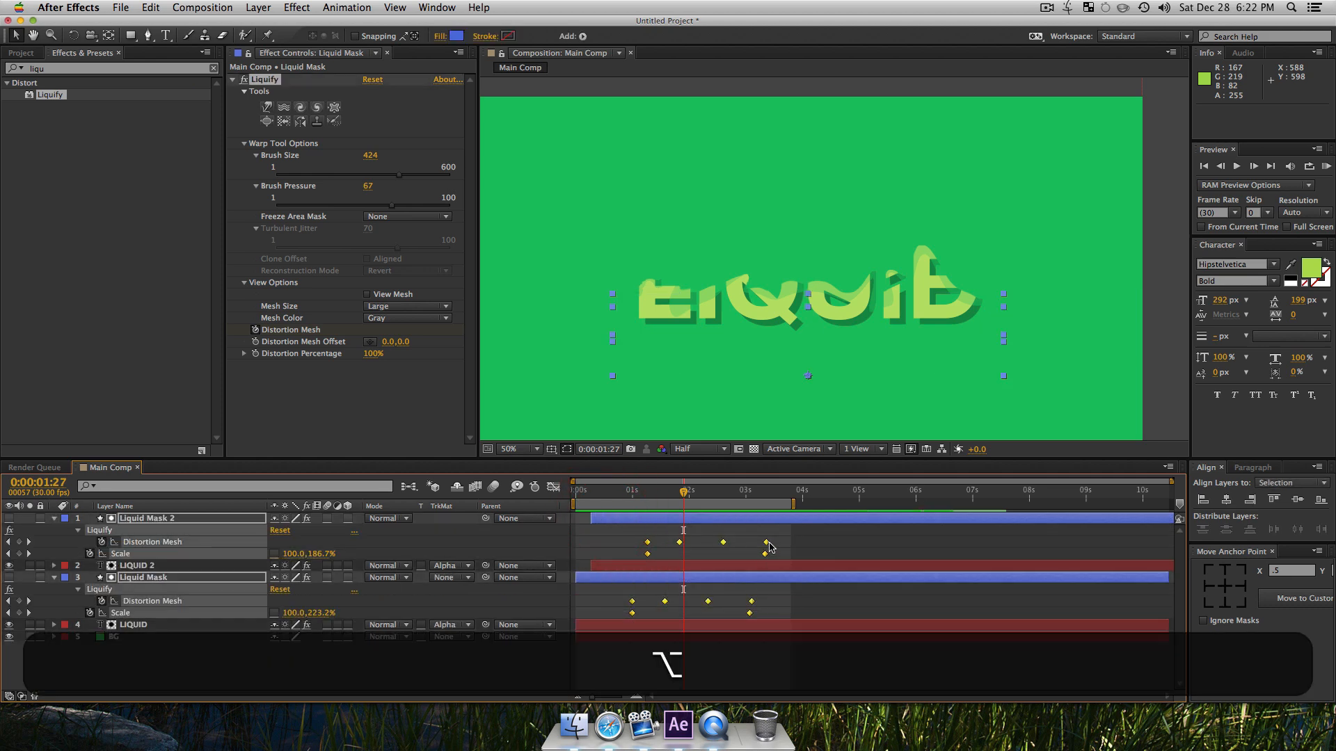
pyautogui.moveTo(799, 548); pyautogui.dragTo(870, 548)
pyautogui.press('cmd+z')
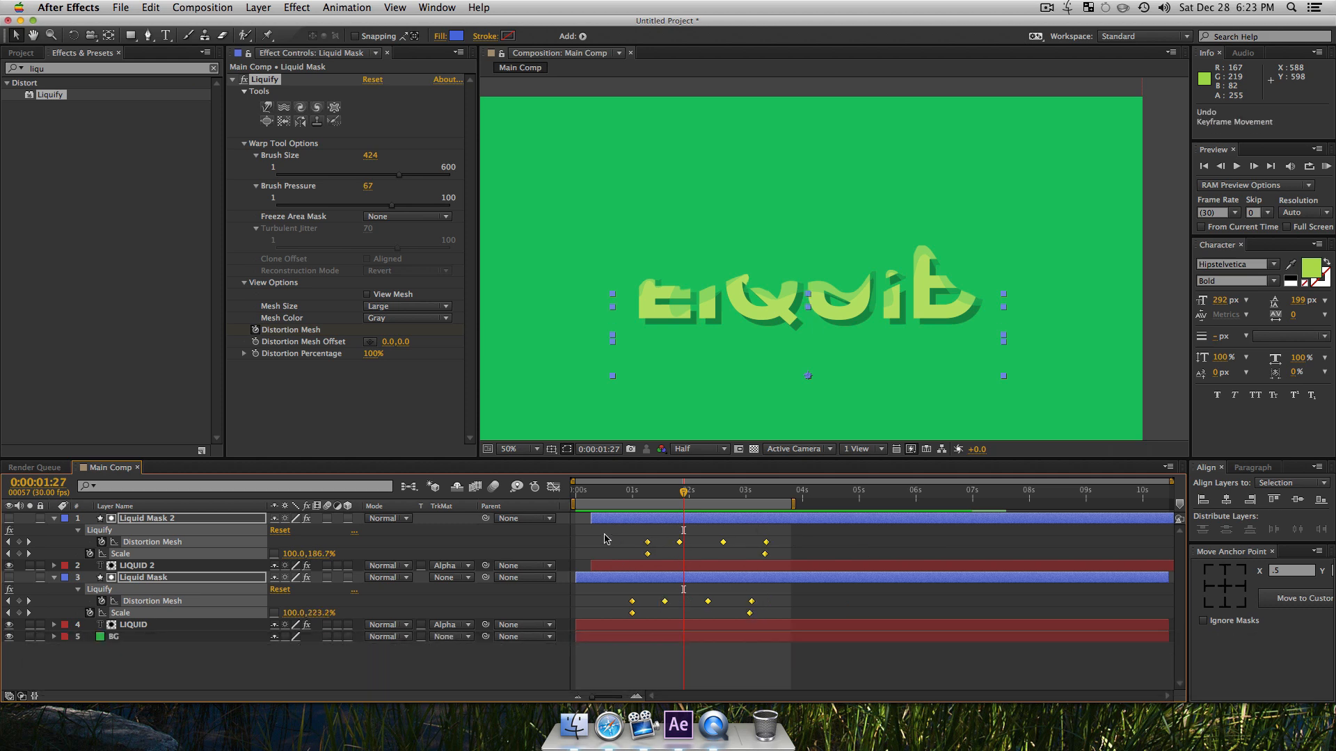
# Step: Stretch all mask keyframes proportionally so the last ones land just before 6 seconds, and extend the work area's end to 0:00:06:13
pyautogui.moveTo(604, 534); pyautogui.dragTo(810, 616)
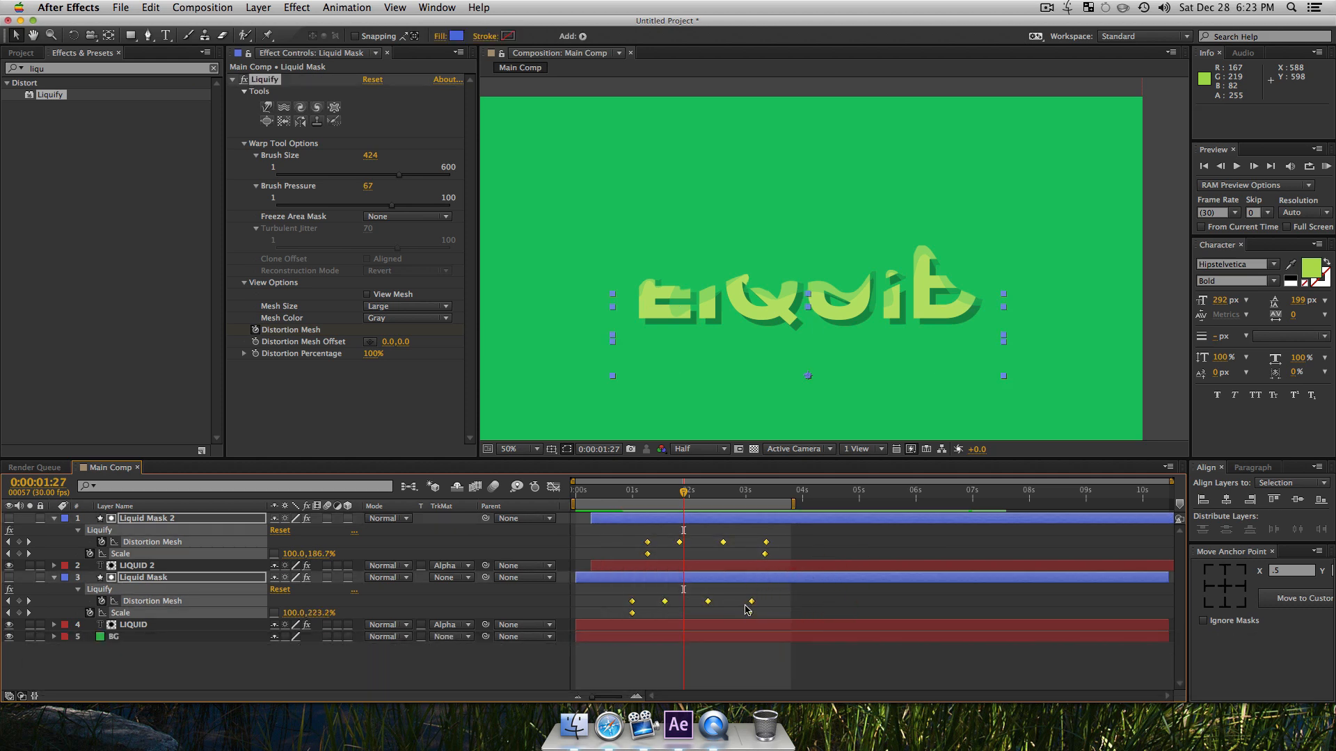
pyautogui.press('alt')
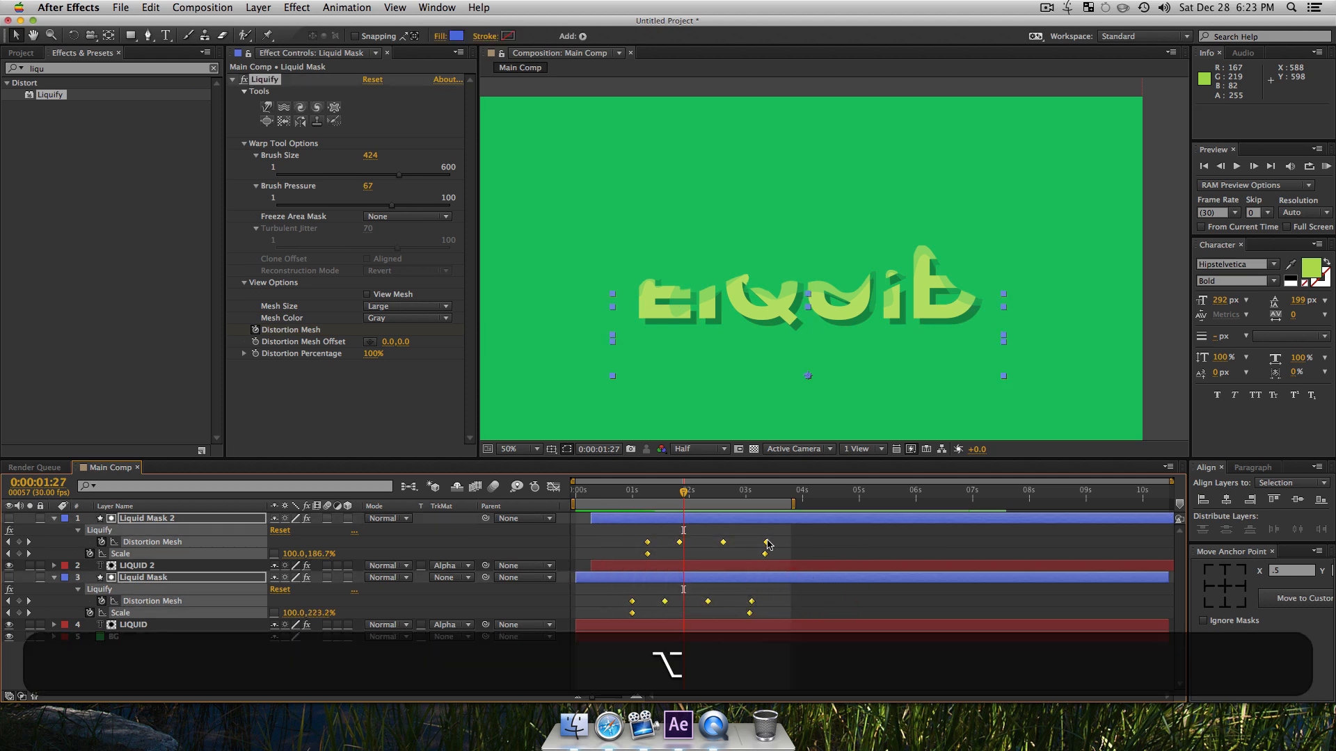
pyautogui.moveTo(767, 547)
pyautogui.mouseDown()
pyautogui.moveTo(923, 549)
pyautogui.moveTo(907, 549)
pyautogui.mouseUp()
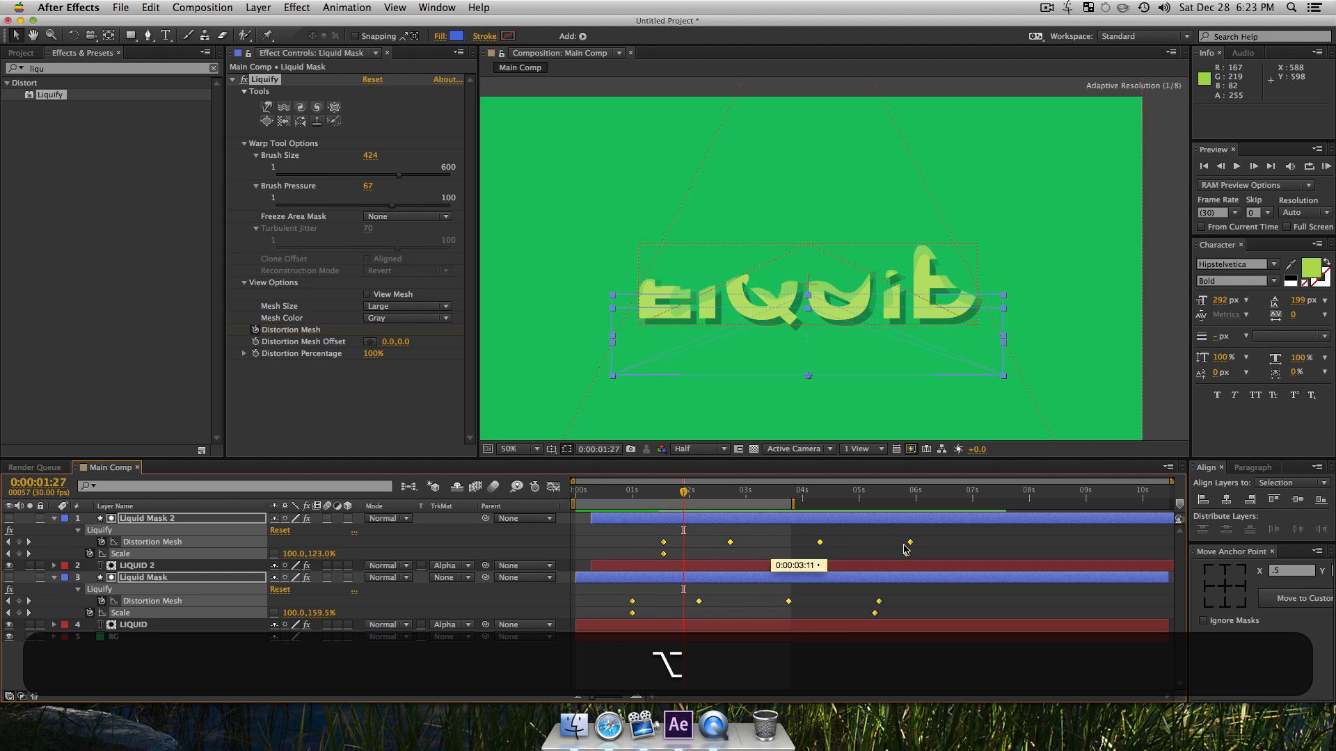
pyautogui.moveTo(793, 505); pyautogui.dragTo(944, 514)
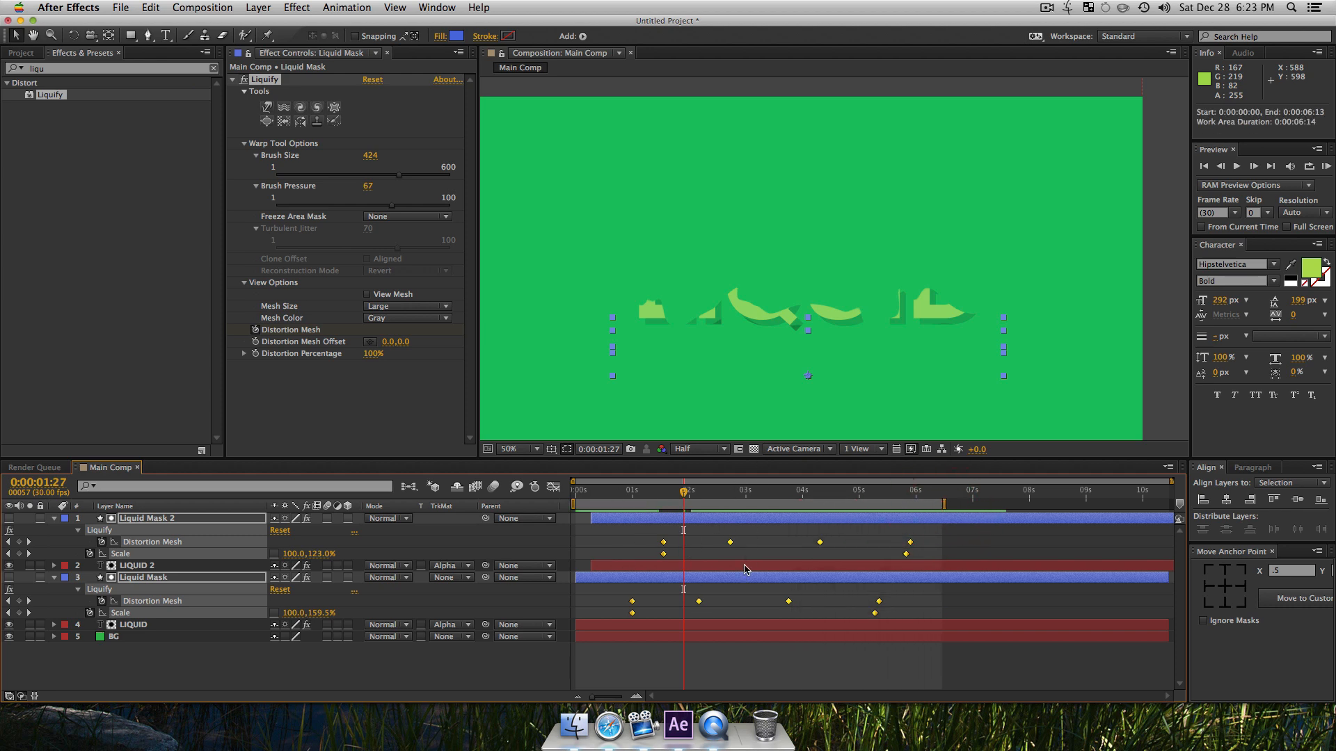
# Step: Preview the slowed animation, stop it, and check the frame at 0:00:03:06 with the whole composition fitted in view
pyautogui.click(402, 661)
pyautogui.press('KP_0')
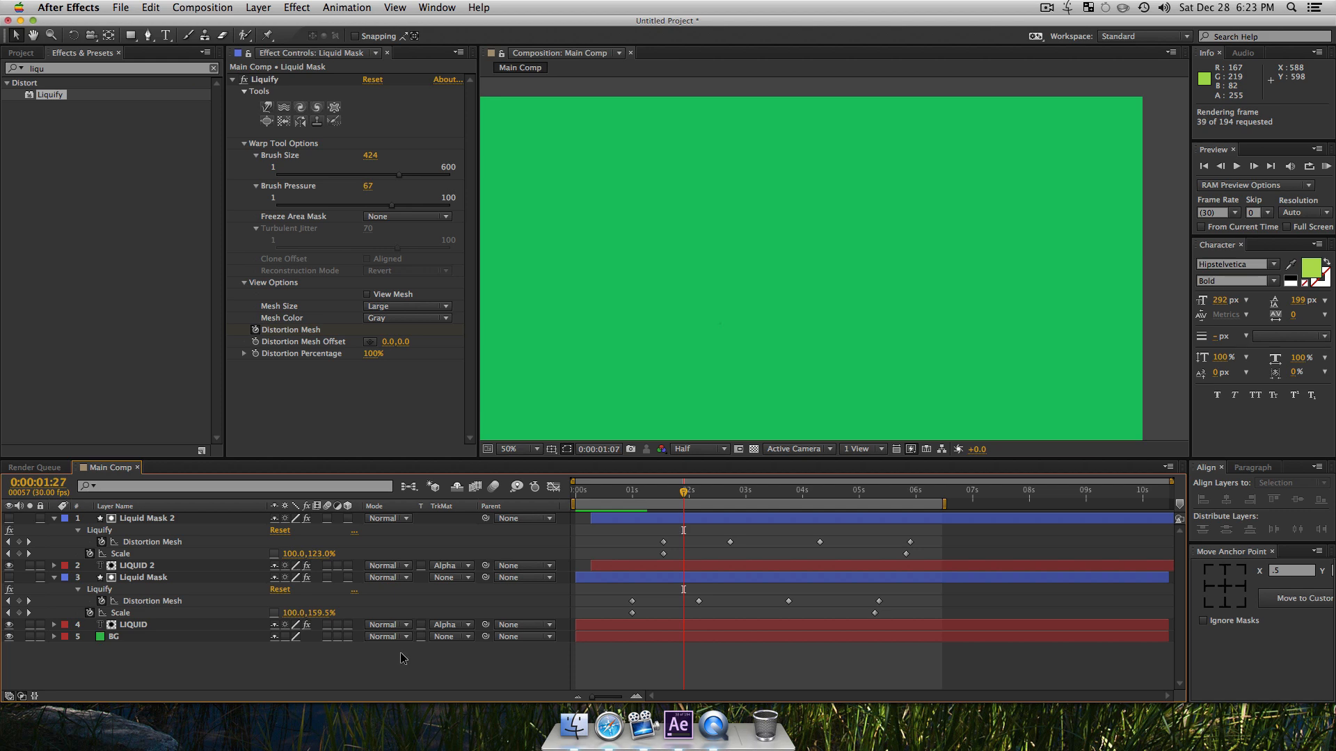
pyautogui.press('space')
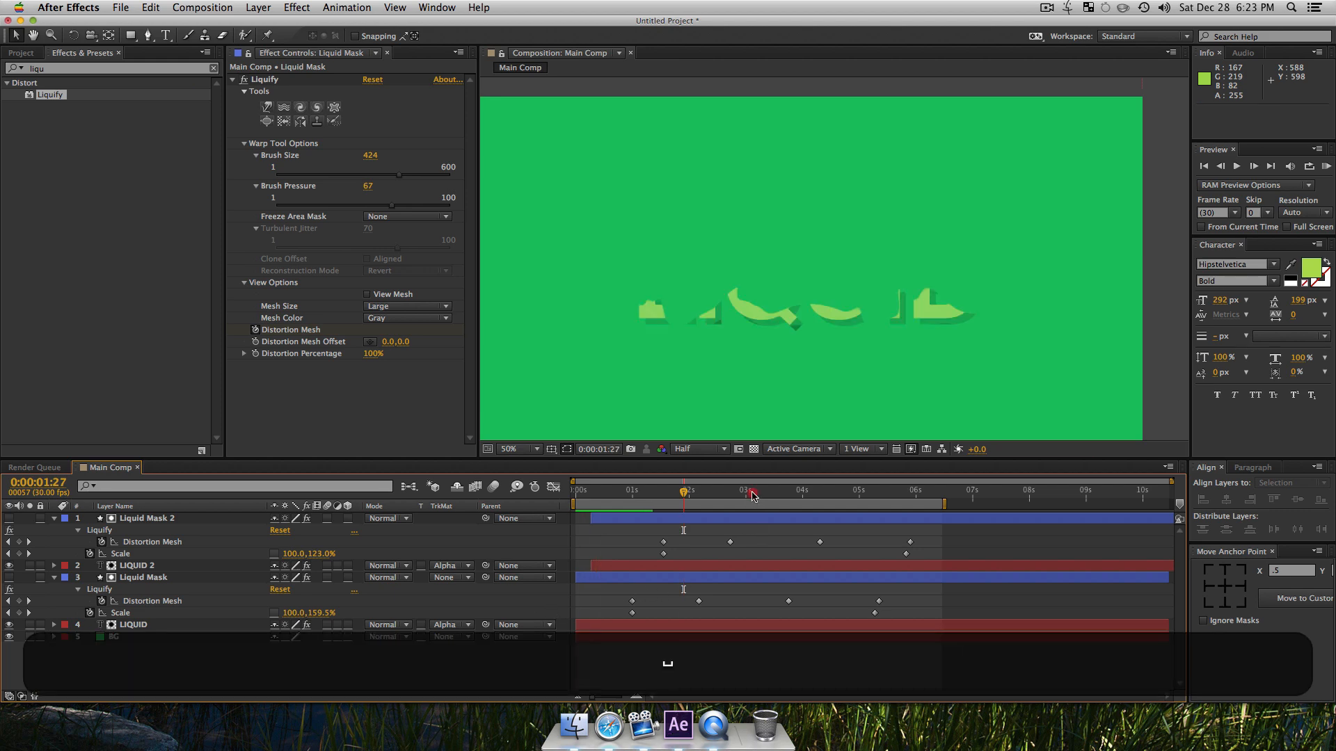
pyautogui.click(759, 494)
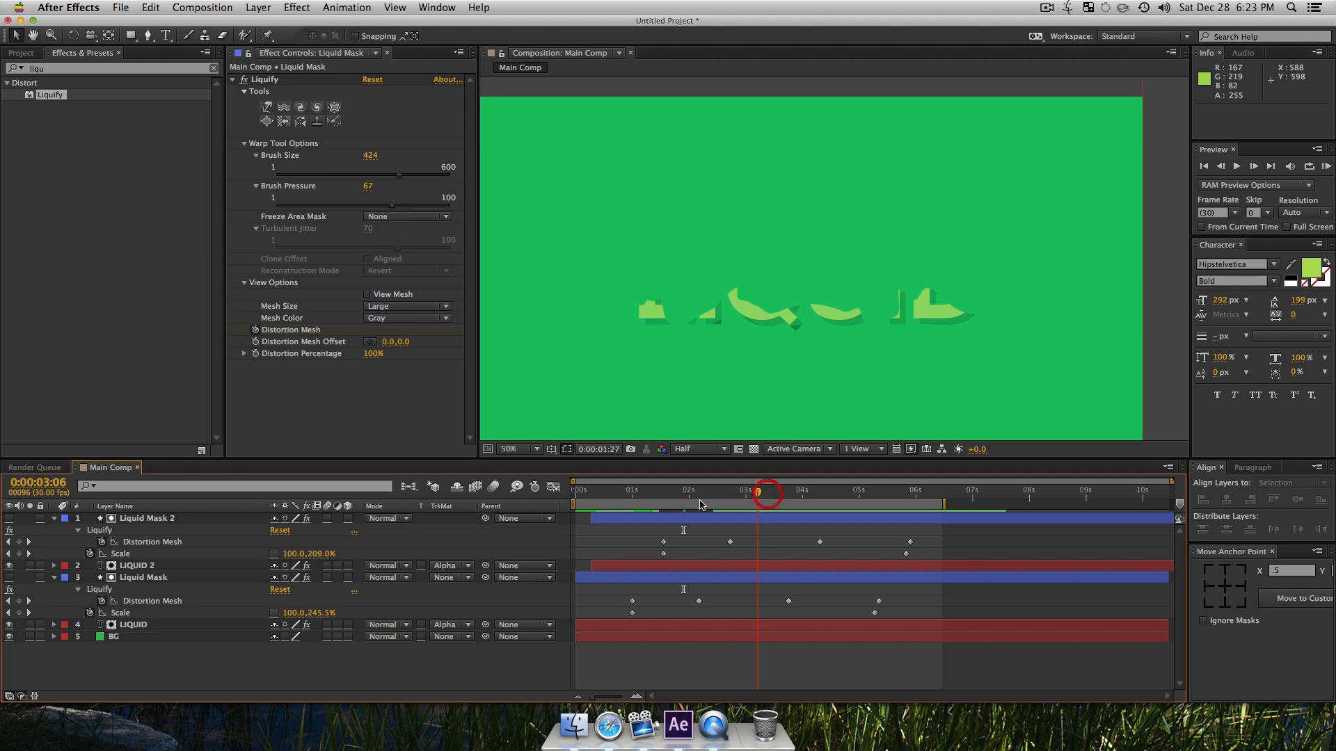
pyautogui.hotkey('alt', 'z')
pyautogui.keyDown('alt'); pyautogui.click(807, 298); pyautogui.keyUp('alt')
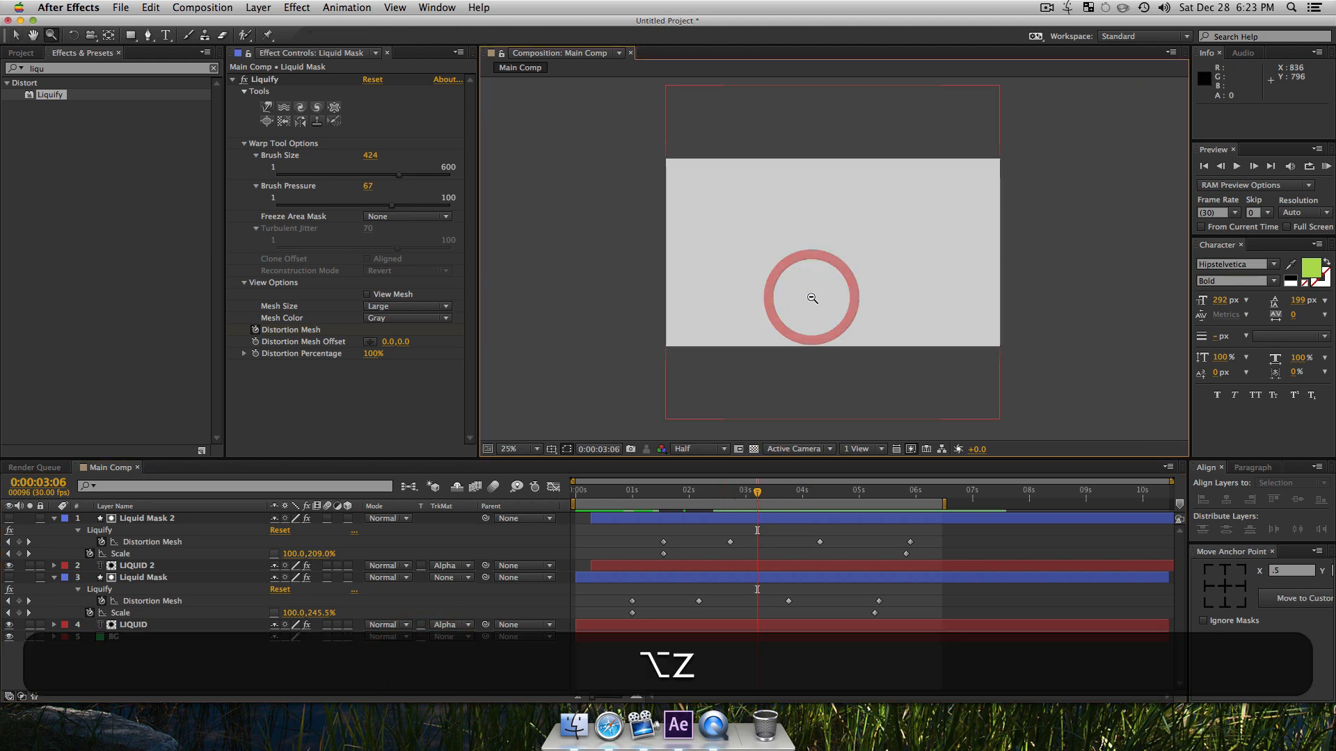
pyautogui.press('v')
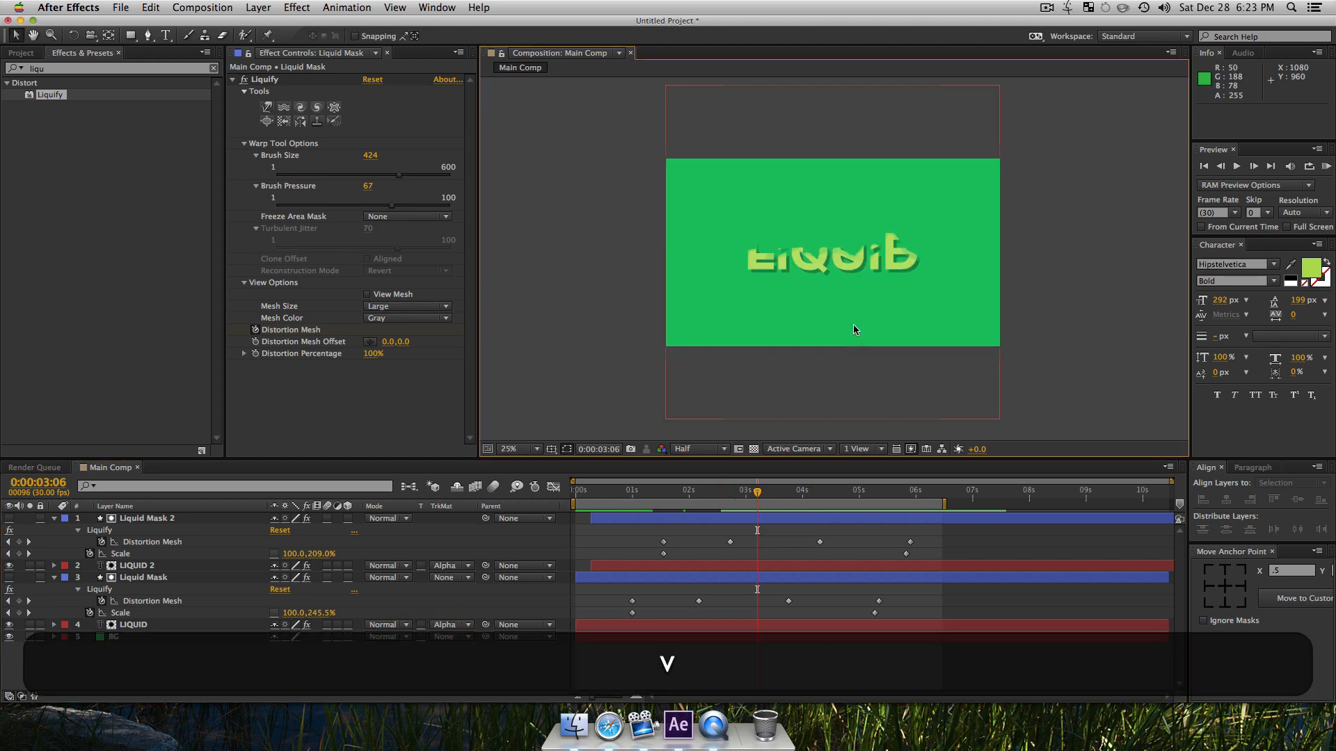
pyautogui.hotkey('shift', '/')
pyautogui.hotkey('shift', 'v')
pyautogui.press('v')
# Step: Collapse the revealed properties of all layers and clear the layer selection
pyautogui.click(478, 660)
pyautogui.press('super+a')
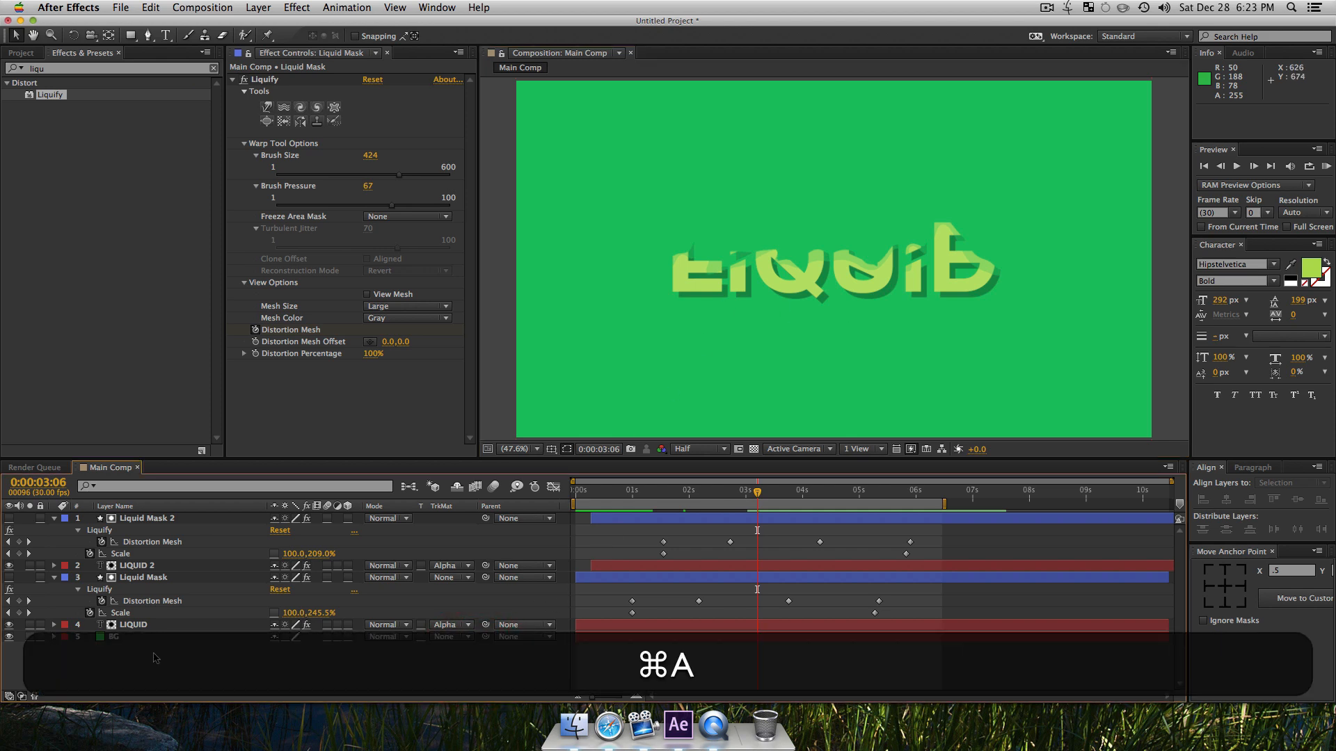
pyautogui.press('super+u')
pyautogui.click(148, 643)
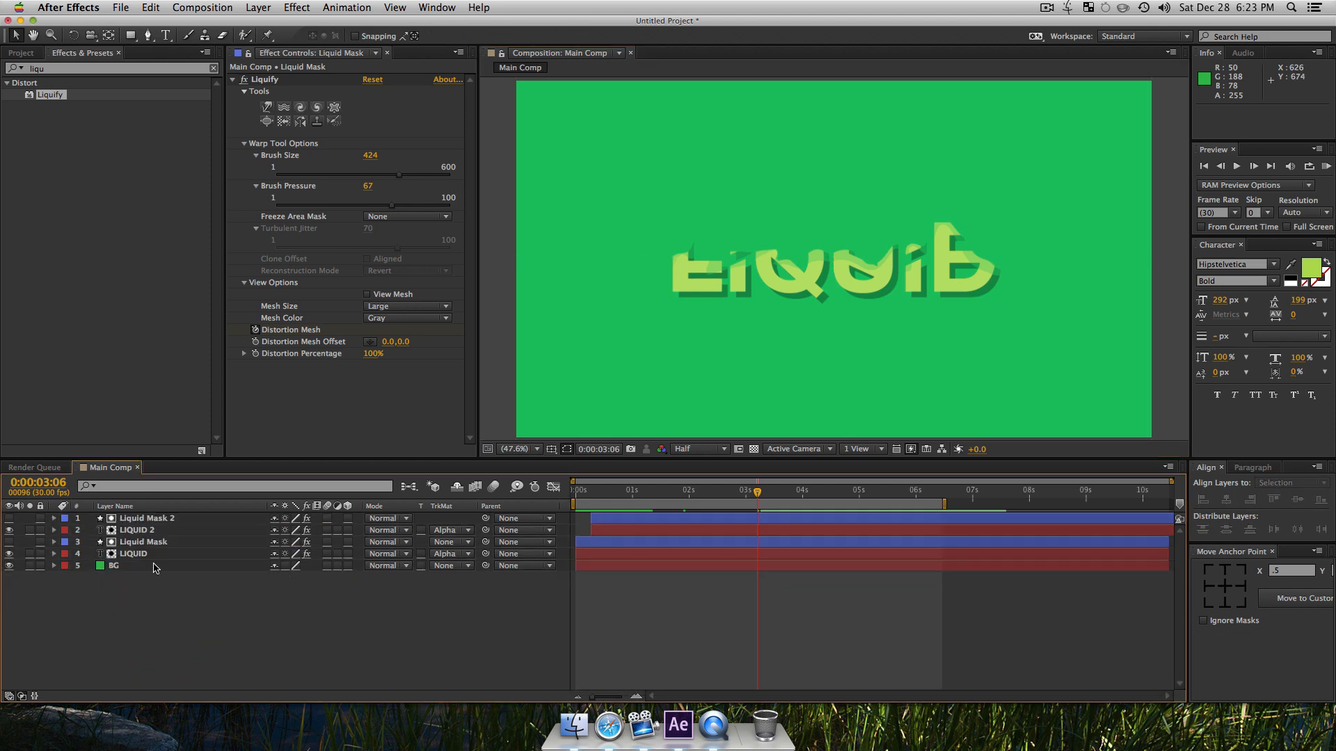
# Step: Hide both the LIQUID and LIQUID 2 text layers together, leaving only the BG layer showing
pyautogui.click(110, 553)
pyautogui.click(152, 555)
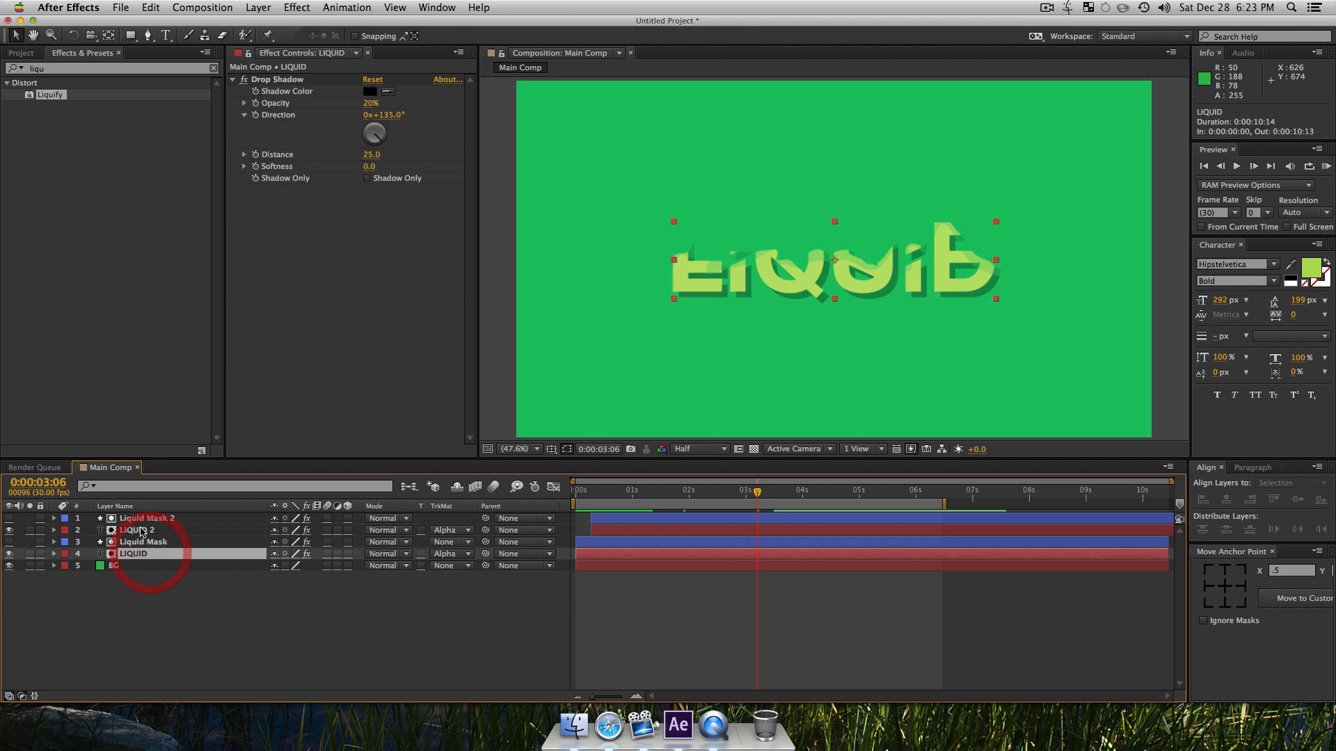
pyautogui.keyDown('shift'); pyautogui.click(139, 518); pyautogui.keyUp('shift')
pyautogui.keyDown('shift'); pyautogui.click(9, 531); pyautogui.keyUp('shift')
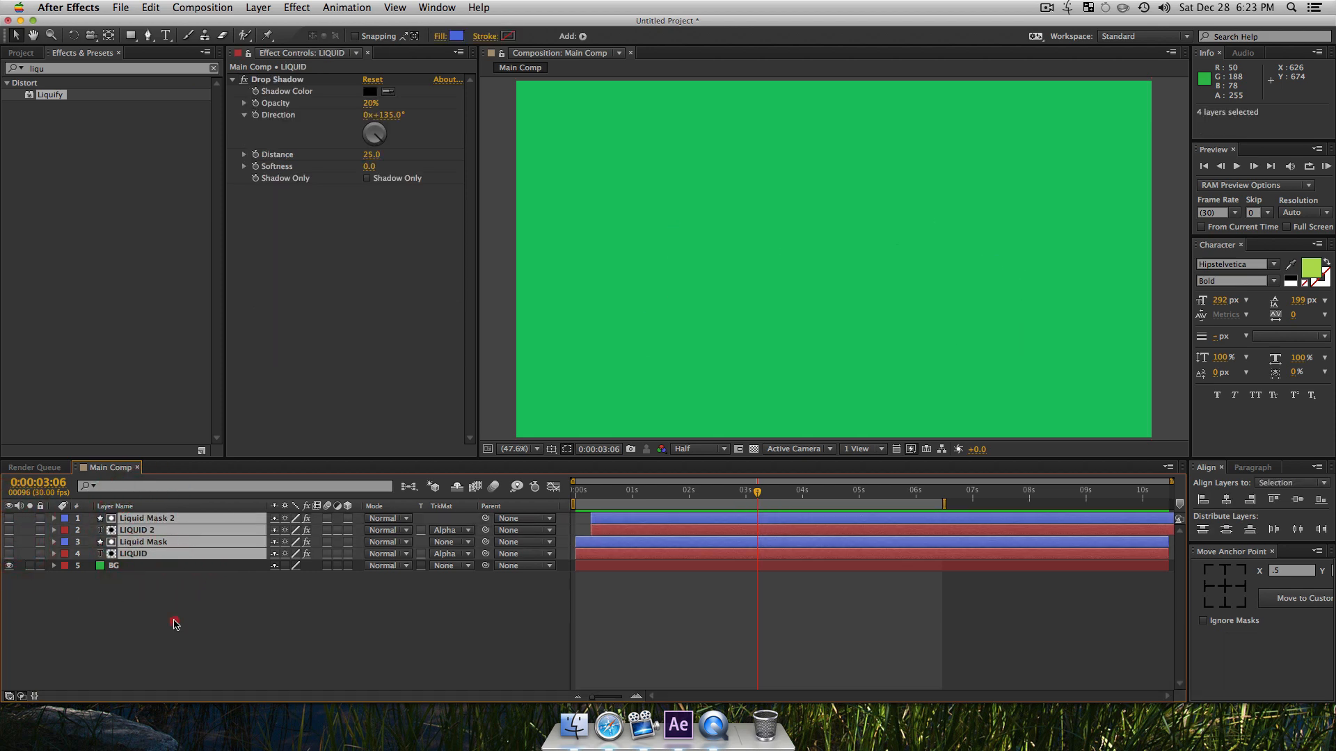
pyautogui.click(174, 619)
pyautogui.moveTo(840, 259); pyautogui.dragTo(747, 243)
pyautogui.click(376, 600)
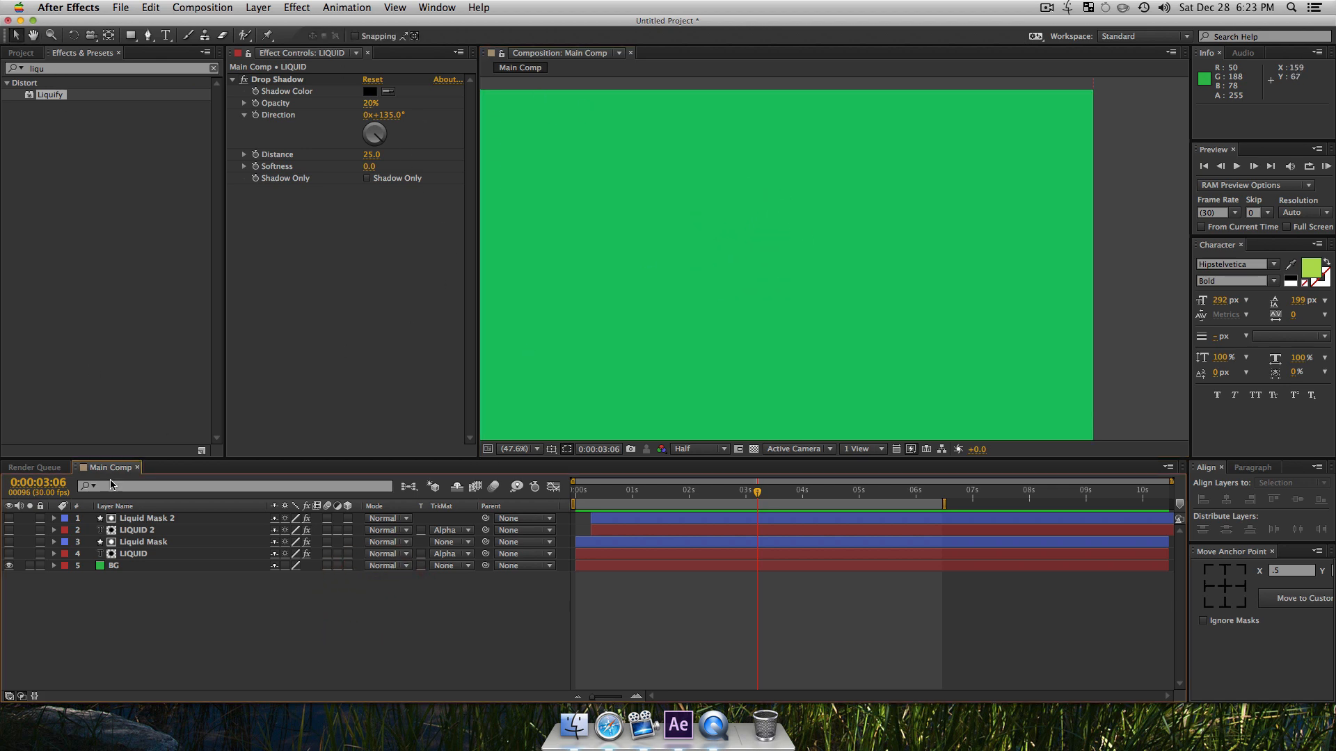
# Step: Show the original LIQUID layer again and frame its last letters at 100% zoom at 0:00:02:22
pyautogui.click(8, 553)
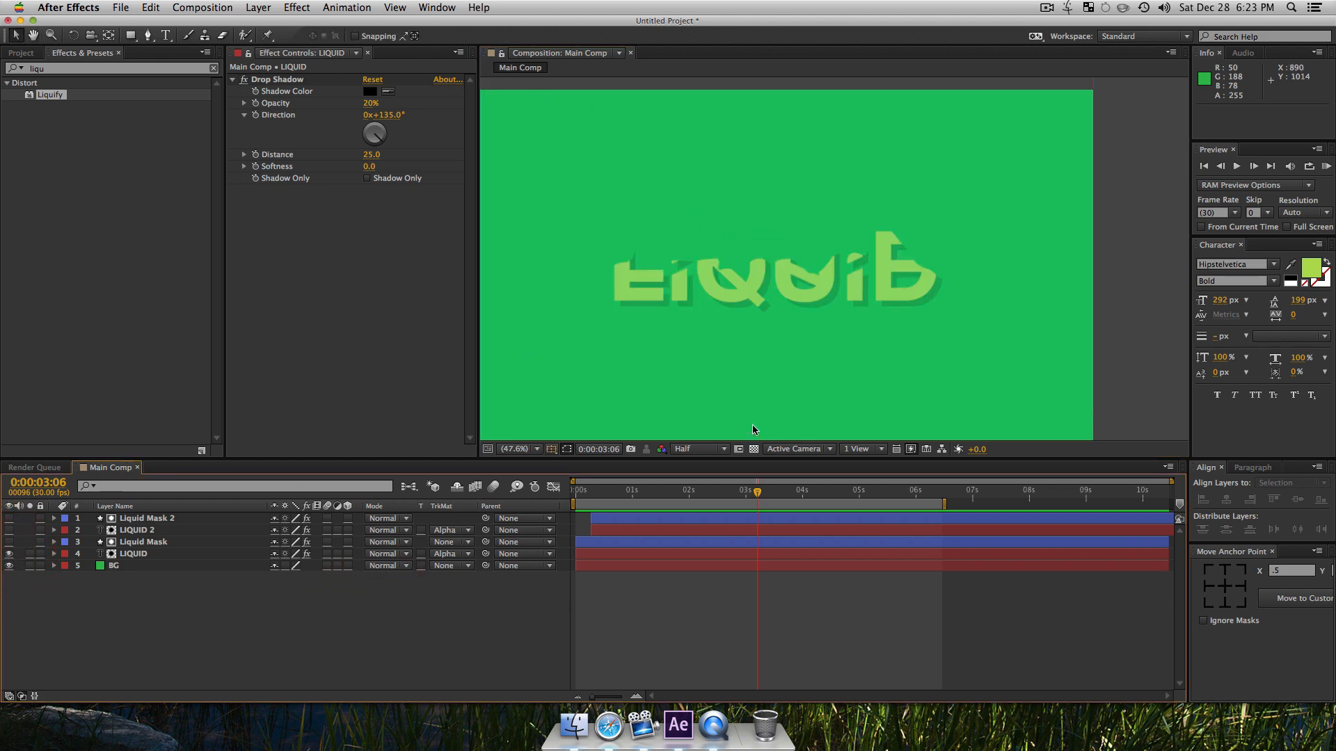
pyautogui.press('z')
pyautogui.click(907, 313)
pyautogui.click(805, 283)
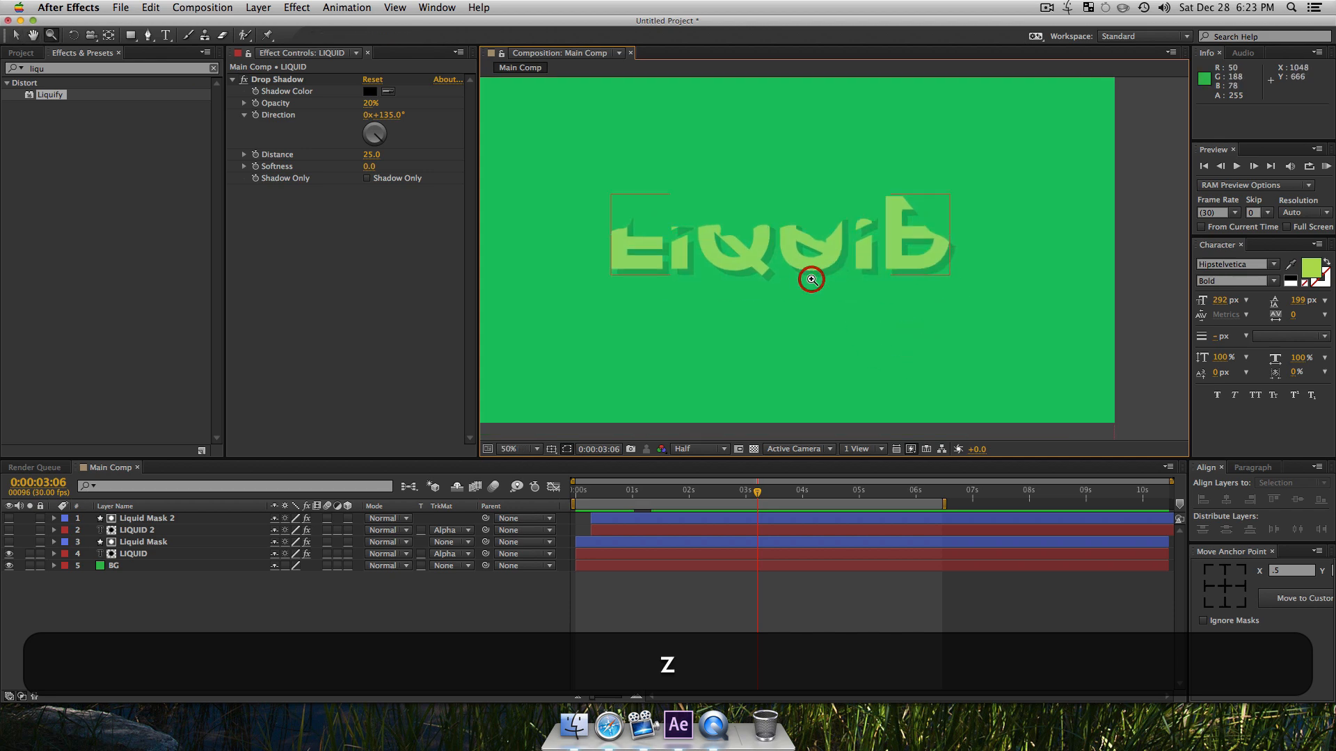
pyautogui.click(799, 327)
pyautogui.click(738, 260)
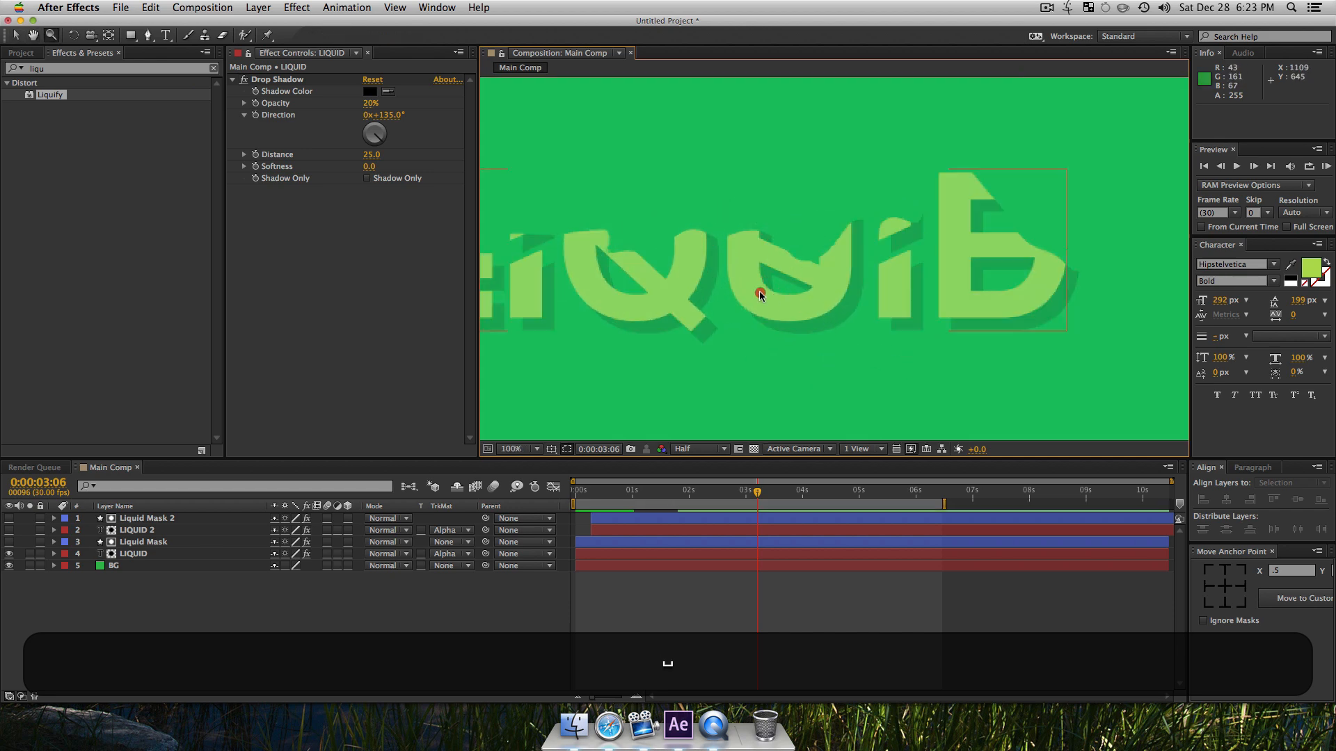
pyautogui.moveTo(784, 290); pyautogui.dragTo(672, 321)
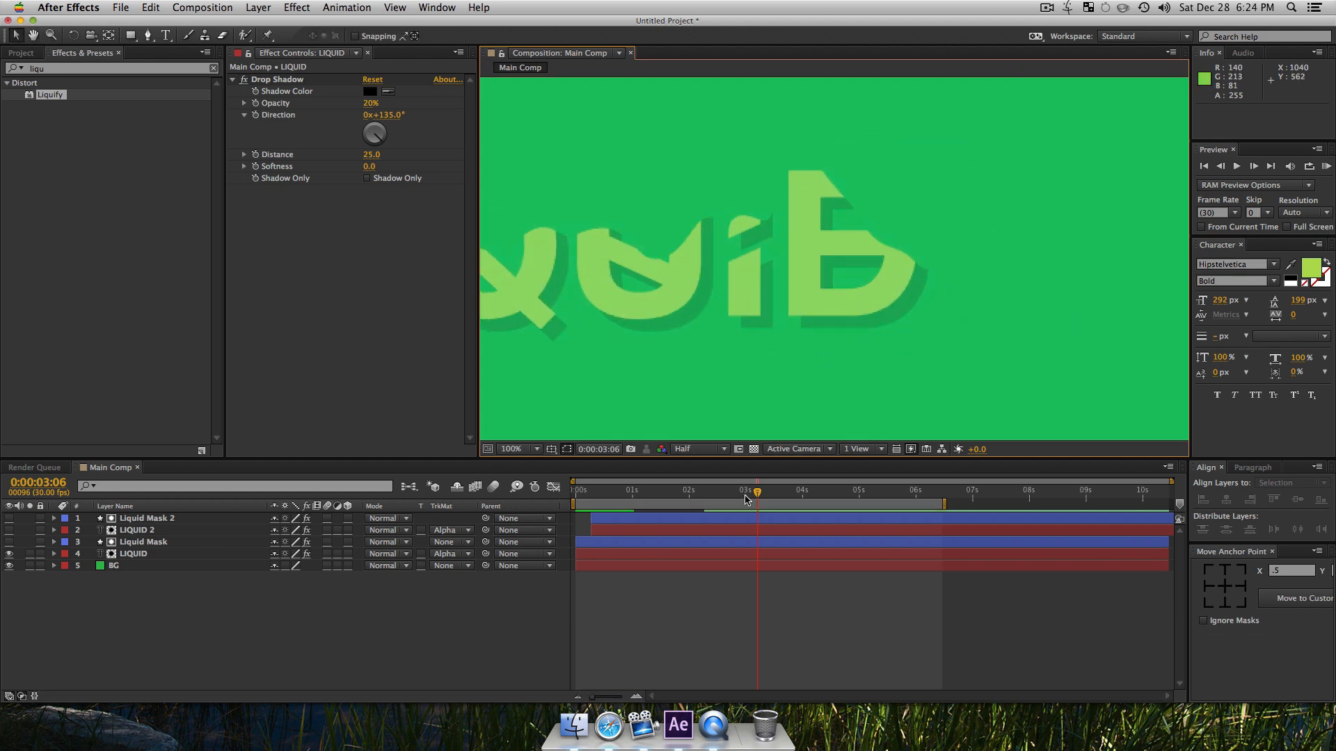
pyautogui.click(732, 498)
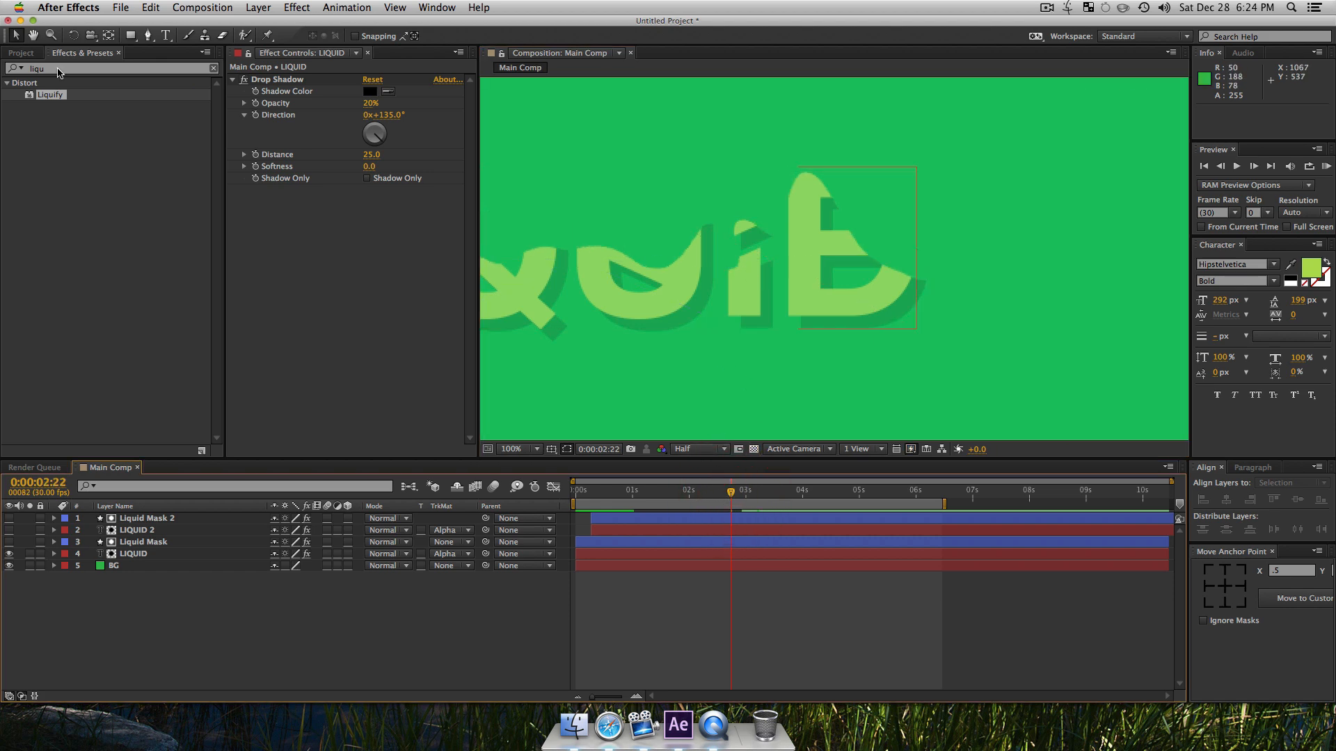
# Step: Draw a closed droplet shape with the Pen tool, hanging from the lower-left corner of the letter D
pyautogui.click(150, 36)
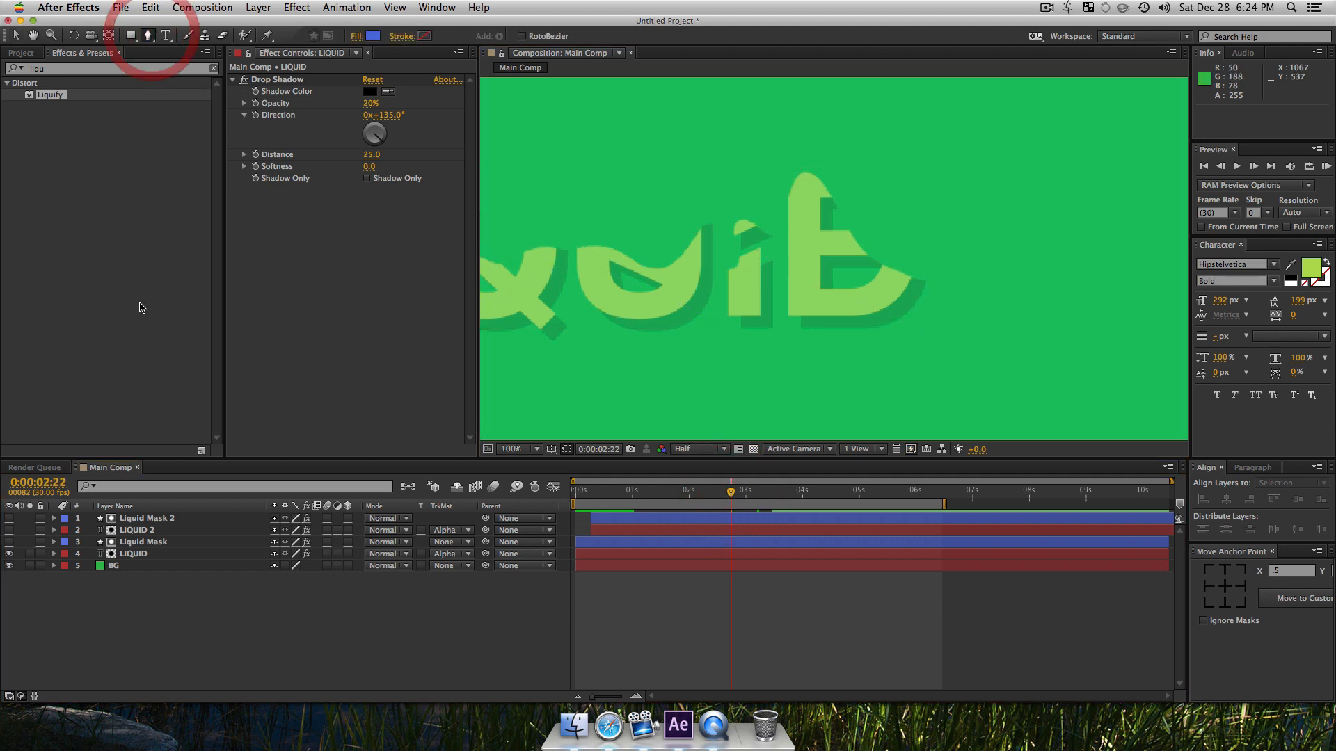
pyautogui.click(790, 307)
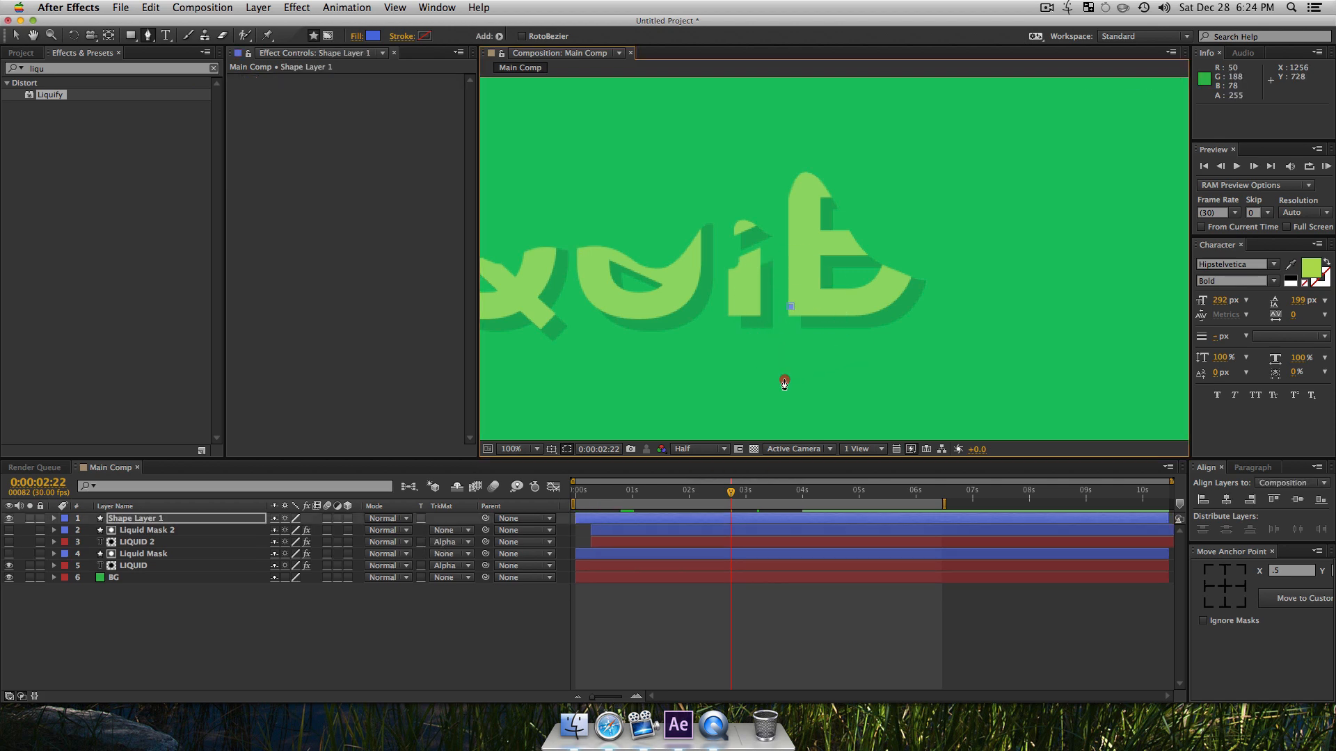
pyautogui.moveTo(771, 396); pyautogui.dragTo(827, 412)
pyautogui.moveTo(831, 362); pyautogui.dragTo(819, 363)
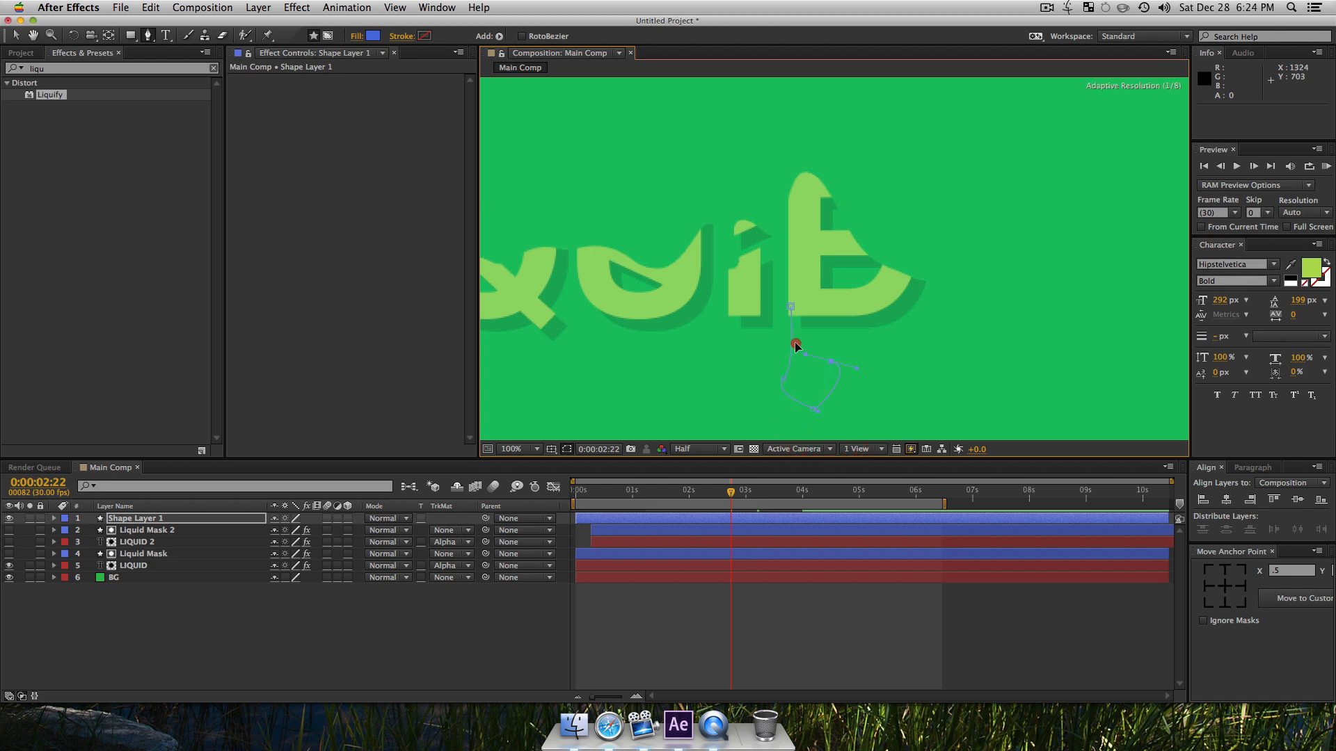
pyautogui.moveTo(797, 338); pyautogui.dragTo(795, 334)
pyautogui.click(787, 259)
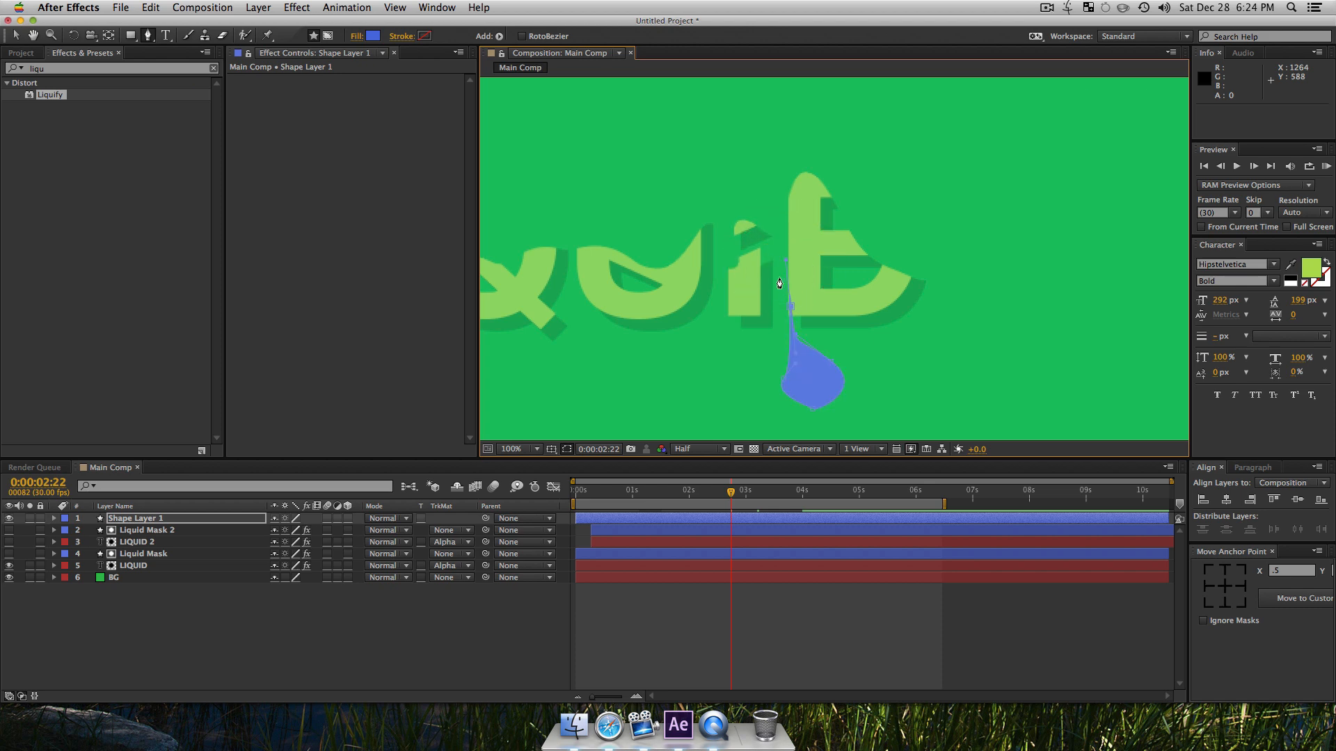
pyautogui.press('v')
pyautogui.click(310, 666)
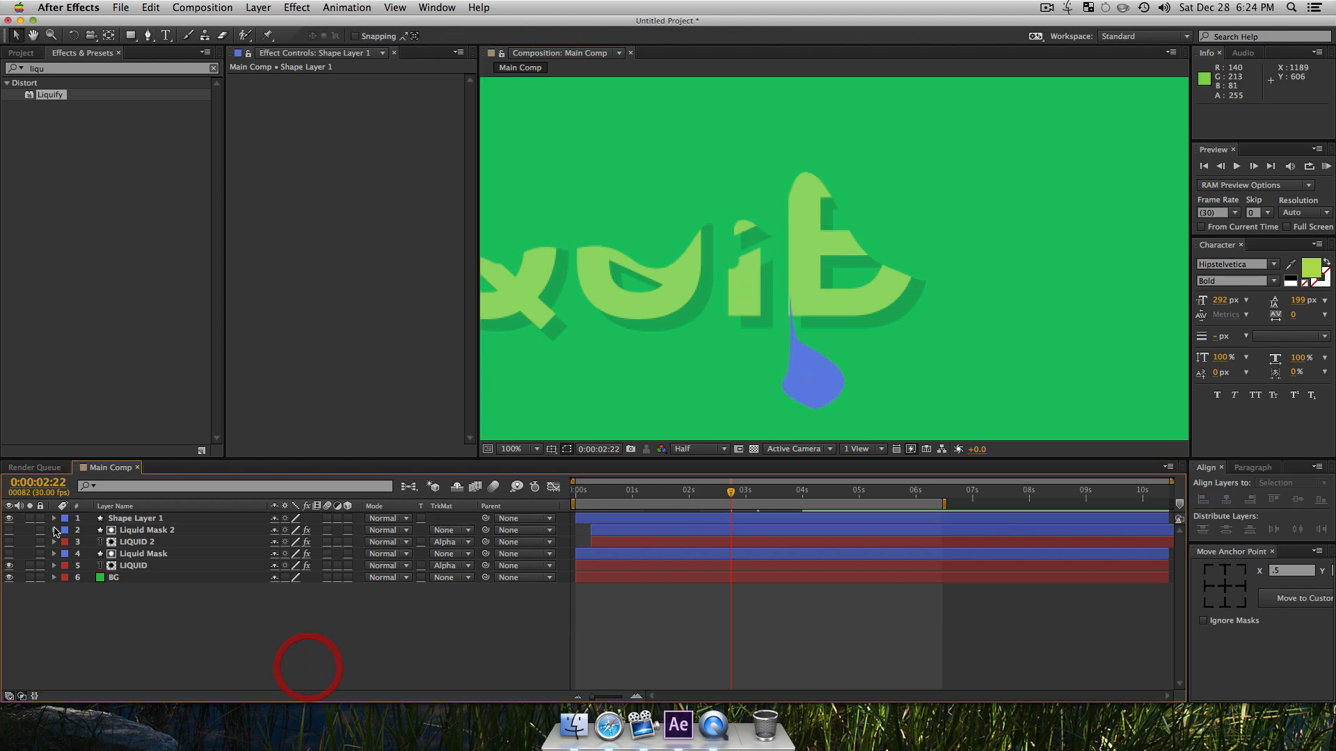
# Step: Hide the original LIQUID layer and select the droplet shape in the composition
pyautogui.click(7, 567)
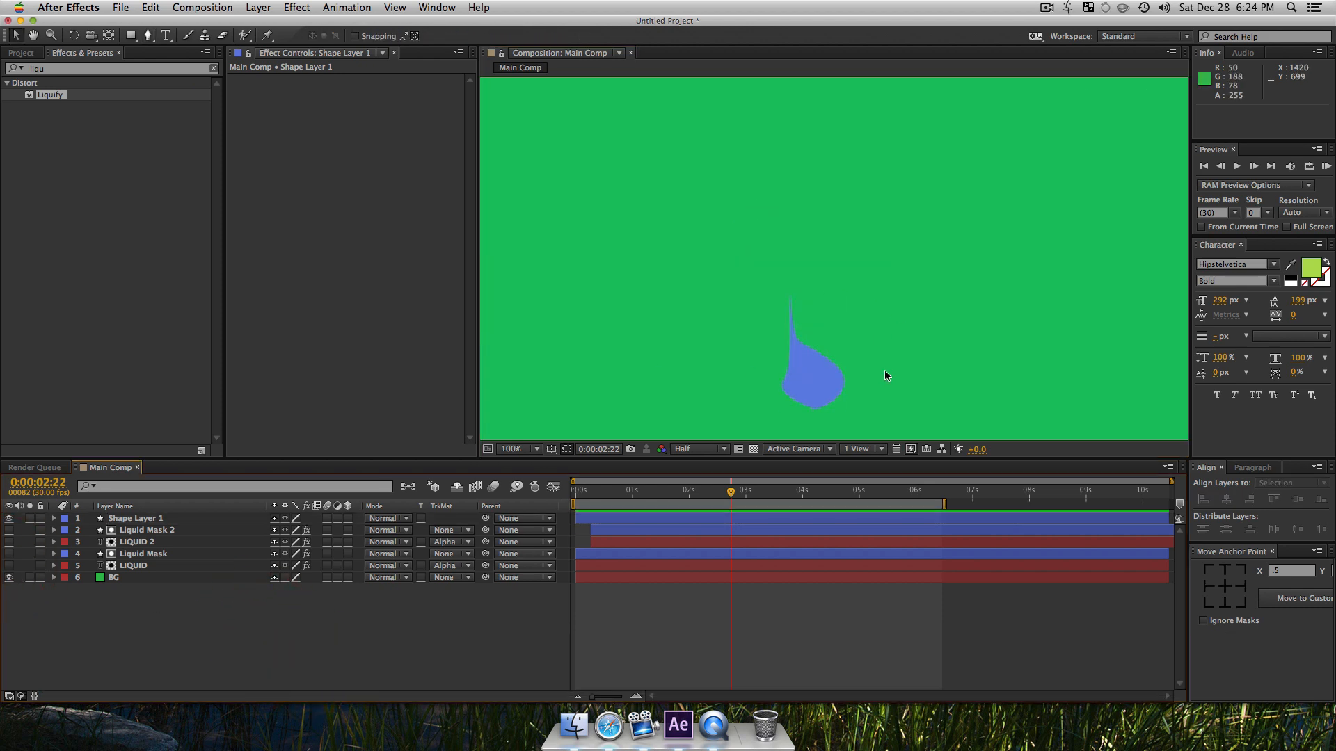
pyautogui.click(824, 373)
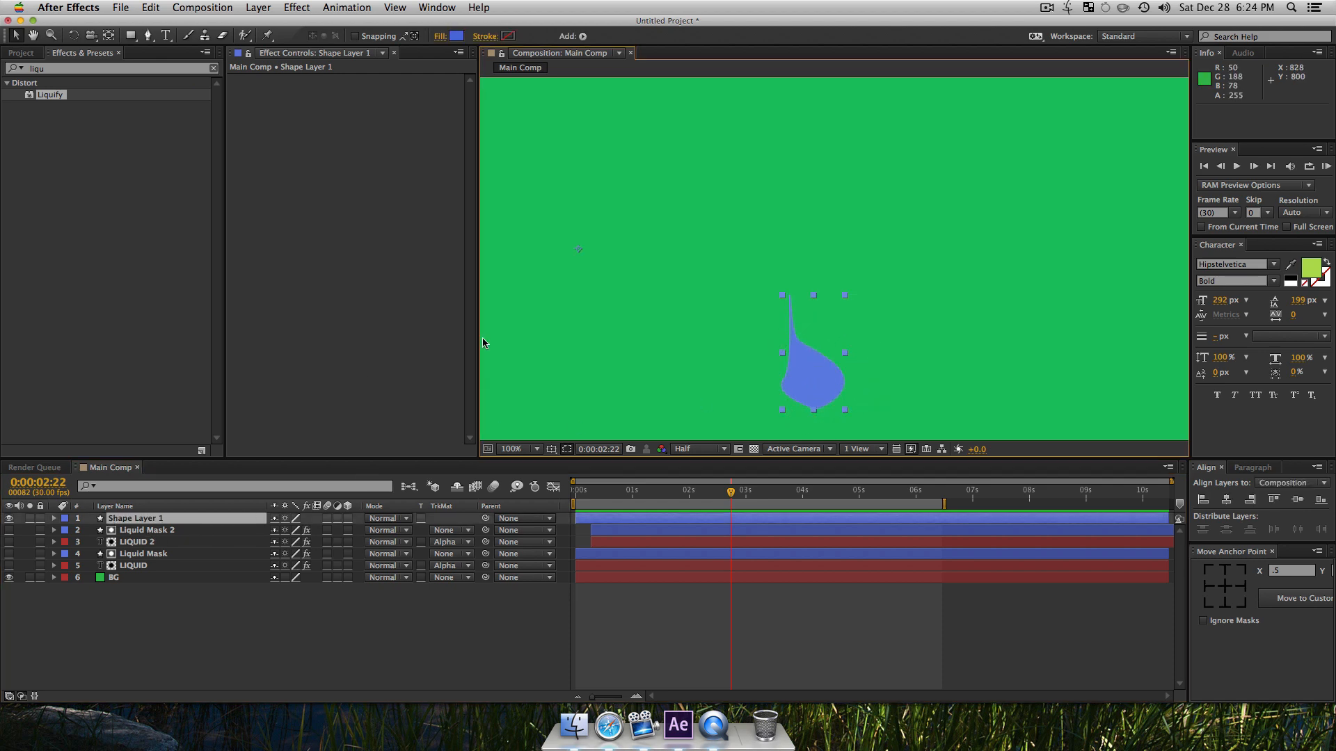
# Step: Move the droplet shape's anchor point to its top centre and rename the shape layer Droplet
pyautogui.click(1223, 569)
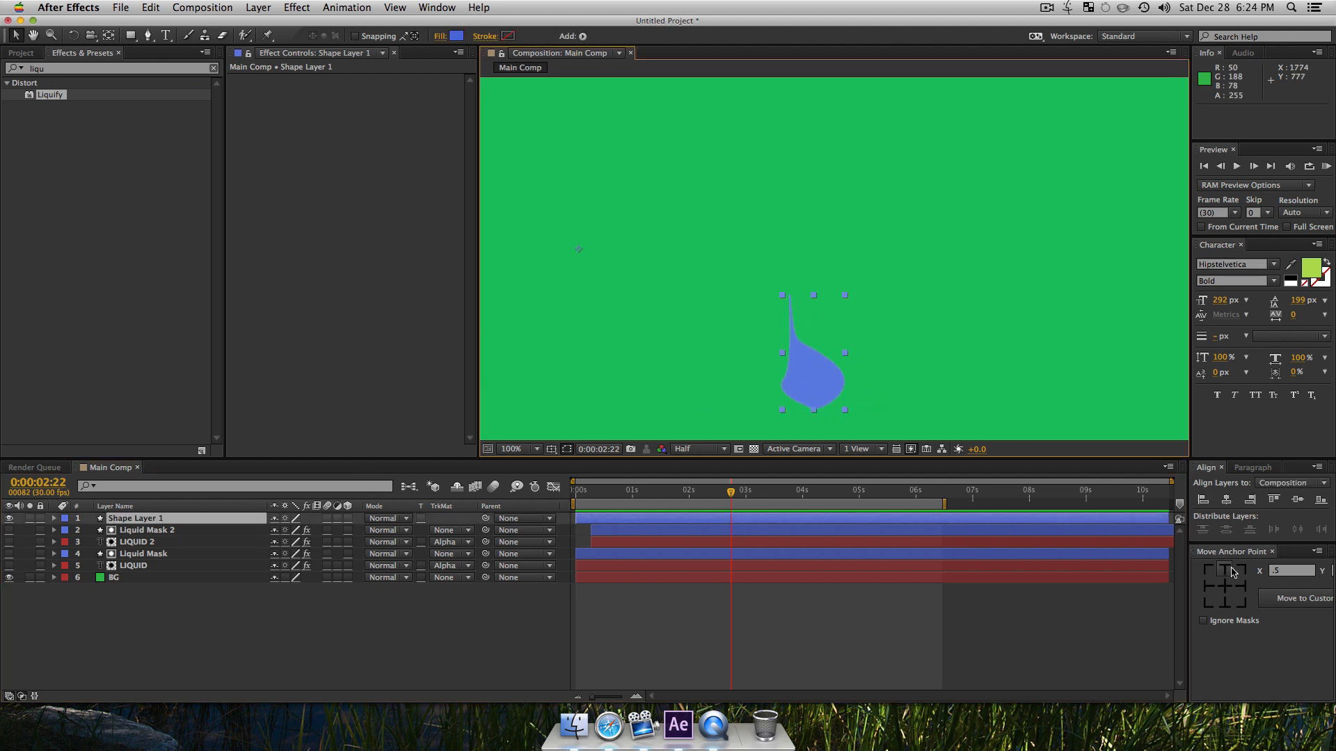
pyautogui.click(129, 520)
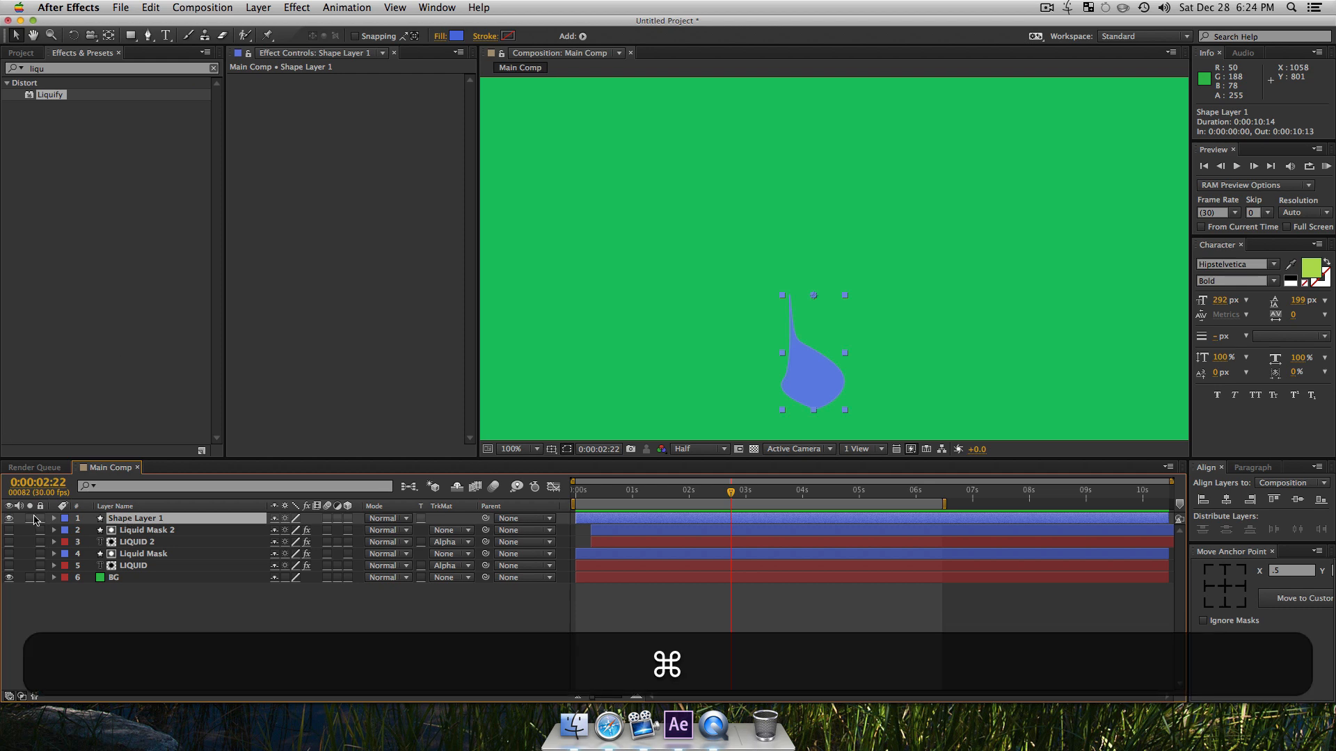
pyautogui.keyDown('super'); pyautogui.click(54, 519); pyautogui.keyUp('super')
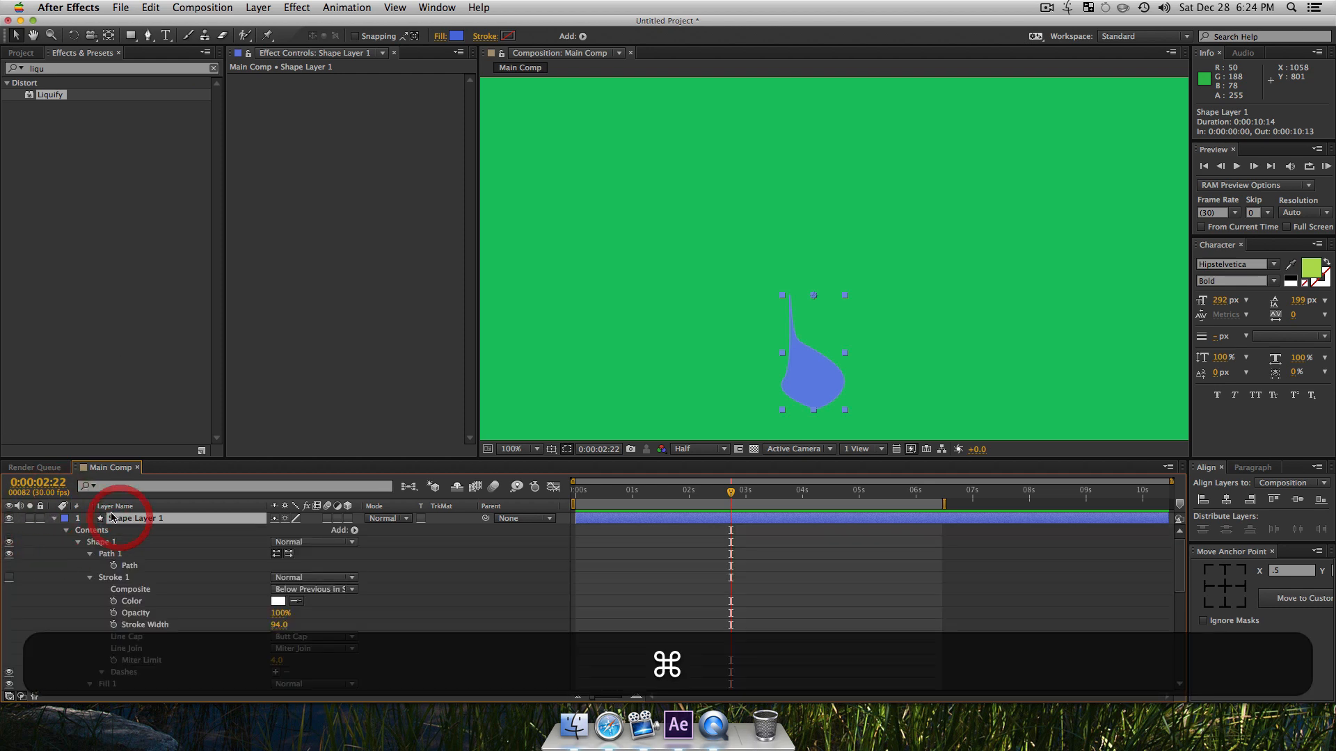
pyautogui.press('Return')
pyautogui.write('Droplet')
pyautogui.press('Return')
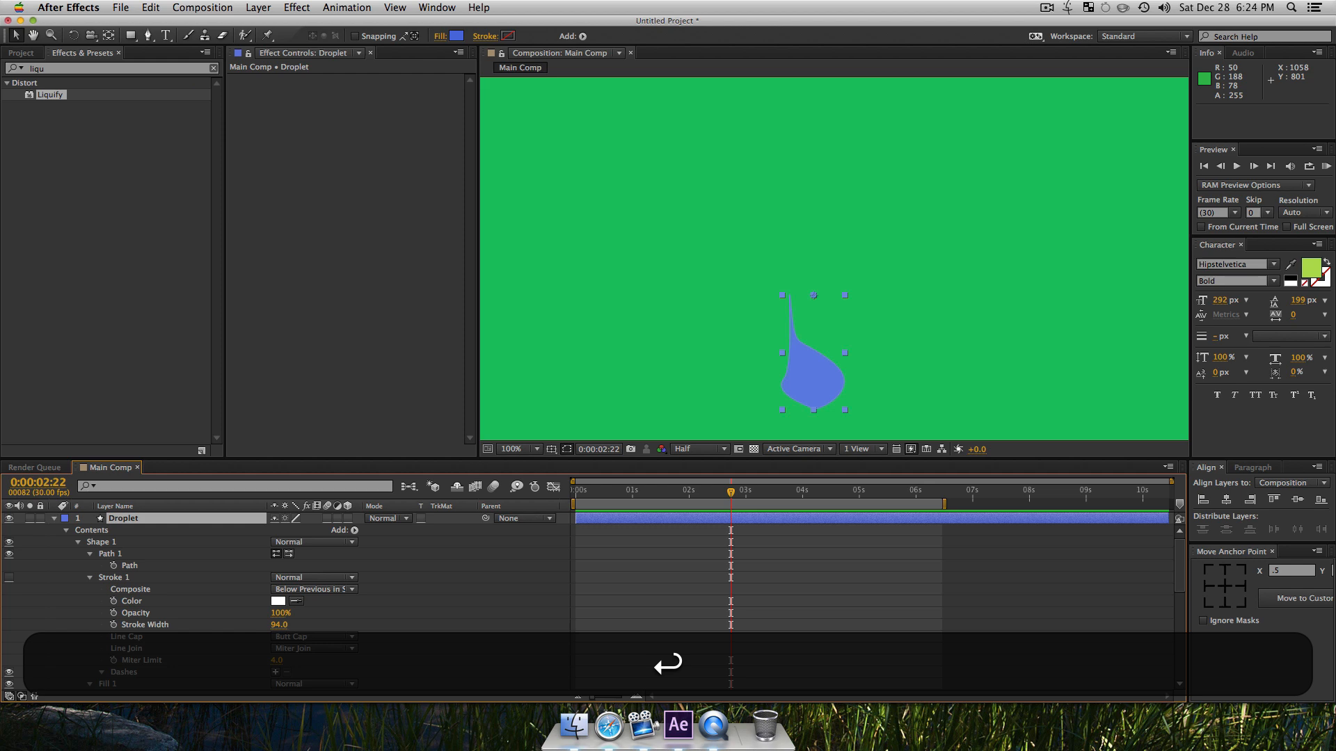
# Step: Move the top vertex of the Droplet path up and outward to widen the neck
pyautogui.click(136, 569)
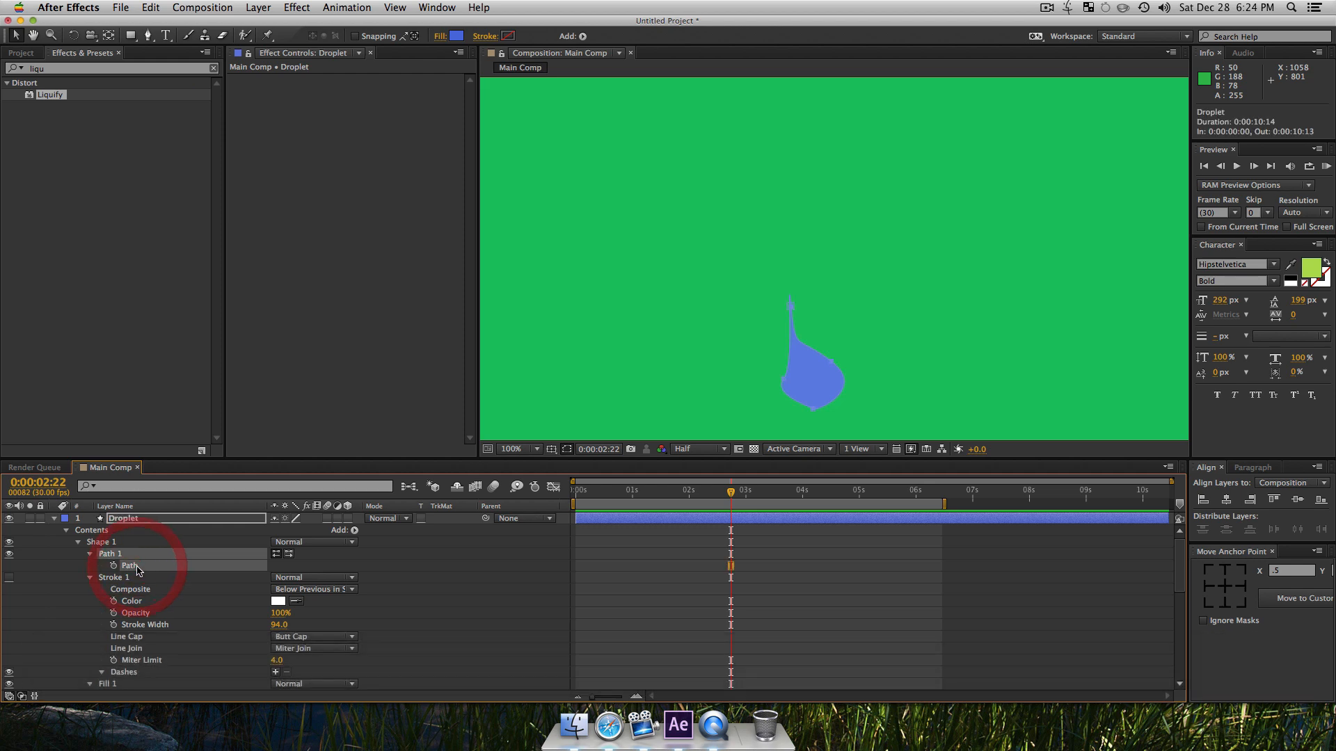
pyautogui.press('v')
pyautogui.moveTo(780, 284); pyautogui.dragTo(821, 332)
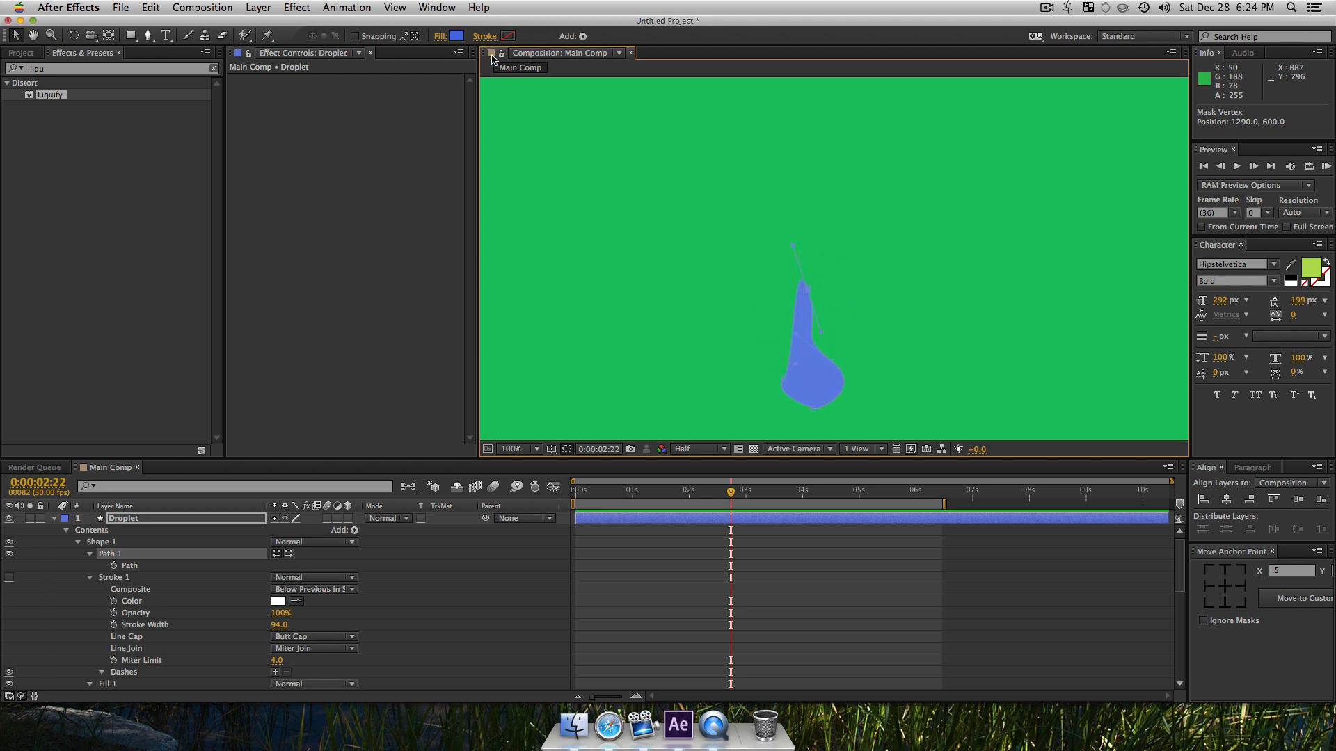
# Step: Change the droplet's fill colour to a bright yellow
pyautogui.click(456, 36)
pyautogui.moveTo(642, 227)
pyautogui.mouseDown()
pyautogui.moveTo(616, 189)
pyautogui.moveTo(652, 200)
pyautogui.mouseUp()
pyautogui.moveTo(736, 254); pyautogui.dragTo(736, 277)
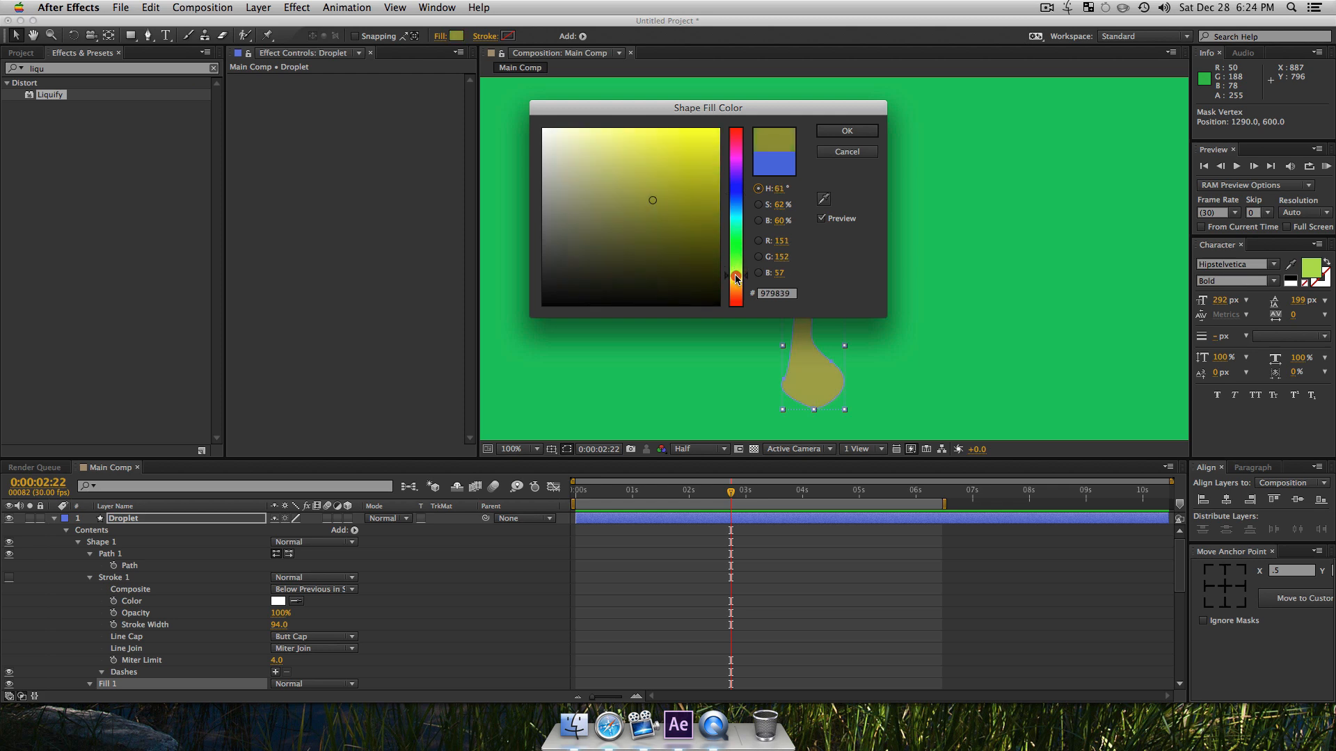
pyautogui.click(662, 140)
pyautogui.click(831, 132)
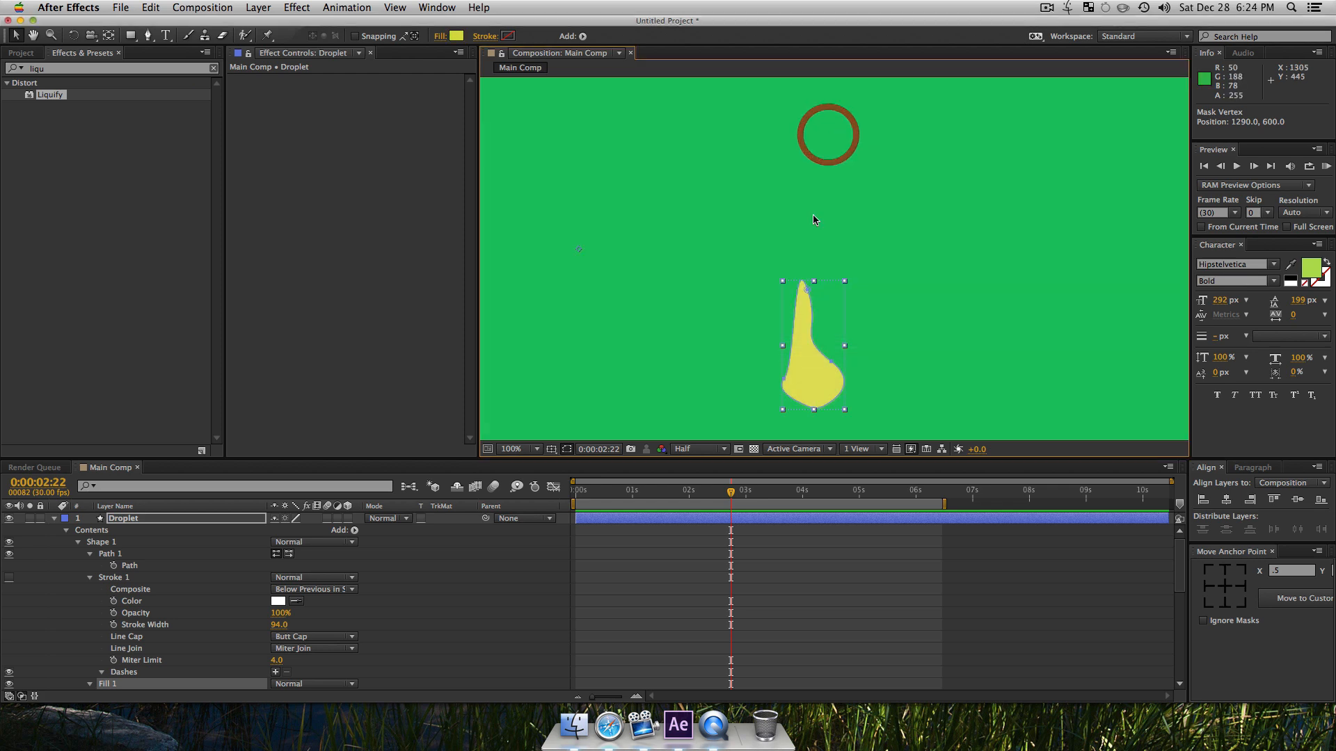
# Step: Reshape the droplet's neck by moving its upper vertex and curve handle, and undo the last path edit
pyautogui.click(132, 565)
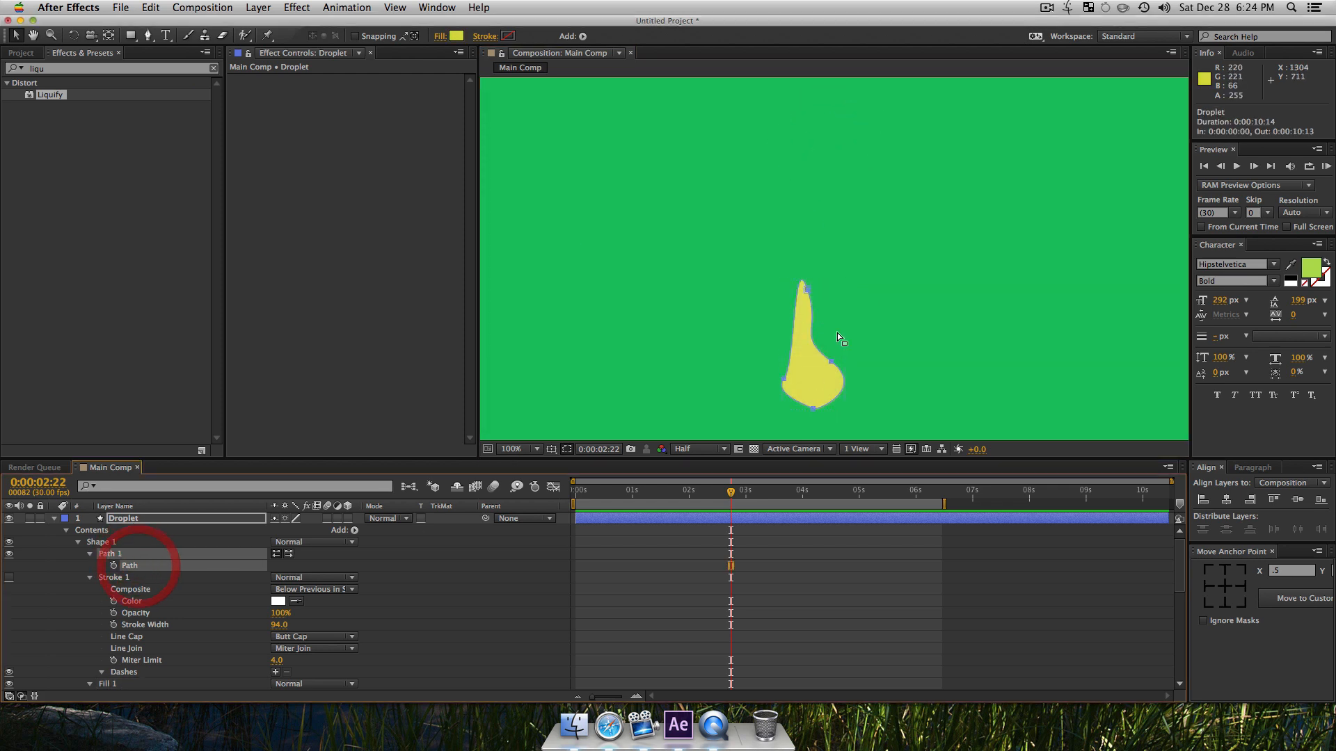
pyautogui.moveTo(849, 299); pyautogui.dragTo(791, 311)
pyautogui.moveTo(816, 237); pyautogui.dragTo(823, 278)
pyautogui.keyDown('alt'); pyautogui.click(806, 282); pyautogui.keyUp('alt')
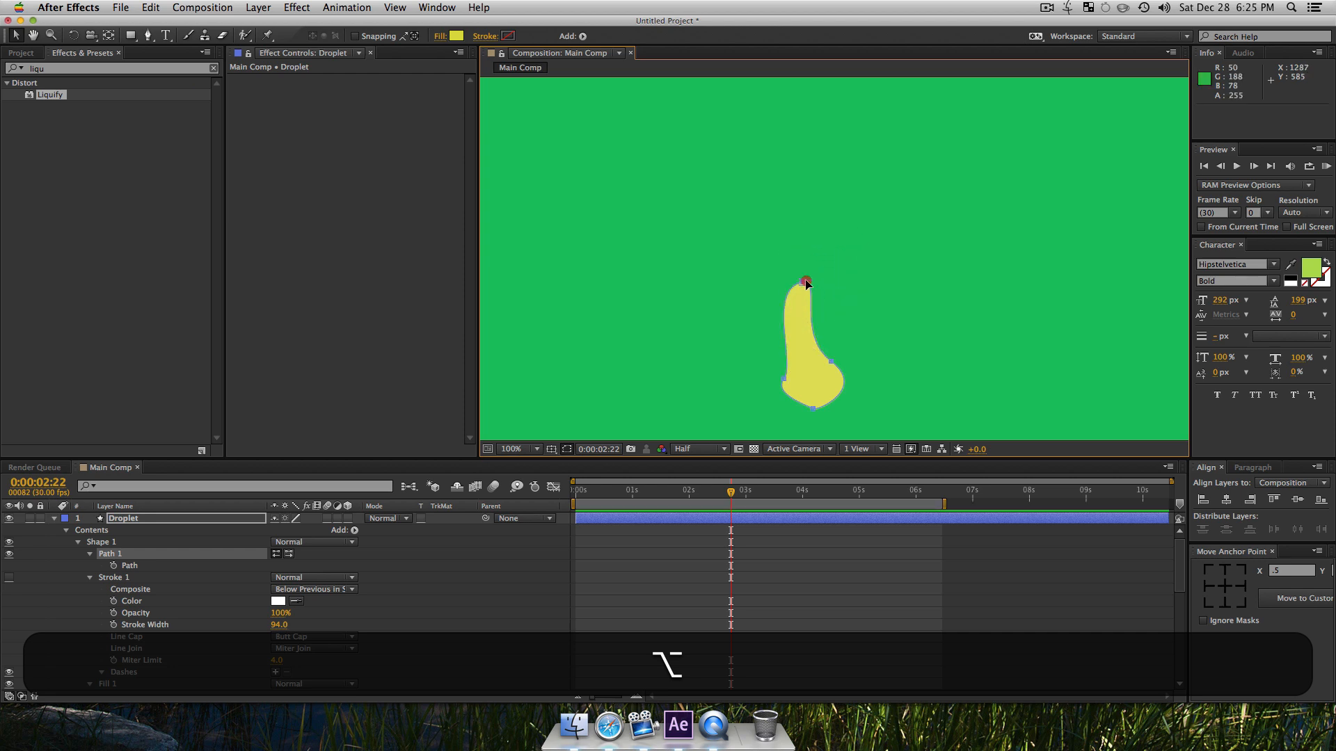
pyautogui.keyDown('alt'); pyautogui.keyDown('super'); pyautogui.click(809, 283); pyautogui.keyUp('super'); pyautogui.keyUp('alt')
pyautogui.press('alt+super+z')
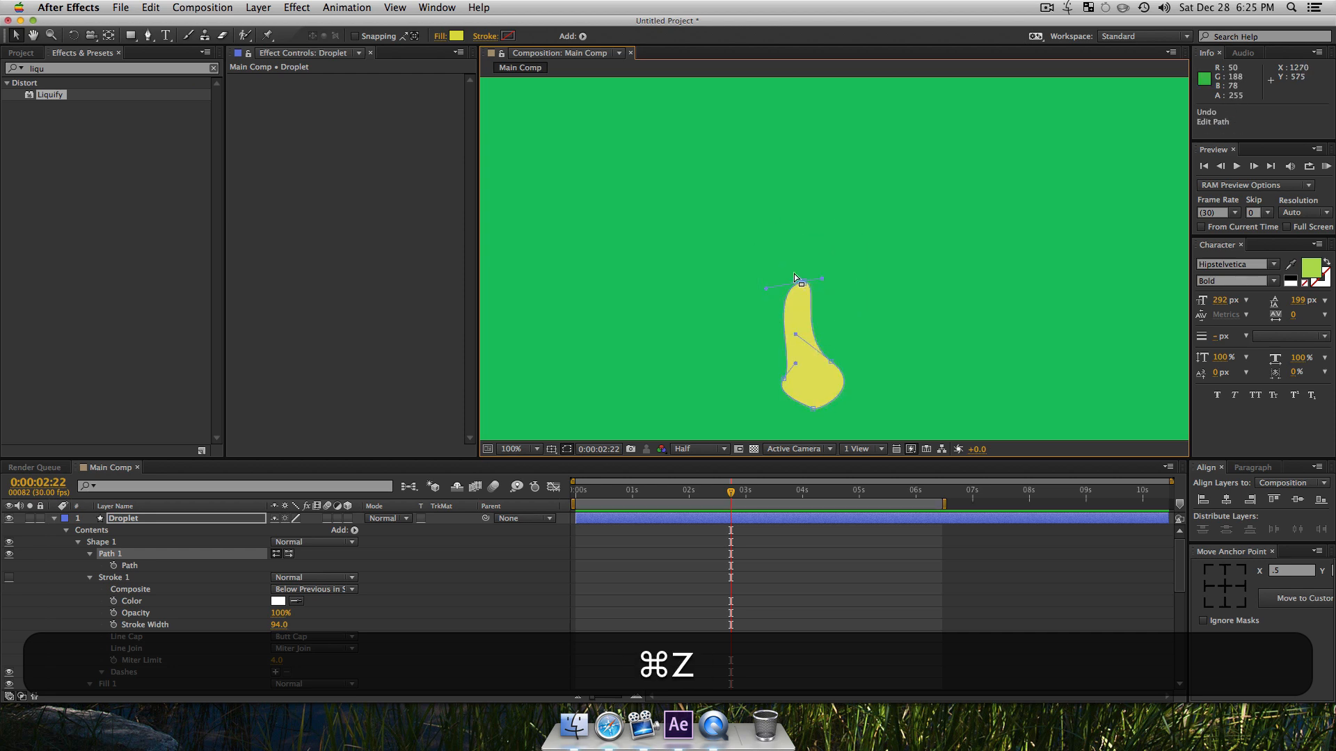
# Step: Adjust the curve at the droplet's tip and move the tip vertex to about 1277, 579
pyautogui.keyDown('super'); pyautogui.click(819, 280); pyautogui.keyUp('super')
pyautogui.moveTo(821, 282); pyautogui.dragTo(838, 350)
pyautogui.press('super+z')
pyautogui.moveTo(781, 262)
pyautogui.mouseDown()
pyautogui.moveTo(821, 299)
pyautogui.moveTo(786, 253)
pyautogui.moveTo(779, 263)
pyautogui.moveTo(782, 246)
pyautogui.mouseUp()
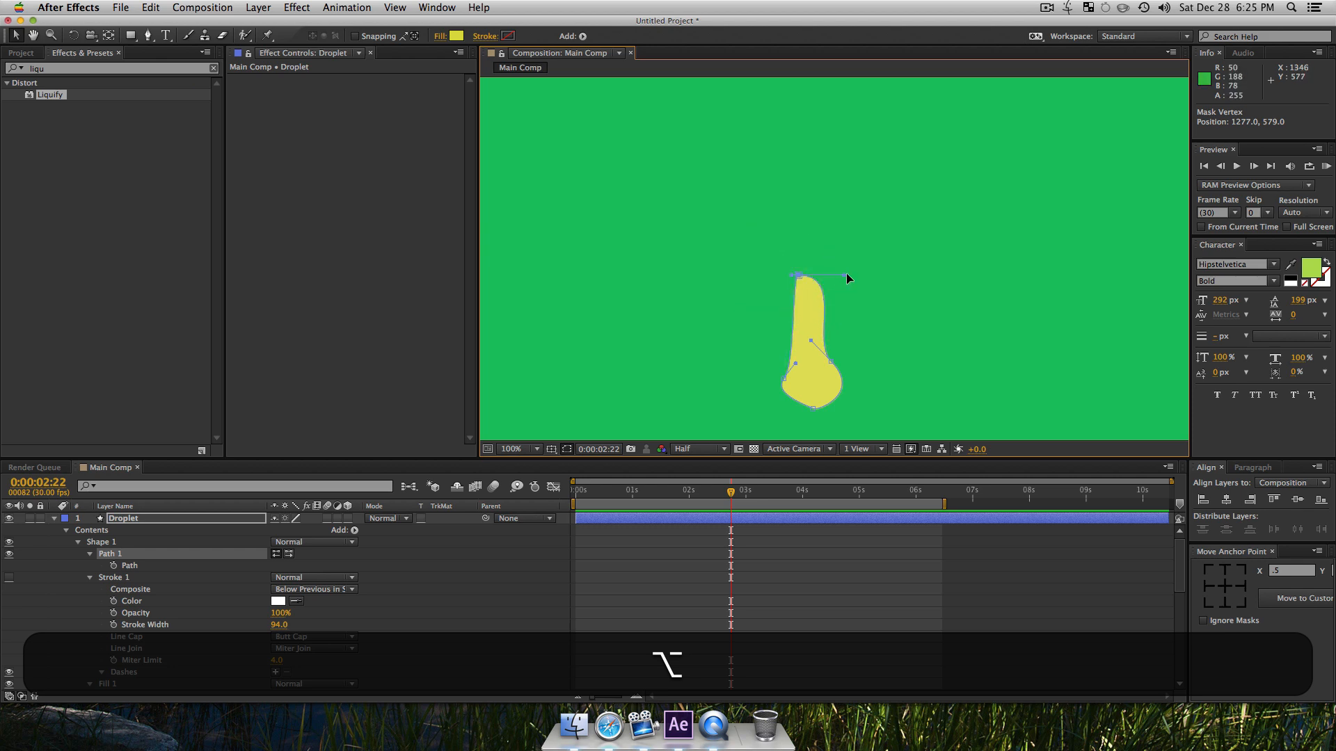
# Step: Taper the droplet's tip to a narrow point and tuck the bulb's left side inward
pyautogui.moveTo(844, 274); pyautogui.dragTo(807, 275)
pyautogui.moveTo(791, 353)
pyautogui.mouseDown()
pyautogui.moveTo(782, 375)
pyautogui.moveTo(800, 345)
pyautogui.mouseUp()
pyautogui.press('super+z')
pyautogui.press('alt+super+z')
pyautogui.click(154, 565)
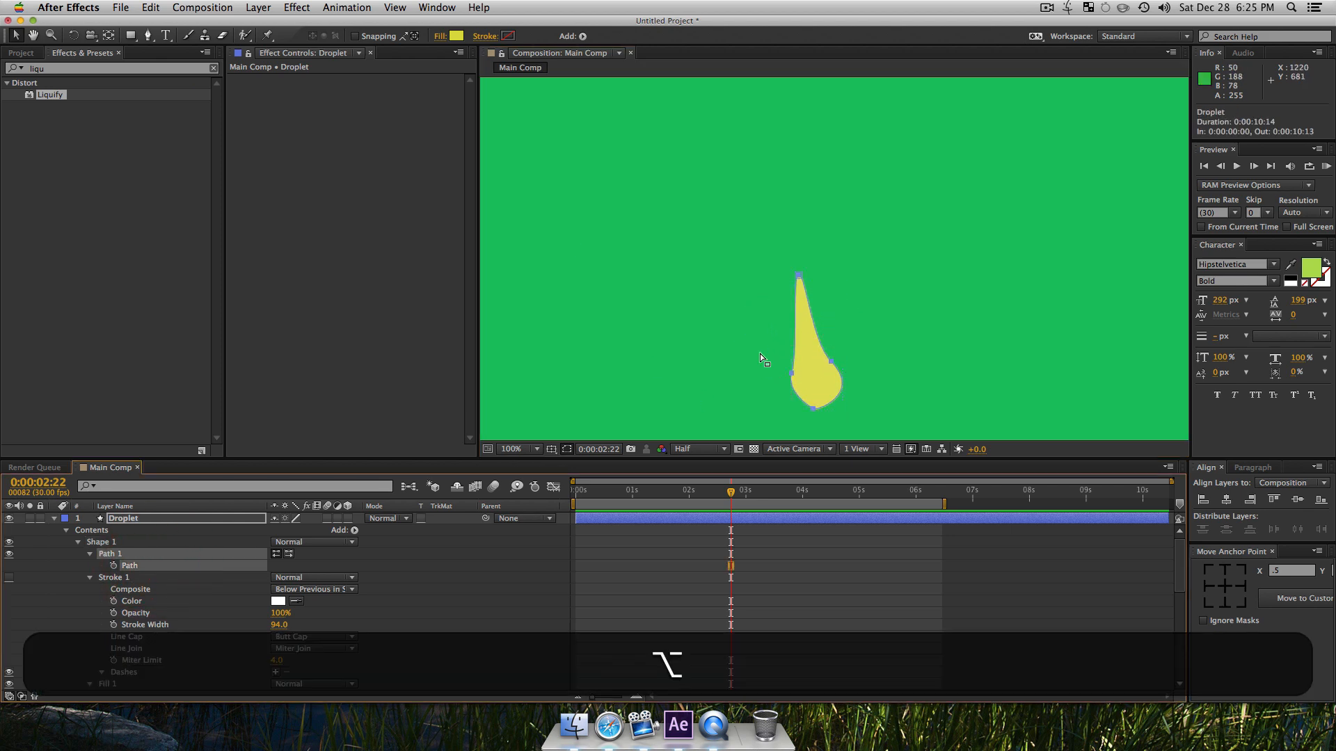
# Step: Shift the bulb's side and bottom vertices and handles to form a rounder, more symmetrical drop under the tip
pyautogui.keyDown('alt'); pyautogui.click(797, 377); pyautogui.keyUp('alt')
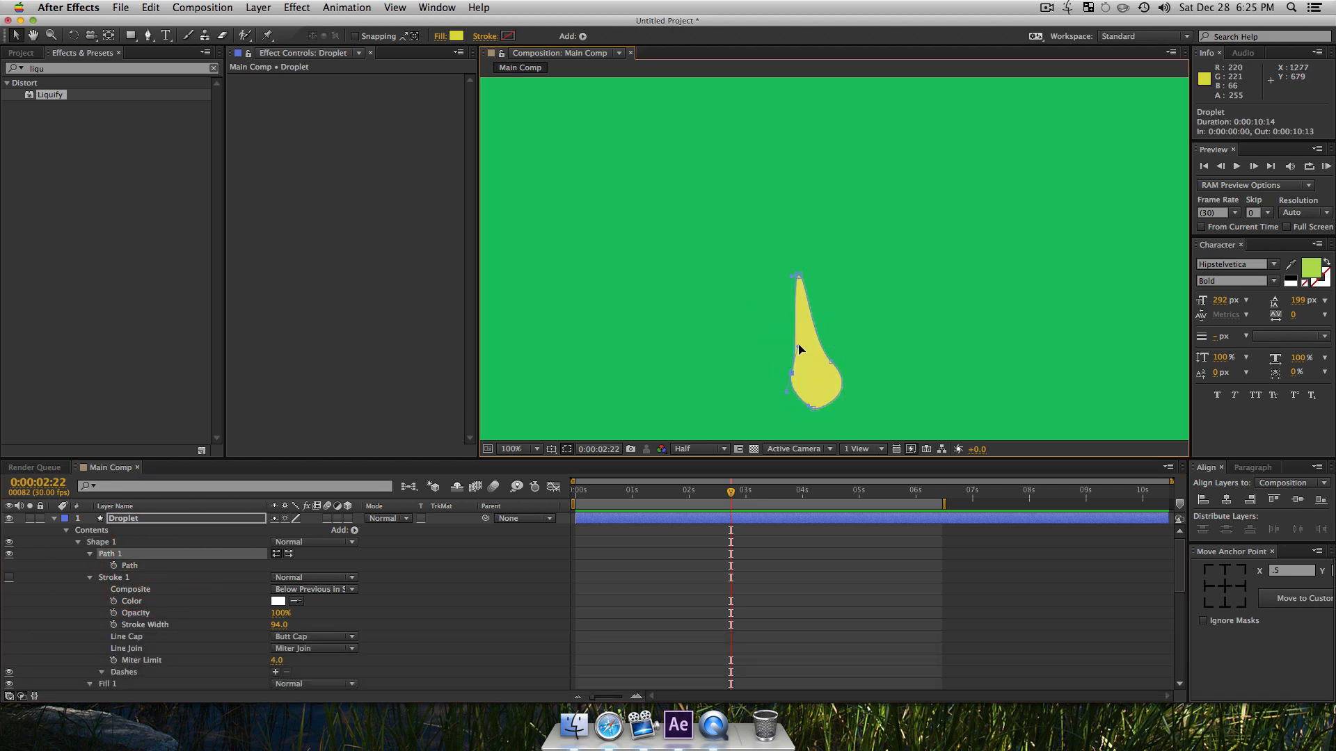
pyautogui.moveTo(811, 336); pyautogui.dragTo(821, 367)
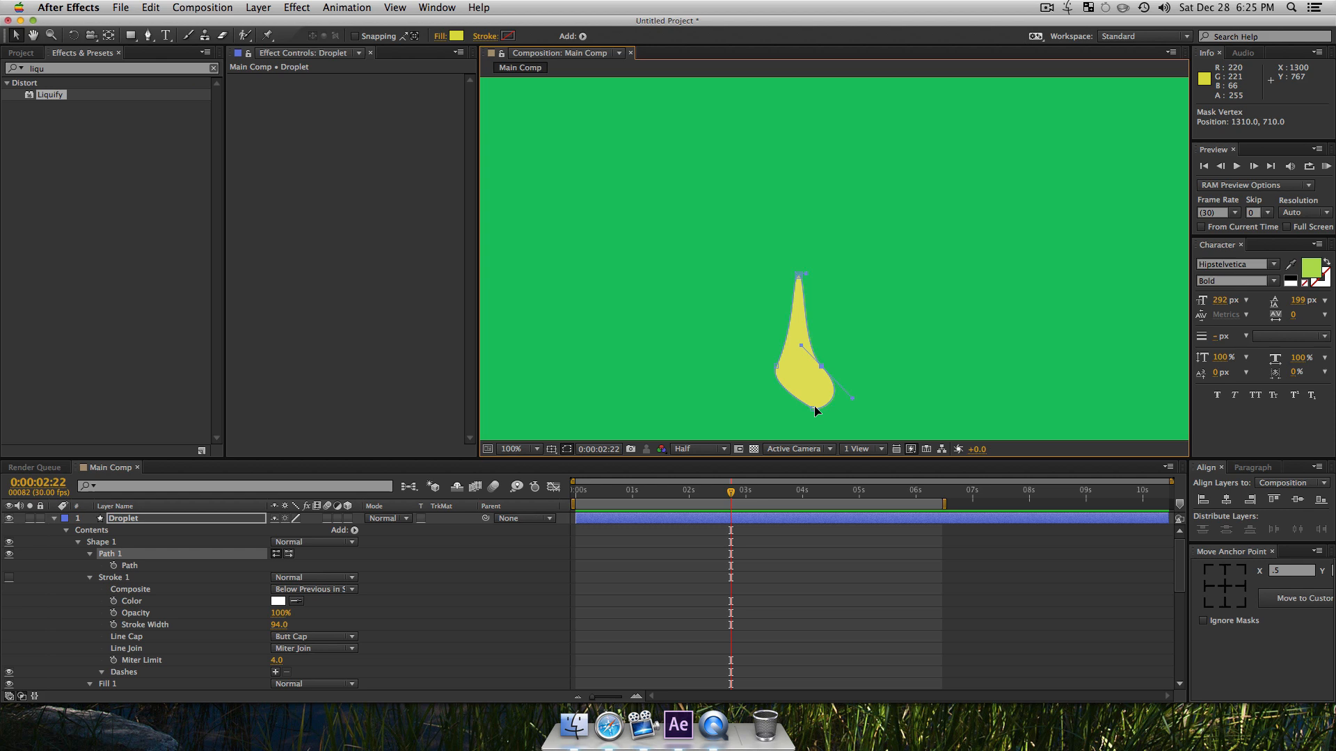
pyautogui.press('alt')
pyautogui.moveTo(779, 402); pyautogui.dragTo(815, 358)
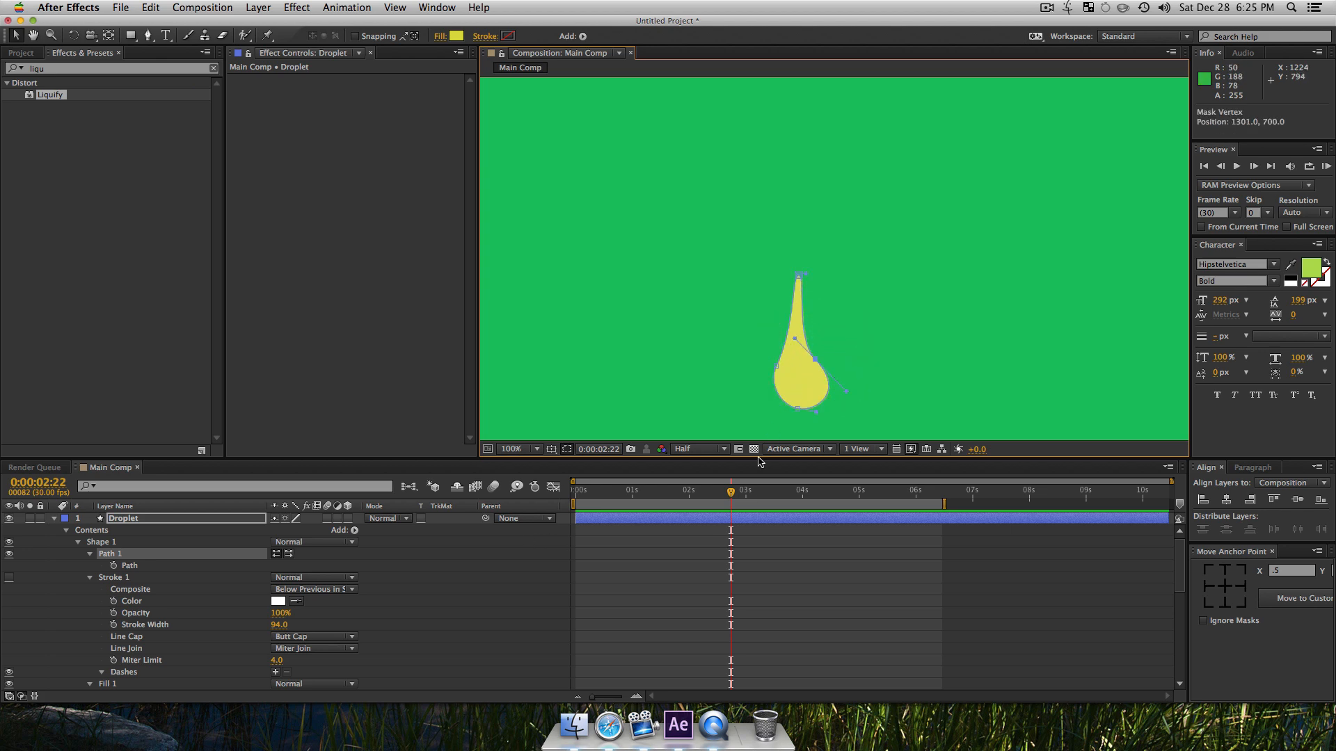
# Step: Enable keyframing for the Droplet's path at 0:00:02:22
pyautogui.click(113, 566)
pyautogui.press('space')
pyautogui.moveTo(744, 344); pyautogui.dragTo(710, 132)
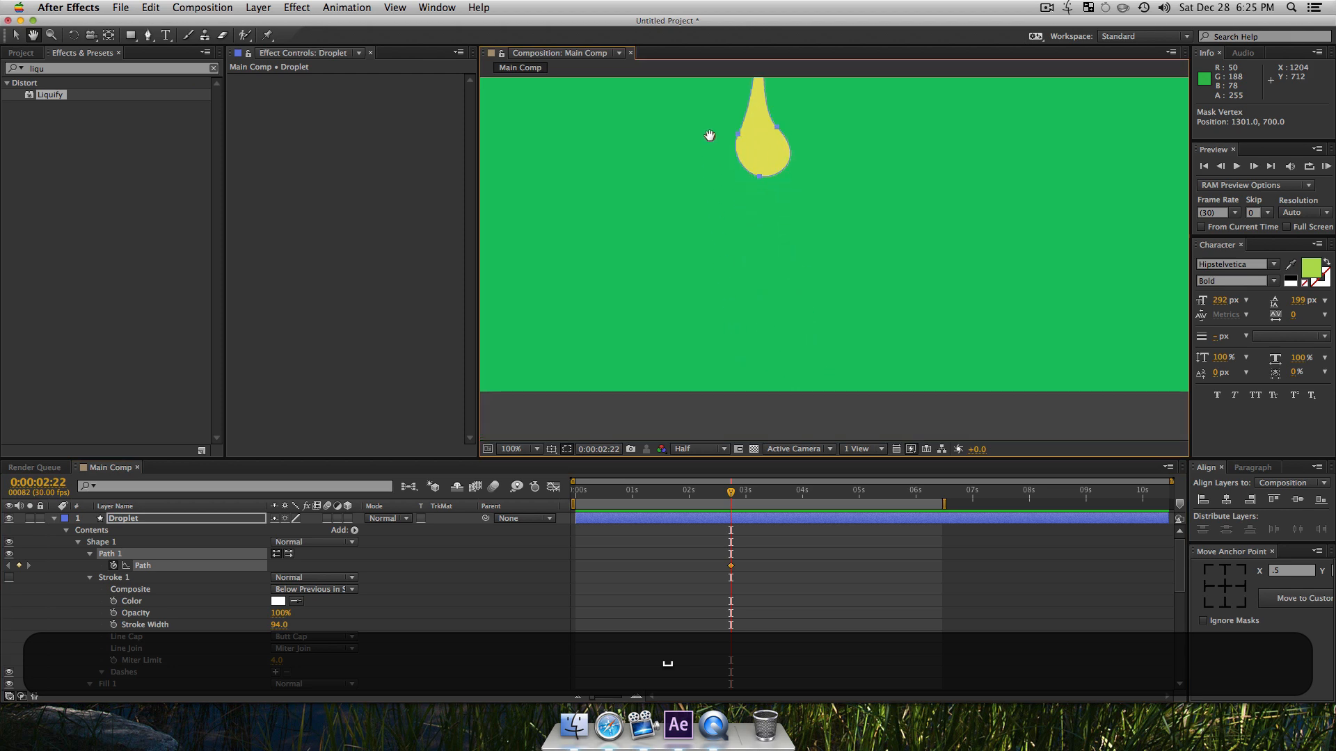
# Step: Enable keyframing for the Droplet layer's position and move it straight down to 1297.5, 794.8
pyautogui.press('space')
pyautogui.moveTo(153, 624); pyautogui.dragTo(157, 505)
pyautogui.moveTo(148, 617); pyautogui.dragTo(132, 484)
pyautogui.click(90, 603)
pyautogui.press('space')
pyautogui.moveTo(288, 577); pyautogui.dragTo(325, 740)
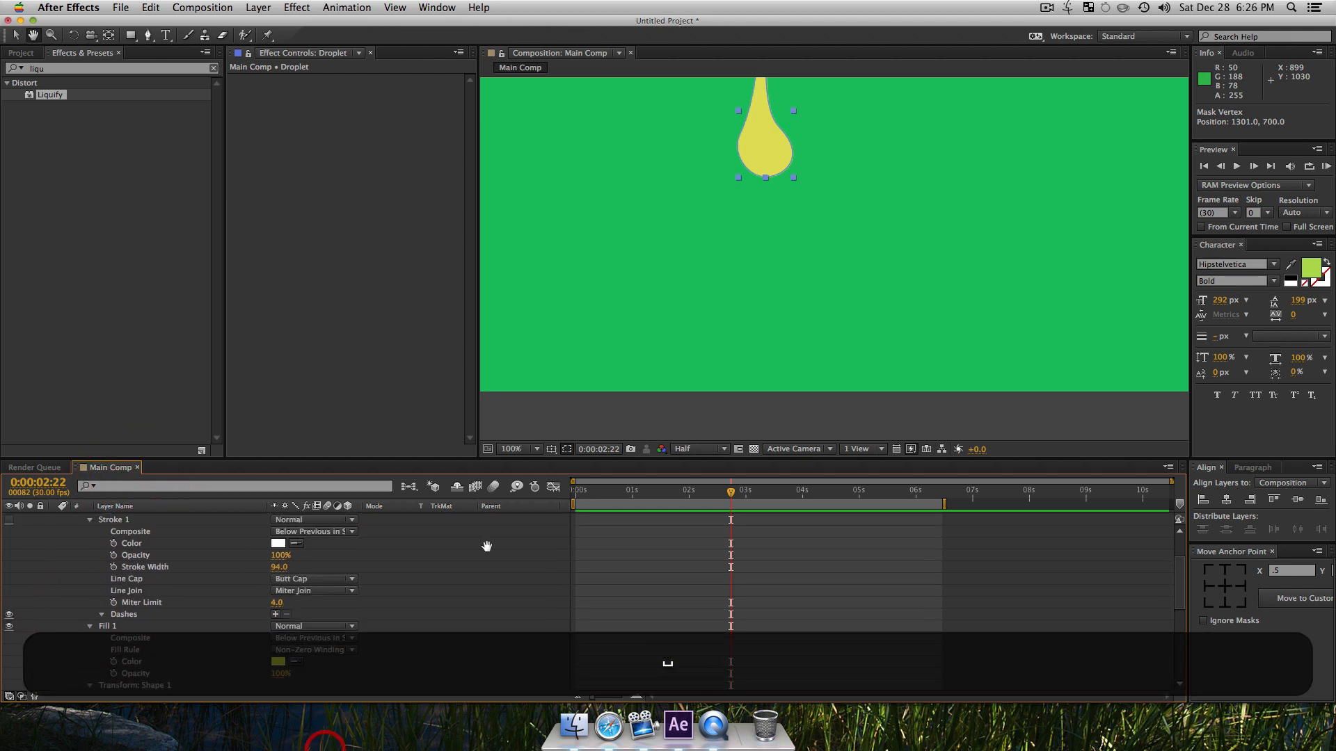
pyautogui.moveTo(757, 157); pyautogui.dragTo(753, 287)
pyautogui.press('shift')
pyautogui.press('space')
pyautogui.moveTo(699, 608); pyautogui.dragTo(675, 696)
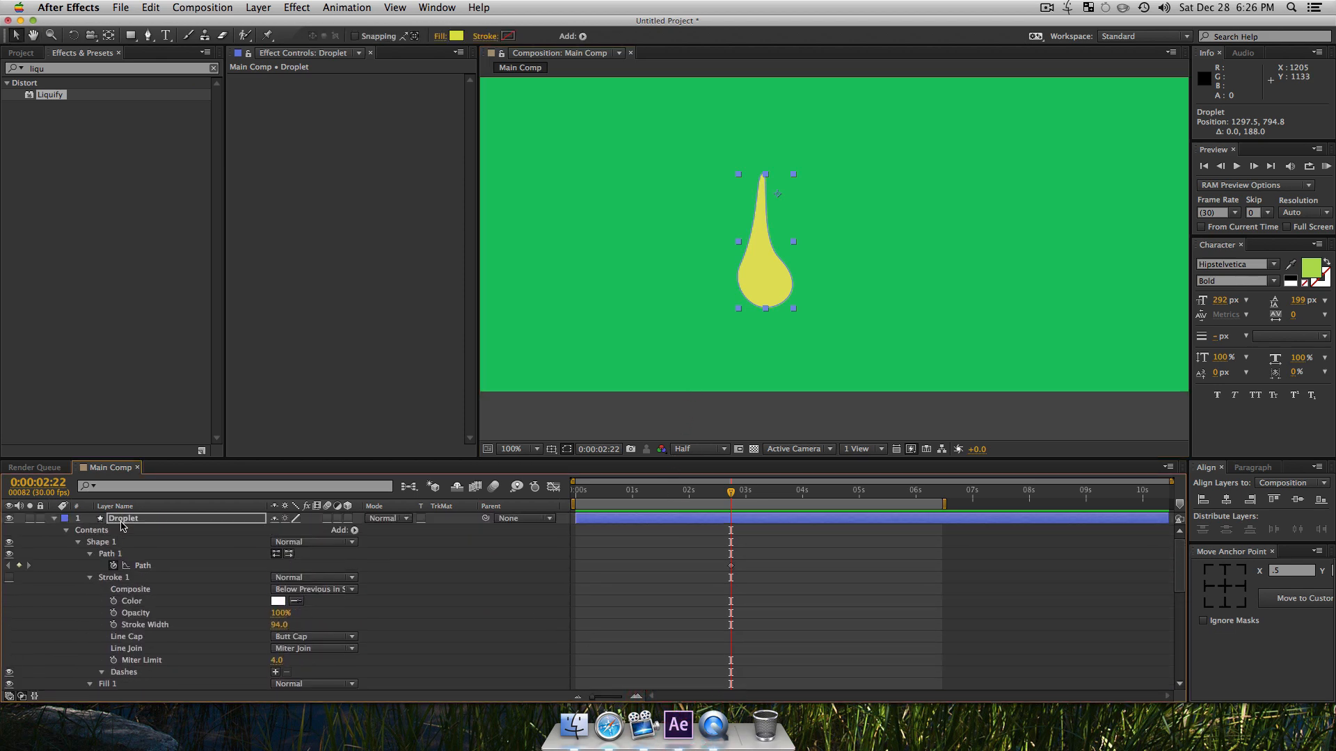
# Step: Show only the Droplet's animated properties and move its position keyframe to 0:00:04:02
pyautogui.click(120, 521)
pyautogui.press('u')
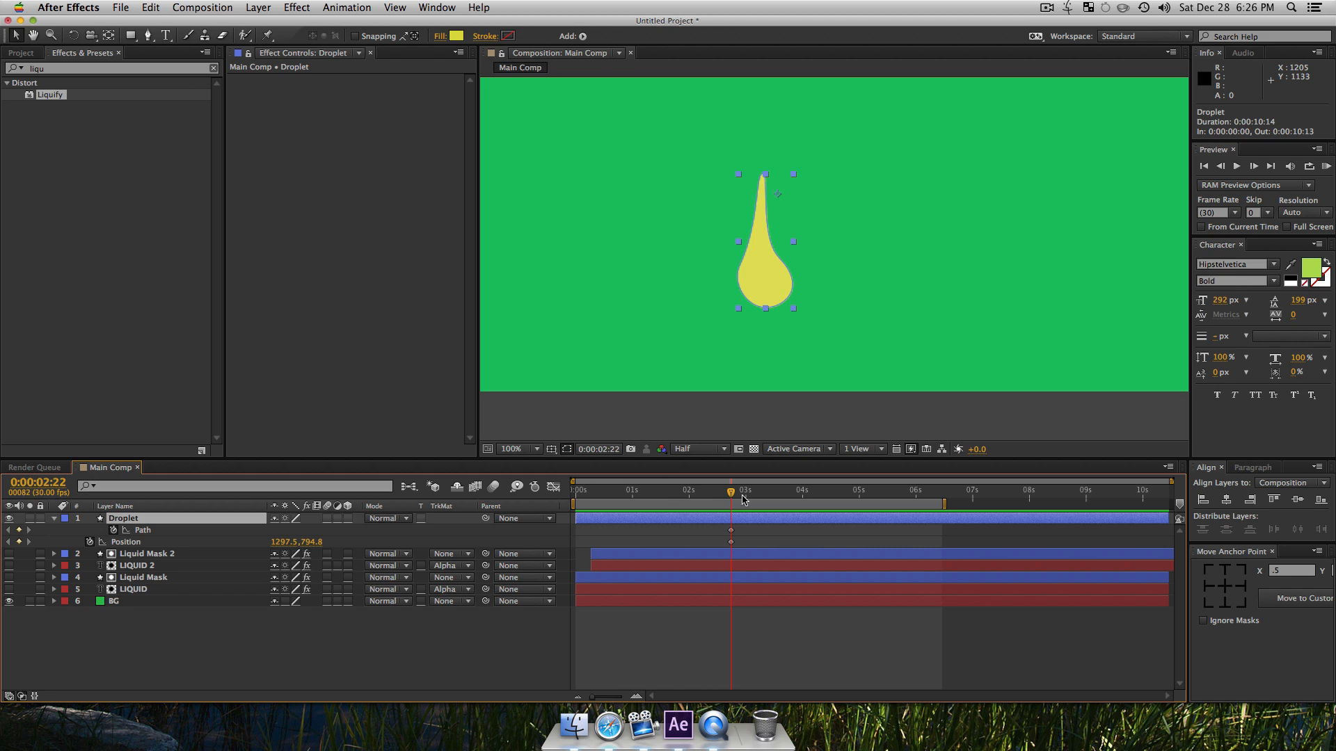
pyautogui.click(805, 498)
pyautogui.moveTo(730, 541); pyautogui.dragTo(765, 547)
# Step: At 0:00:02:22, move the droplet up to 1297.5, 582.8 for its starting position, and preview the fall
pyautogui.click(731, 494)
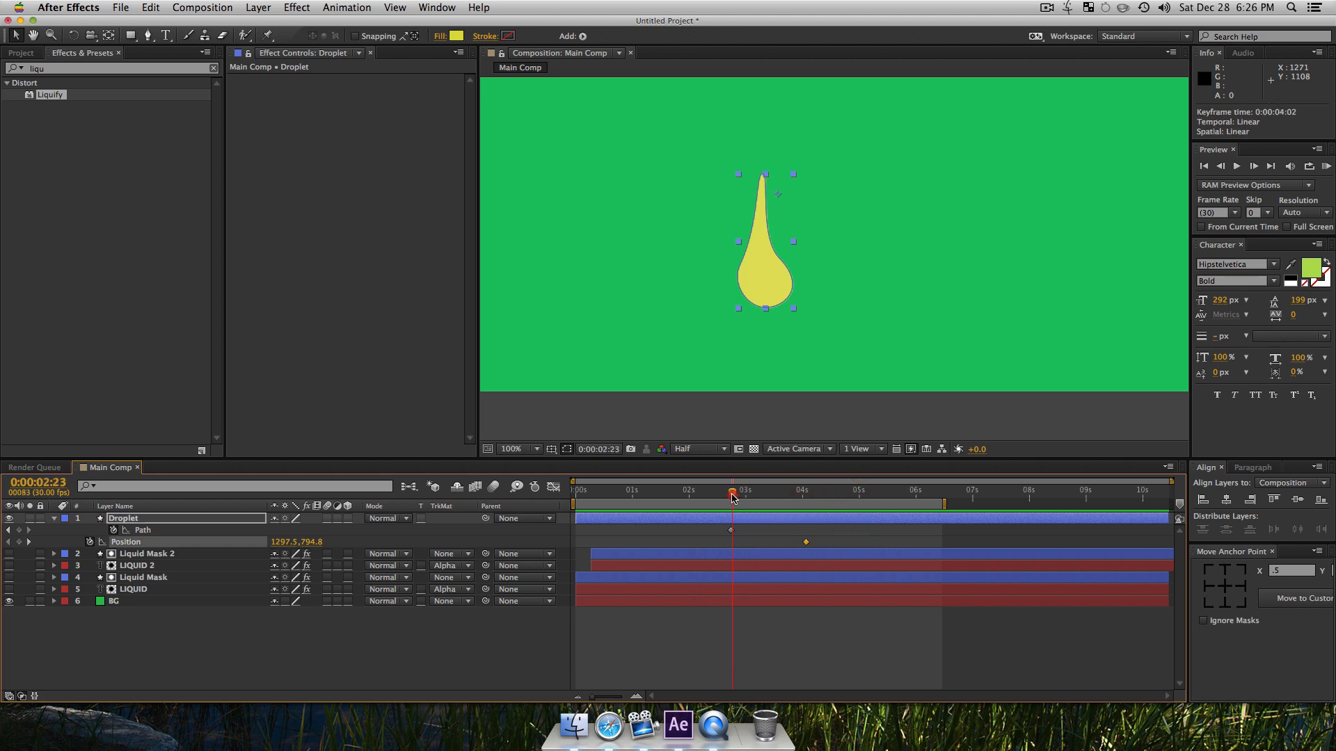
pyautogui.press('space')
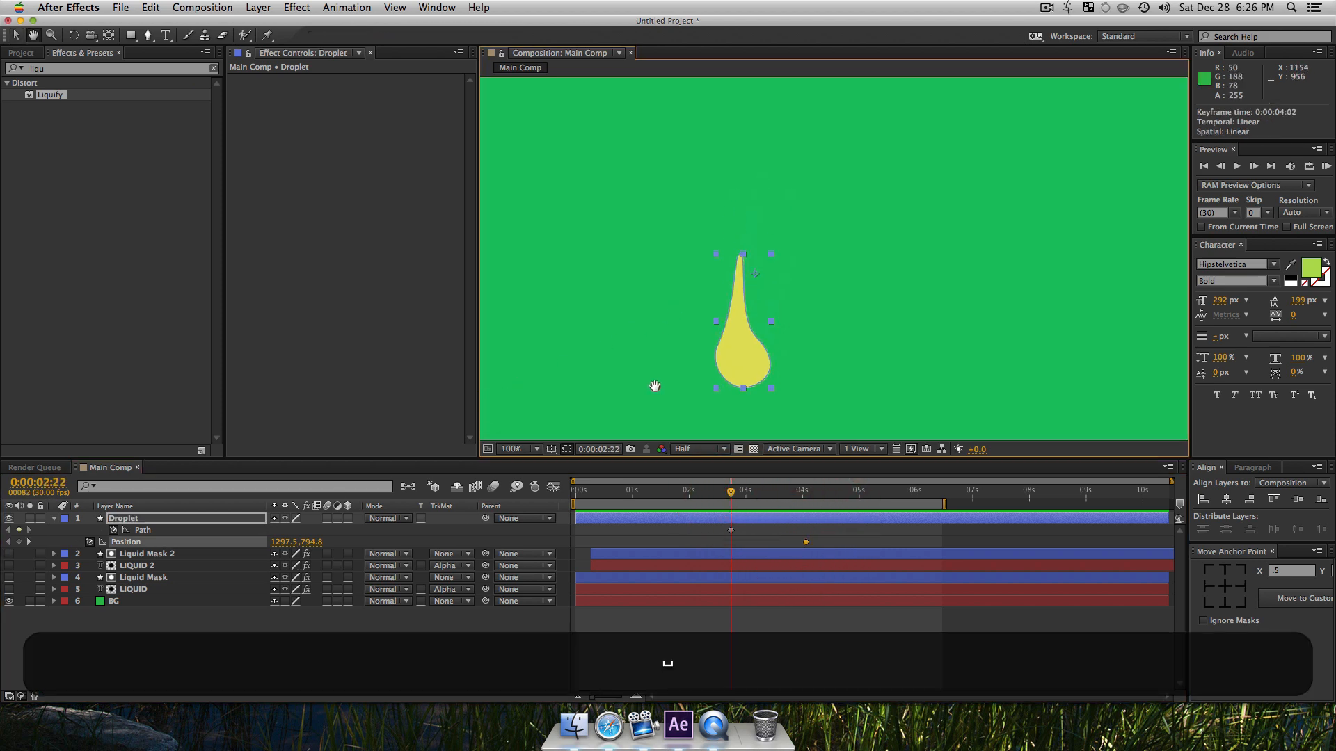
pyautogui.moveTo(734, 372); pyautogui.dragTo(810, 336)
pyautogui.press('space')
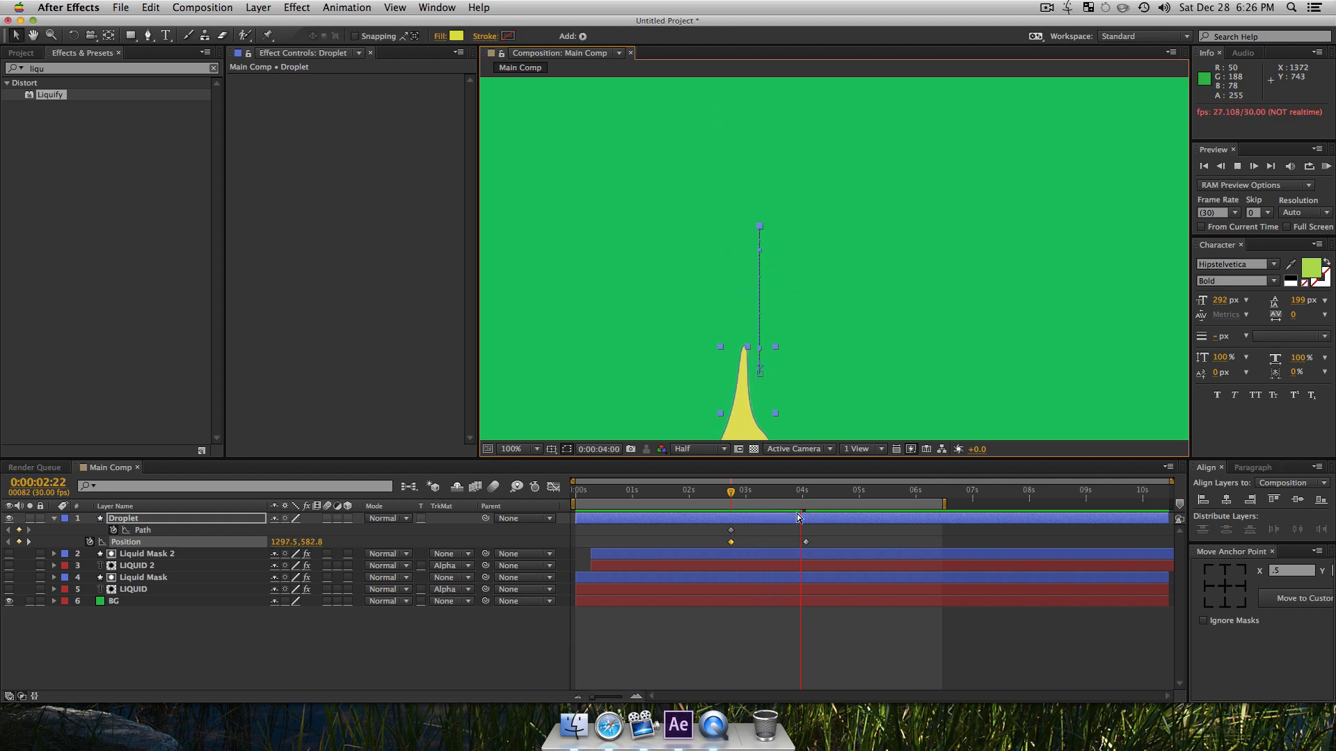
# Step: Apply Easy Ease to both of the Droplet's position keyframes and preview the motion
pyautogui.moveTo(821, 538); pyautogui.dragTo(704, 549)
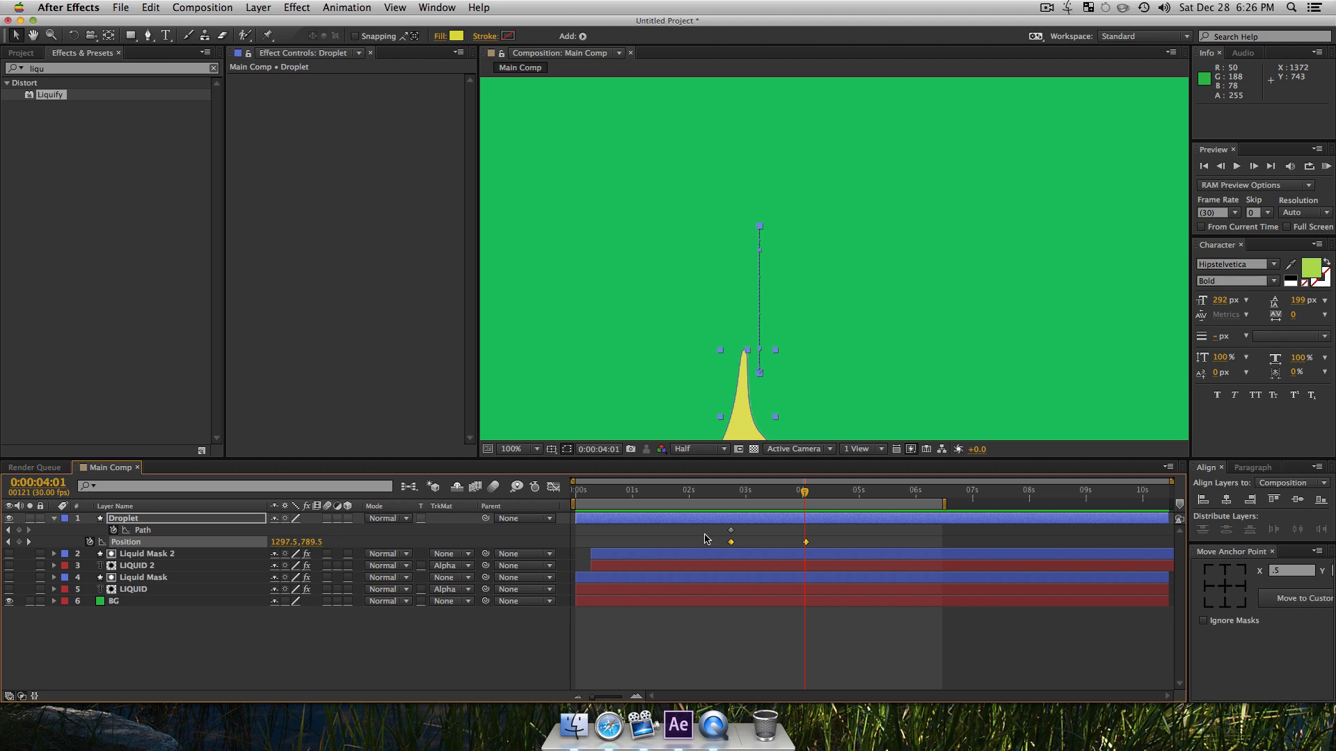
pyautogui.press('F9')
pyautogui.click(719, 495)
pyautogui.press('space')
# Step: At 0:00:03:10, adjust the Droplet path's vertices to stretch it into a longer drop with a thin neck
pyautogui.press('space')
pyautogui.moveTo(745, 495); pyautogui.dragTo(766, 497)
pyautogui.press('space')
pyautogui.moveTo(757, 371); pyautogui.dragTo(768, 238)
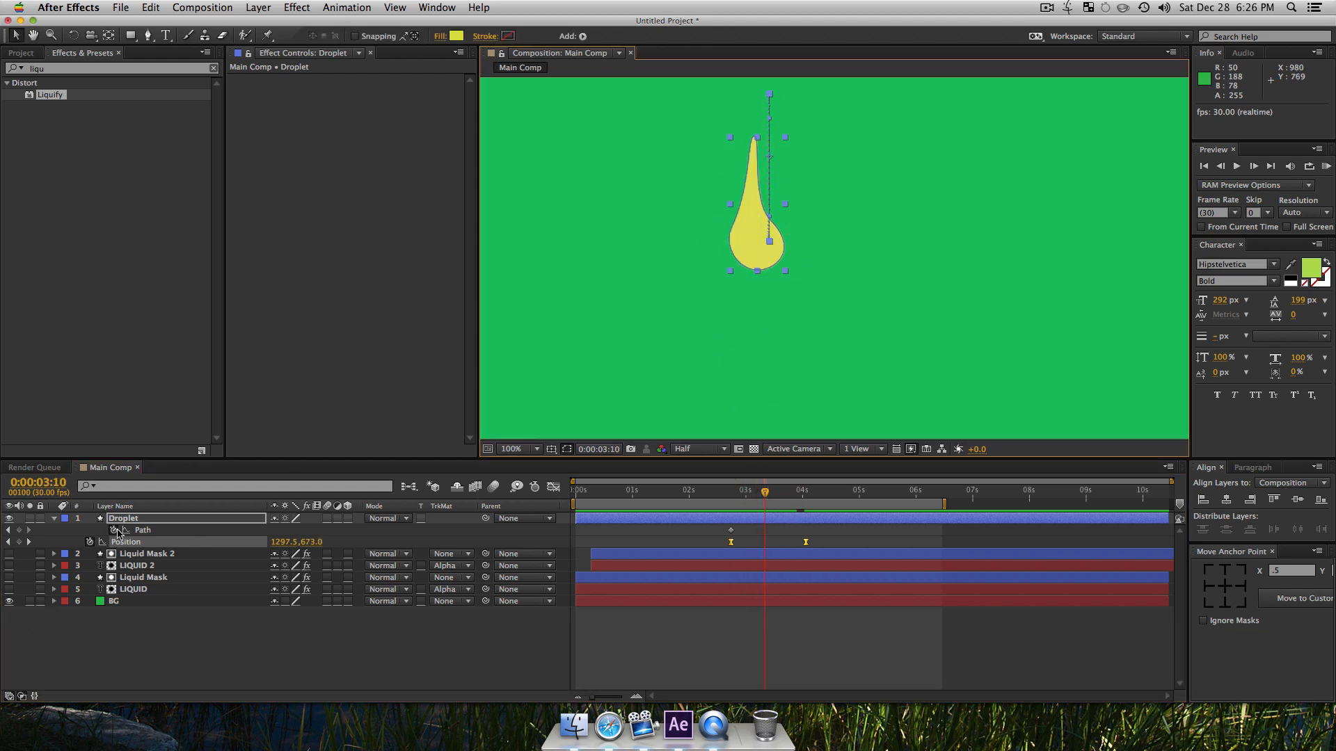
pyautogui.click(142, 530)
pyautogui.click(727, 221)
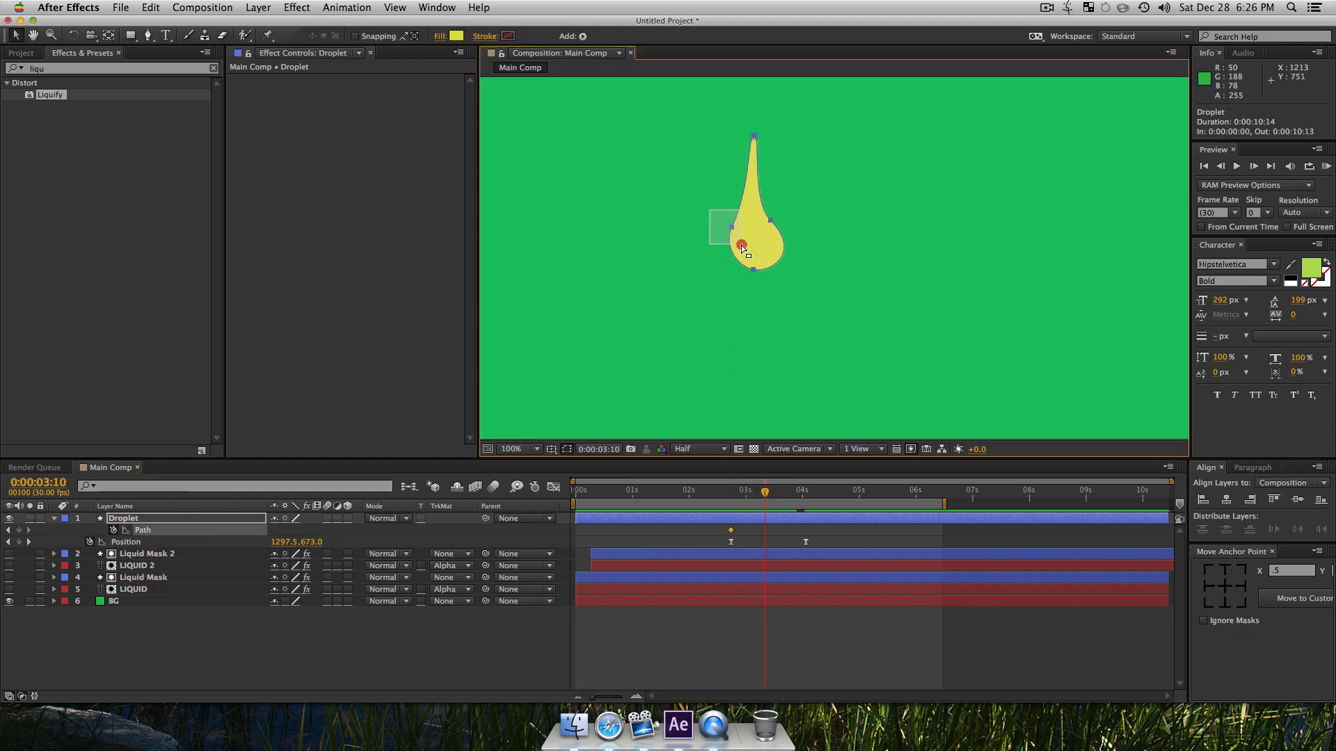
pyautogui.moveTo(708, 203); pyautogui.dragTo(751, 314)
pyautogui.click(754, 112)
pyautogui.moveTo(749, 245); pyautogui.dragTo(762, 214)
pyautogui.moveTo(753, 312); pyautogui.dragTo(751, 330)
# Step: Add a path keyframe at 0:00:03:23 and pull the droplet's tip down to shorten its tail
pyautogui.moveTo(785, 483)
pyautogui.mouseDown()
pyautogui.moveTo(819, 495)
pyautogui.moveTo(789, 495)
pyautogui.mouseUp()
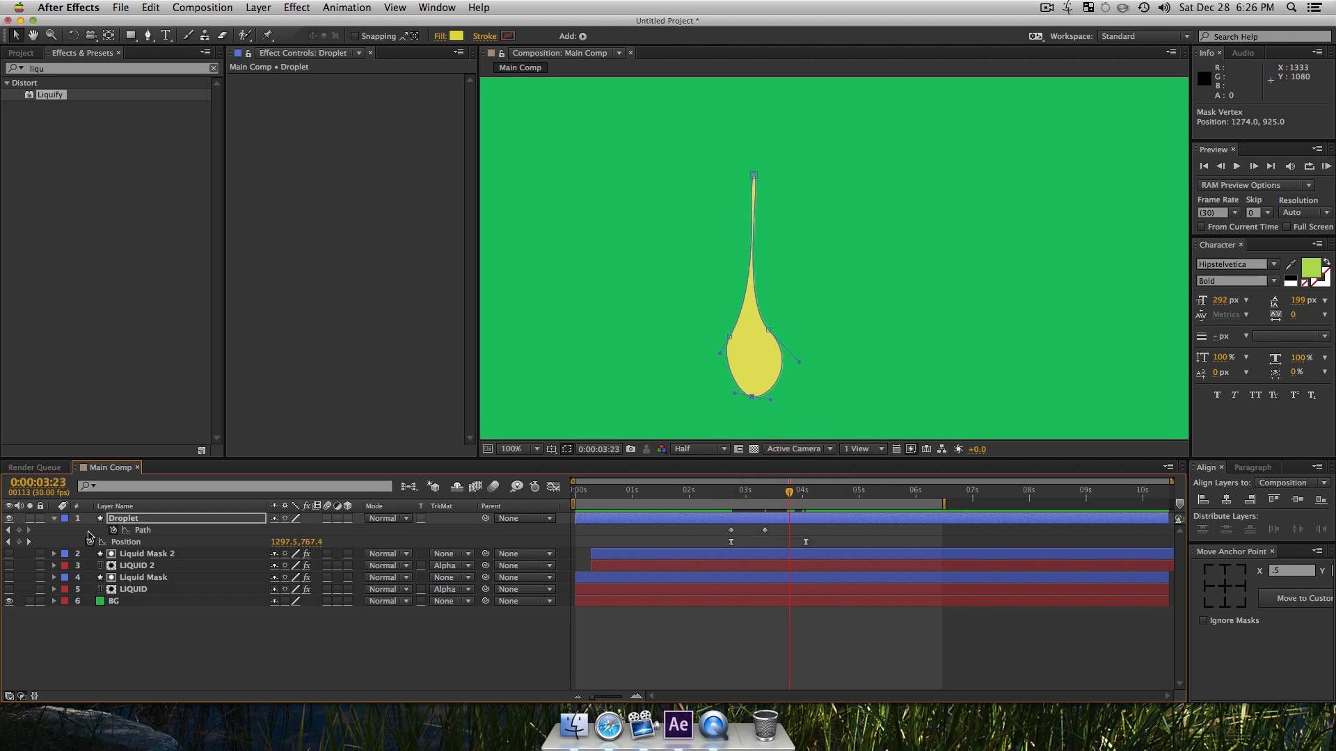
pyautogui.click(19, 530)
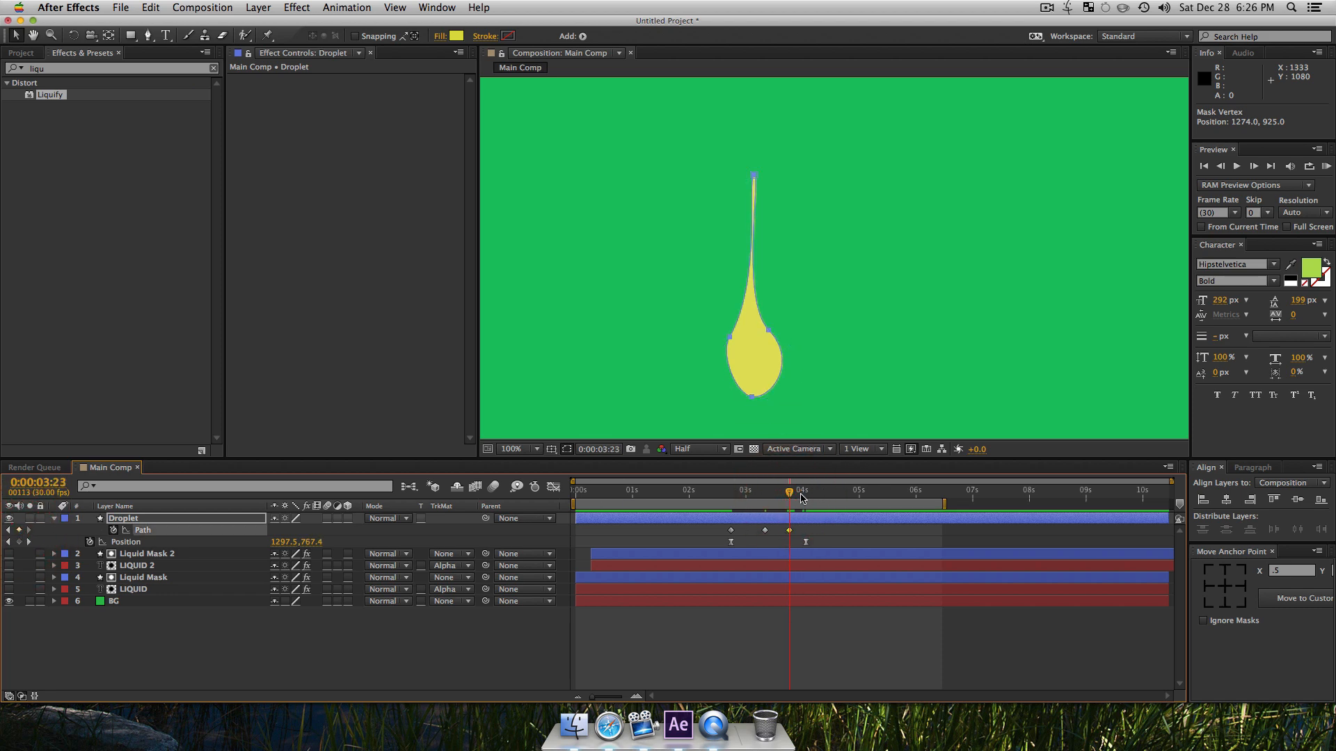
pyautogui.moveTo(801, 497); pyautogui.dragTo(807, 501)
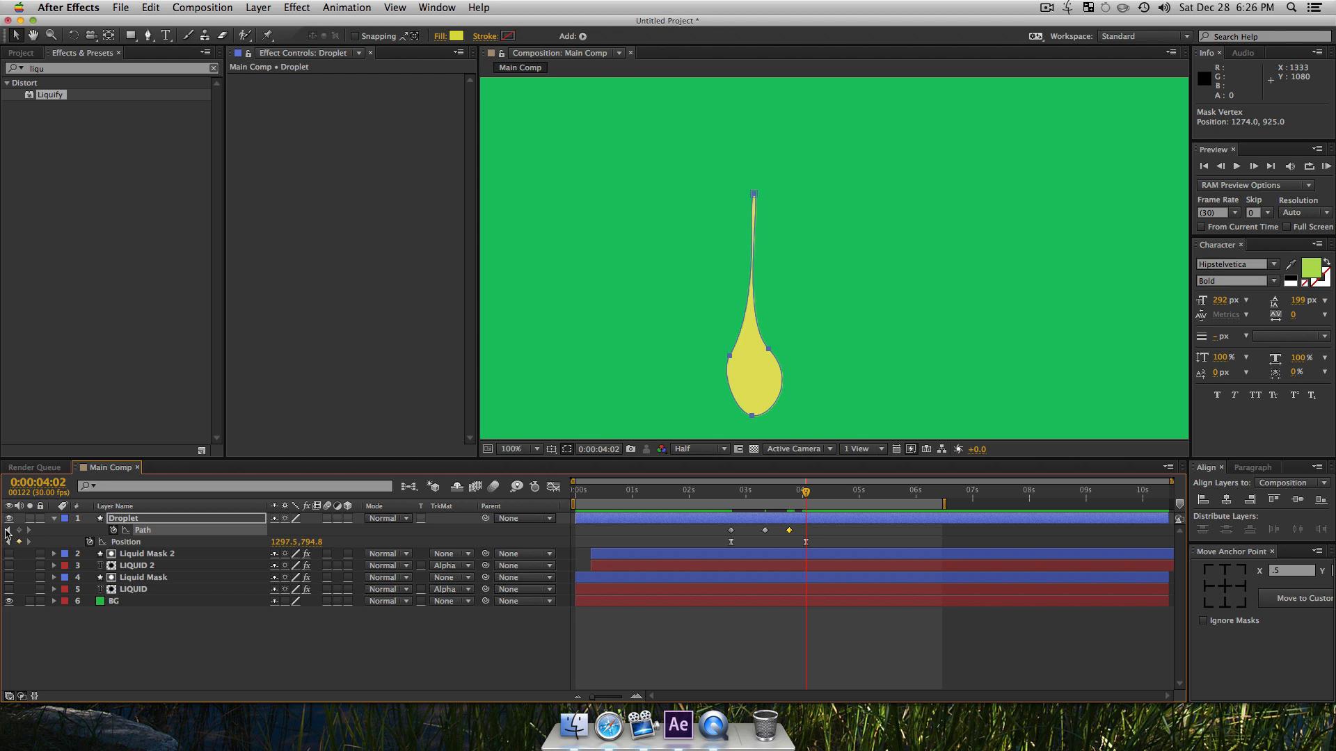
pyautogui.click(7, 530)
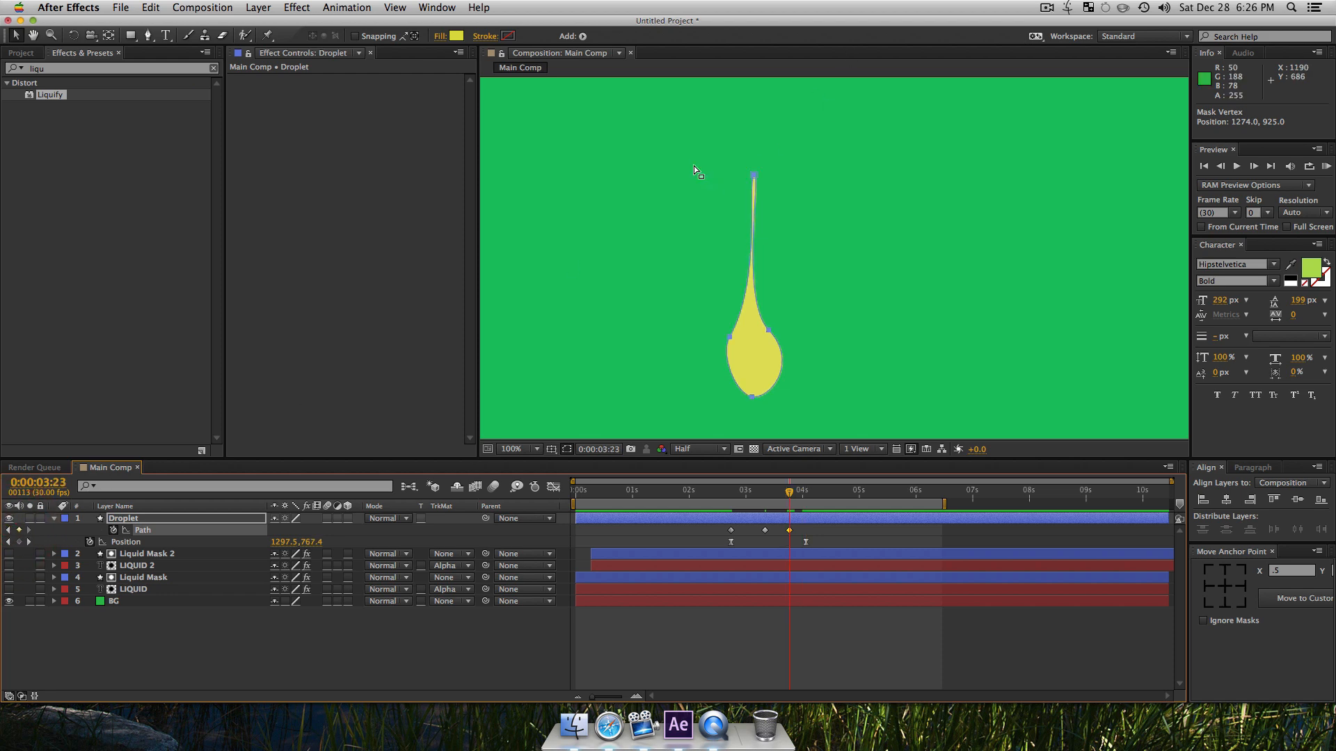
pyautogui.moveTo(724, 144); pyautogui.dragTo(751, 237)
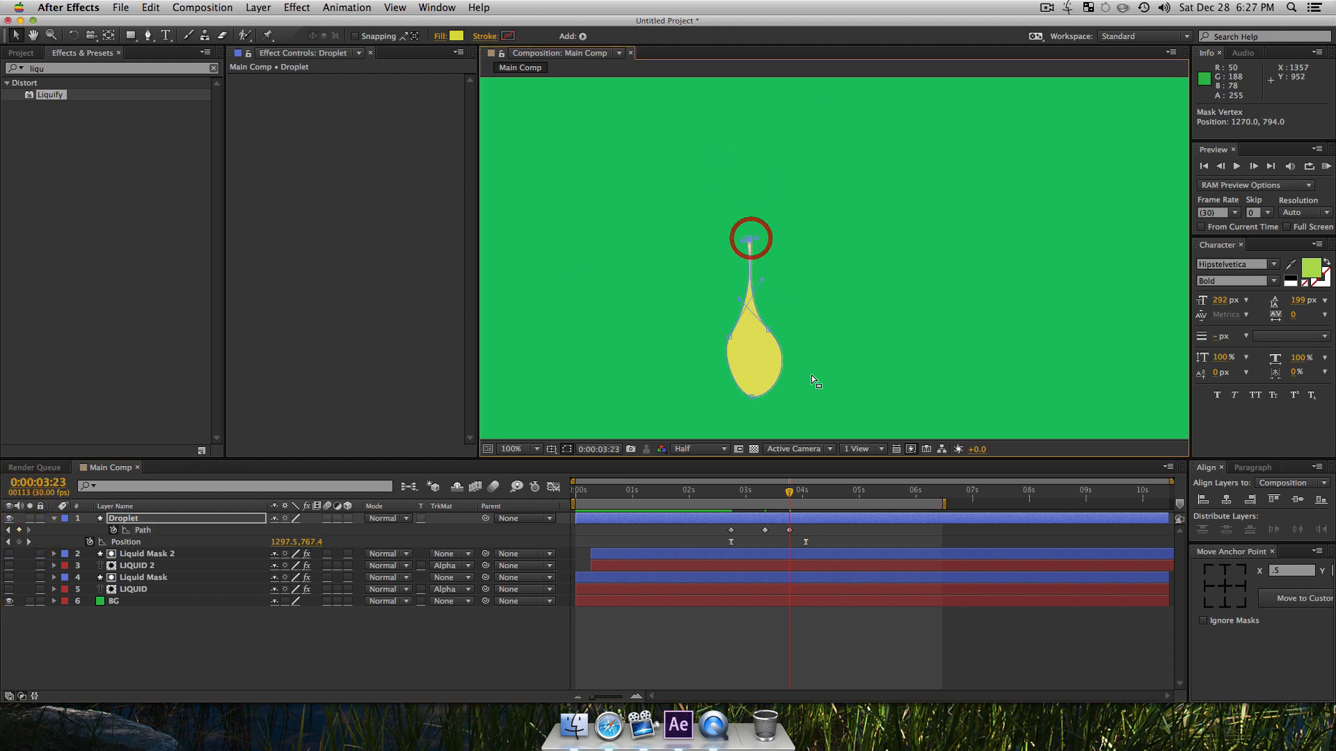
# Step: At 0:00:04:09, lower the bulb's two side vertices to flatten the droplet's bottom, and reselect its path
pyautogui.click(819, 491)
pyautogui.click(776, 352)
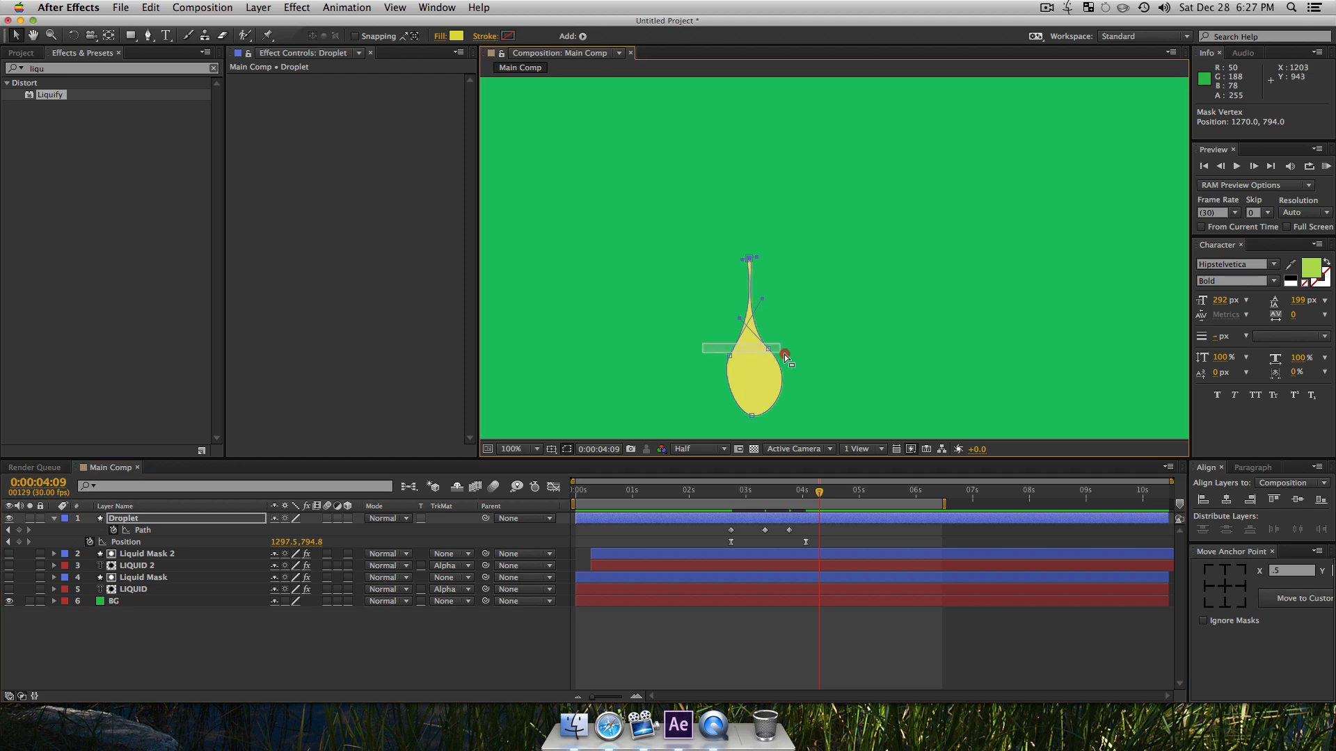
pyautogui.moveTo(768, 347); pyautogui.dragTo(766, 384)
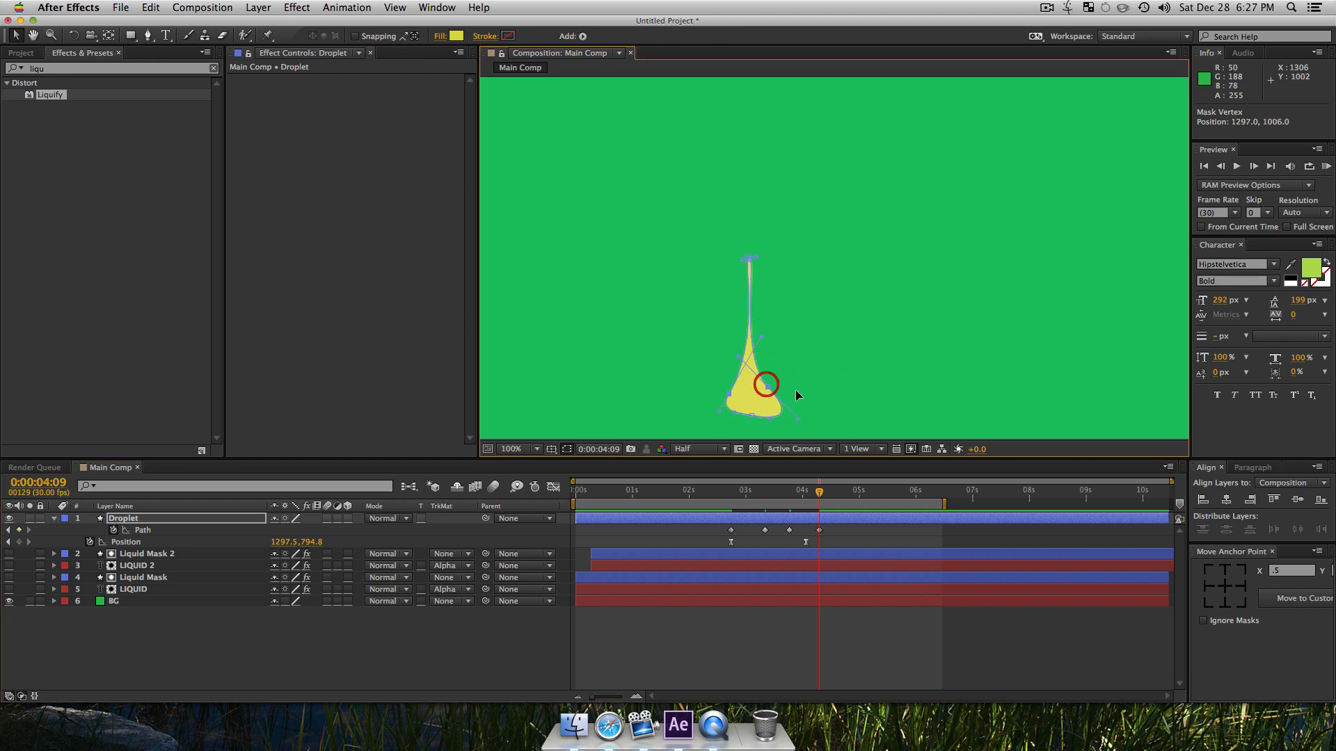
pyautogui.click(161, 541)
pyautogui.click(195, 530)
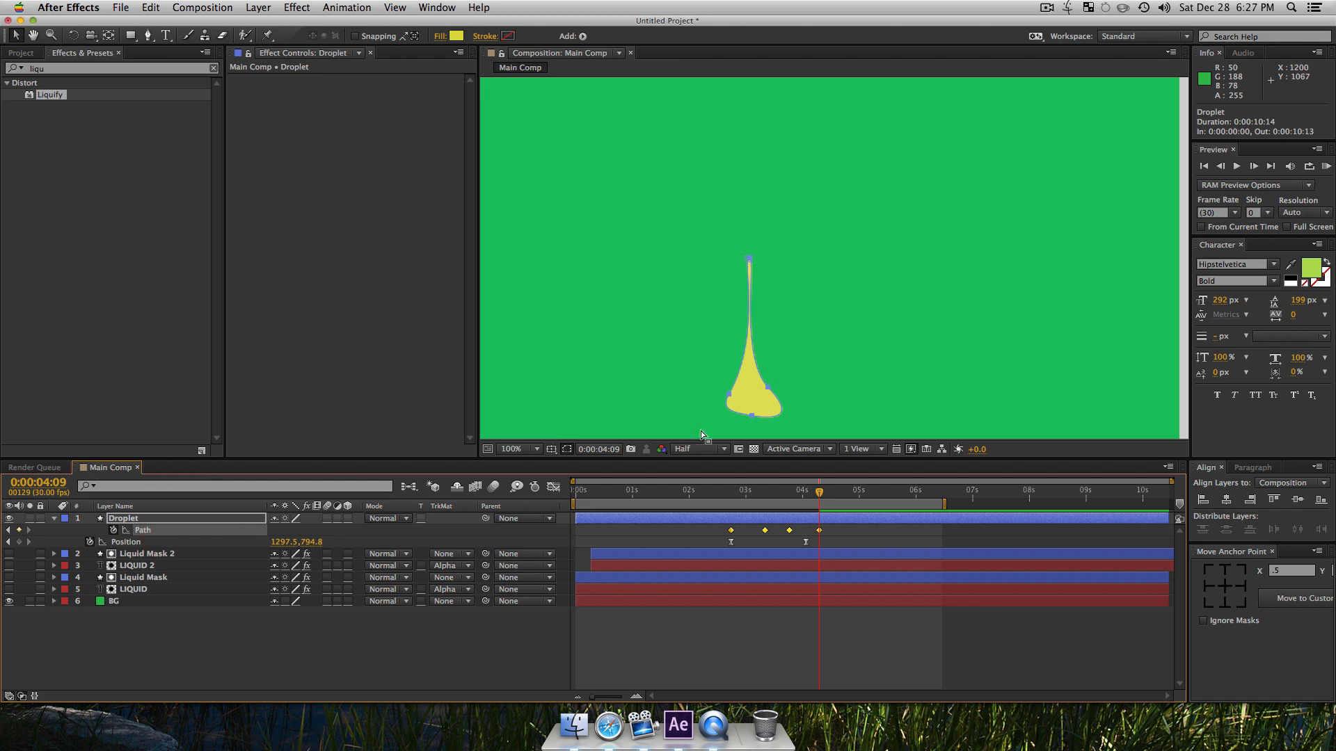
# Step: Stretch the right side of the flattened droplet's base outward and smooth its lower curve
pyautogui.moveTo(820, 394); pyautogui.dragTo(775, 349)
pyautogui.press('alt')
pyautogui.press('space')
pyautogui.moveTo(805, 394); pyautogui.dragTo(797, 369)
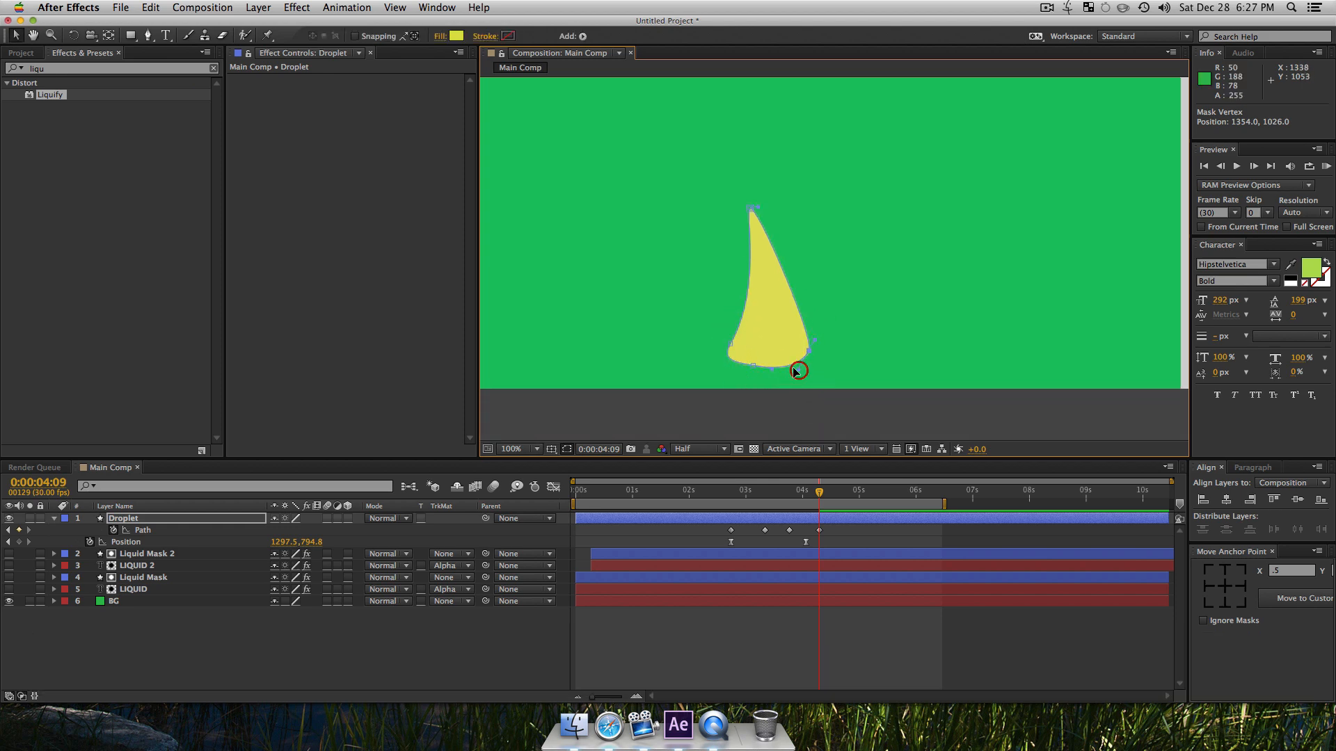
# Step: Spread the base to the left and pull the tip down into it, and preview the animation from 0:00:02:22
pyautogui.moveTo(729, 344); pyautogui.dragTo(695, 325)
pyautogui.press('alt')
pyautogui.moveTo(750, 210); pyautogui.dragTo(749, 327)
pyautogui.moveTo(818, 494); pyautogui.dragTo(731, 510)
pyautogui.press('KP_0')
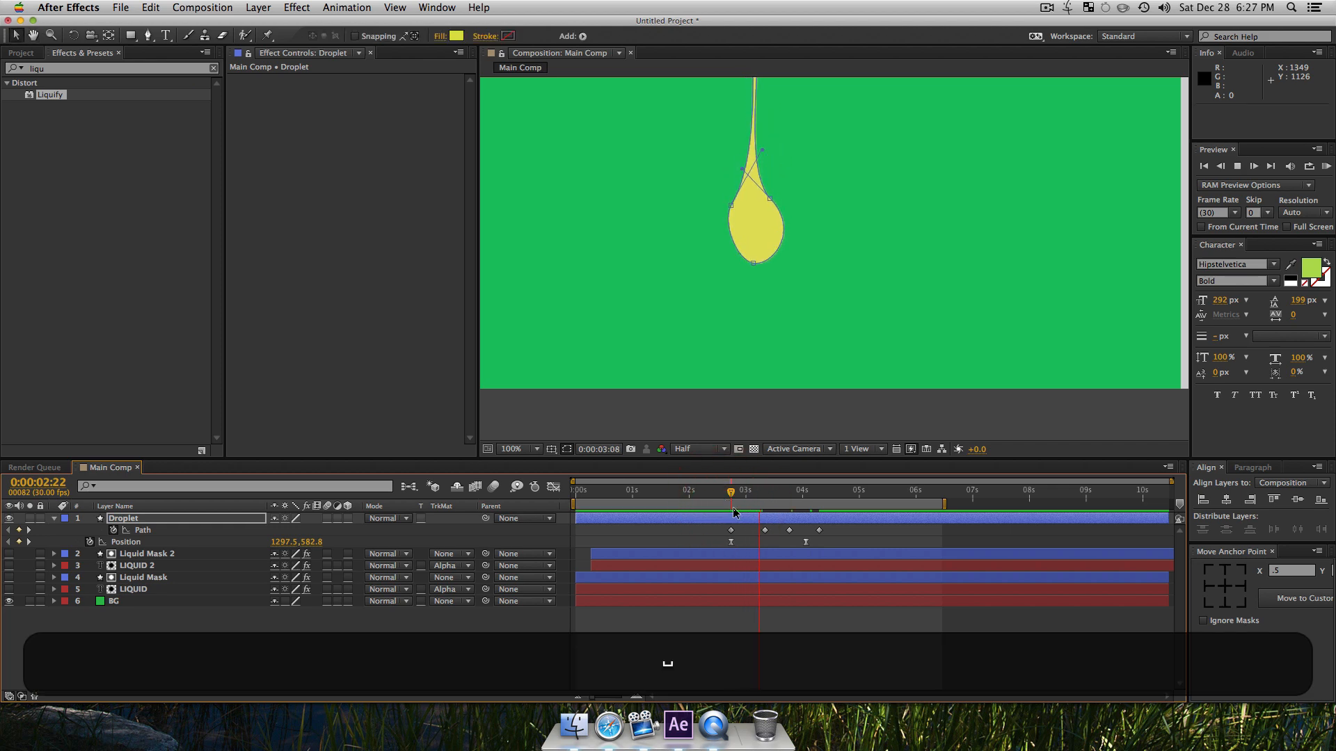
# Step: Apply the Liquify effect to the Droplet layer and start keyframing its Distortion Mesh at 0:00:02:22
pyautogui.press('space')
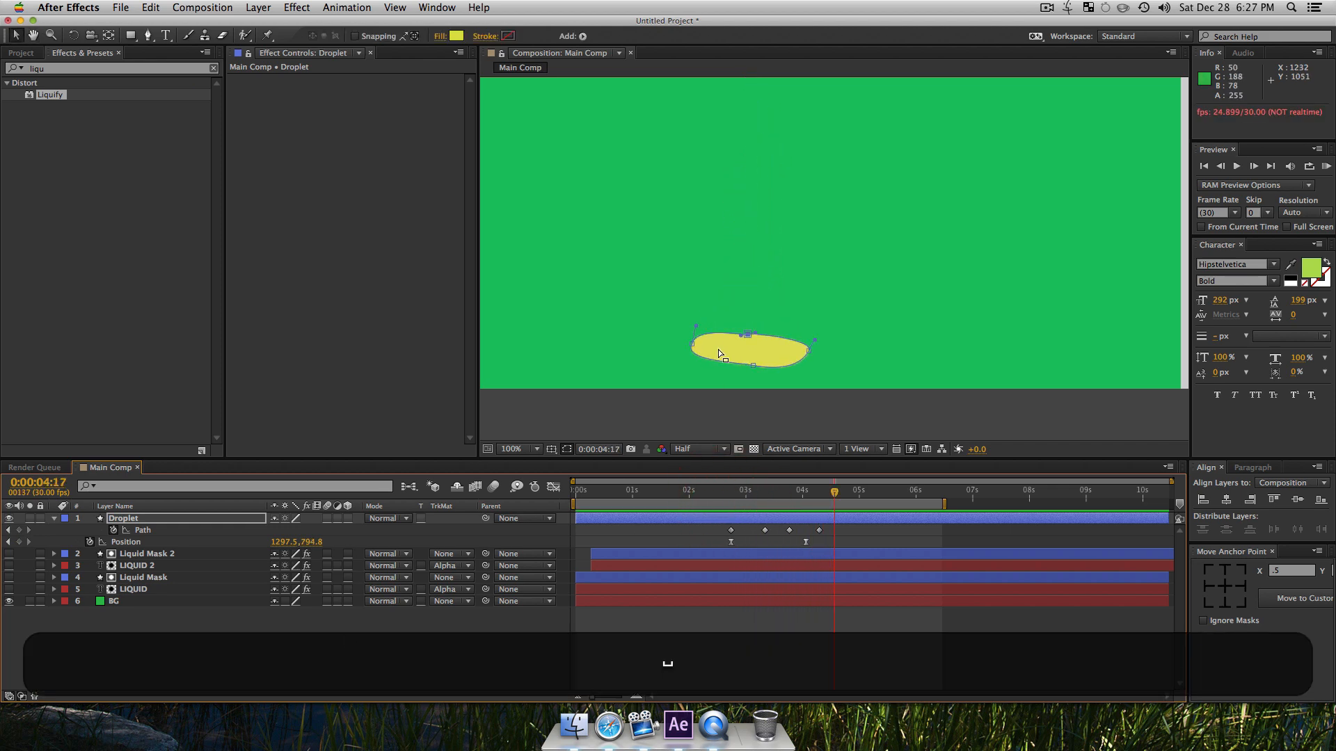
pyautogui.click(129, 519)
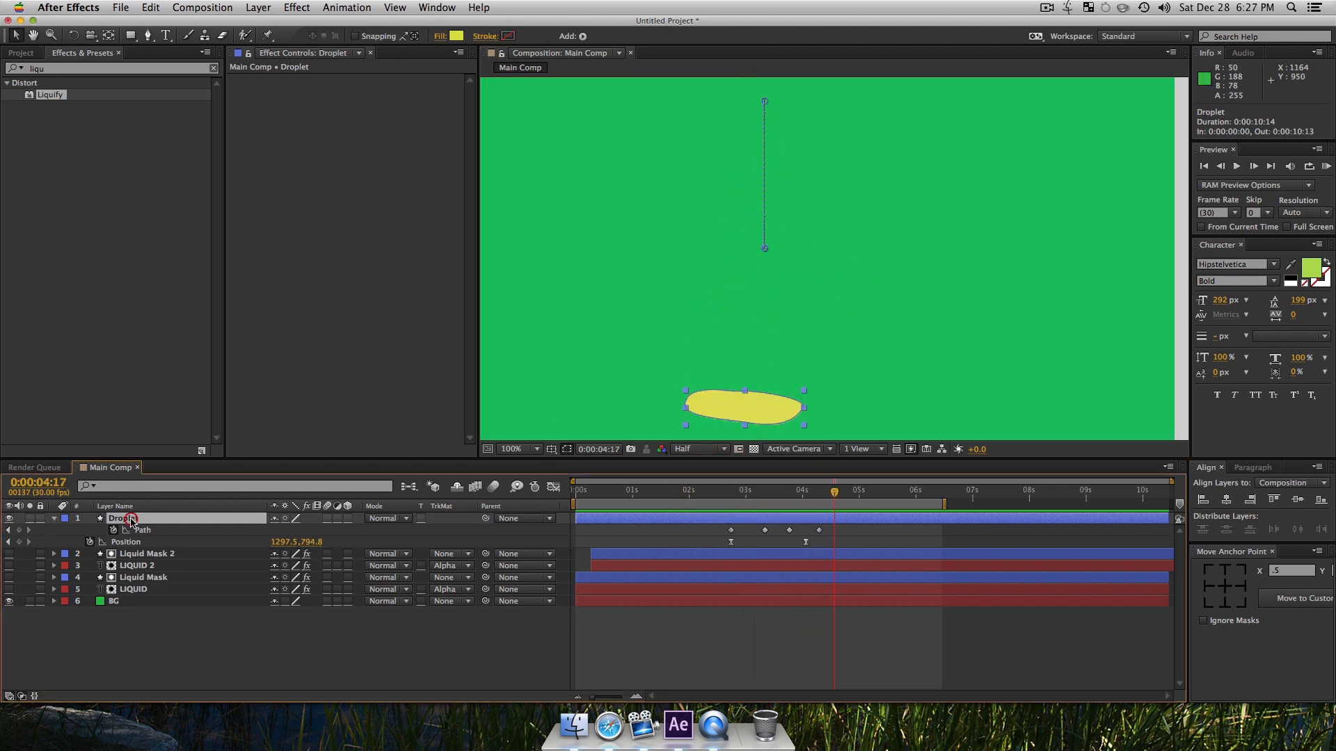
pyautogui.moveTo(54, 95); pyautogui.dragTo(50, 160)
pyautogui.moveTo(118, 515); pyautogui.dragTo(119, 518)
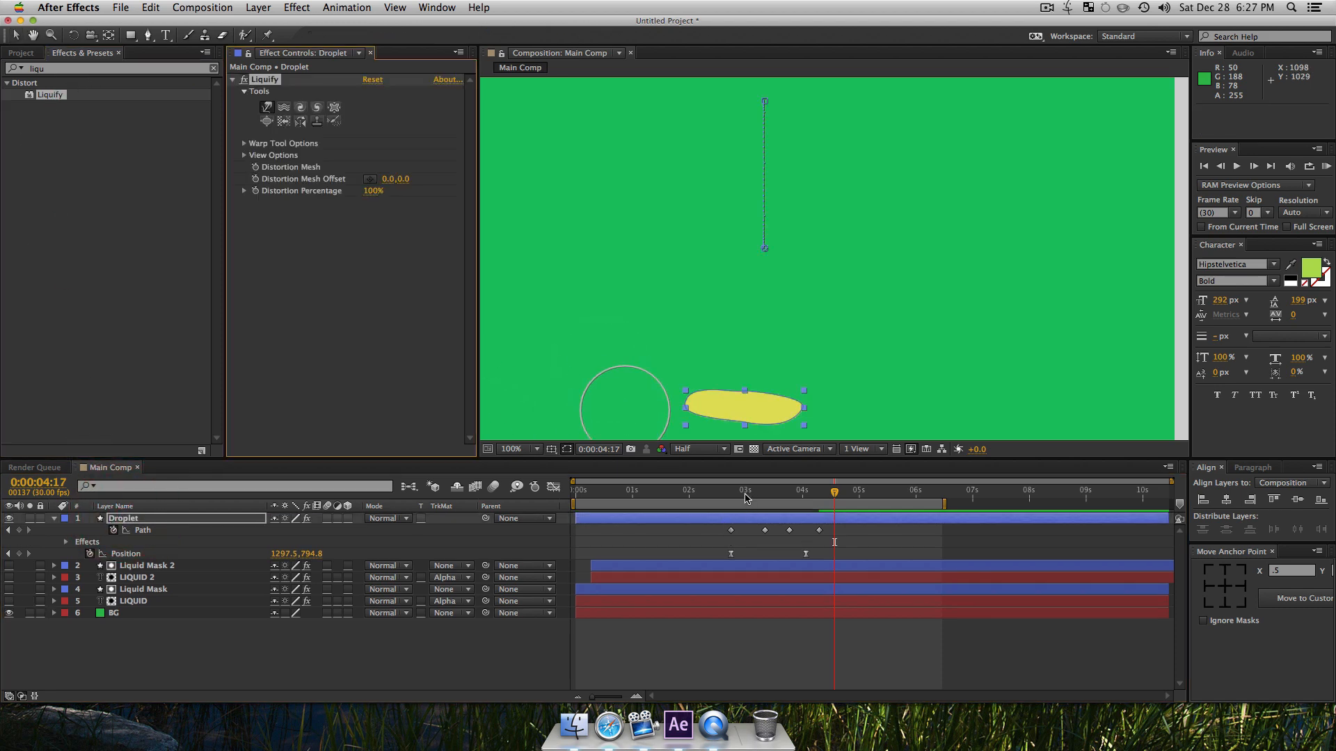
pyautogui.moveTo(745, 497); pyautogui.dragTo(731, 497)
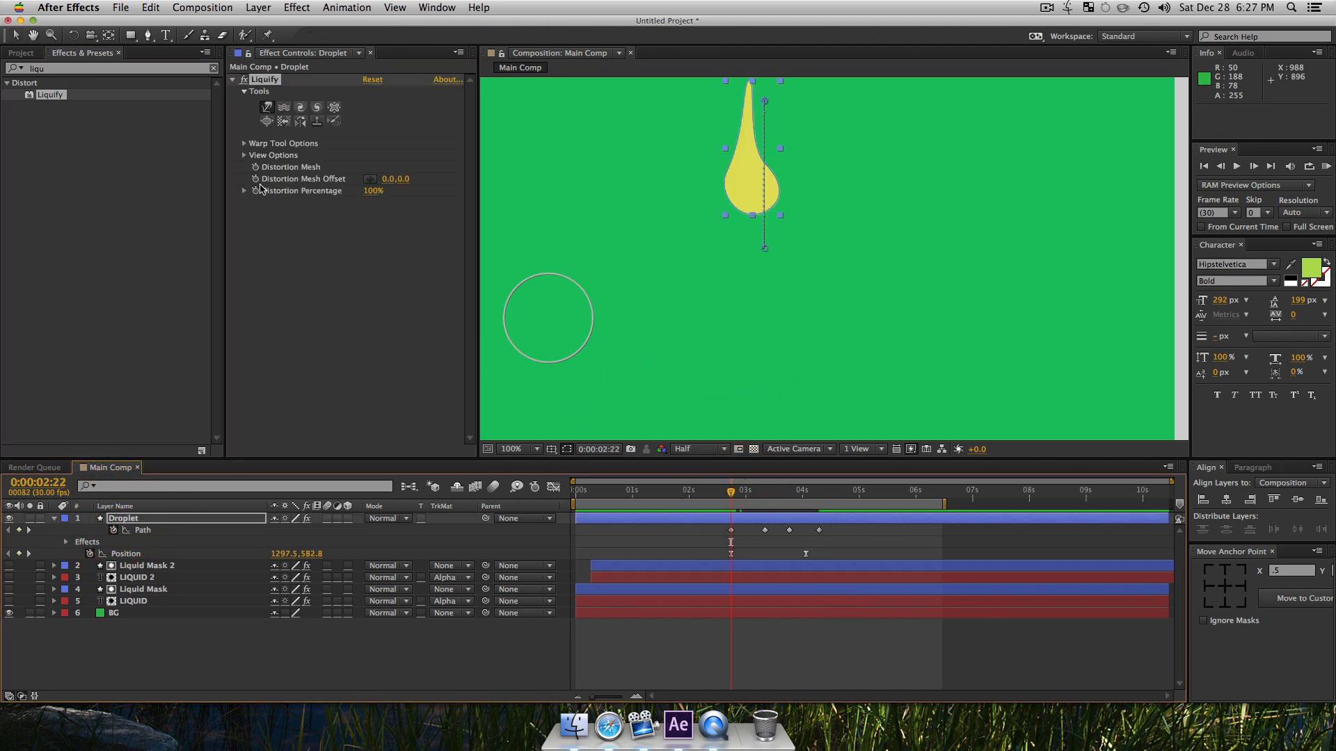
pyautogui.click(258, 169)
# Step: With the Warp tool at brush size 24 and pressure 78, pull the droplet's tip and tail edges upward into flame-like wisps
pyautogui.press('space')
pyautogui.moveTo(875, 207); pyautogui.dragTo(877, 331)
pyautogui.click(266, 108)
pyautogui.keyDown('super'); pyautogui.click(244, 143); pyautogui.keyUp('super')
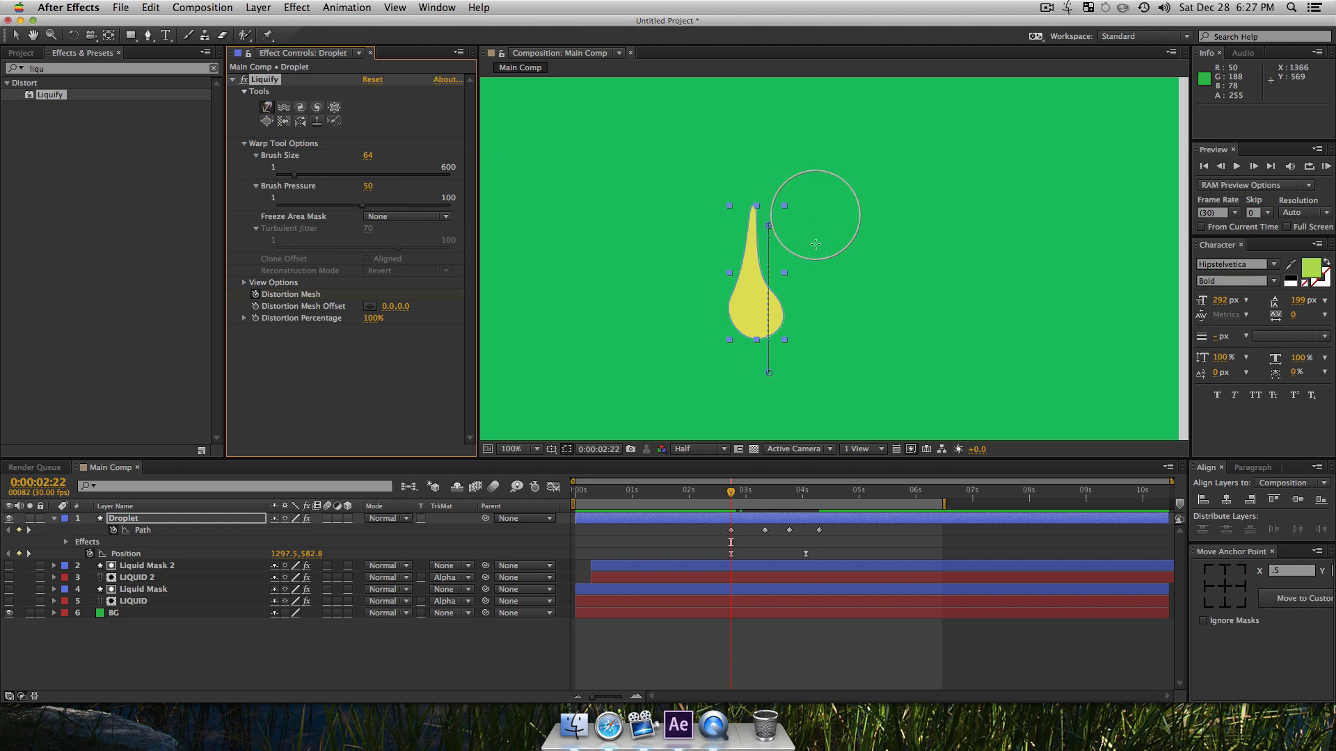
pyautogui.moveTo(770, 202); pyautogui.dragTo(742, 220)
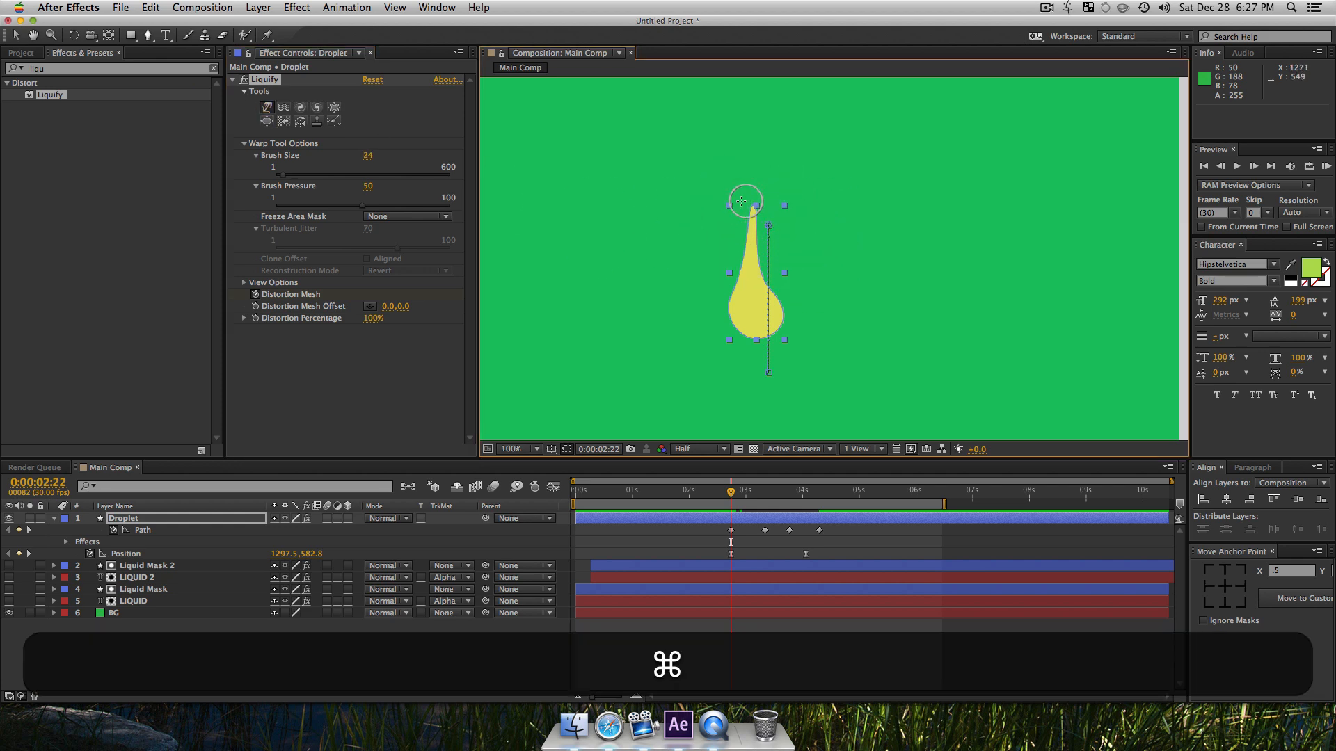
pyautogui.moveTo(384, 207); pyautogui.dragTo(415, 208)
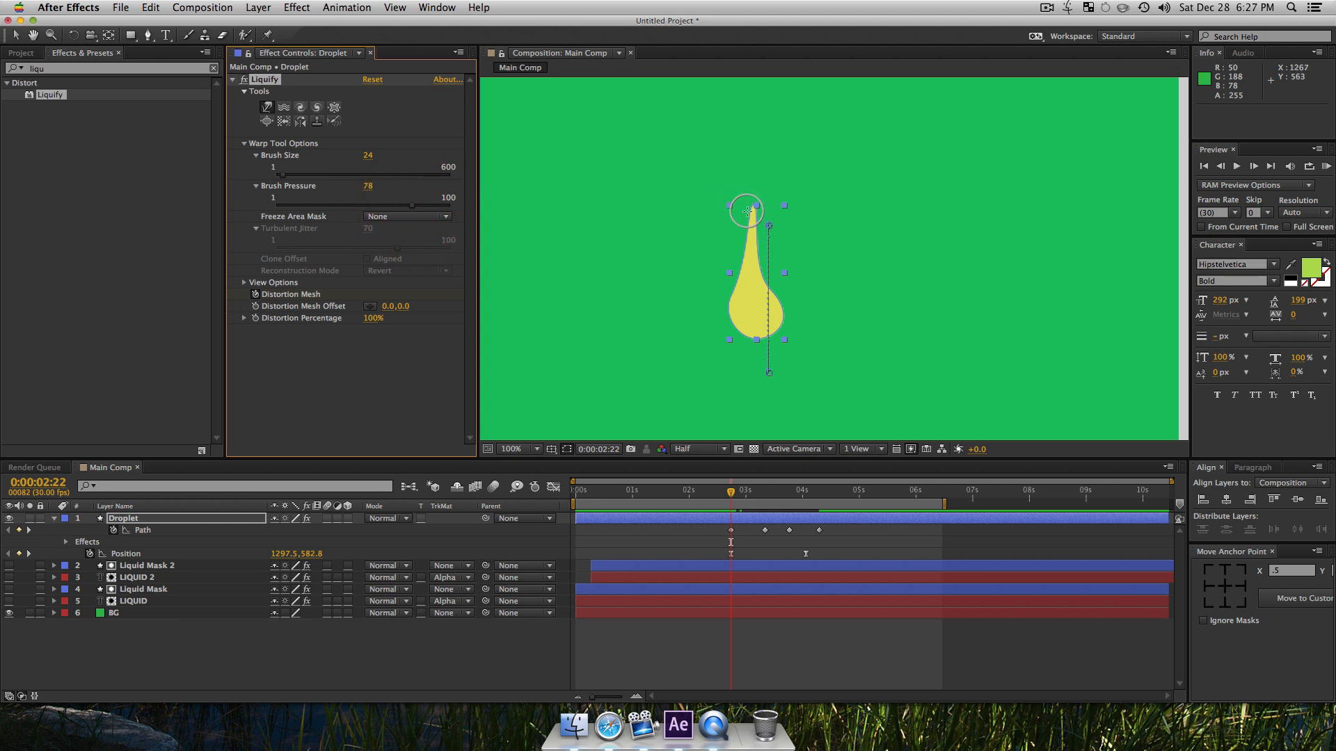
pyautogui.moveTo(745, 223); pyautogui.dragTo(754, 108)
pyautogui.moveTo(756, 297); pyautogui.dragTo(803, 144)
pyautogui.moveTo(743, 270); pyautogui.dragTo(732, 220)
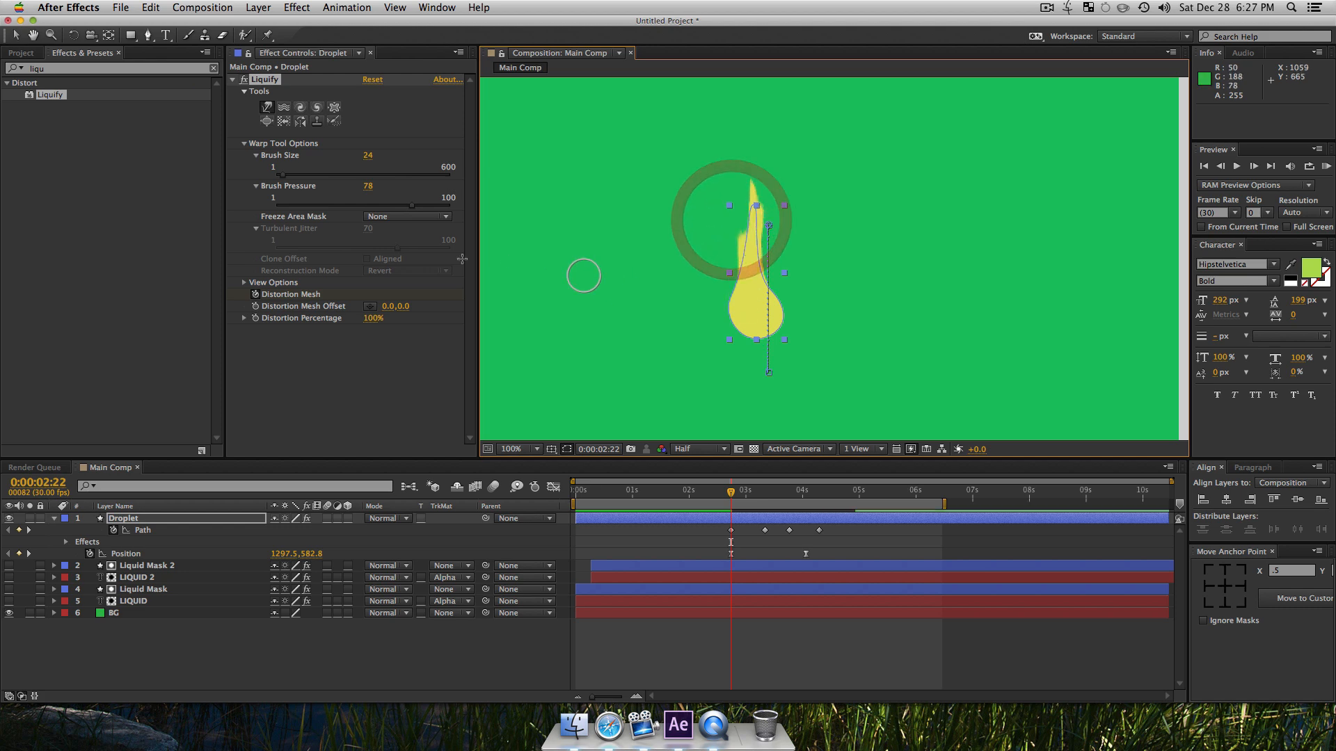
# Step: Set the Warp brush to size 11 and pressure 92, and refine the tip and pull small spikes from the bulb's shoulders
pyautogui.click(431, 206)
pyautogui.moveTo(285, 176); pyautogui.dragTo(277, 176)
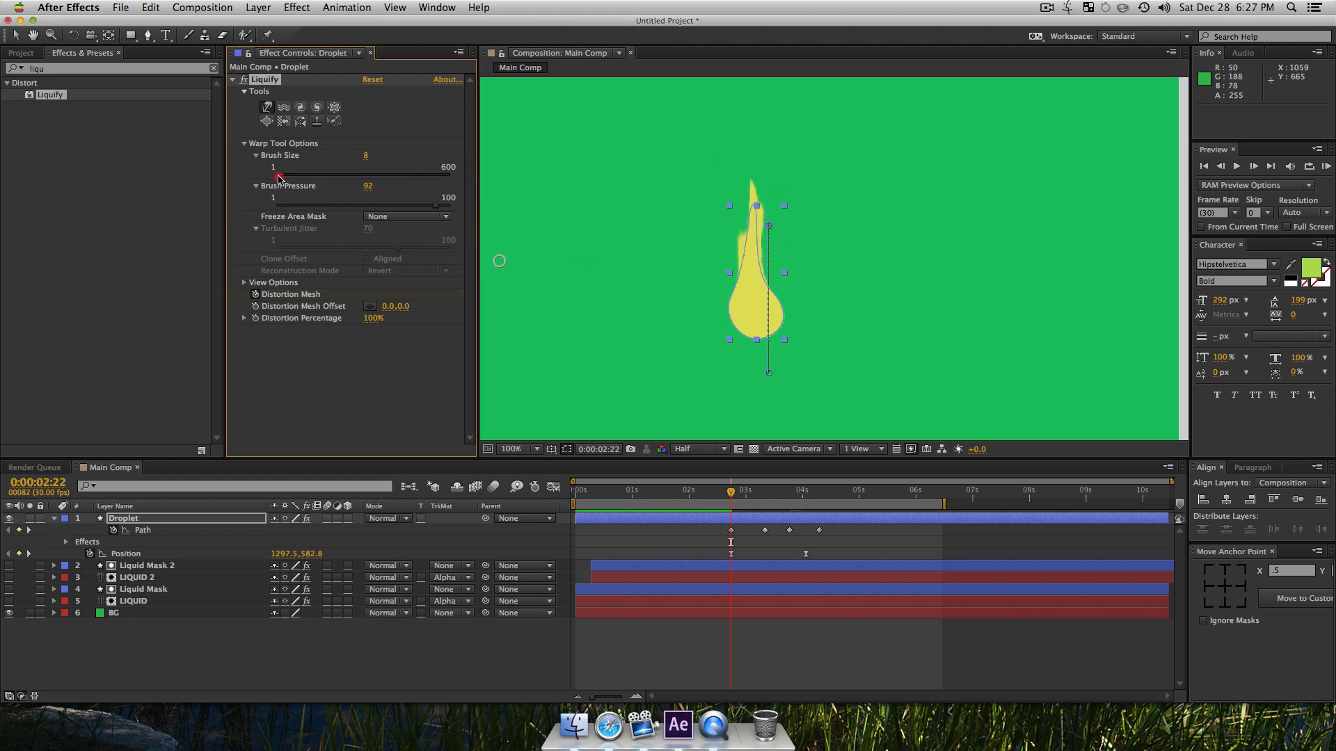
pyautogui.moveTo(761, 199); pyautogui.dragTo(754, 182)
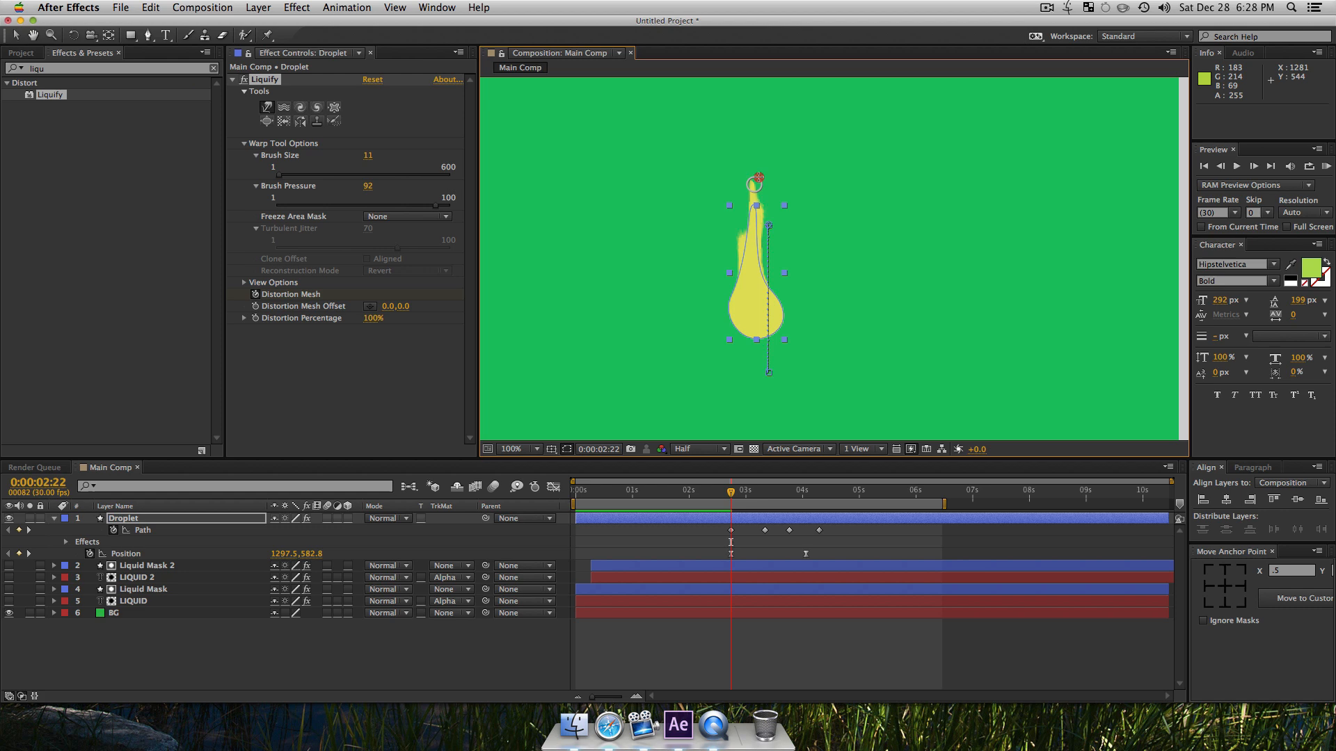
pyautogui.moveTo(774, 300)
pyautogui.mouseDown()
pyautogui.moveTo(784, 278)
pyautogui.moveTo(729, 305)
pyautogui.moveTo(727, 268)
pyautogui.mouseUp()
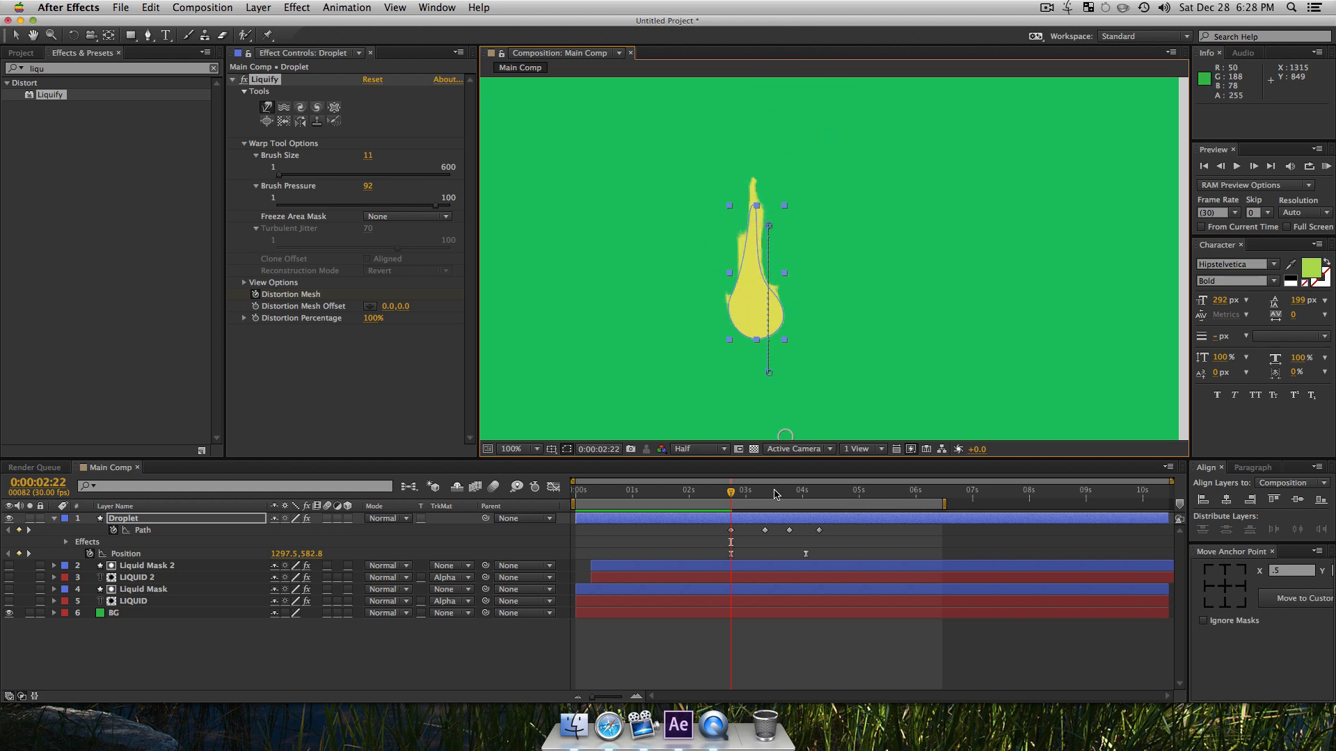
# Step: At 0:00:03:15, warp thin wisps upward along the droplet's tail and bulb, and undo the last stroke
pyautogui.click(775, 492)
pyautogui.moveTo(748, 412); pyautogui.dragTo(764, 374)
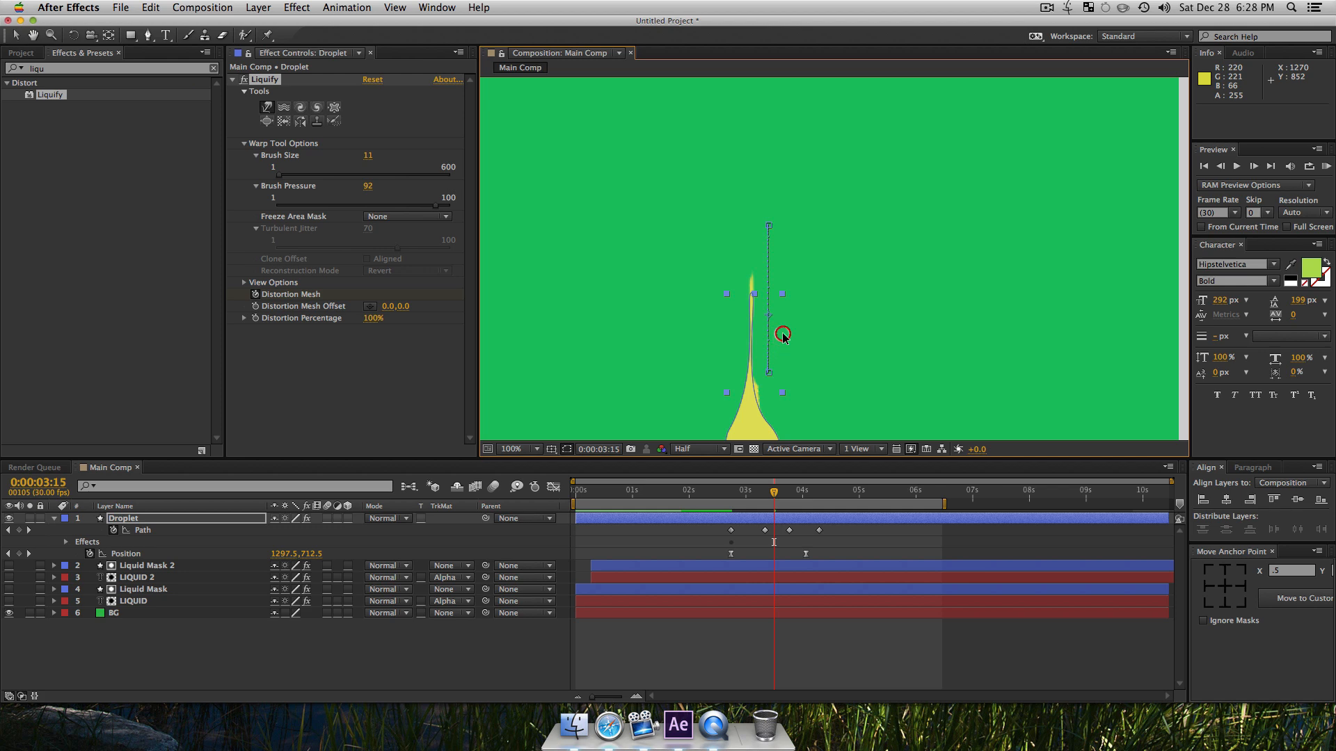
pyautogui.moveTo(738, 427)
pyautogui.mouseDown()
pyautogui.moveTo(716, 359)
pyautogui.moveTo(754, 375)
pyautogui.moveTo(718, 301)
pyautogui.moveTo(745, 307)
pyautogui.moveTo(757, 337)
pyautogui.moveTo(756, 314)
pyautogui.moveTo(789, 272)
pyautogui.mouseUp()
pyautogui.moveTo(754, 339); pyautogui.dragTo(717, 266)
pyautogui.press('super+z')
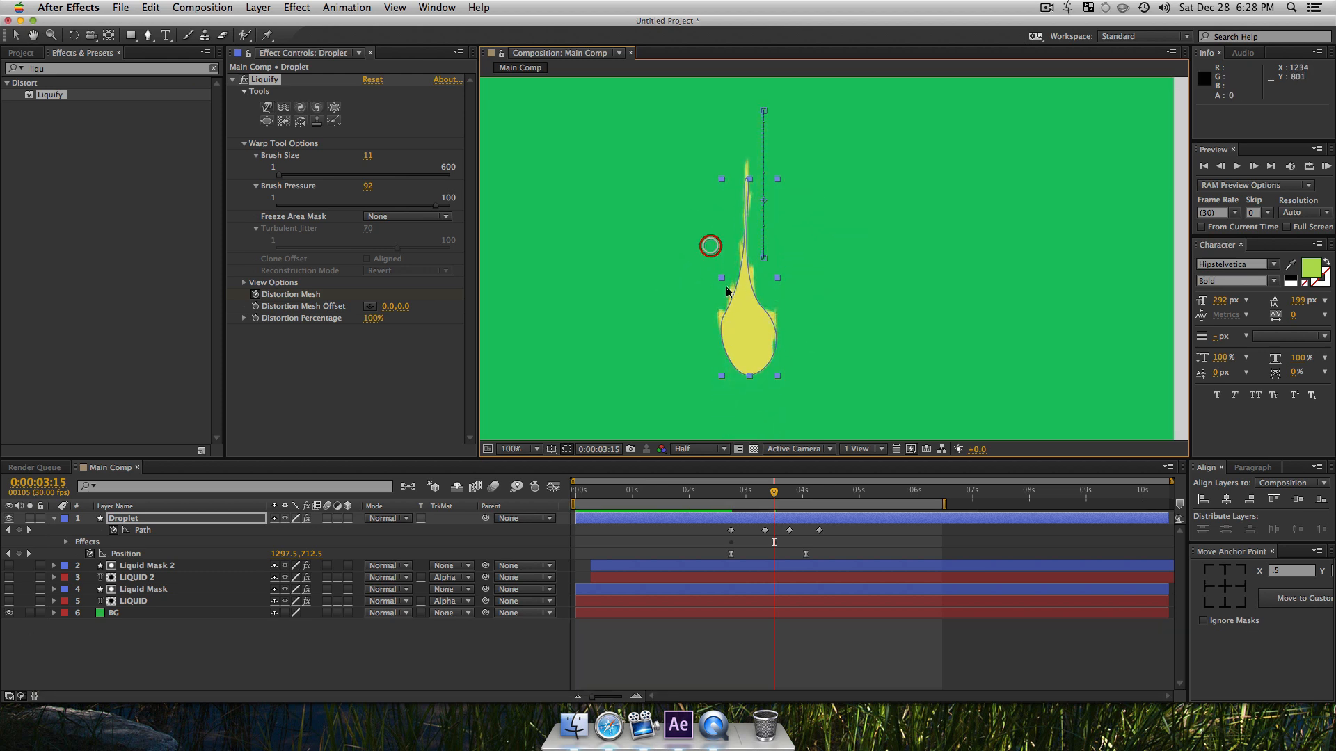
# Step: At the droplet's last Position keyframe, warp its shape outward using brush size 54 and pressure 59
pyautogui.click(804, 495)
pyautogui.click(781, 239)
pyautogui.moveTo(374, 206); pyautogui.dragTo(378, 206)
pyautogui.moveTo(304, 176); pyautogui.dragTo(291, 176)
pyautogui.moveTo(764, 360)
pyautogui.mouseDown()
pyautogui.moveTo(696, 354)
pyautogui.moveTo(778, 389)
pyautogui.moveTo(786, 377)
pyautogui.moveTo(746, 397)
pyautogui.moveTo(676, 390)
pyautogui.mouseUp()
# Step: At 0:00:04:20, warp both ends of the flattened droplet outward into a wider, irregular splash
pyautogui.click(831, 495)
pyautogui.moveTo(831, 495); pyautogui.dragTo(840, 495)
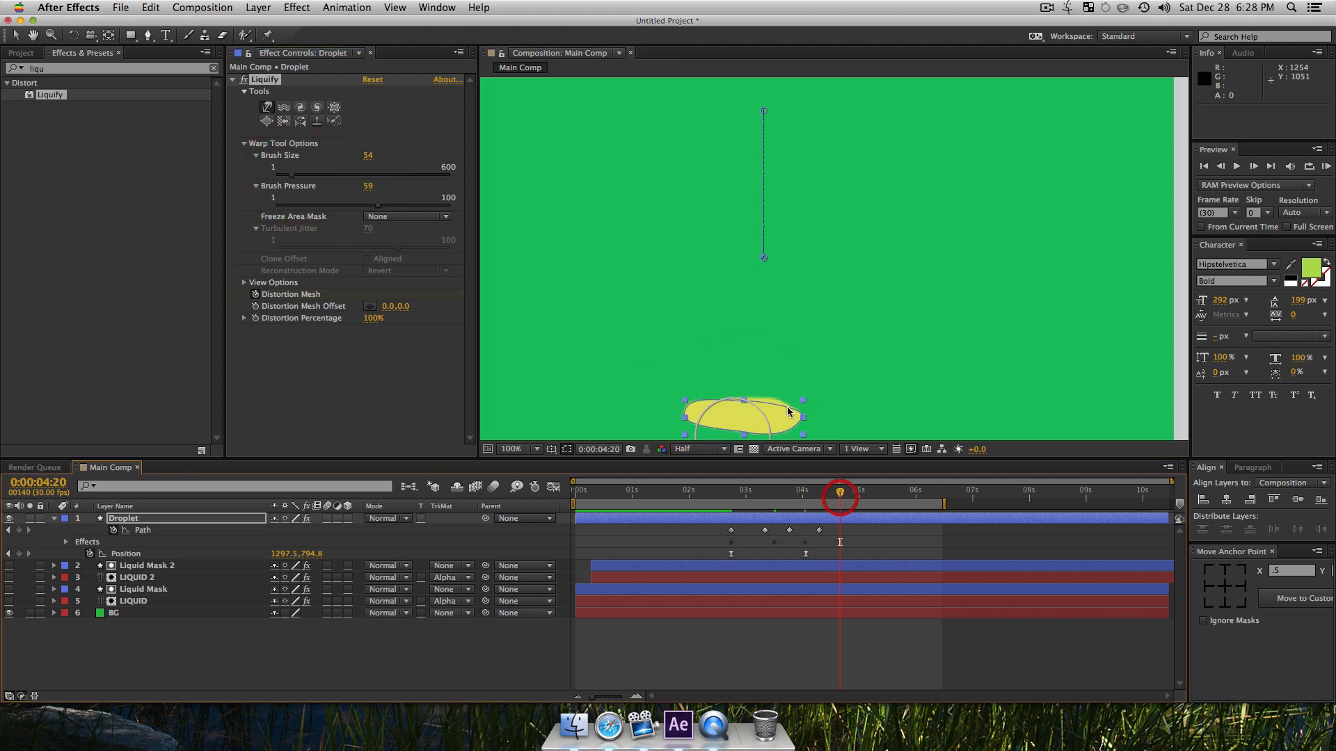
pyautogui.moveTo(779, 412)
pyautogui.mouseDown()
pyautogui.moveTo(897, 417)
pyautogui.moveTo(545, 411)
pyautogui.mouseUp()
pyautogui.moveTo(629, 385)
pyautogui.mouseDown()
pyautogui.moveTo(739, 421)
pyautogui.moveTo(671, 441)
pyautogui.mouseUp()
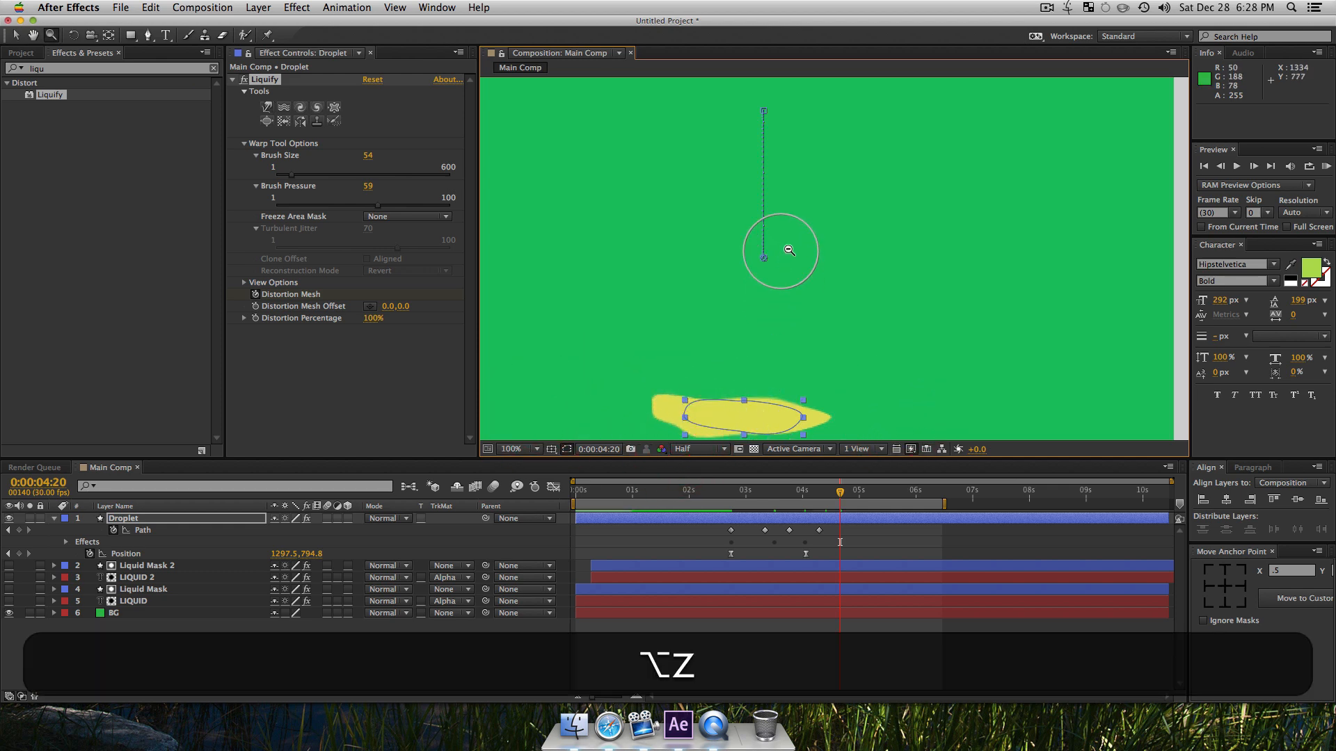
# Step: Deselect the layer and preview the droplet's fall and splash from 0:00:02:20
pyautogui.keyDown('alt'); pyautogui.click(783, 272); pyautogui.keyUp('alt')
pyautogui.press('v')
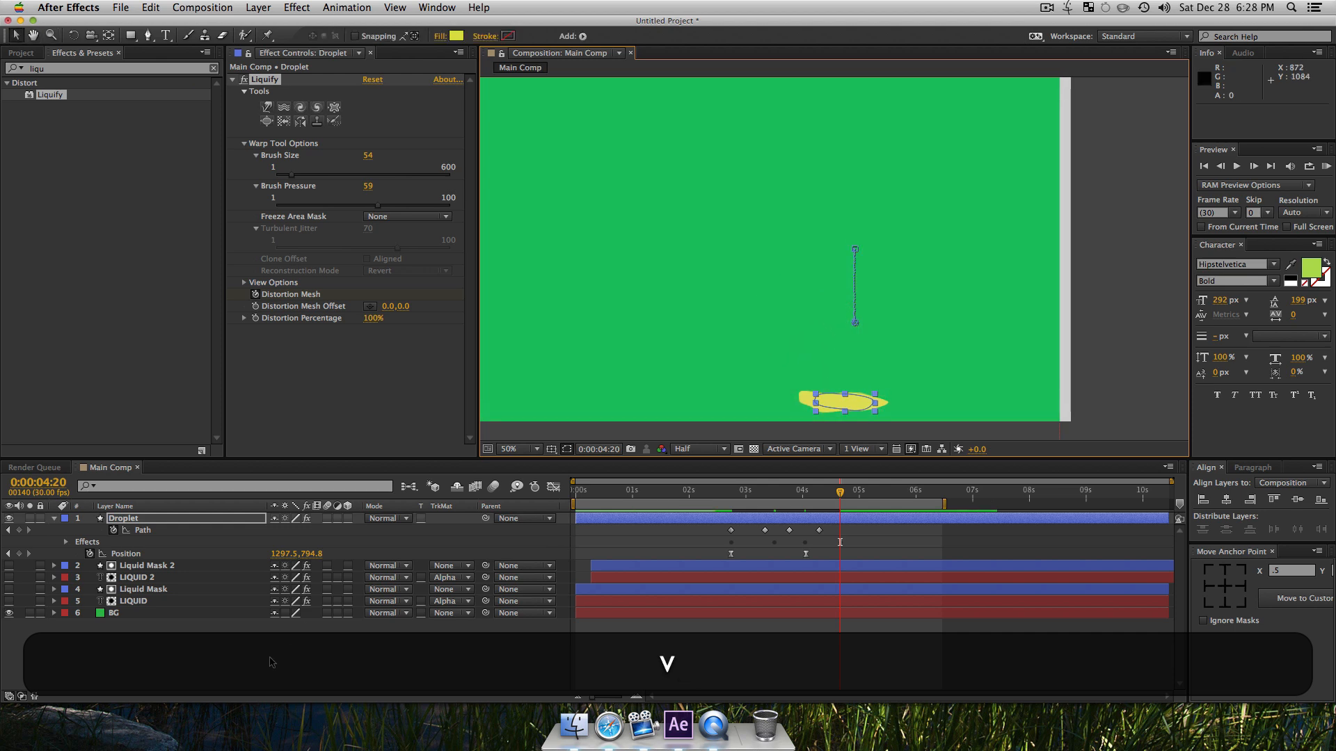
pyautogui.click(269, 656)
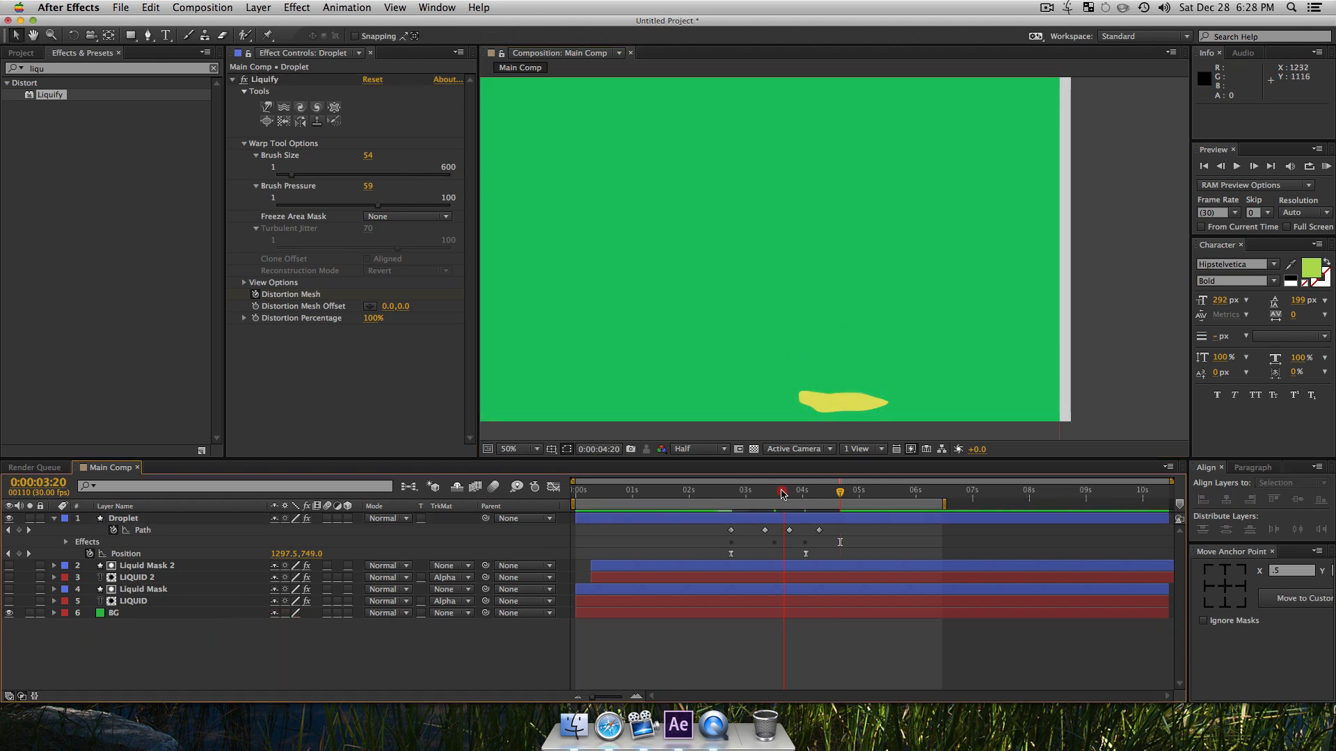
pyautogui.moveTo(783, 494); pyautogui.dragTo(727, 495)
pyautogui.press('space')
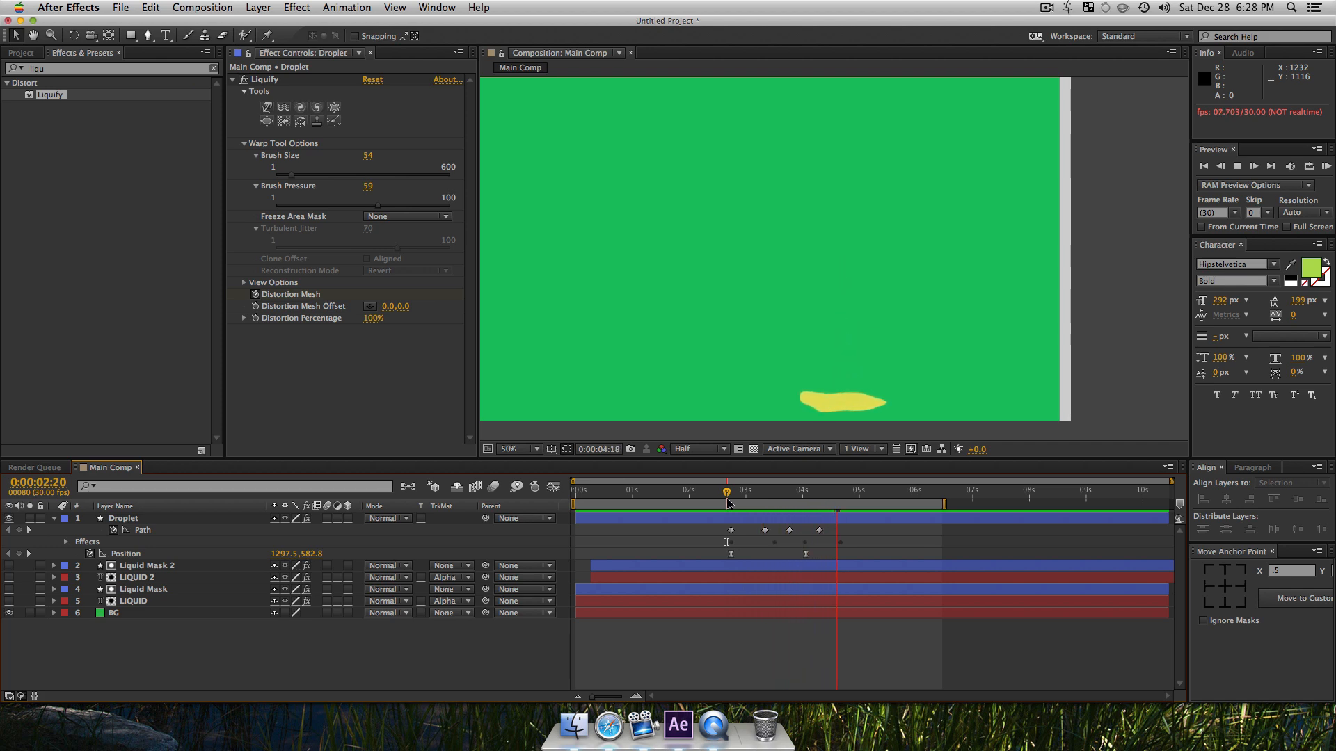
pyautogui.press('space')
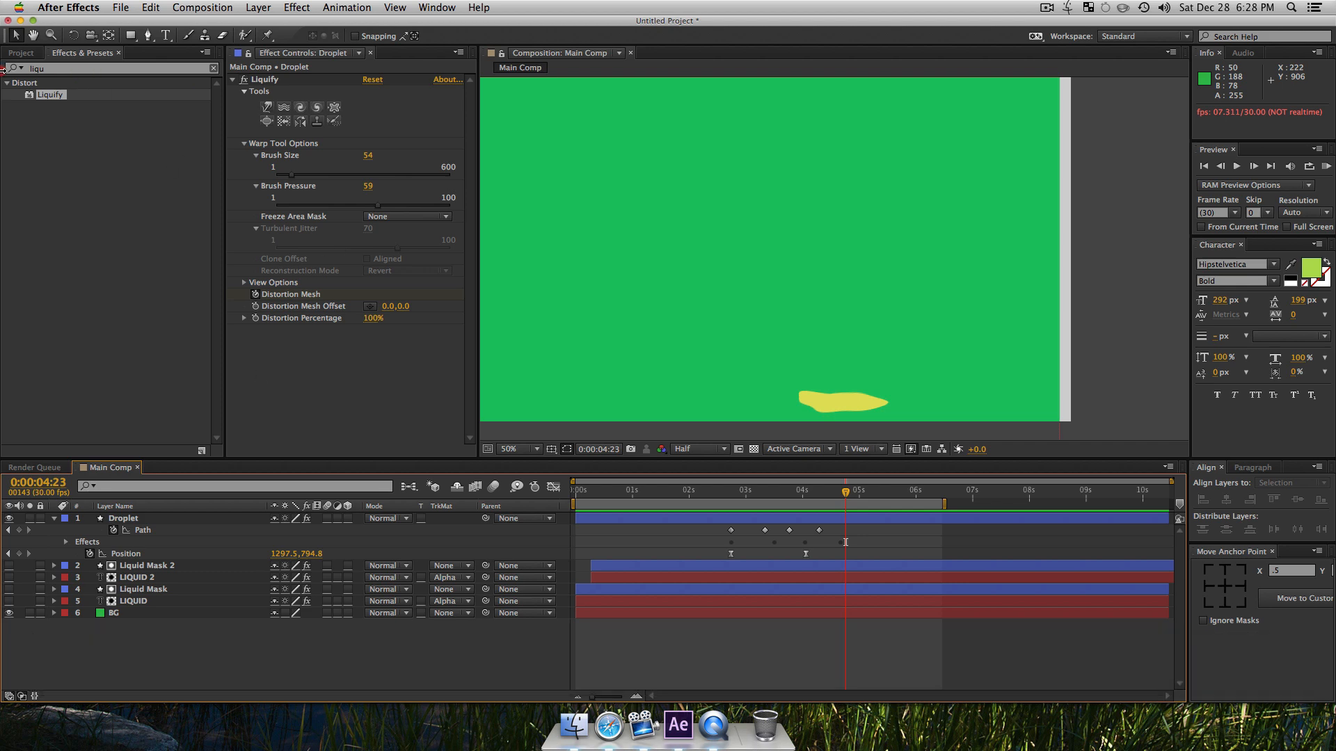
# Step: Find the Drop Shadow effect, apply it to the Droplet layer and set its opacity to 20%
pyautogui.click(60, 68)
pyautogui.write('drop')
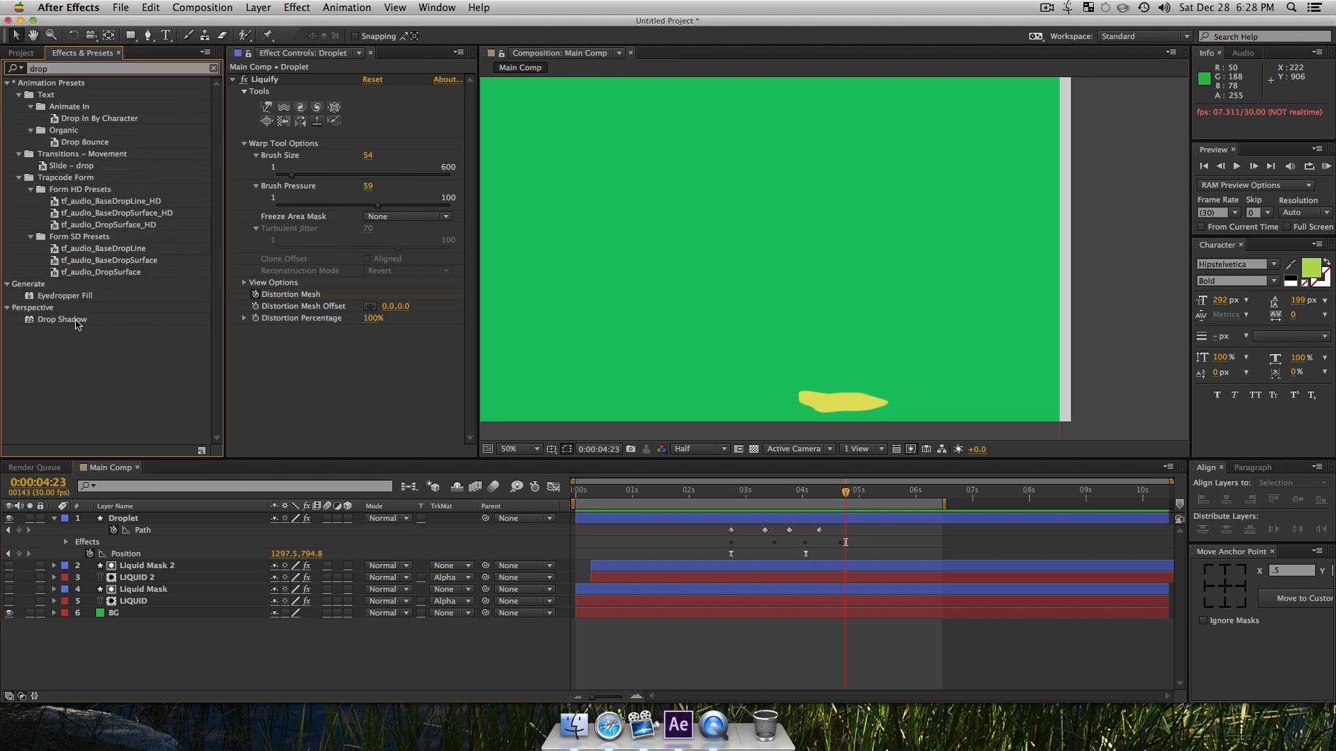
pyautogui.moveTo(80, 320); pyautogui.dragTo(112, 516)
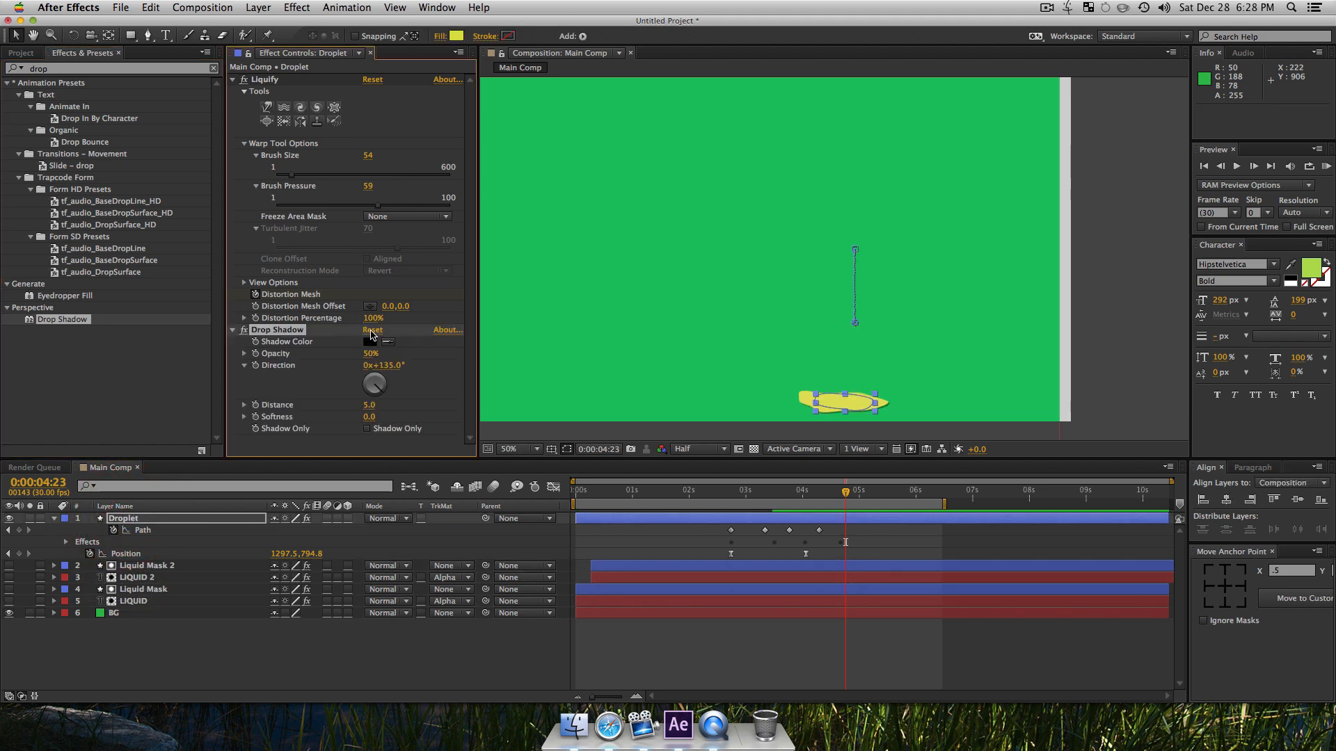
pyautogui.click(370, 354)
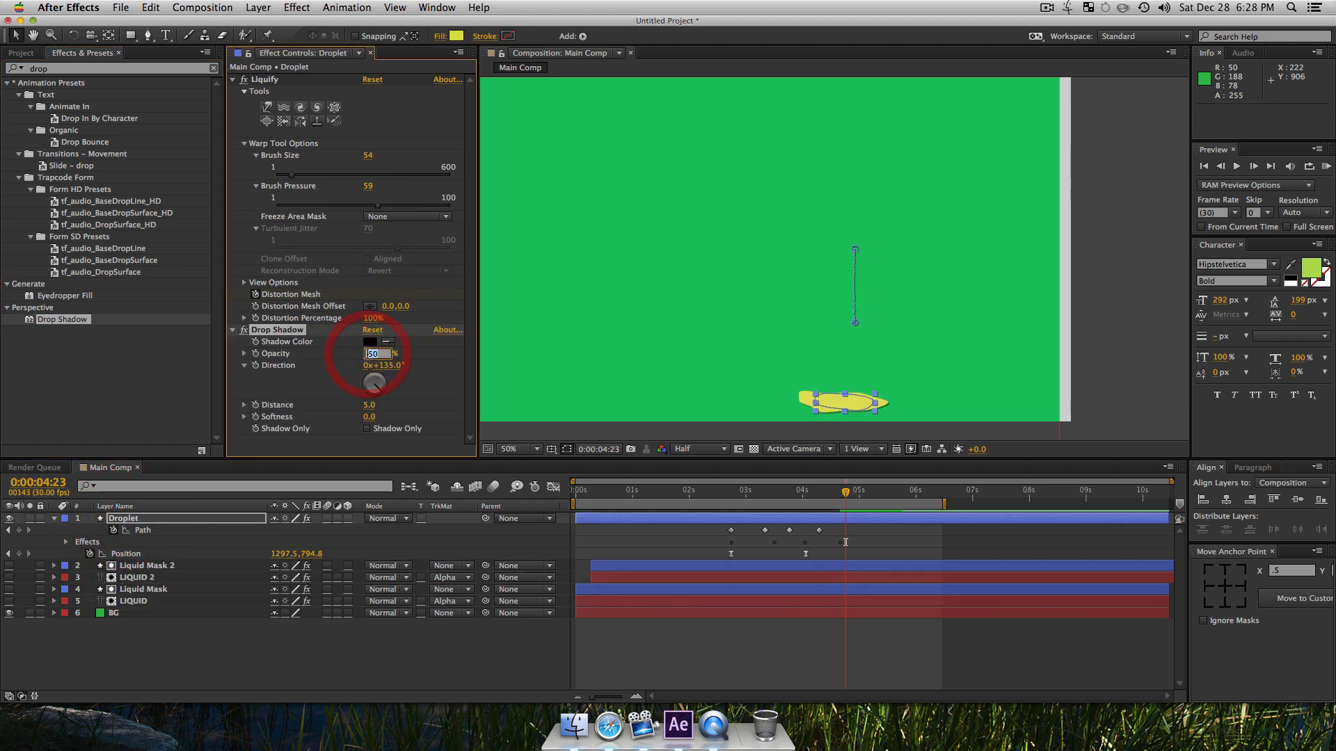
pyautogui.write('20')
pyautogui.press('Return')
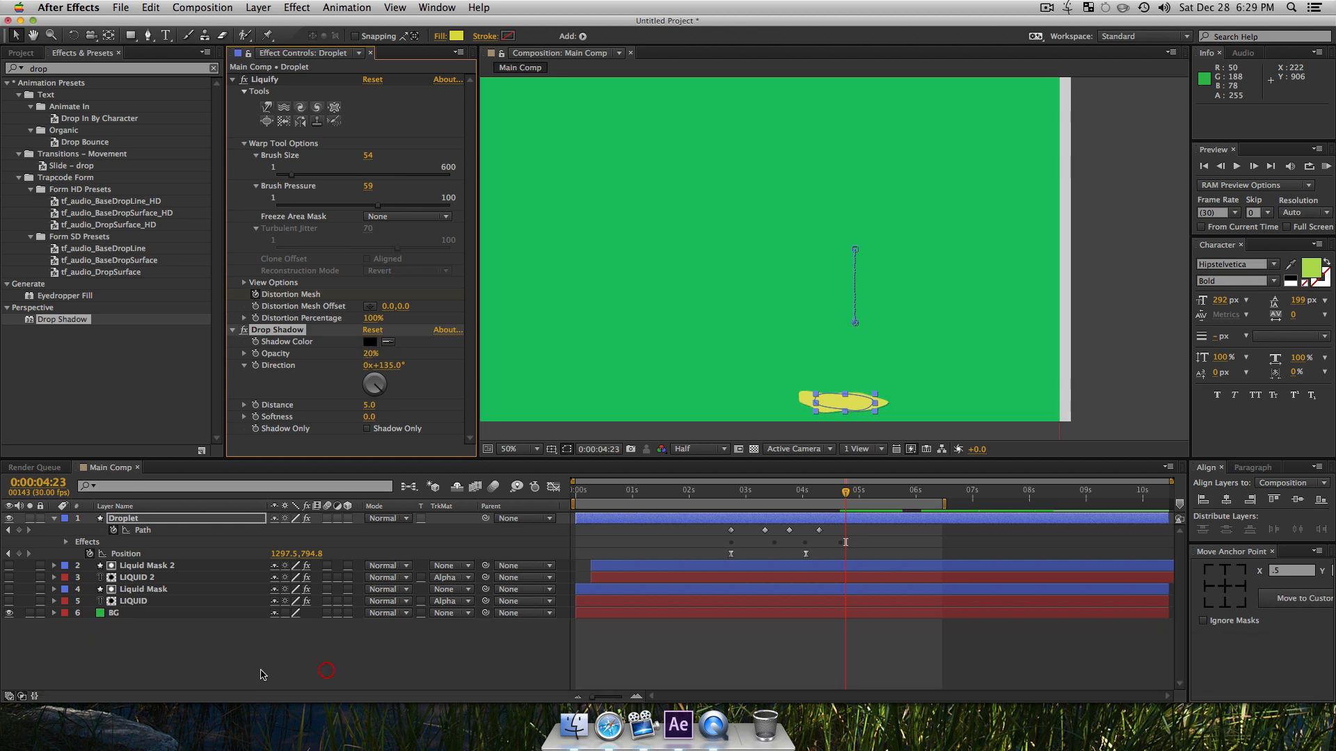
pyautogui.click(318, 651)
# Step: Move the Droplet layer to just above BG, and turn on the visibility of the LIQUID and LIQUID 2 layers
pyautogui.moveTo(129, 523); pyautogui.dragTo(142, 603)
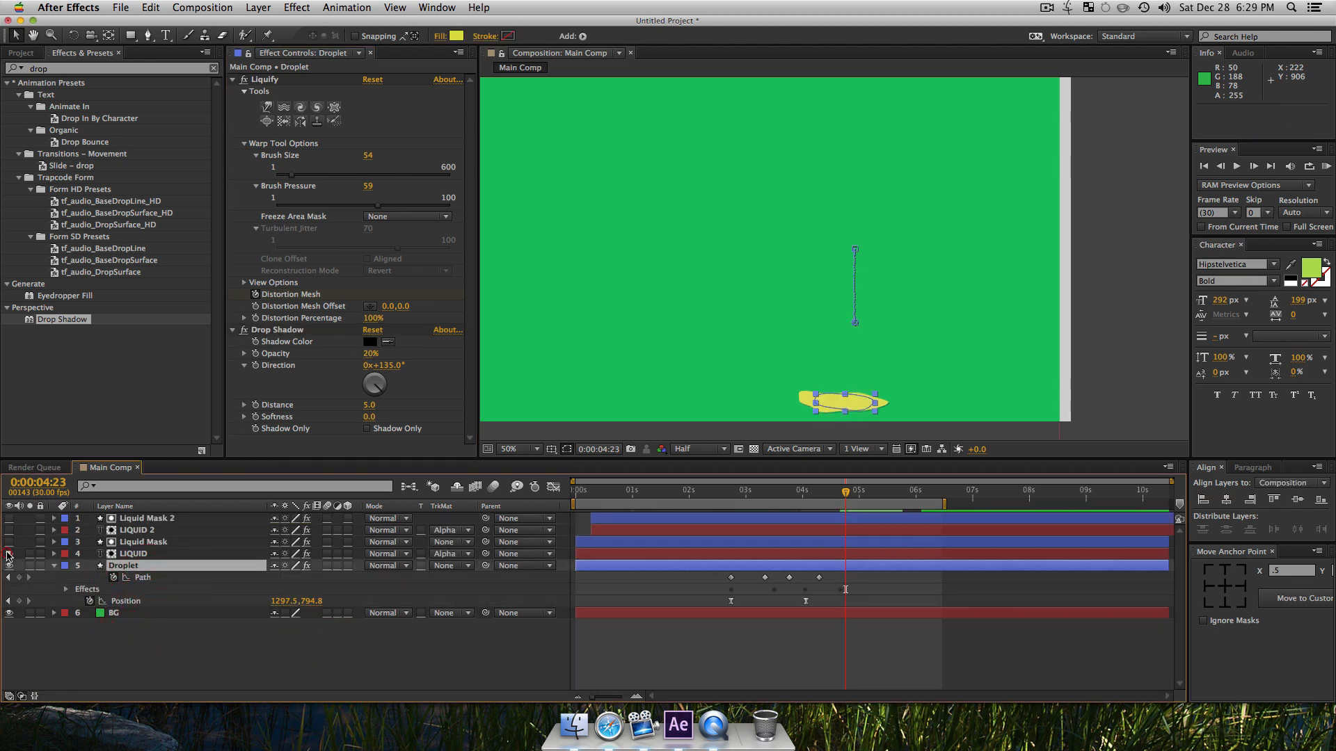
pyautogui.click(9, 530)
pyautogui.click(189, 680)
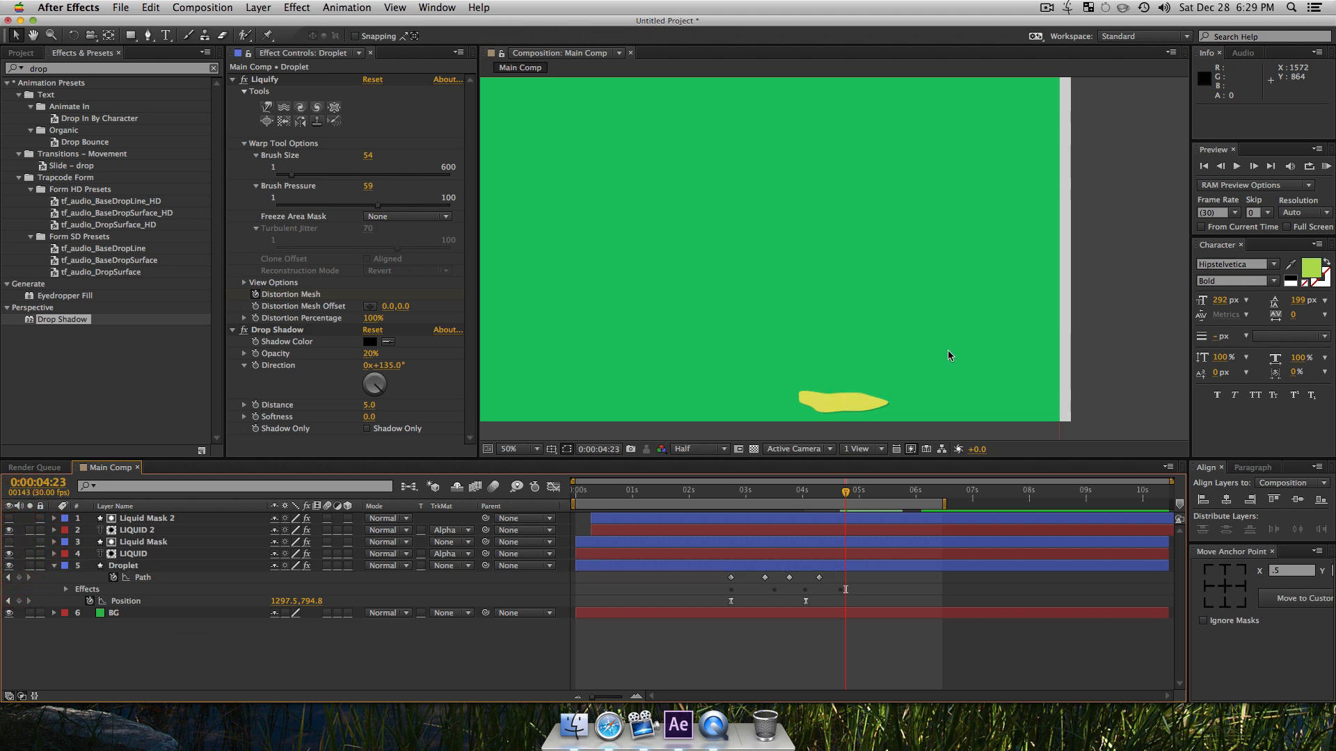
# Step: Scale the BG layer to 105%
pyautogui.hotkey('alt', 'z')
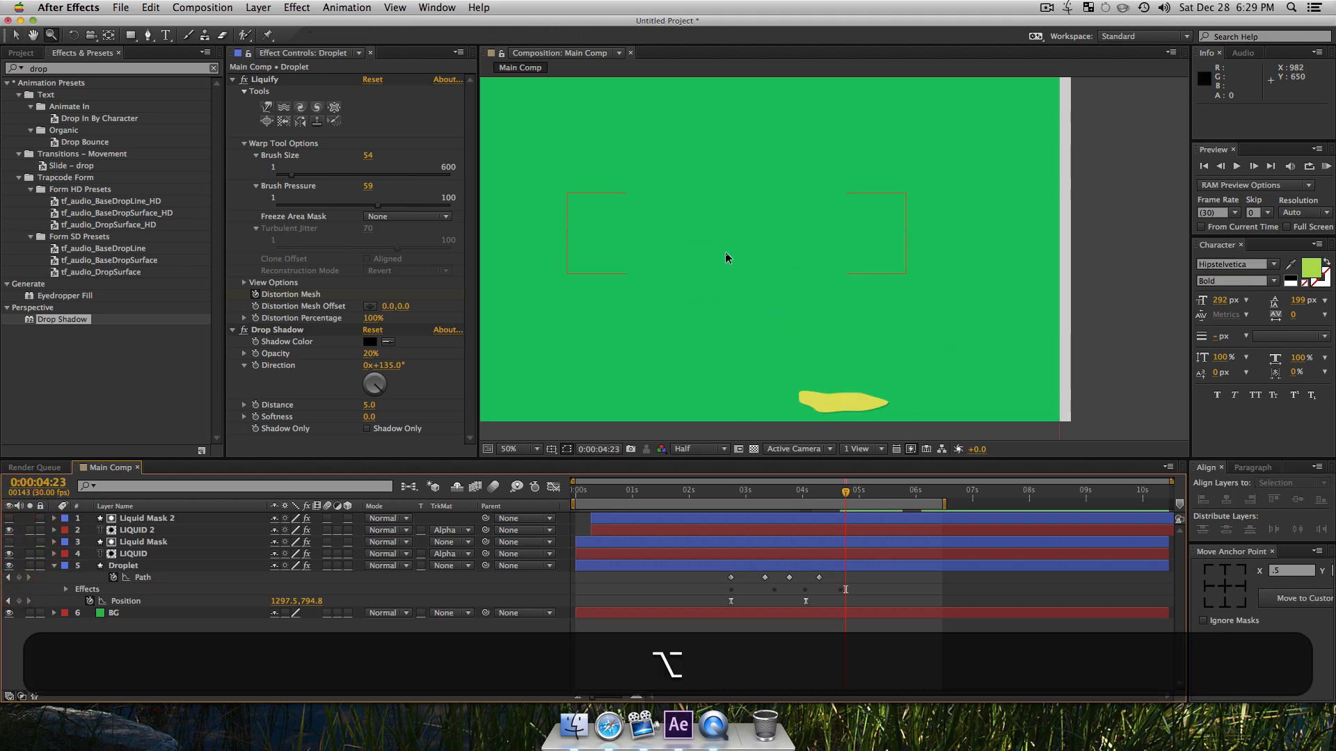
pyautogui.keyDown('alt'); pyautogui.click(725, 254); pyautogui.keyUp('alt')
pyautogui.hotkey('alt', 'z')
pyautogui.click(838, 239)
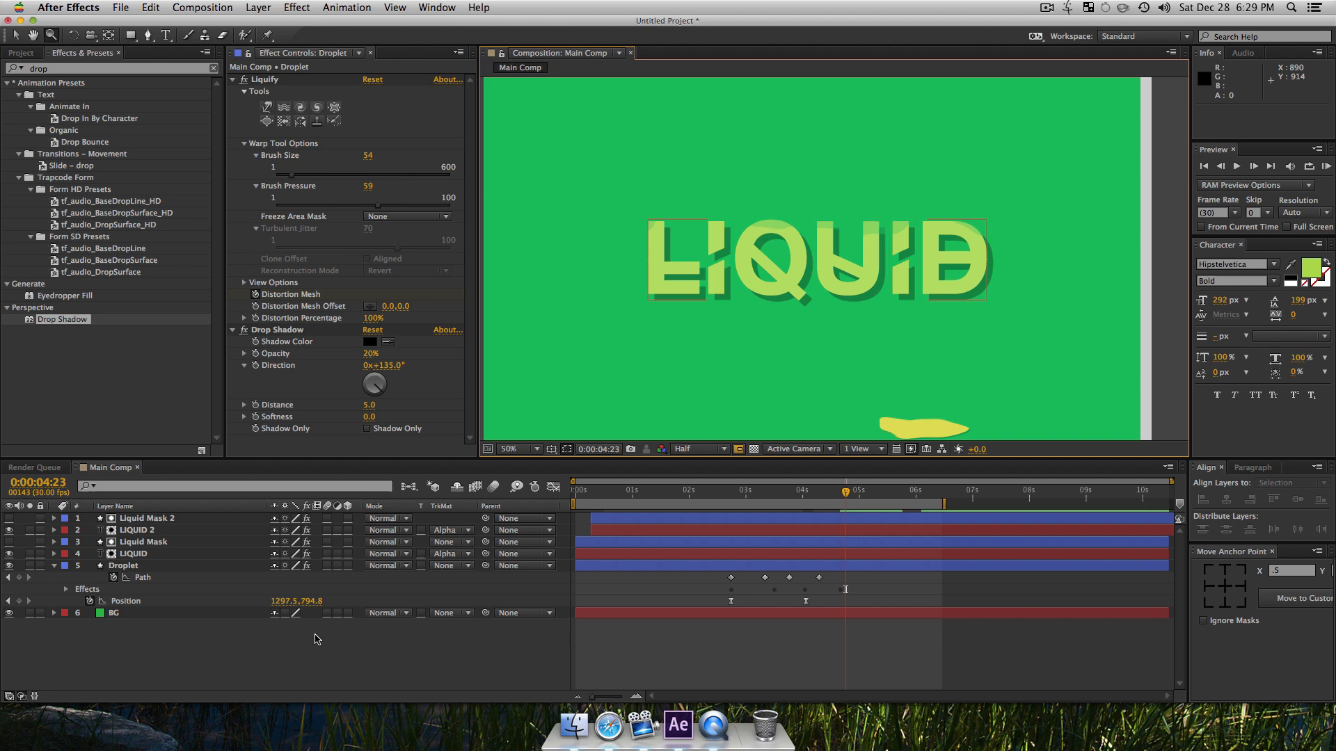
pyautogui.click(119, 617)
pyautogui.press('s')
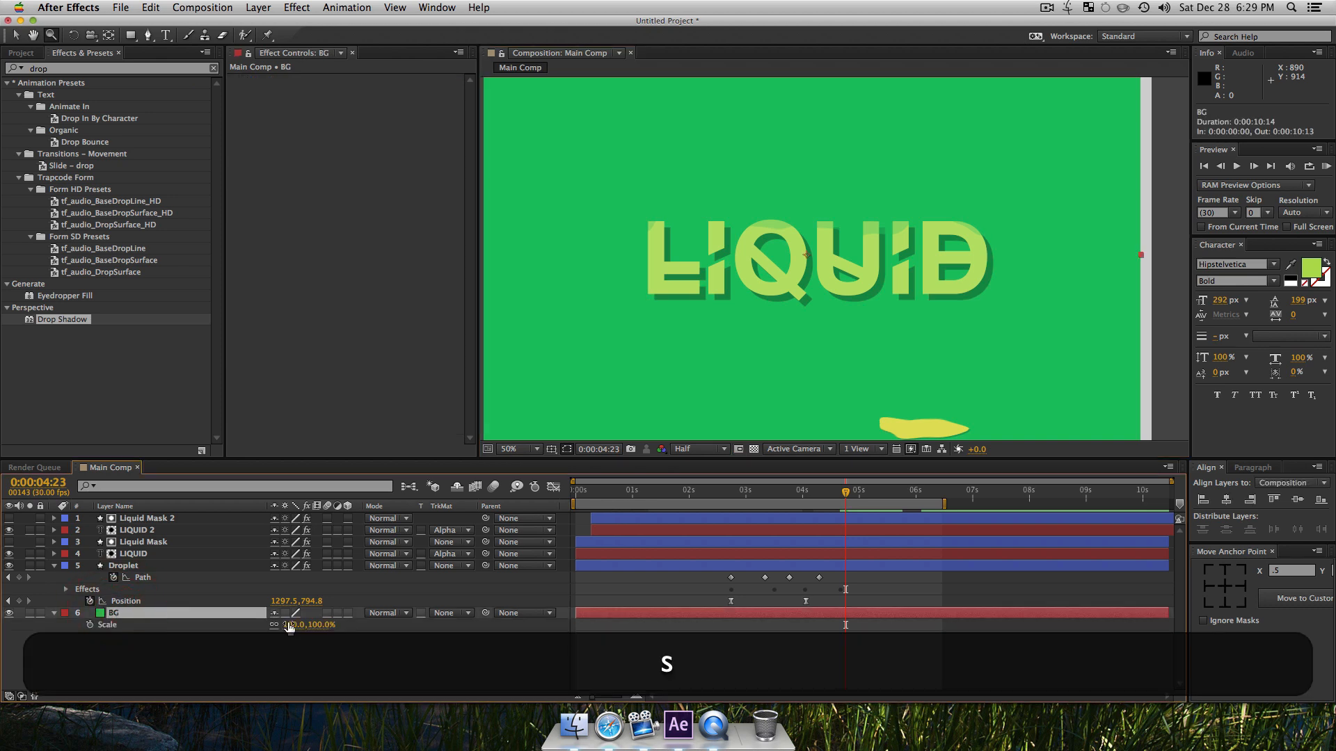
pyautogui.click(334, 649)
# Step: Fit the whole composition in view and play a RAM preview of the LIQUID text with the falling droplet
pyautogui.press('z')
pyautogui.keyDown('alt'); pyautogui.click(837, 316); pyautogui.keyUp('alt')
pyautogui.press('space')
pyautogui.moveTo(813, 316); pyautogui.dragTo(822, 278)
pyautogui.press('v')
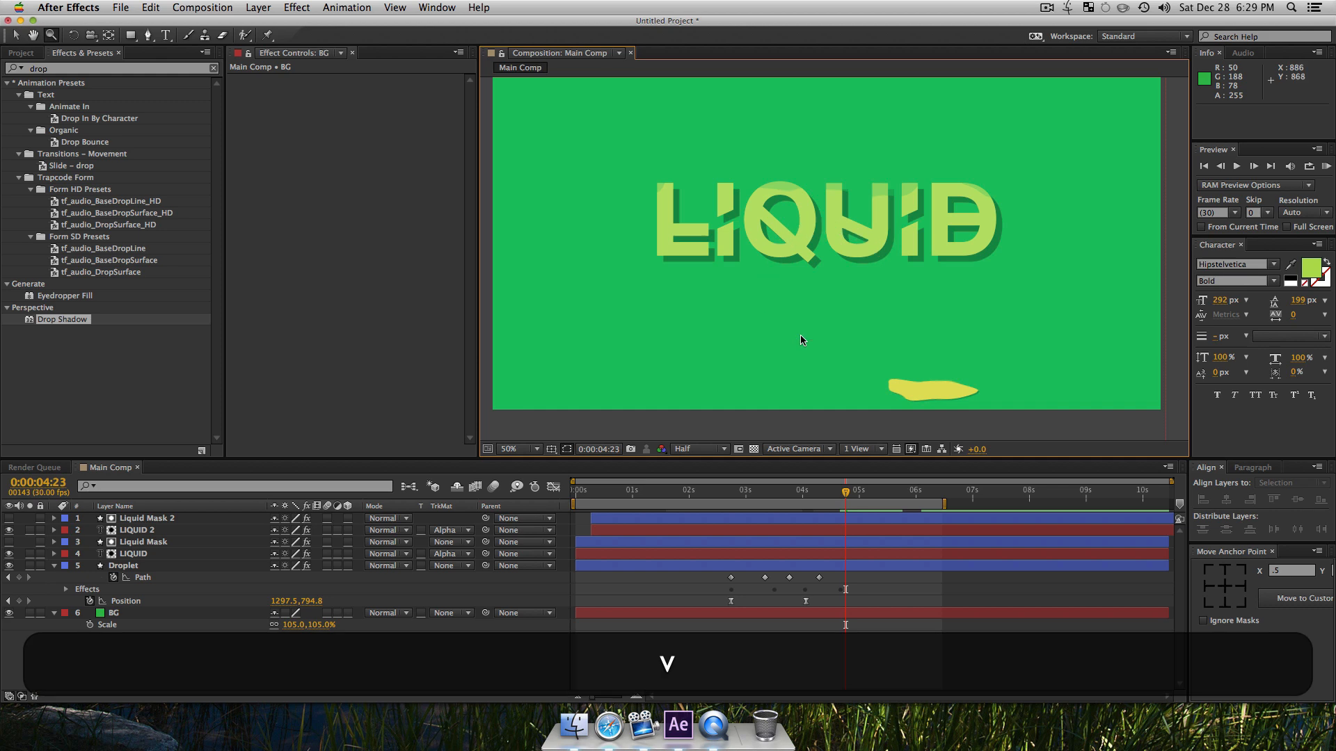
pyautogui.click(367, 651)
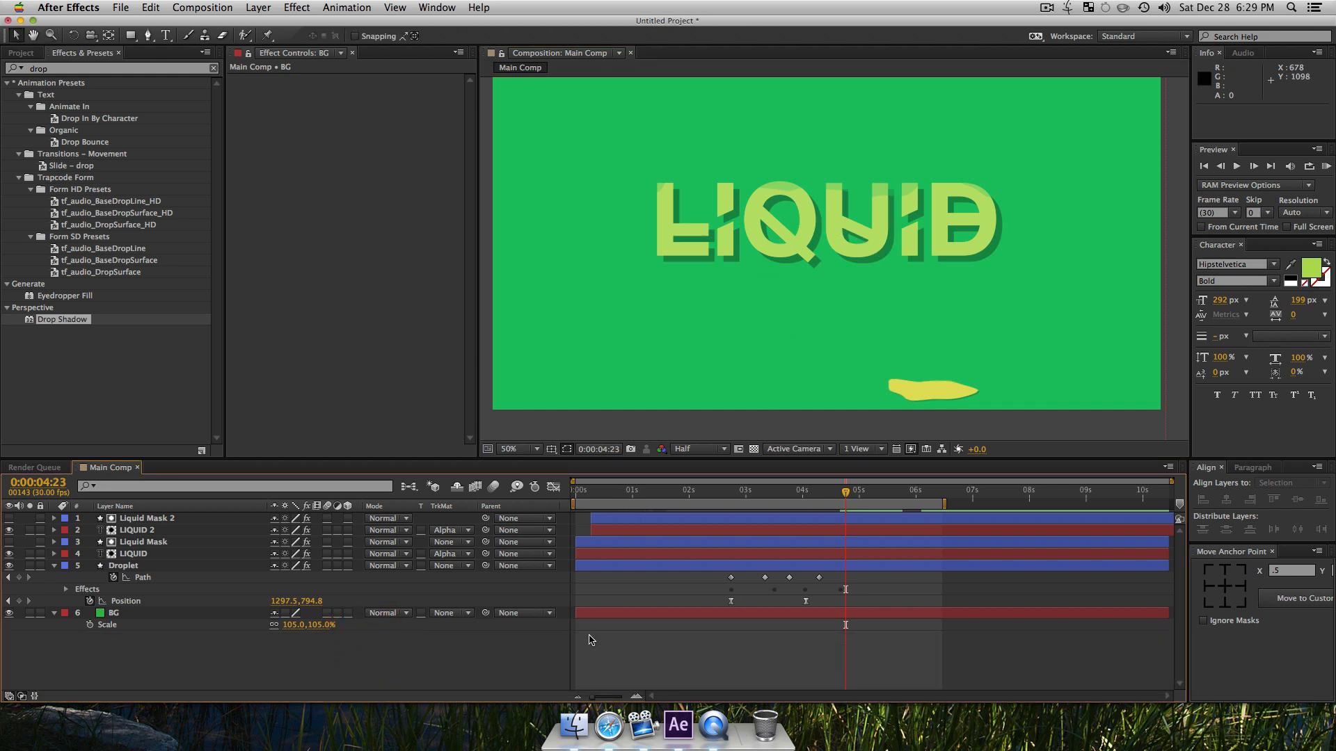
pyautogui.press('0')
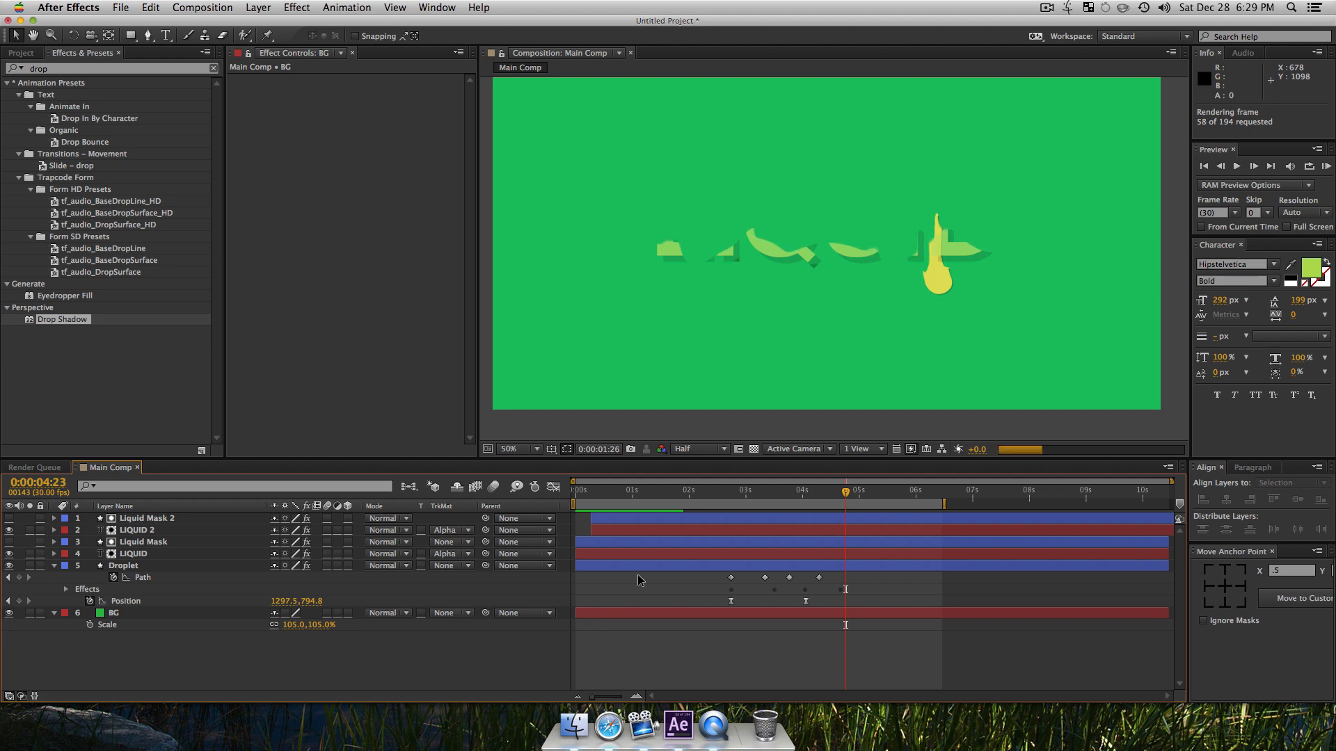
pyautogui.click(1048, 5)
pyautogui.click(1049, 3)
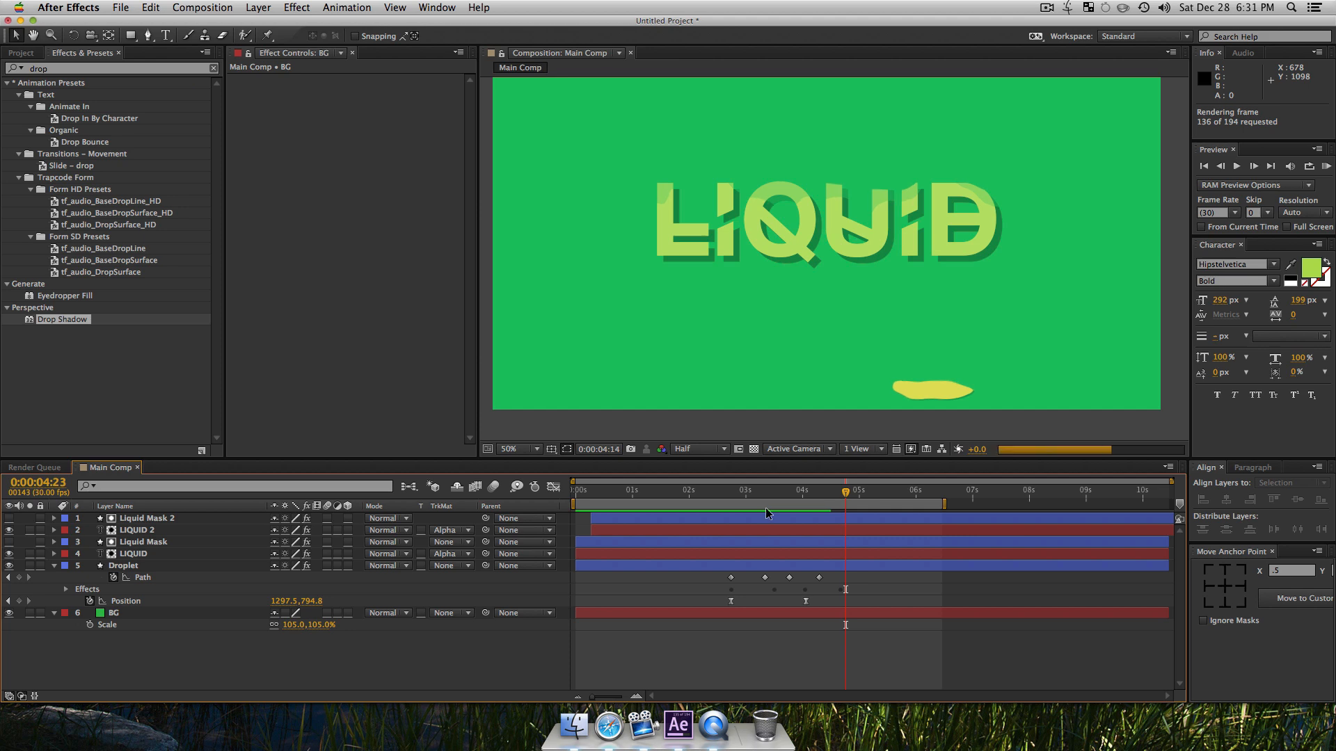
pyautogui.press('KP_0')
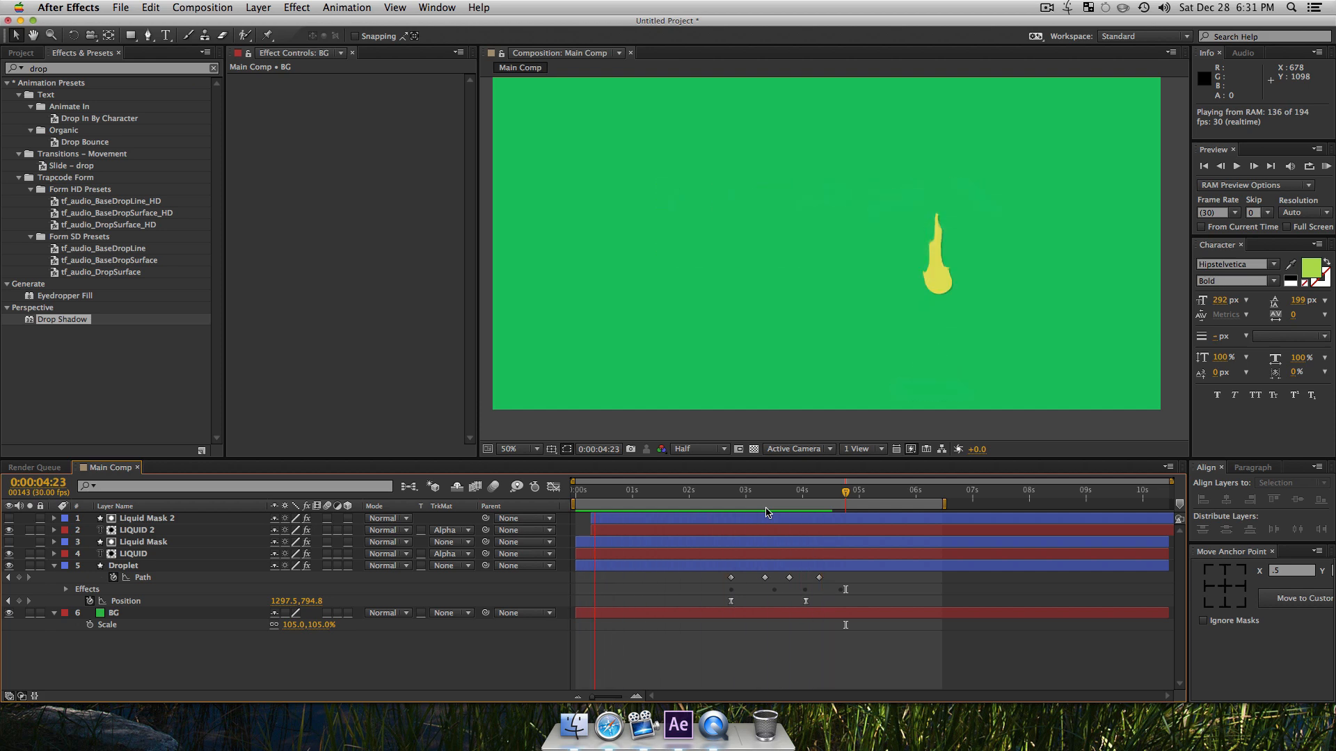
pyautogui.press('0')
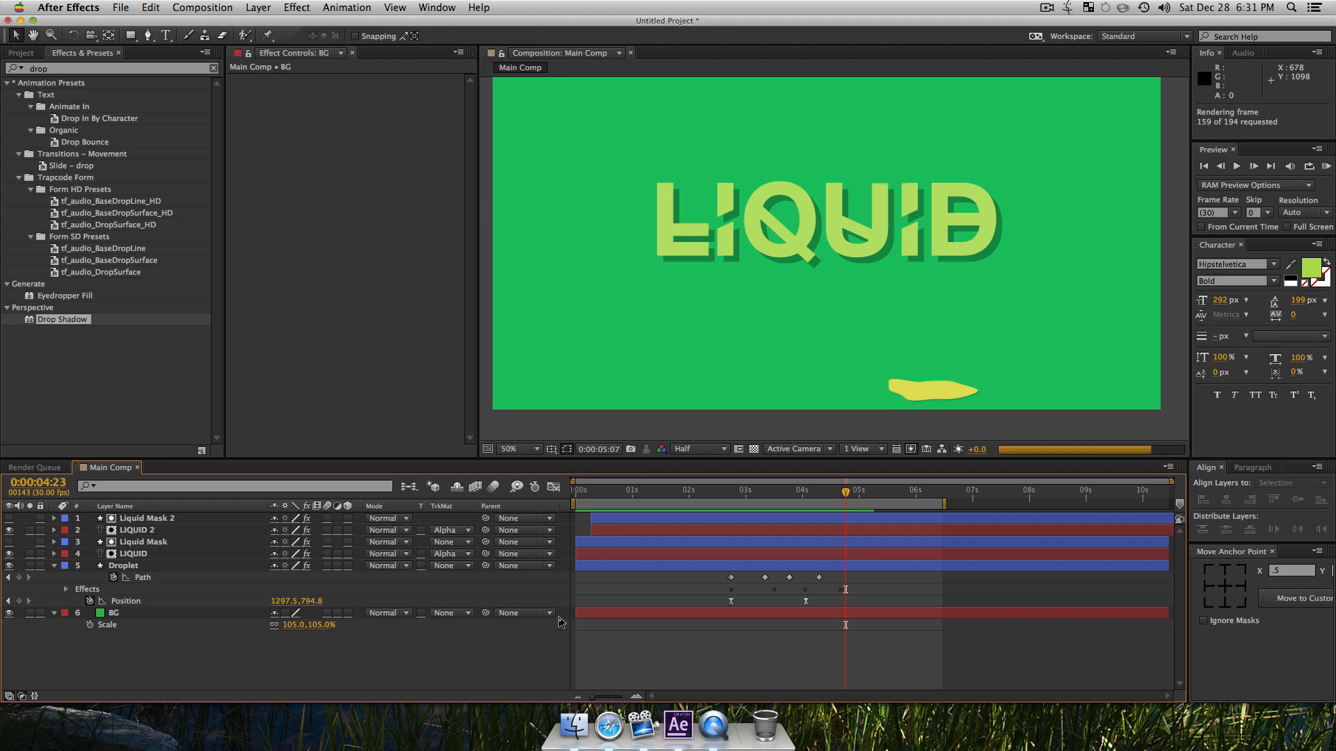
pyautogui.press('KP_0')
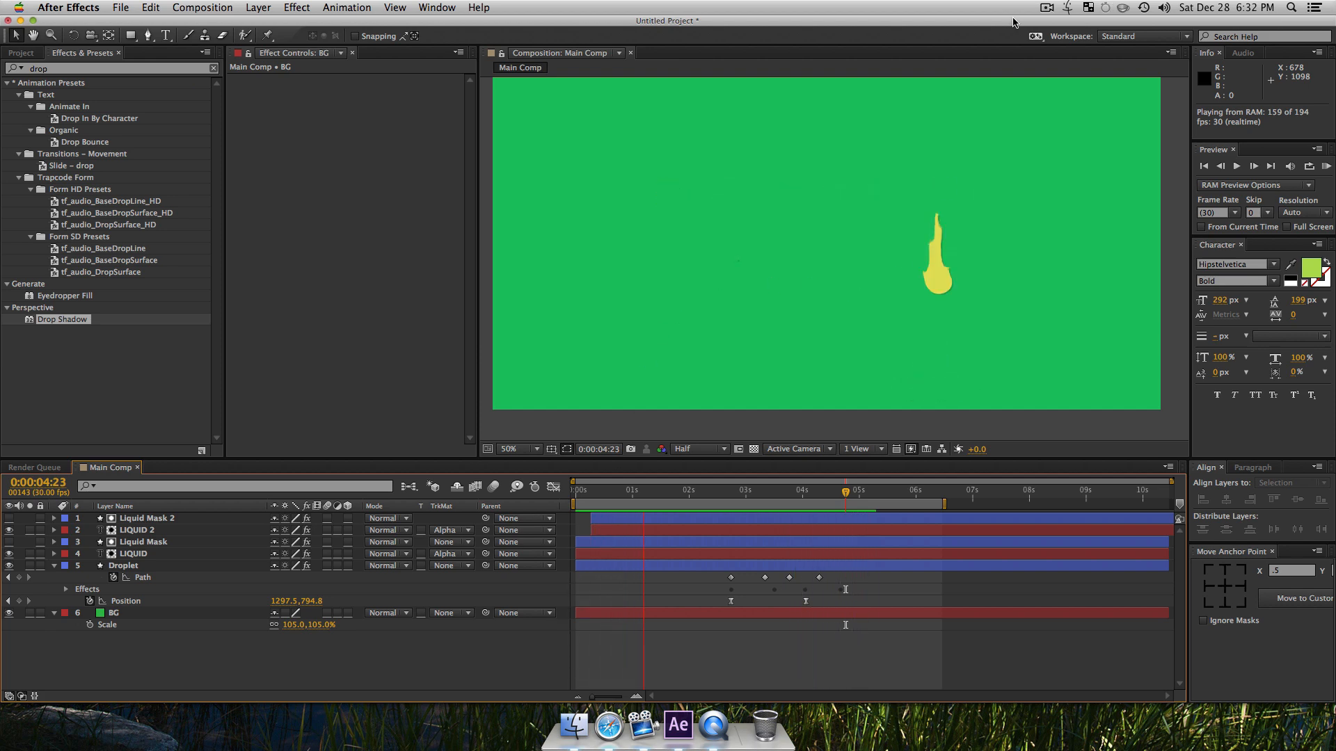
pyautogui.click(1046, 7)
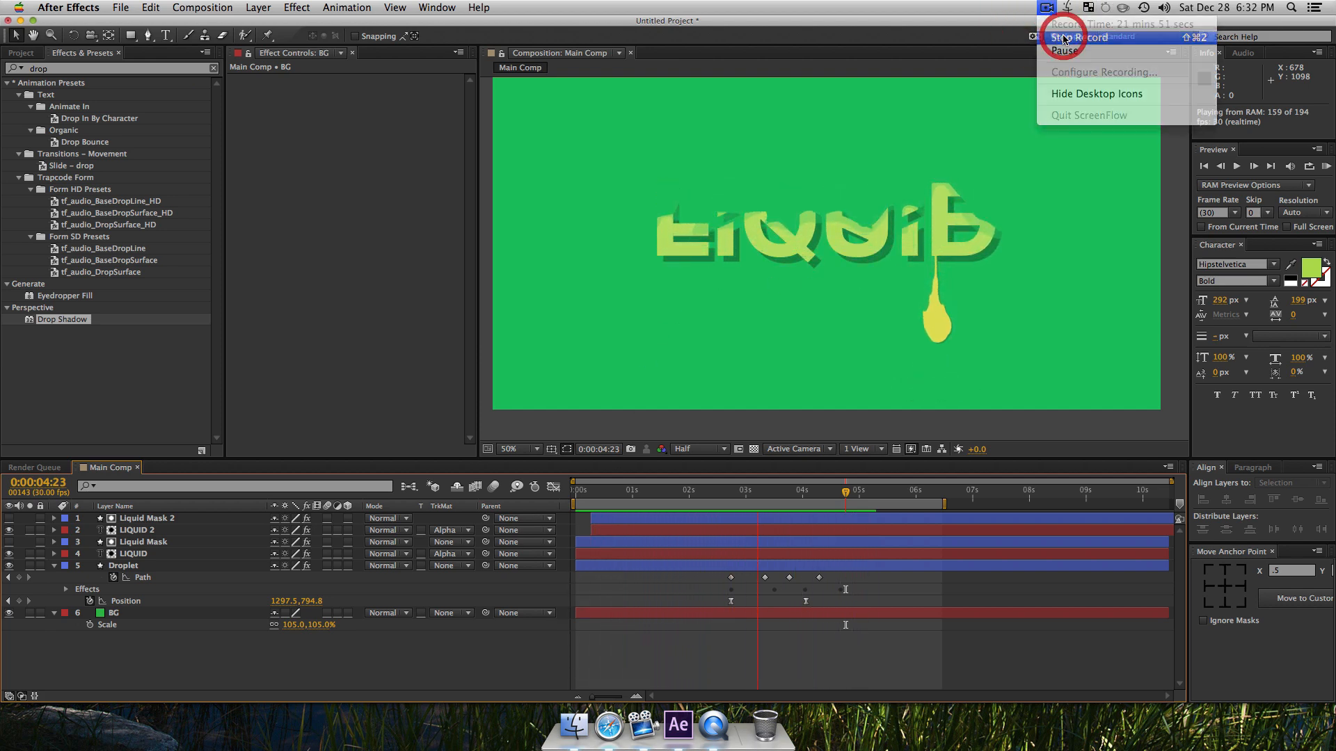